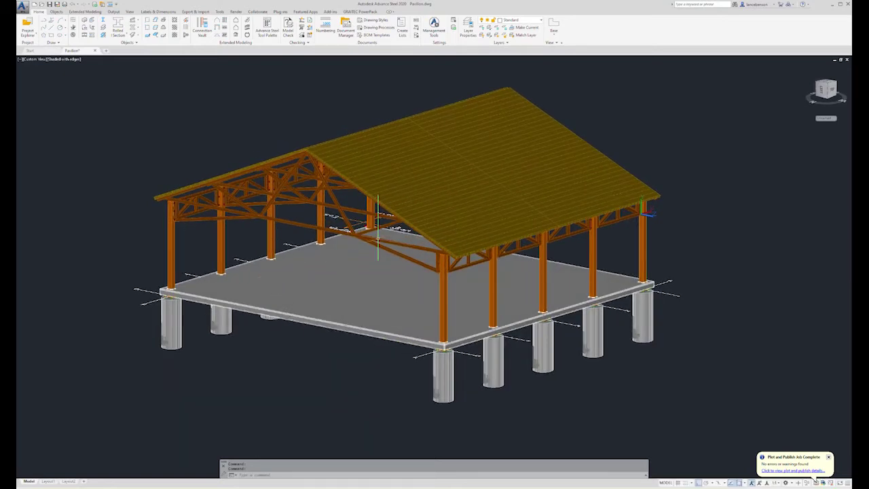
Step: Turn off the lumber layer of the roof decking boards by picking one of the boards
{"action": "left_click", "coordinate": [773, 100]}
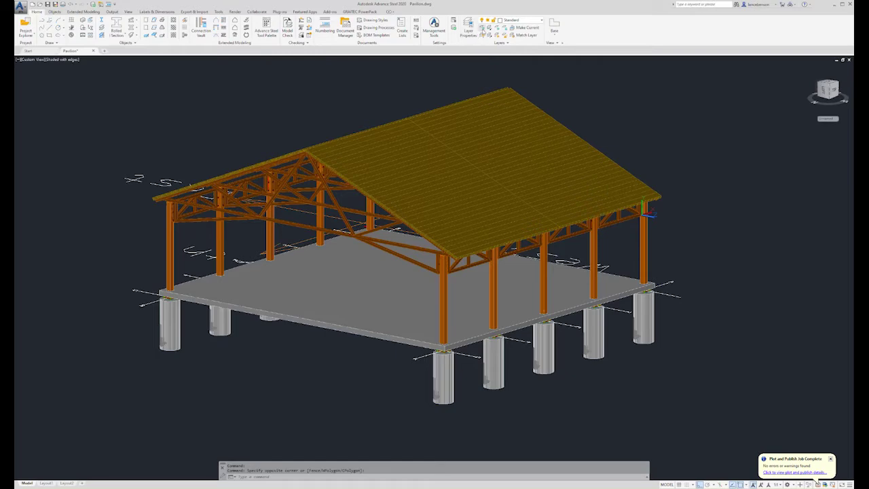
{"action": "left_click", "coordinate": [483, 29]}
{"action": "scroll", "coordinate": [661, 194], "scroll_direction": "up", "scroll_amount": 4}
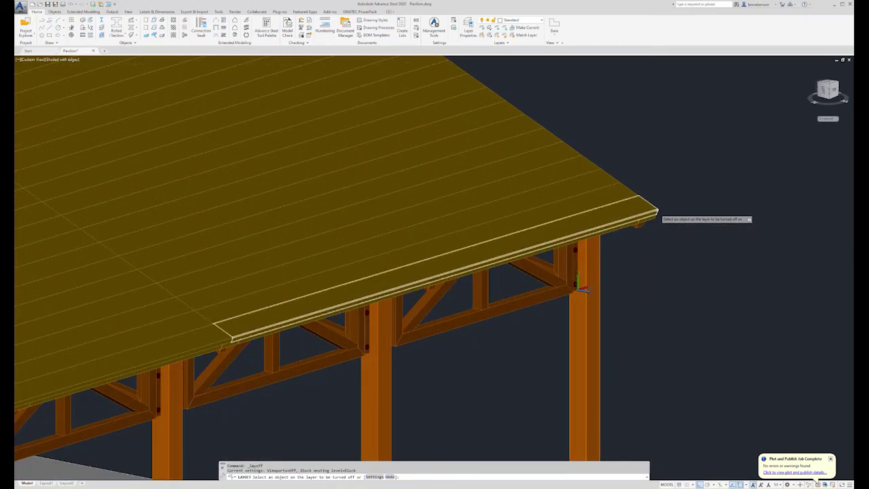
{"action": "left_click", "coordinate": [657, 212]}
{"action": "scroll", "coordinate": [657, 224], "scroll_direction": "down", "scroll_amount": 5}
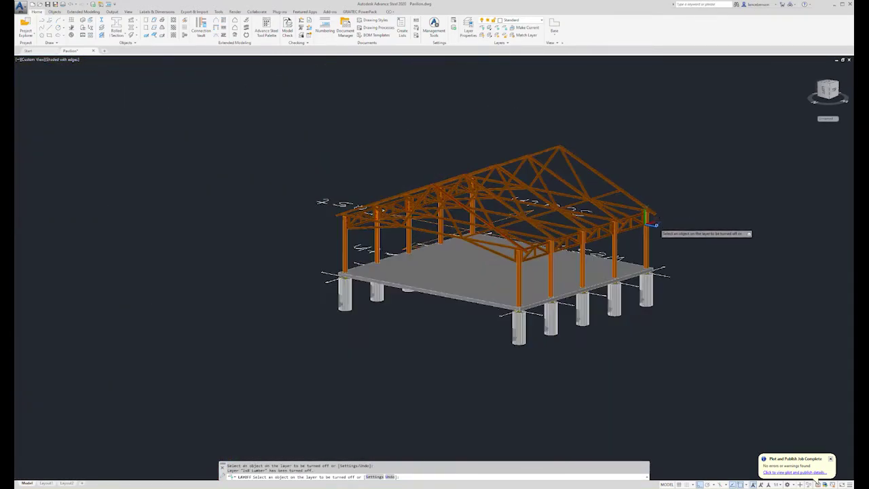
Step: Turn off the Concrete slabs and Concrete footings layers by picking the floor slab and a footing
{"action": "scroll", "coordinate": [658, 262], "scroll_direction": "up", "scroll_amount": 5}
{"action": "left_click", "coordinate": [645, 277]}
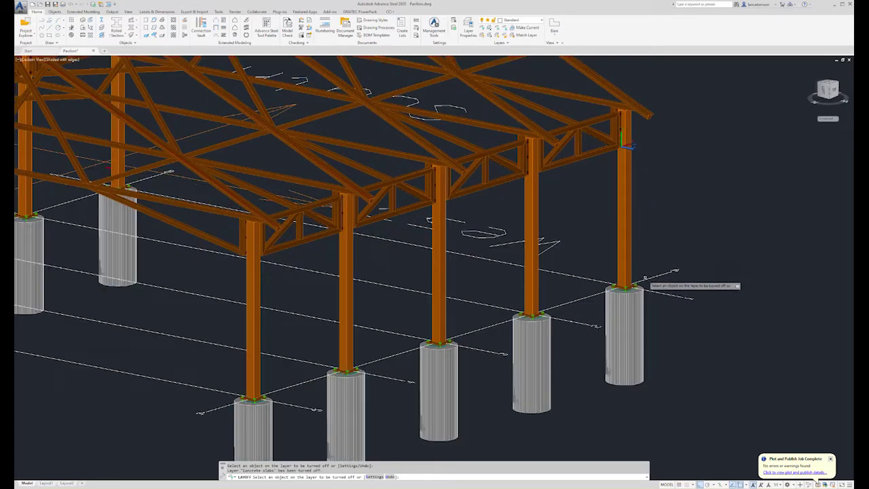
{"action": "left_click", "coordinate": [643, 305]}
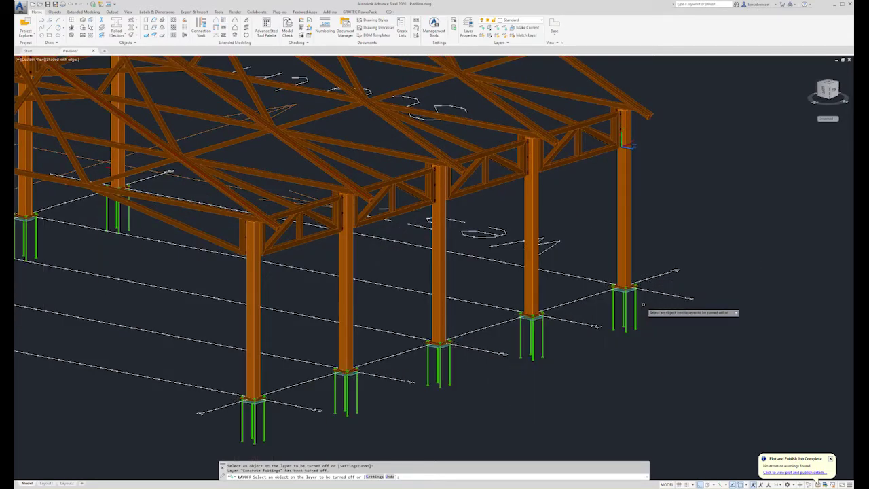
Step: Turn off the Grids layer by picking a grid line near the column bases
{"action": "left_click", "coordinate": [582, 275]}
{"action": "scroll", "coordinate": [670, 264], "scroll_direction": "down", "scroll_amount": 5}
{"action": "scroll", "coordinate": [670, 263], "scroll_direction": "down", "scroll_amount": 1}
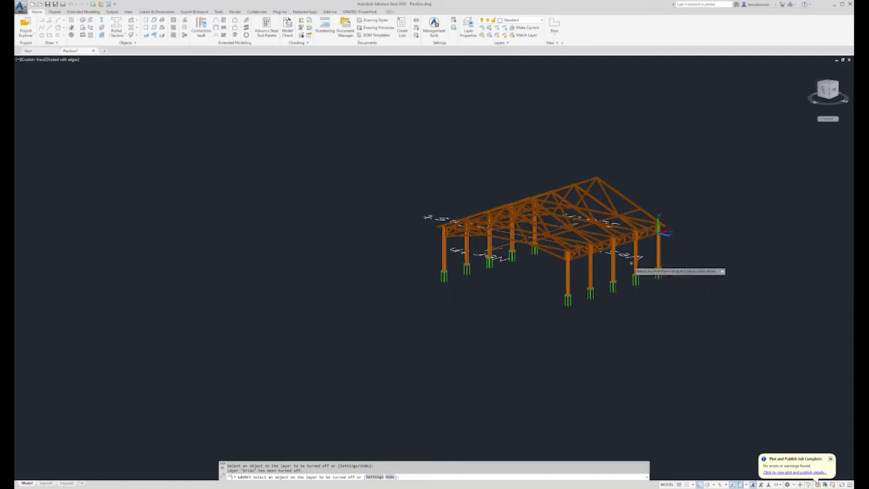
{"action": "scroll", "coordinate": [504, 246], "scroll_direction": "up", "scroll_amount": 6}
{"action": "left_click", "coordinate": [505, 247]}
{"action": "scroll", "coordinate": [311, 177], "scroll_direction": "down", "scroll_amount": 8}
{"action": "key", "text": "Return"}
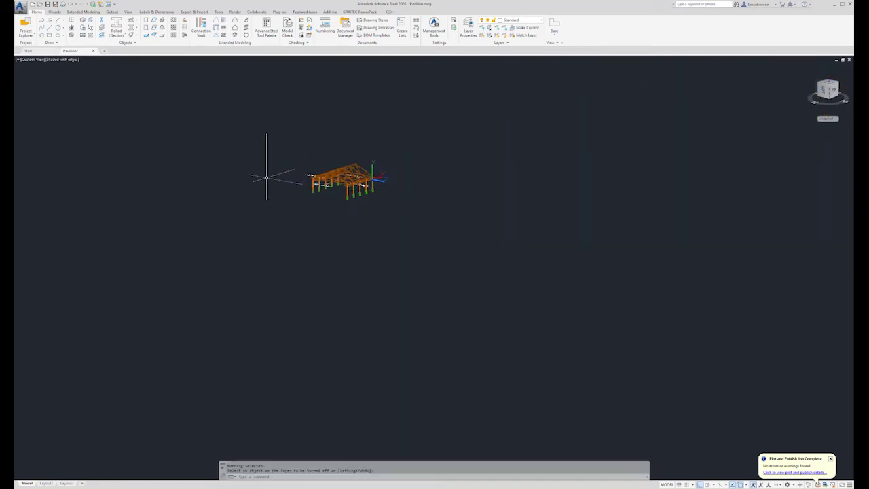
Step: Turn off the current Standard layer to hide the compass direction arrows and labels
{"action": "middle_click_drag", "start_coordinate": [283, 184], "coordinate": [388, 195], "text": "shift"}
{"action": "scroll", "coordinate": [388, 194], "scroll_direction": "up", "scroll_amount": 5}
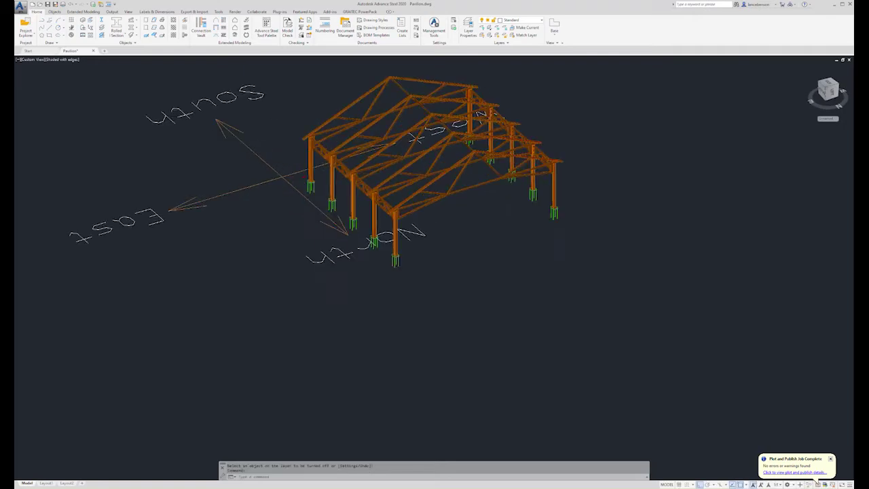
{"action": "key", "text": "Return"}
{"action": "left_click", "coordinate": [277, 178]}
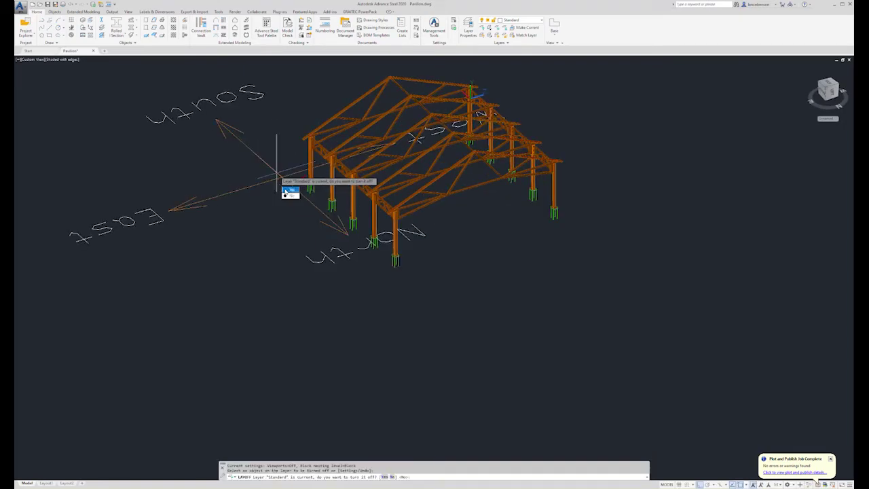
{"action": "left_click", "coordinate": [290, 190]}
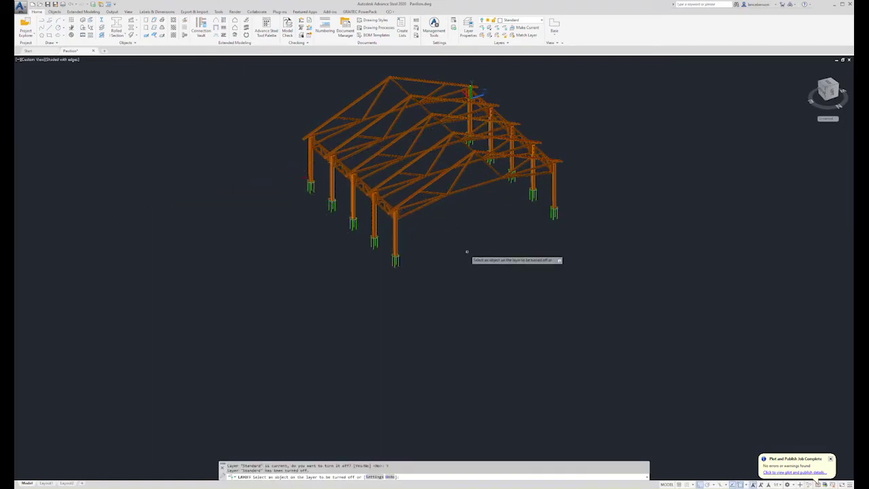
{"action": "key", "text": "Return"}
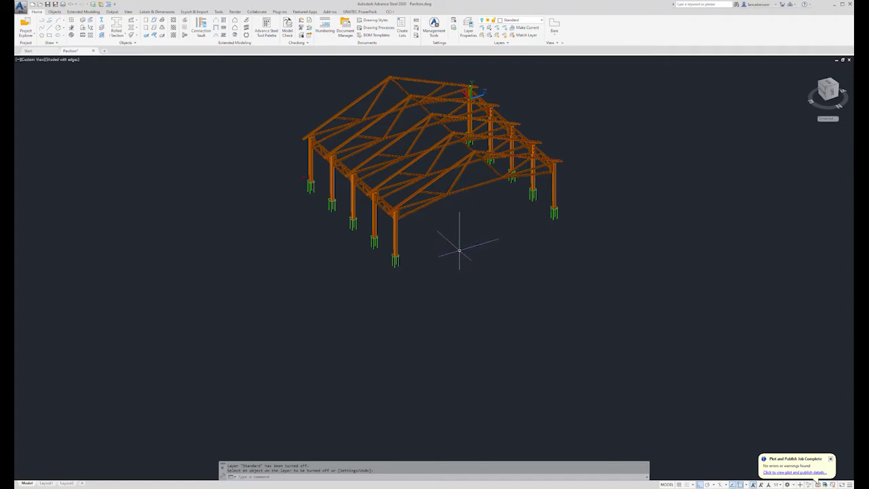
Step: Examine the truss-to-column connections and the column bases along the pavilion frame
{"action": "middle_click_drag", "start_coordinate": [441, 234], "coordinate": [376, 286], "text": "shift"}
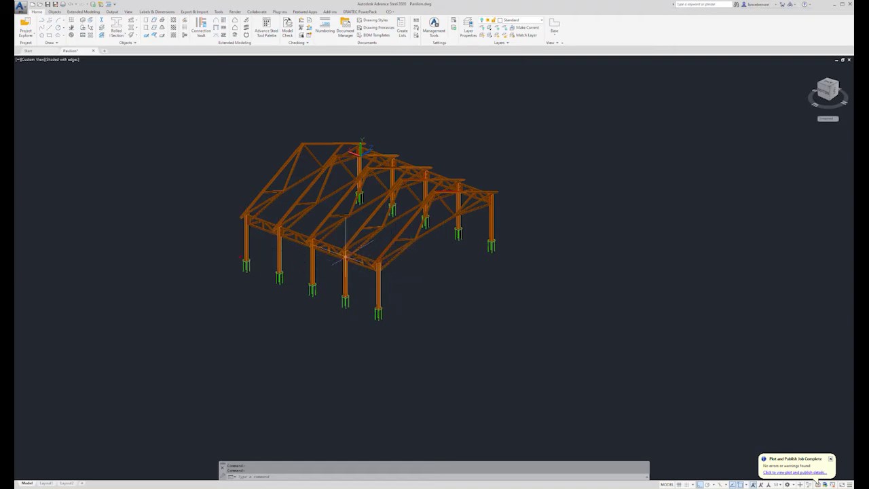
{"action": "scroll", "coordinate": [345, 257], "scroll_direction": "up", "scroll_amount": 6}
{"action": "middle_click_drag", "start_coordinate": [345, 252], "coordinate": [217, 229], "text": "shift"}
{"action": "scroll", "coordinate": [278, 238], "scroll_direction": "up", "scroll_amount": 3}
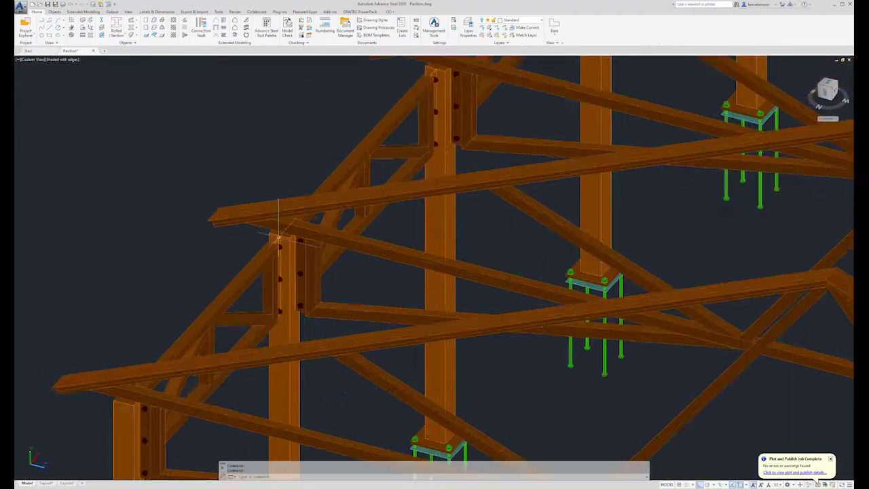
{"action": "scroll", "coordinate": [282, 217], "scroll_direction": "up", "scroll_amount": 3}
{"action": "scroll", "coordinate": [336, 262], "scroll_direction": "down", "scroll_amount": 5}
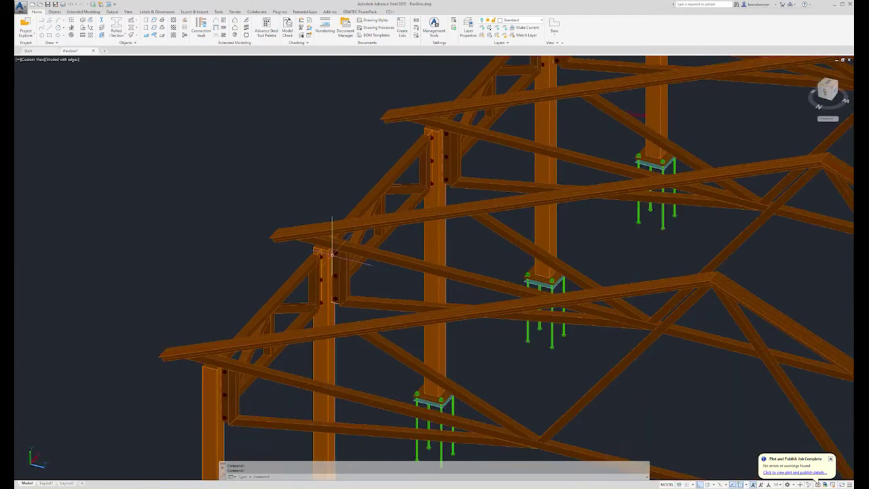
{"action": "scroll", "coordinate": [169, 167], "scroll_direction": "down", "scroll_amount": 4}
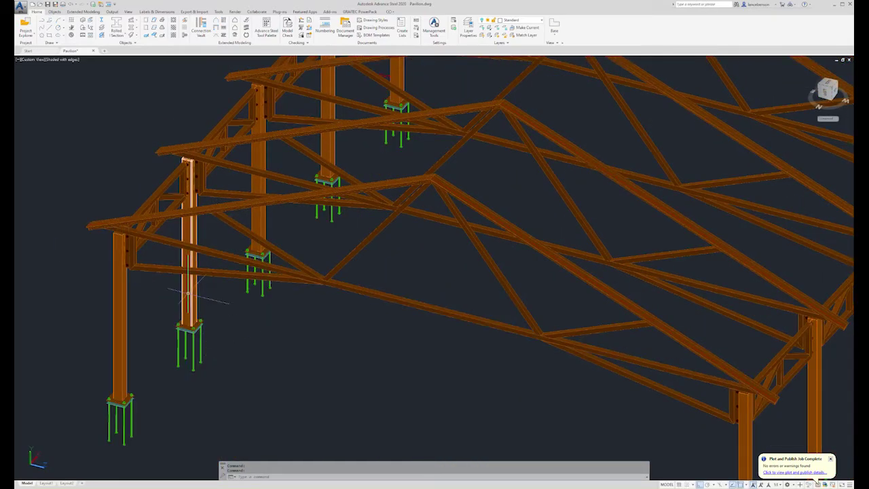
{"action": "scroll", "coordinate": [233, 327], "scroll_direction": "down", "scroll_amount": 2}
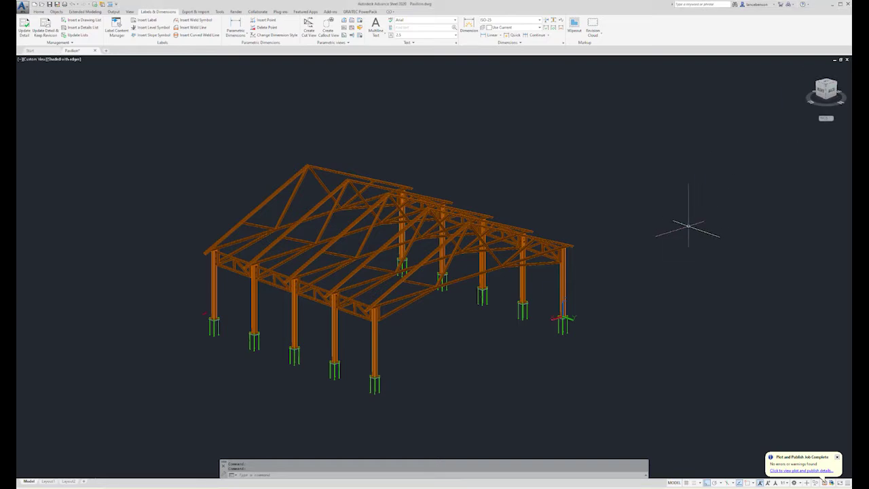
Step: In the back view, select all the columns together with their base plates and anchors
{"action": "left_click", "coordinate": [835, 93]}
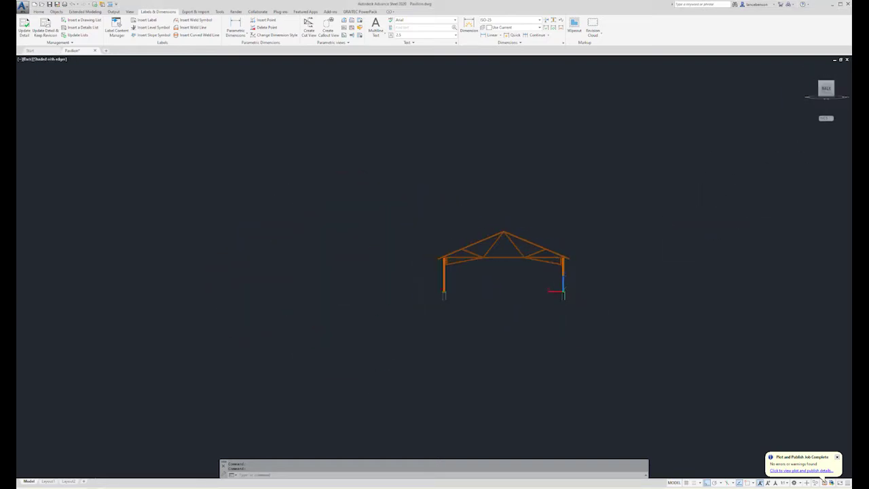
{"action": "scroll", "coordinate": [572, 303], "scroll_direction": "up", "scroll_amount": 3}
{"action": "left_click", "coordinate": [580, 255]}
{"action": "left_click", "coordinate": [248, 377]}
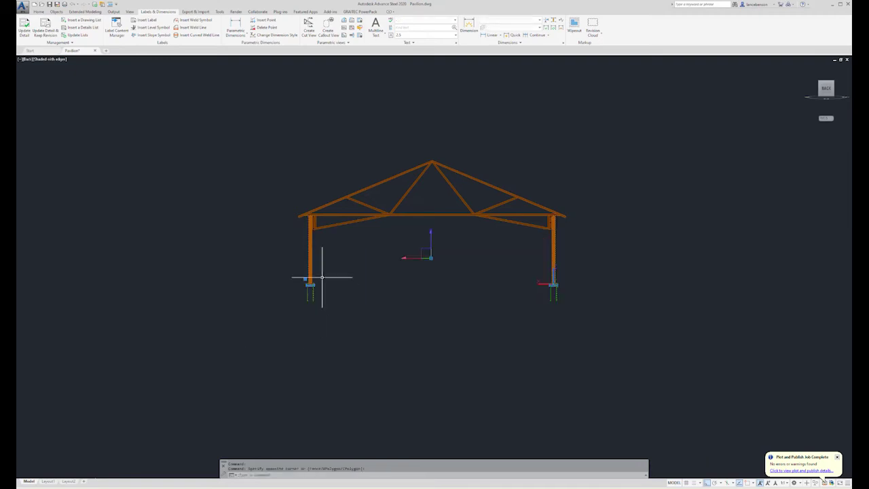
{"action": "scroll", "coordinate": [322, 275], "scroll_direction": "up", "scroll_amount": 6}
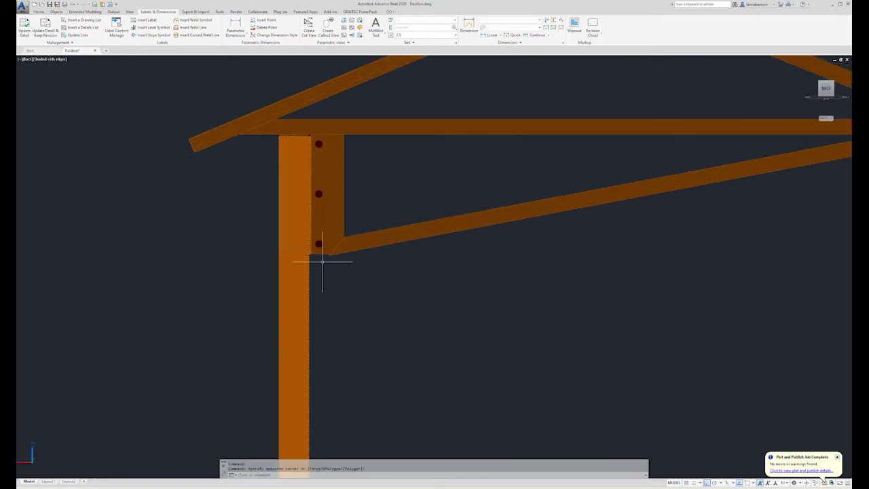
{"action": "scroll", "coordinate": [330, 281], "scroll_direction": "down", "scroll_amount": 2}
{"action": "middle_click_drag", "start_coordinate": [323, 282], "coordinate": [373, 305], "text": "shift"}
{"action": "scroll", "coordinate": [367, 280], "scroll_direction": "down", "scroll_amount": 5}
{"action": "scroll", "coordinate": [384, 305], "scroll_direction": "down", "scroll_amount": 2}
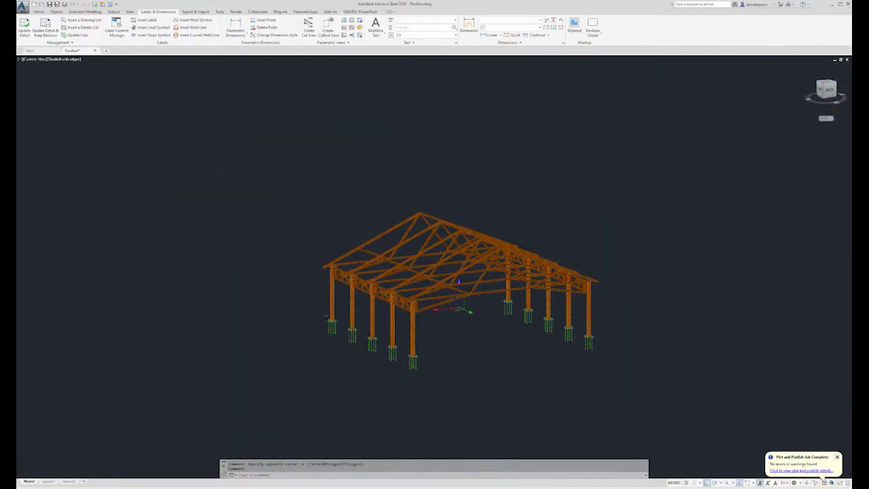
Step: Add the plates at the top of a column to the selection and select all similar objects
{"action": "scroll", "coordinate": [390, 311], "scroll_direction": "up", "scroll_amount": 3}
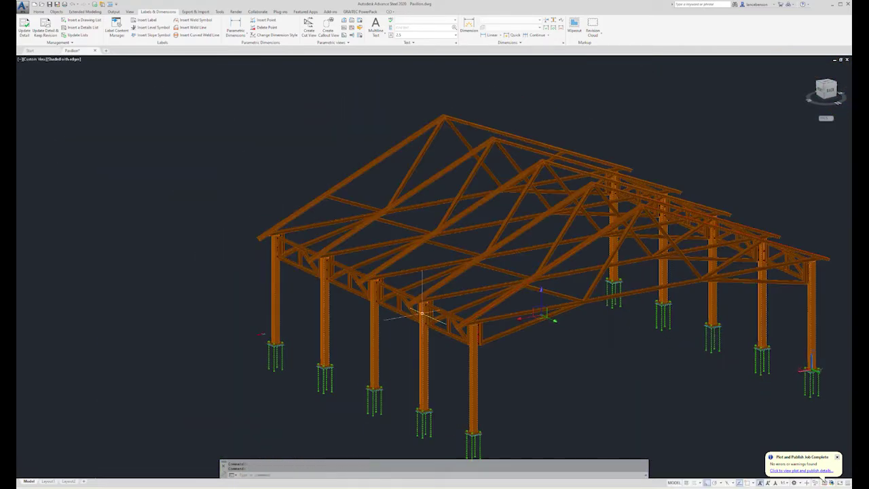
{"action": "scroll", "coordinate": [423, 299], "scroll_direction": "up", "scroll_amount": 6}
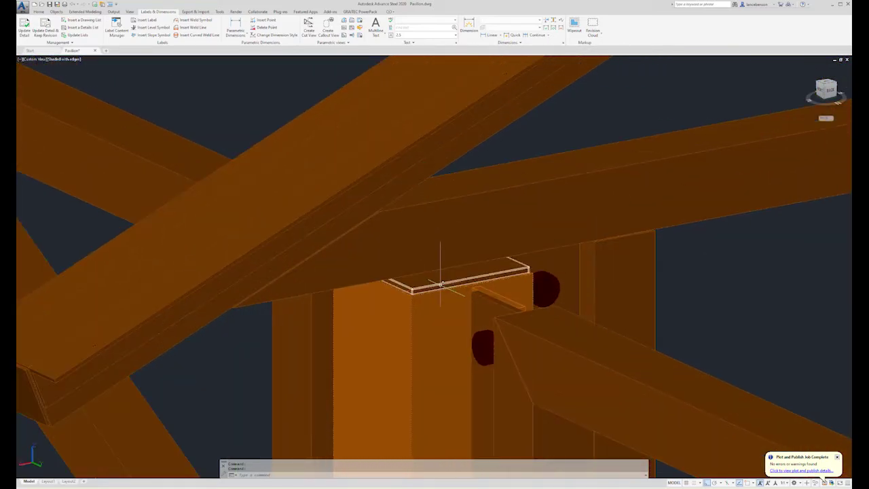
{"action": "scroll", "coordinate": [441, 284], "scroll_direction": "down", "scroll_amount": 2}
{"action": "scroll", "coordinate": [455, 288], "scroll_direction": "up", "scroll_amount": 2}
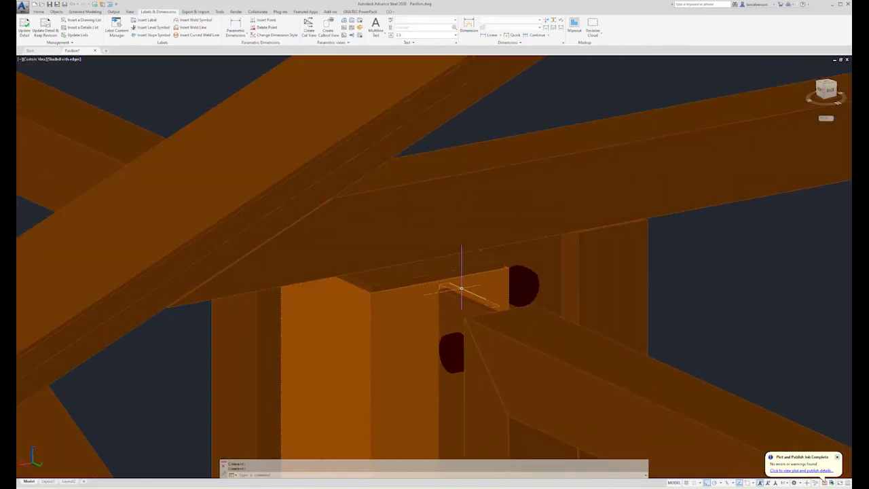
{"action": "scroll", "coordinate": [369, 275], "scroll_direction": "down", "scroll_amount": 3}
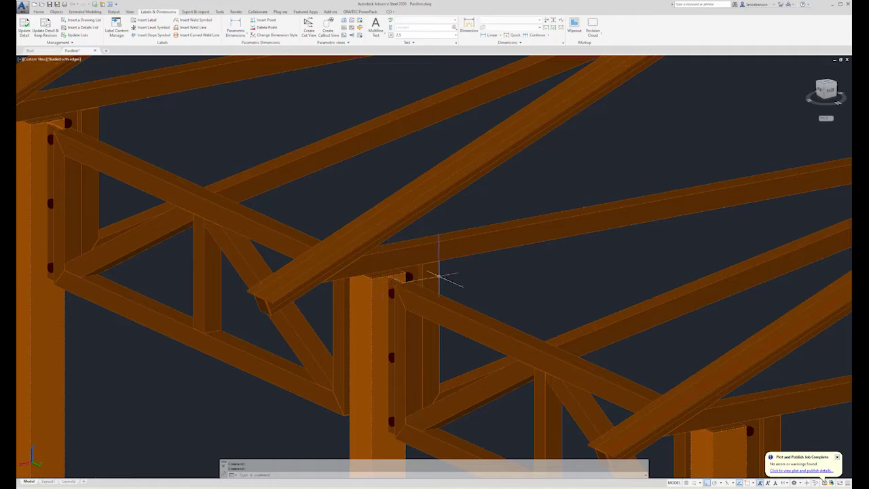
{"action": "right_click", "coordinate": [466, 276]}
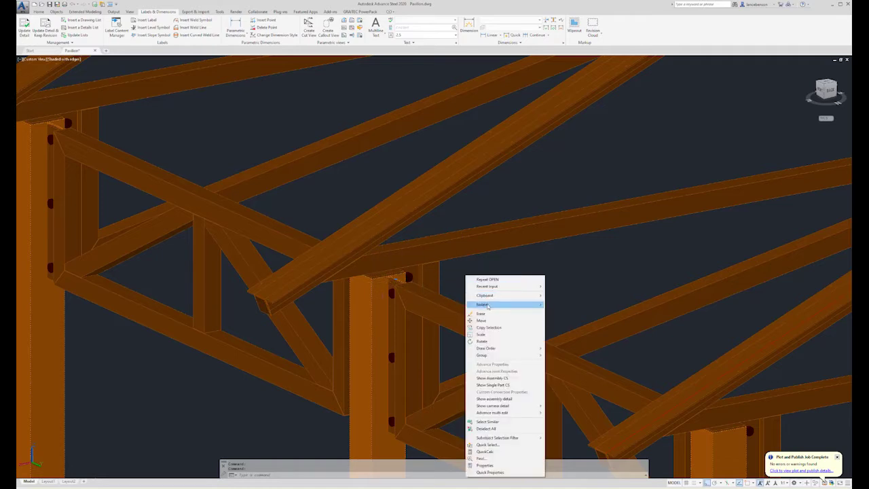
{"action": "mouse_move", "coordinate": [487, 305]}
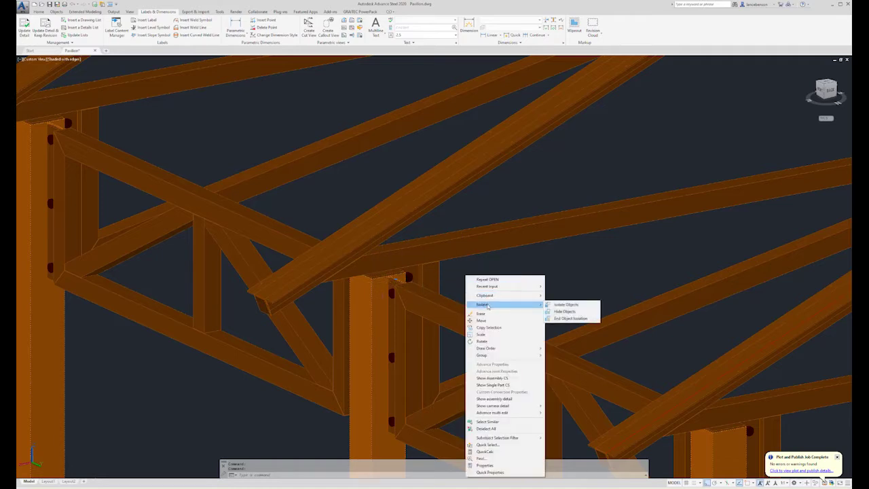
{"action": "left_click", "coordinate": [494, 422]}
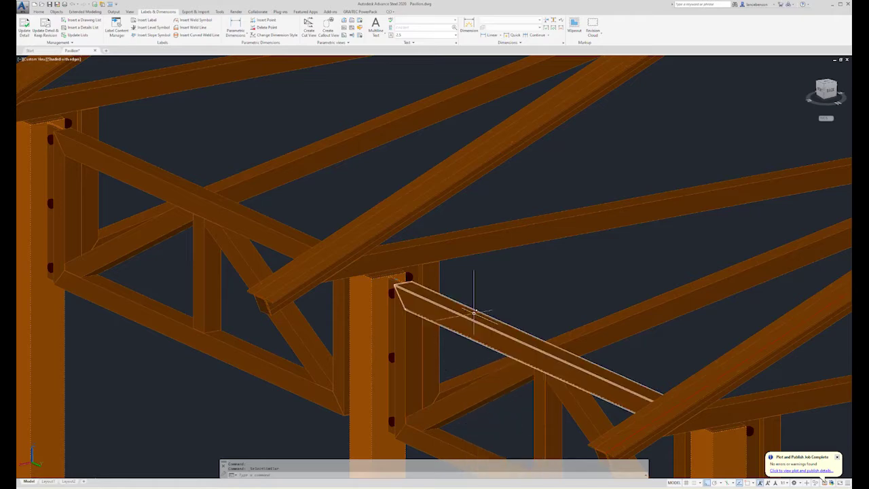
Step: Isolate the selected columns with their plates and anchors from the rest of the frame
{"action": "scroll", "coordinate": [485, 292], "scroll_direction": "down", "scroll_amount": 4}
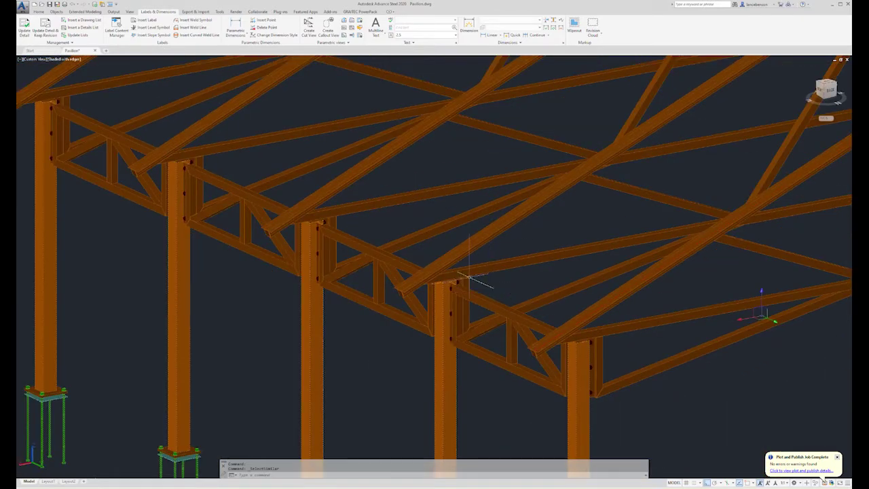
{"action": "scroll", "coordinate": [245, 212], "scroll_direction": "up", "scroll_amount": 5}
{"action": "scroll", "coordinate": [260, 226], "scroll_direction": "down", "scroll_amount": 8}
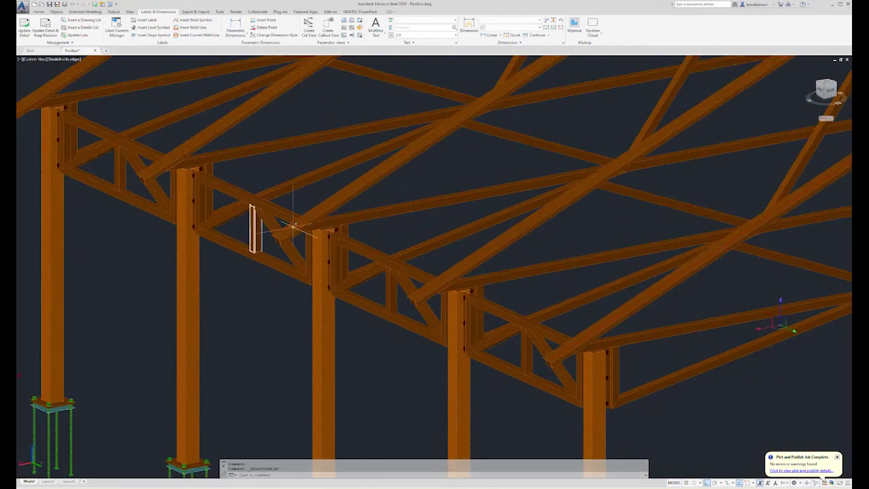
{"action": "right_click", "coordinate": [472, 316]}
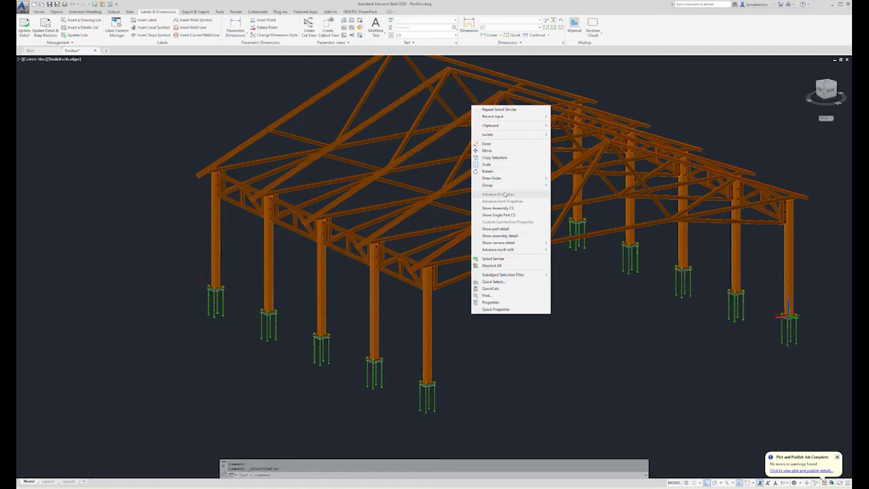
{"action": "mouse_move", "coordinate": [498, 137]}
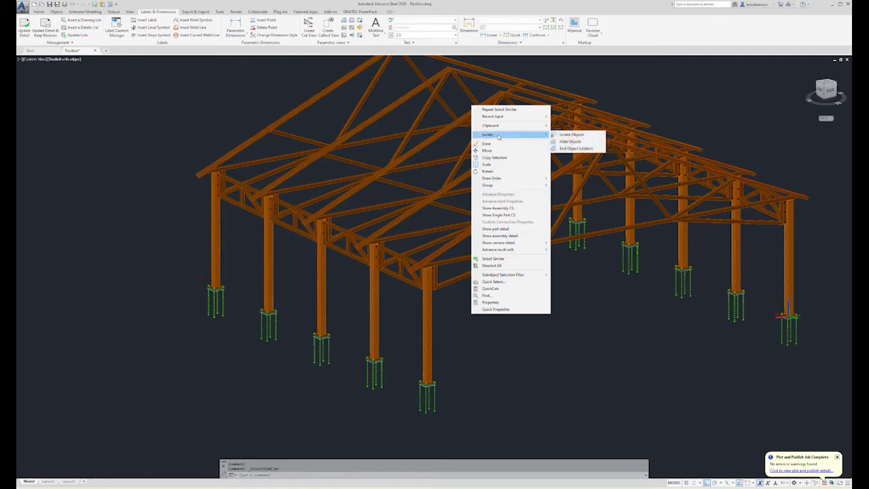
{"action": "left_click", "coordinate": [566, 136]}
Step: Inspect the isolated columns, including the base plate and anchor bolts of the corner column
{"action": "scroll", "coordinate": [440, 272], "scroll_direction": "up", "scroll_amount": 6}
{"action": "scroll", "coordinate": [460, 260], "scroll_direction": "down", "scroll_amount": 4}
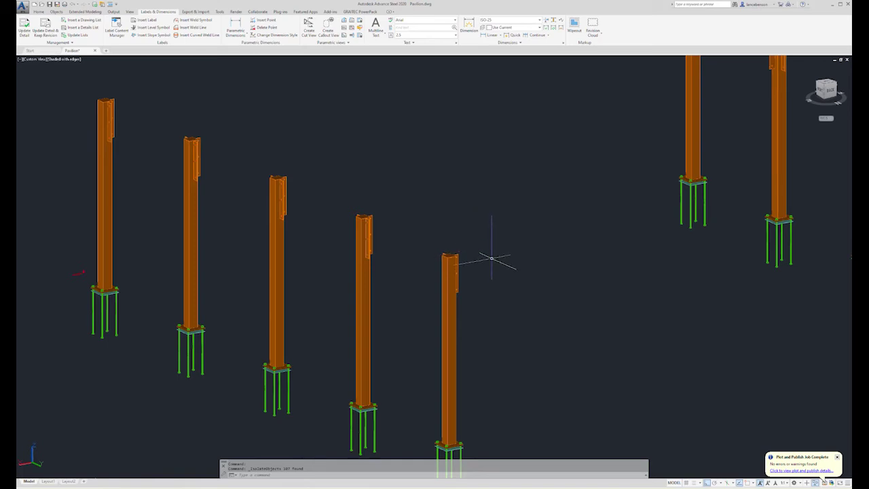
{"action": "scroll", "coordinate": [491, 259], "scroll_direction": "down", "scroll_amount": 8}
{"action": "middle_click_drag", "start_coordinate": [539, 230], "coordinate": [537, 288], "text": "shift"}
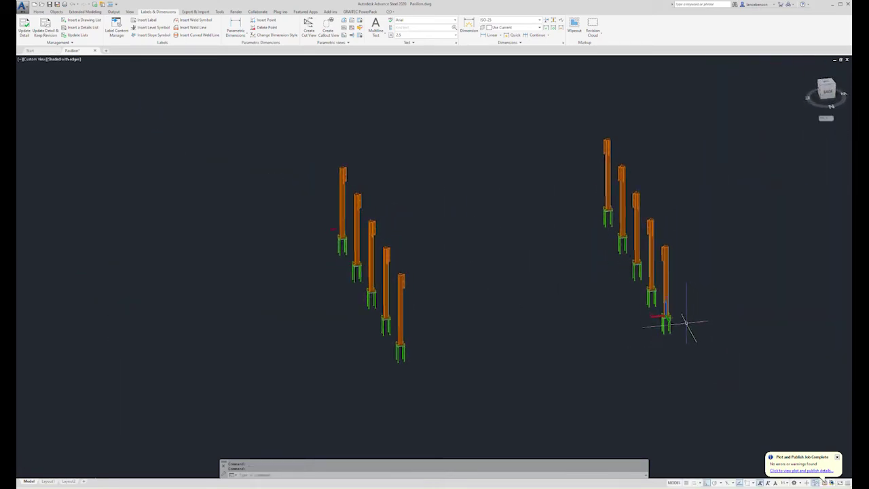
{"action": "scroll", "coordinate": [686, 324], "scroll_direction": "up", "scroll_amount": 10}
{"action": "middle_click_drag", "start_coordinate": [608, 311], "coordinate": [632, 314], "text": "shift"}
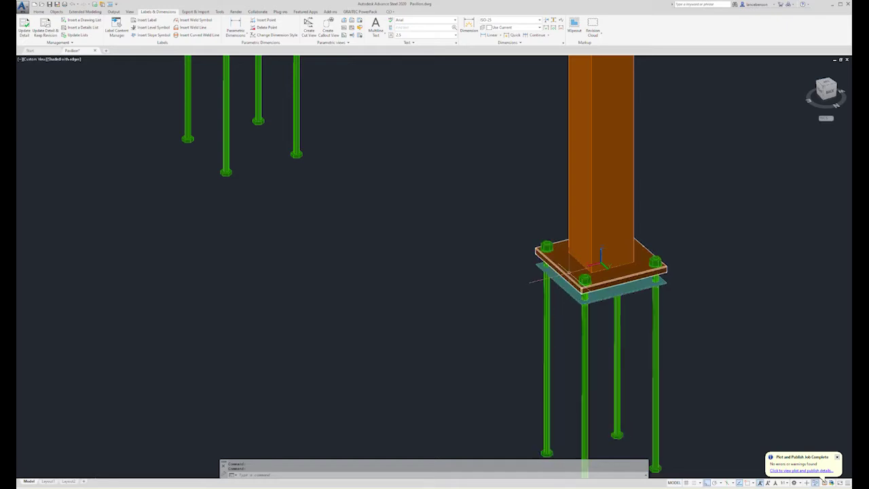
{"action": "scroll", "coordinate": [561, 285], "scroll_direction": "down", "scroll_amount": 4}
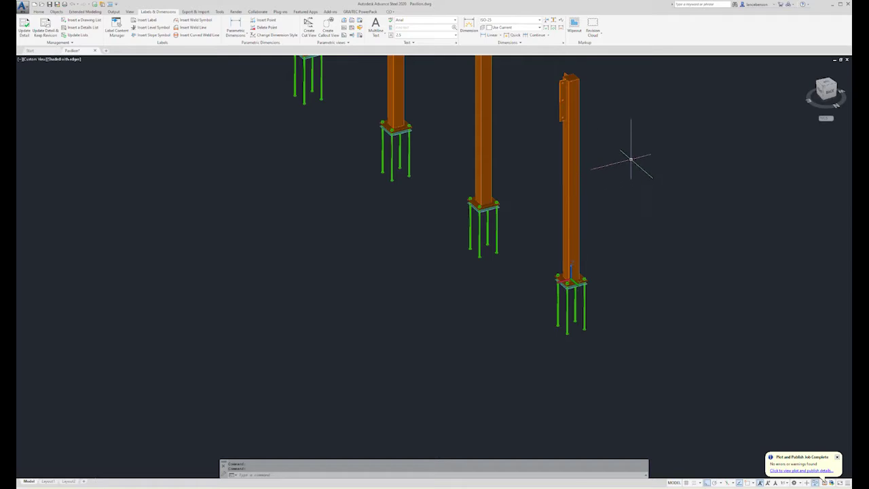
Step: Inspect the bolted connection plates at the tops of the isolated columns, comparing the corner column with the intermediate ones
{"action": "middle_click_drag", "start_coordinate": [618, 83], "coordinate": [567, 182], "text": "shift"}
{"action": "scroll", "coordinate": [630, 174], "scroll_direction": "down", "scroll_amount": 5}
{"action": "scroll", "coordinate": [601, 152], "scroll_direction": "up", "scroll_amount": 7}
{"action": "scroll", "coordinate": [564, 182], "scroll_direction": "down", "scroll_amount": 6}
{"action": "scroll", "coordinate": [554, 143], "scroll_direction": "up", "scroll_amount": 8}
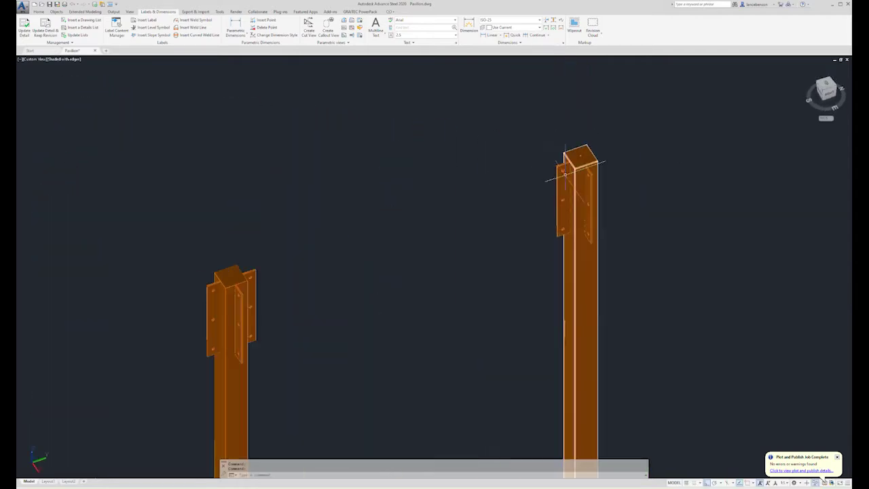
{"action": "scroll", "coordinate": [565, 174], "scroll_direction": "up", "scroll_amount": 4}
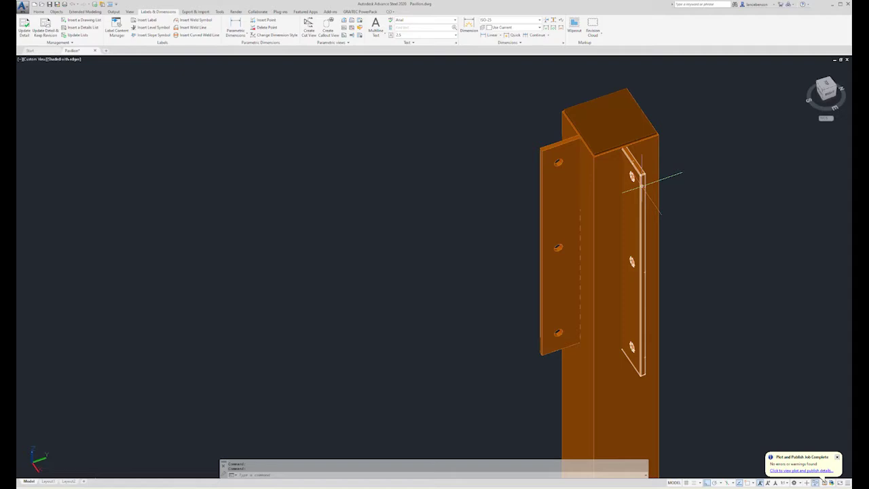
{"action": "scroll", "coordinate": [691, 167], "scroll_direction": "down", "scroll_amount": 5}
{"action": "middle_click_drag", "start_coordinate": [480, 247], "coordinate": [586, 188]}
{"action": "scroll", "coordinate": [584, 203], "scroll_direction": "down", "scroll_amount": 3}
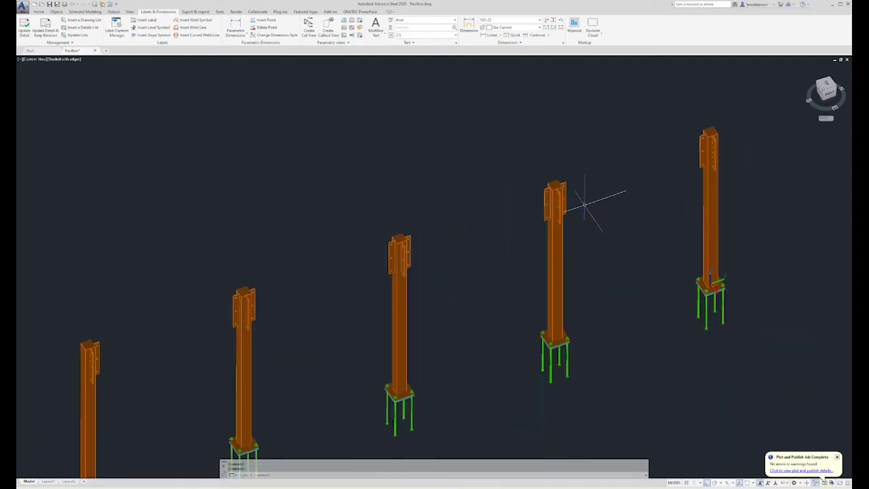
Step: Check the section and material properties of an intermediate column and of the corner column
{"action": "double_click", "coordinate": [563, 250]}
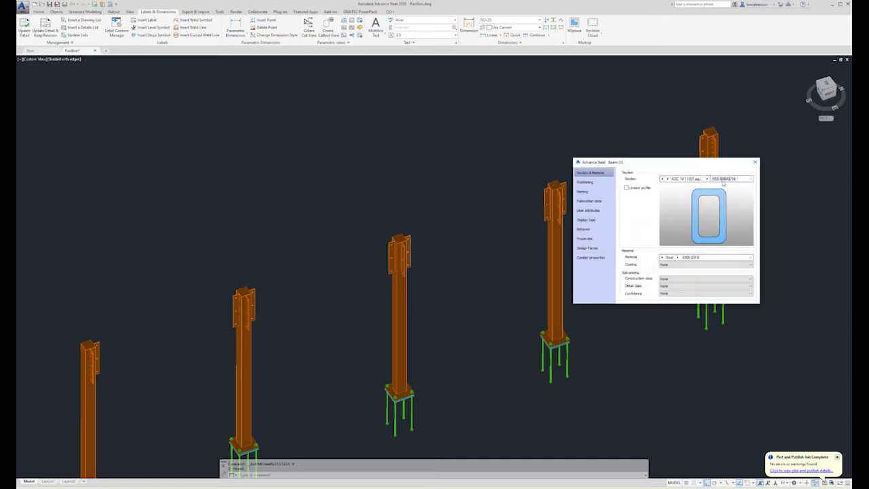
{"action": "left_click", "coordinate": [755, 163]}
{"action": "double_click", "coordinate": [711, 191]}
{"action": "left_click", "coordinate": [755, 163]}
Step: Review both rows of isolated columns and end the object isolation to bring back the whole steel frame
{"action": "scroll", "coordinate": [675, 195], "scroll_direction": "down", "scroll_amount": 6}
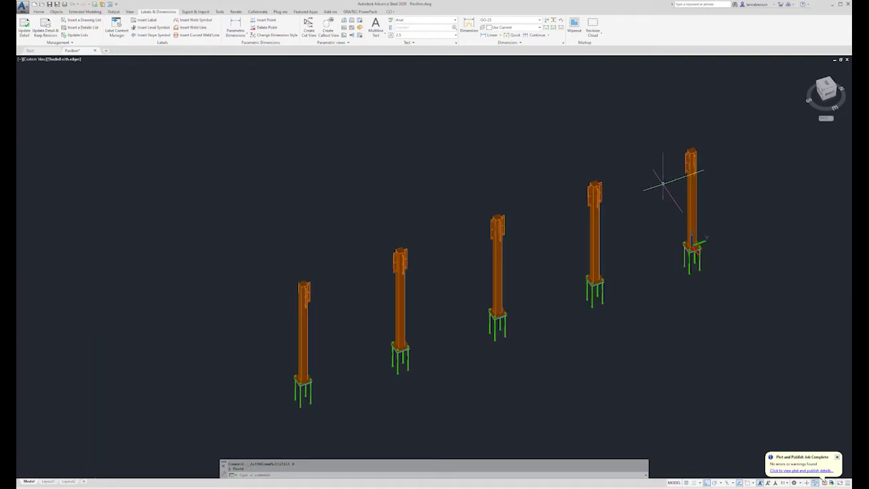
{"action": "middle_click_drag", "start_coordinate": [661, 229], "coordinate": [513, 229], "text": "shift"}
{"action": "scroll", "coordinate": [530, 238], "scroll_direction": "down", "scroll_amount": 4}
{"action": "middle_click_drag", "start_coordinate": [553, 249], "coordinate": [401, 267]}
{"action": "scroll", "coordinate": [398, 272], "scroll_direction": "up", "scroll_amount": 3}
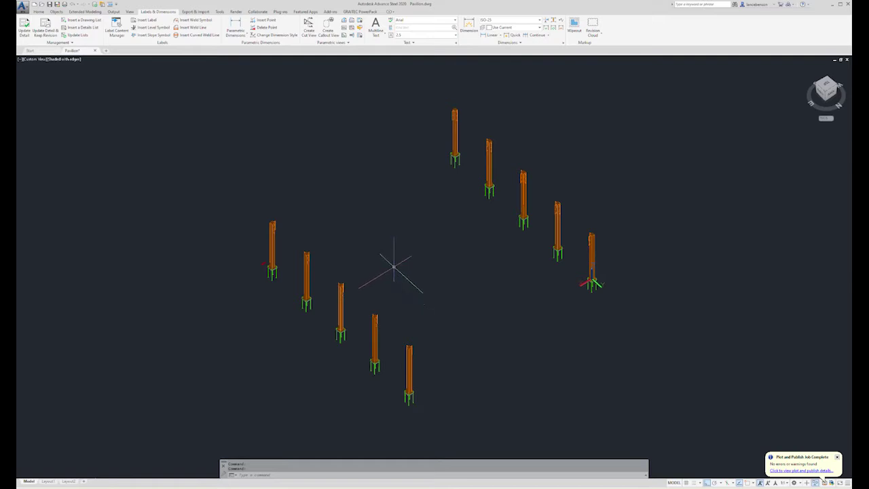
{"action": "middle_click_drag", "start_coordinate": [410, 282], "coordinate": [390, 265], "text": "shift"}
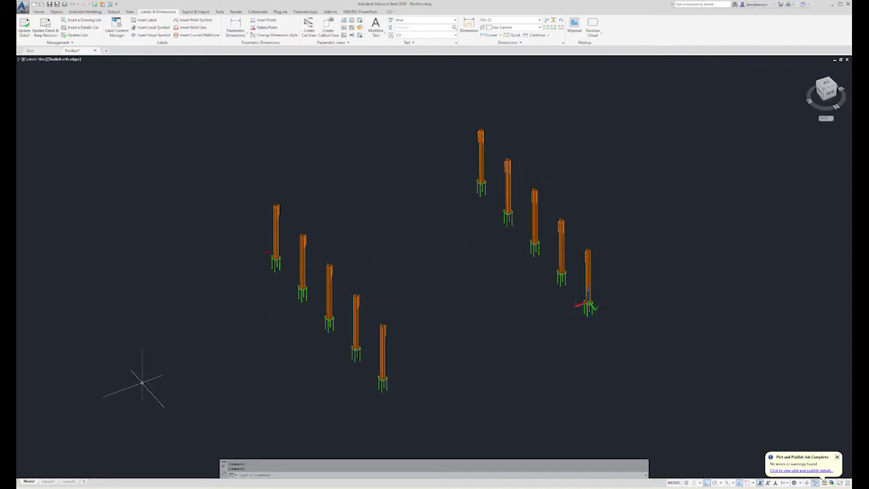
{"action": "key", "text": "ctrl+z"}
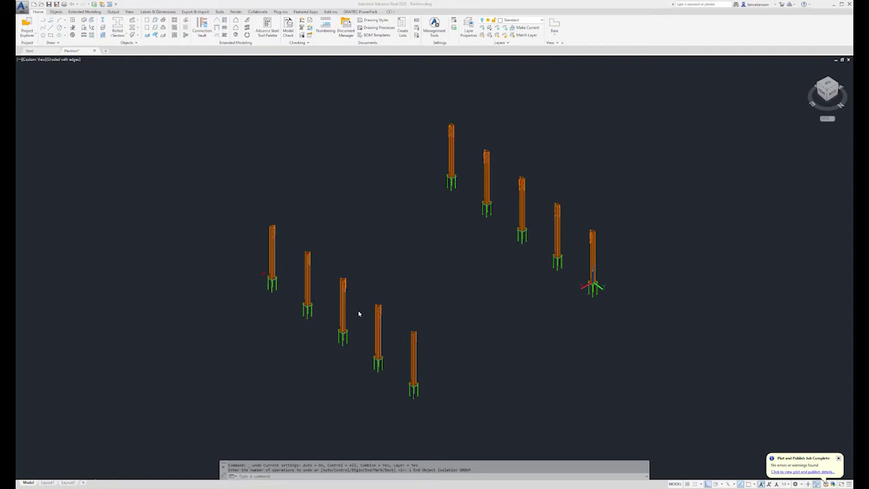
{"action": "left_click", "coordinate": [378, 337]}
{"action": "right_click", "coordinate": [422, 295]}
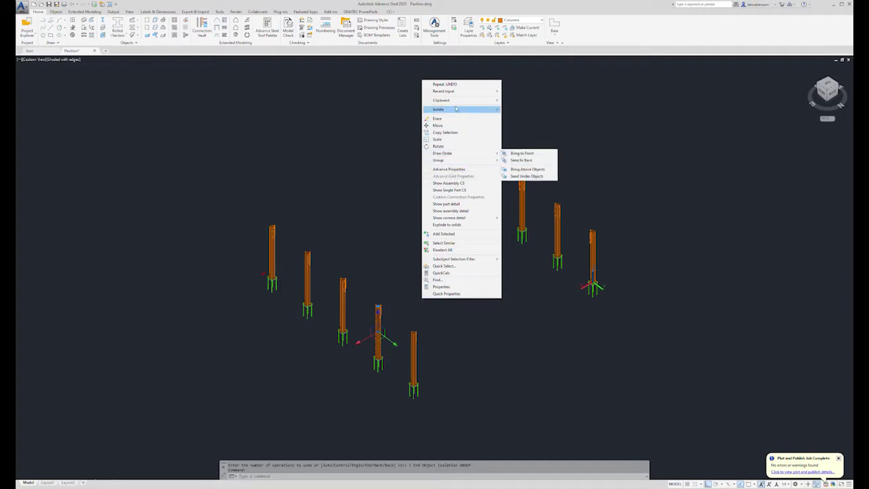
{"action": "mouse_move", "coordinate": [479, 111]}
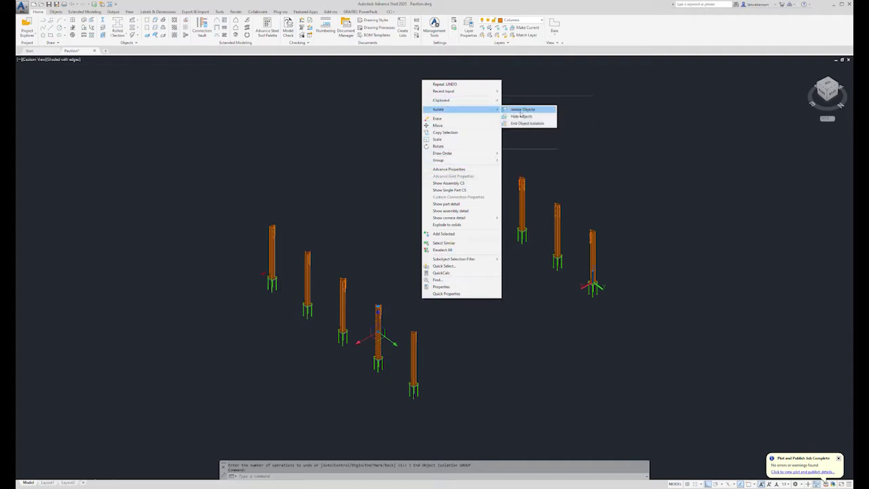
{"action": "left_click", "coordinate": [526, 122]}
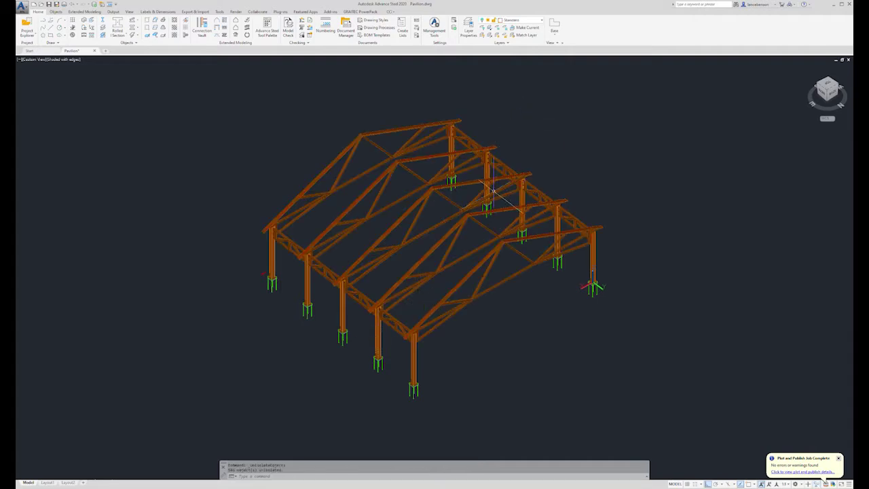
{"action": "middle_click_drag", "start_coordinate": [393, 338], "coordinate": [468, 330], "text": "shift"}
{"action": "scroll", "coordinate": [487, 309], "scroll_direction": "up", "scroll_amount": 5}
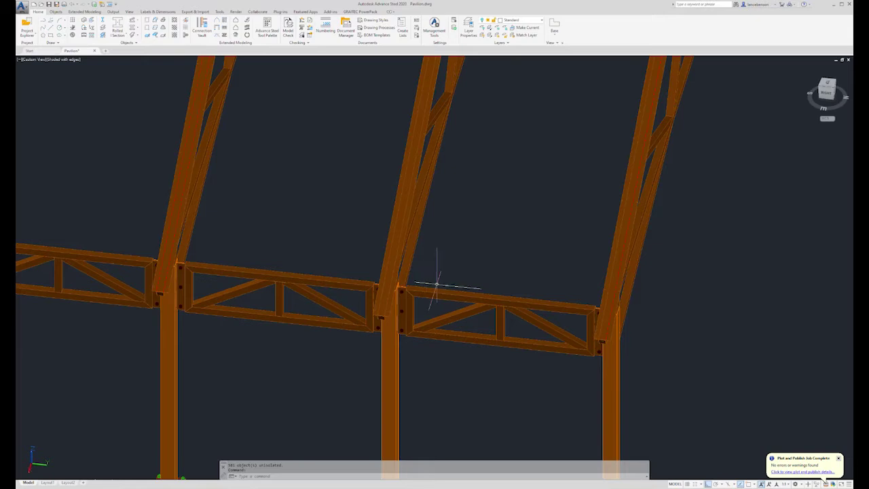
{"action": "scroll", "coordinate": [436, 279], "scroll_direction": "down", "scroll_amount": 4}
{"action": "left_click", "coordinate": [418, 327]}
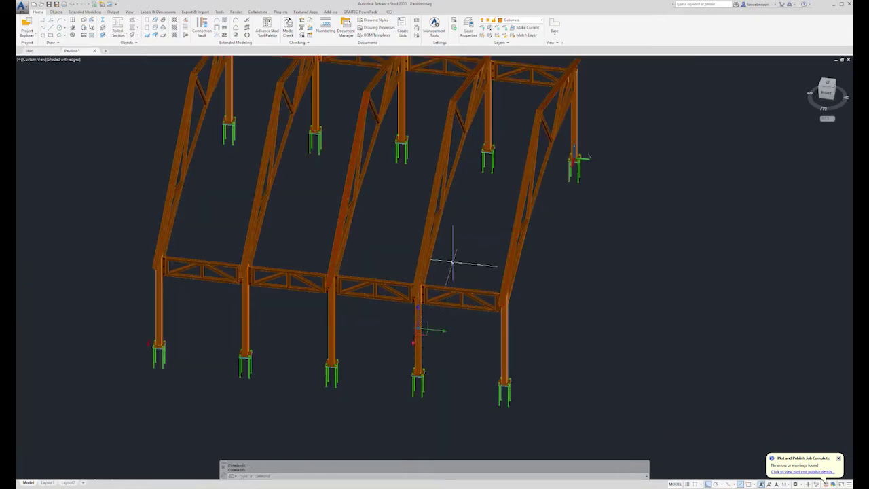
{"action": "left_click", "coordinate": [463, 289]}
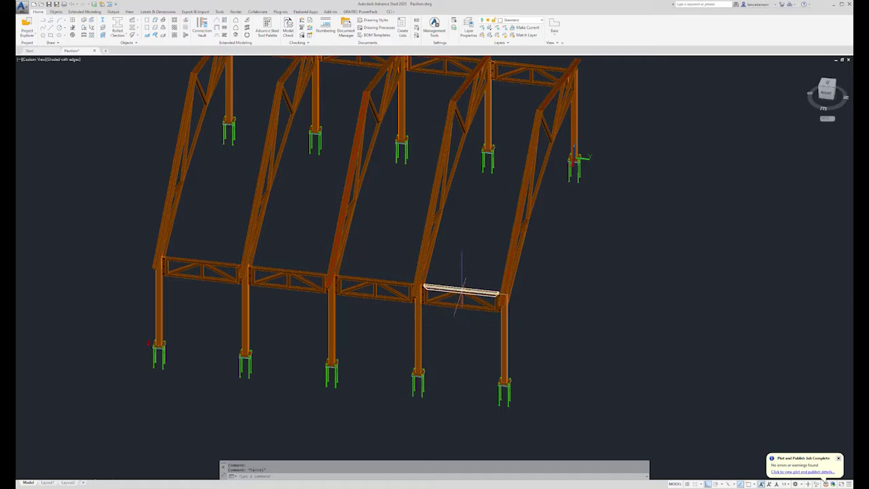
{"action": "left_click", "coordinate": [462, 285]}
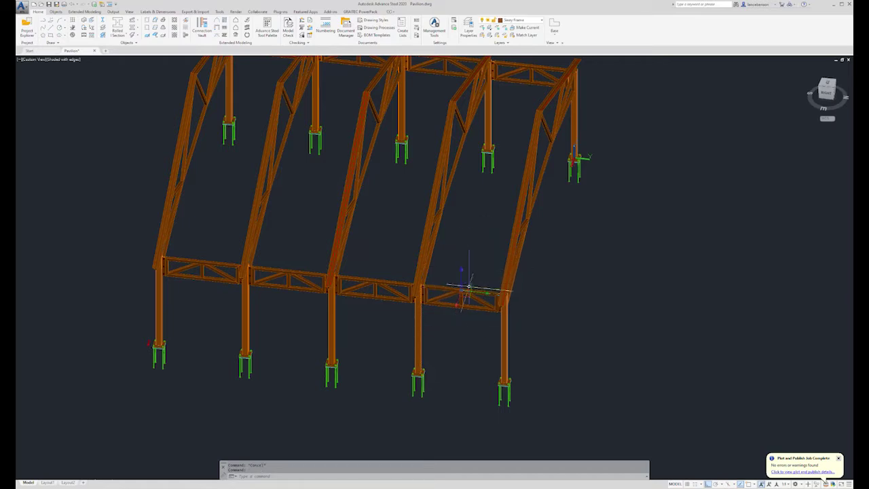
{"action": "key", "text": "Escape"}
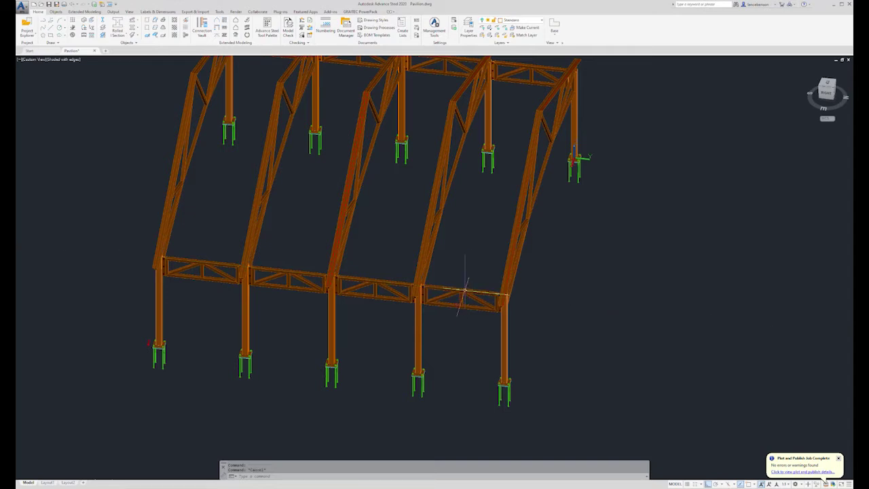
Step: Select the top chord of an eave sway frame between two columns and select all similar members
{"action": "scroll", "coordinate": [462, 299], "scroll_direction": "up", "scroll_amount": 5}
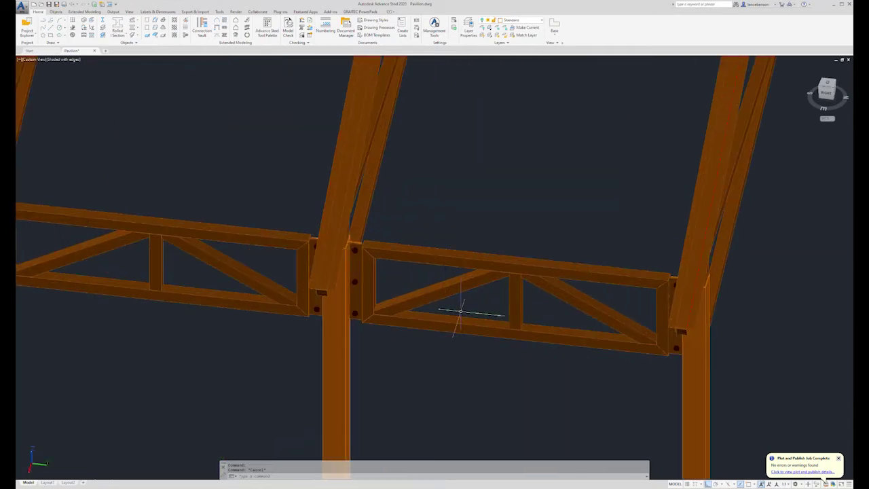
{"action": "left_click", "coordinate": [469, 265]}
{"action": "right_click", "coordinate": [469, 267]}
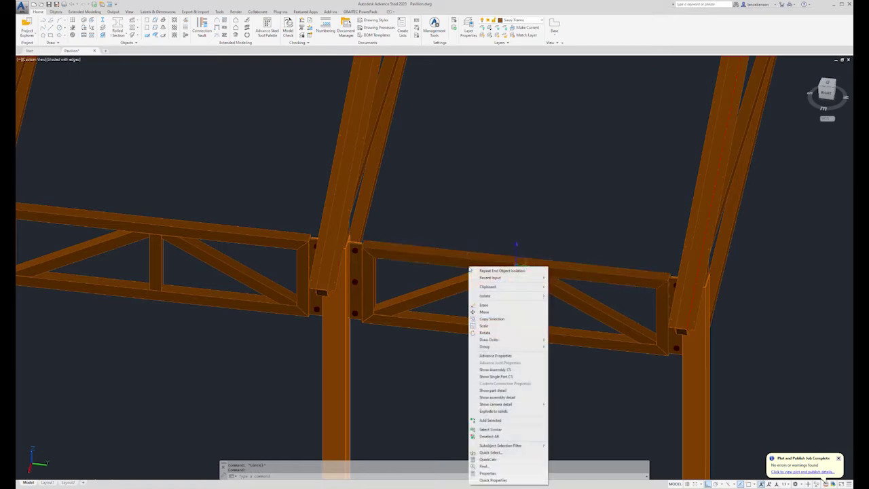
{"action": "left_click", "coordinate": [499, 430]}
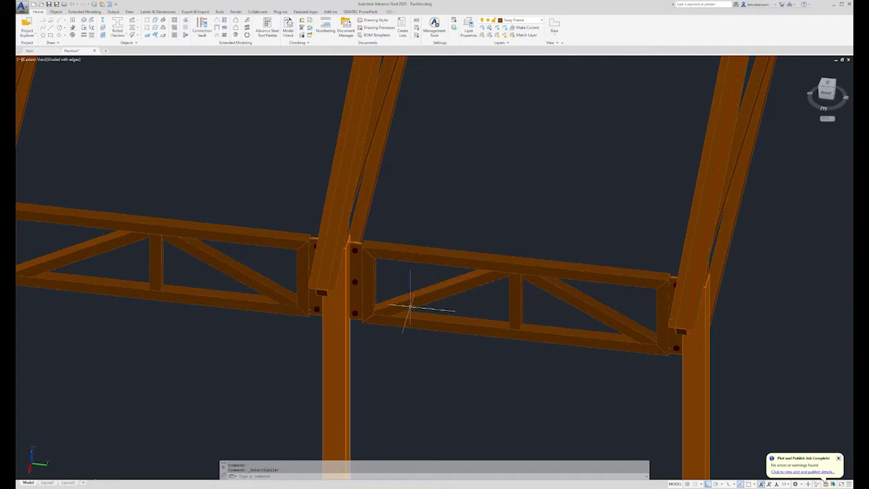
Step: Add the sway frame's end connection plate to the selection and select all similar objects
{"action": "middle_click_drag", "start_coordinate": [408, 305], "coordinate": [386, 346], "text": "shift"}
{"action": "scroll", "coordinate": [386, 347], "scroll_direction": "down", "scroll_amount": 3}
{"action": "scroll", "coordinate": [334, 280], "scroll_direction": "up", "scroll_amount": 5}
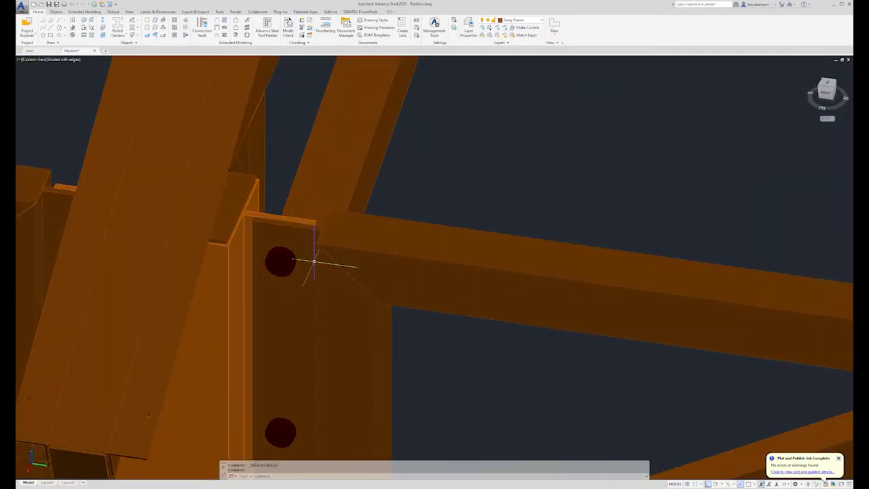
{"action": "scroll", "coordinate": [355, 249], "scroll_direction": "down", "scroll_amount": 3}
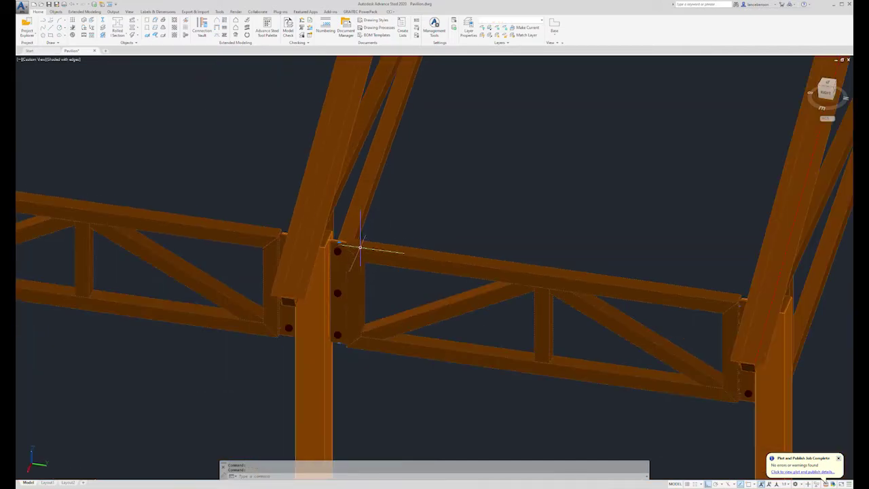
{"action": "right_click", "coordinate": [434, 205]}
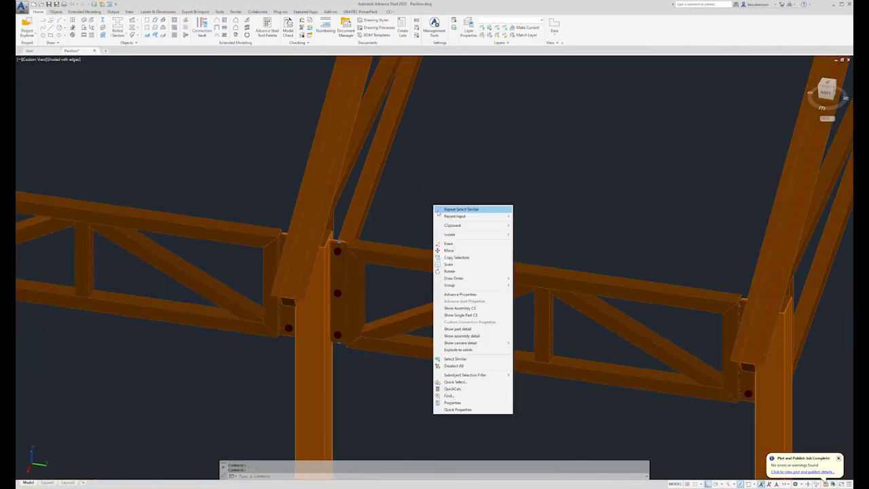
{"action": "left_click", "coordinate": [461, 359]}
Step: Isolate the selected sway frames and their end plates on both sides of the pavilion
{"action": "middle_click_drag", "start_coordinate": [441, 297], "coordinate": [480, 315], "text": "shift"}
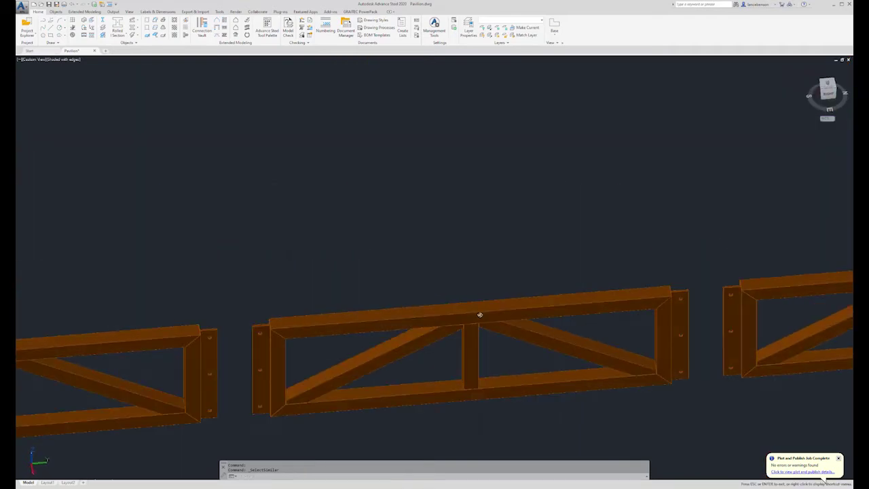
{"action": "scroll", "coordinate": [462, 238], "scroll_direction": "down", "scroll_amount": 8}
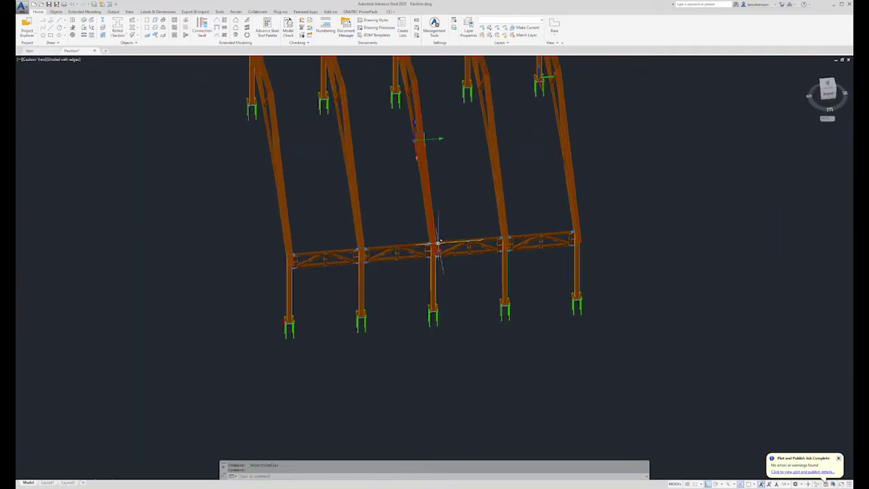
{"action": "scroll", "coordinate": [442, 242], "scroll_direction": "down", "scroll_amount": 3}
{"action": "scroll", "coordinate": [449, 218], "scroll_direction": "up", "scroll_amount": 2}
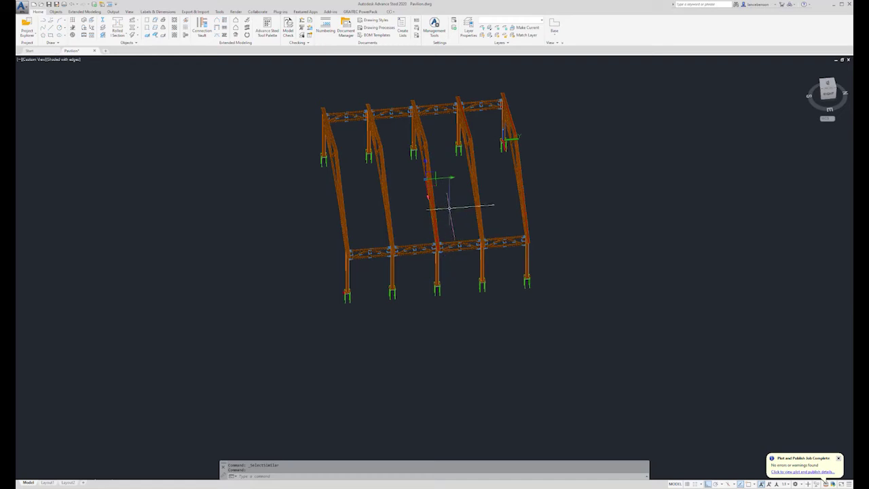
{"action": "right_click", "coordinate": [454, 220]}
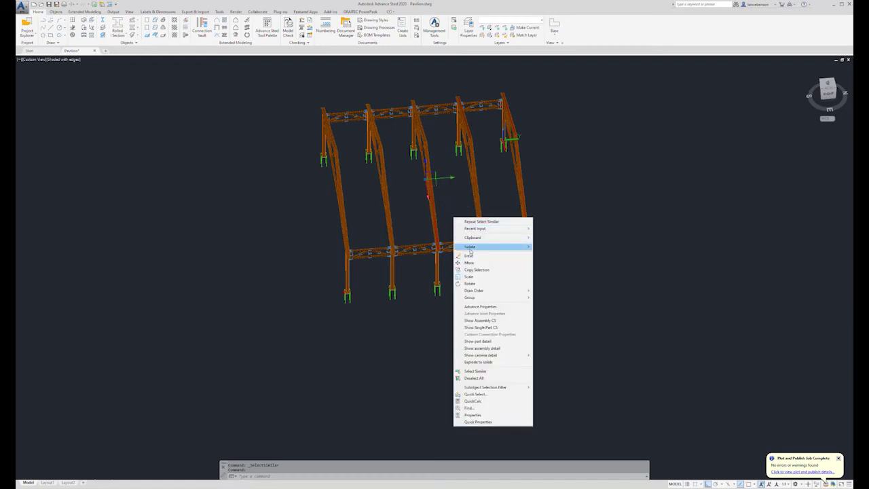
{"action": "mouse_move", "coordinate": [470, 249]}
{"action": "left_click", "coordinate": [547, 247]}
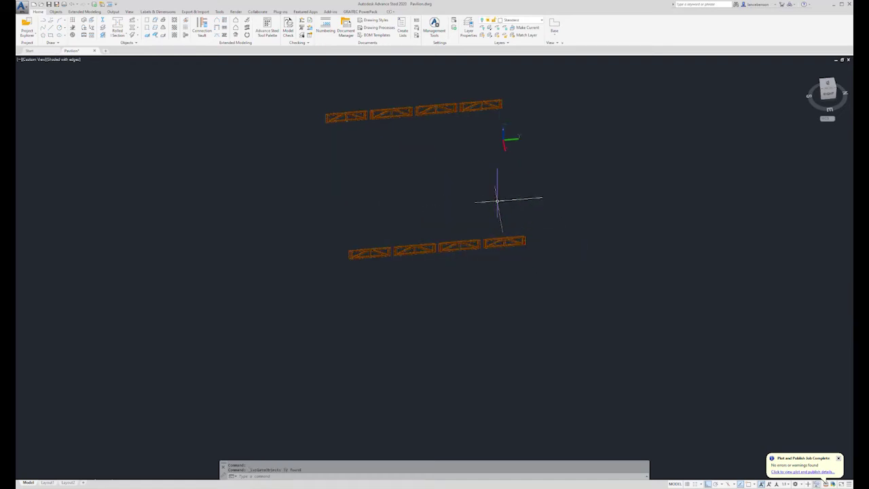
Step: Inspect the isolated sway frames, including their bracing members and end plates, along both sides of the pavilion
{"action": "scroll", "coordinate": [499, 276], "scroll_direction": "up", "scroll_amount": 4}
{"action": "scroll", "coordinate": [500, 277], "scroll_direction": "up", "scroll_amount": 1}
{"action": "middle_click_drag", "start_coordinate": [500, 289], "coordinate": [445, 264], "text": "shift"}
{"action": "scroll", "coordinate": [453, 262], "scroll_direction": "up", "scroll_amount": 1}
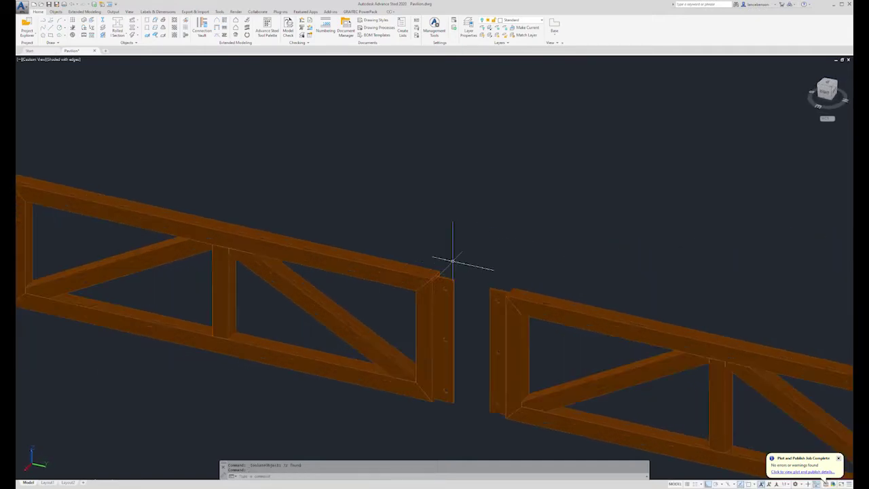
{"action": "scroll", "coordinate": [456, 262], "scroll_direction": "down", "scroll_amount": 6}
{"action": "scroll", "coordinate": [385, 250], "scroll_direction": "up", "scroll_amount": 1}
{"action": "scroll", "coordinate": [373, 246], "scroll_direction": "up", "scroll_amount": 2}
{"action": "scroll", "coordinate": [374, 227], "scroll_direction": "down", "scroll_amount": 1}
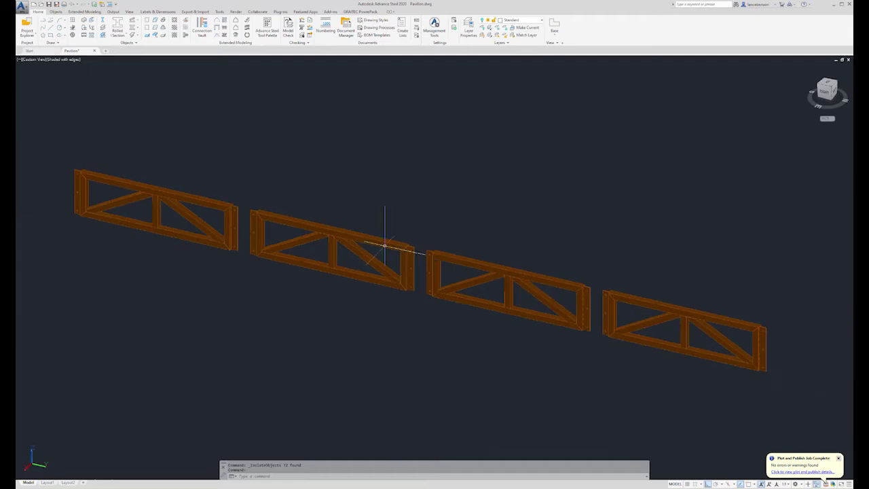
{"action": "scroll", "coordinate": [423, 231], "scroll_direction": "down", "scroll_amount": 2}
{"action": "middle_click_drag", "start_coordinate": [448, 197], "coordinate": [348, 280]}
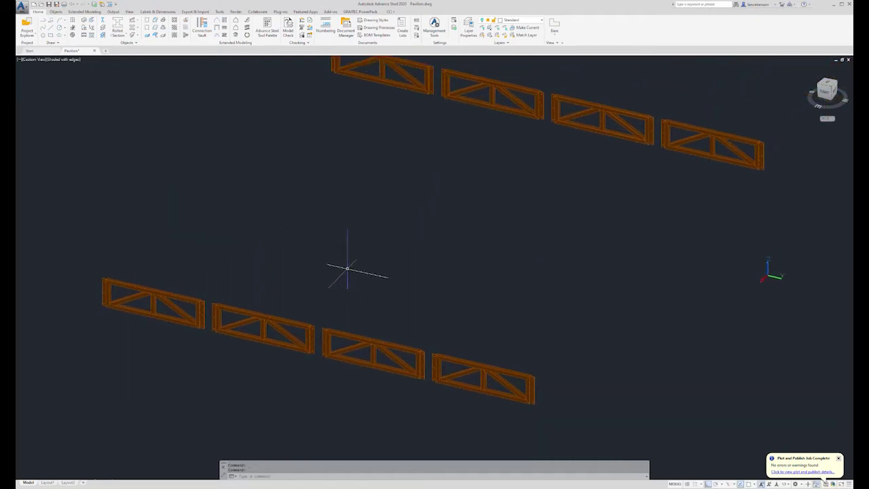
{"action": "scroll", "coordinate": [340, 273], "scroll_direction": "down", "scroll_amount": 2}
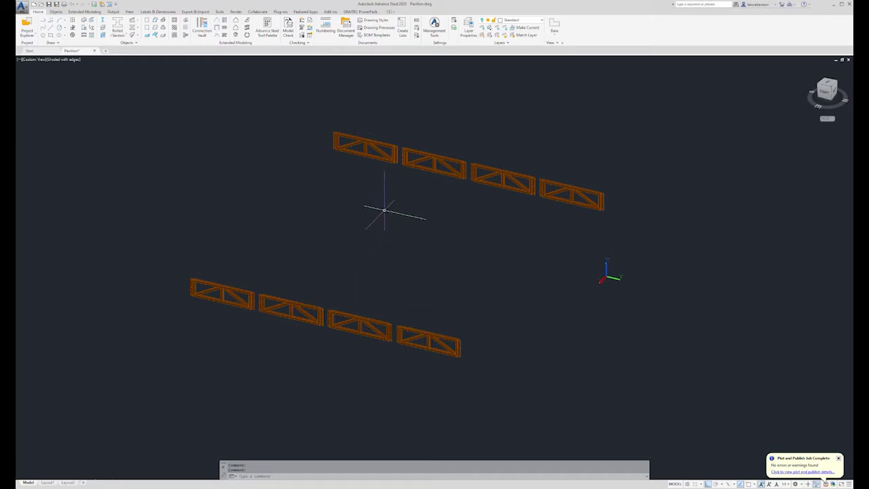
{"action": "scroll", "coordinate": [386, 168], "scroll_direction": "up", "scroll_amount": 3}
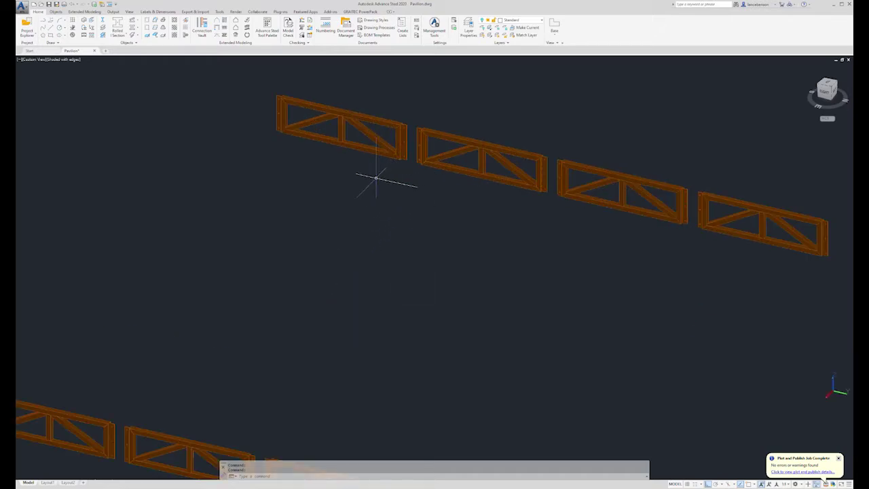
{"action": "scroll", "coordinate": [378, 179], "scroll_direction": "down", "scroll_amount": 2}
{"action": "middle_click_drag", "start_coordinate": [369, 224], "coordinate": [475, 218], "text": "shift"}
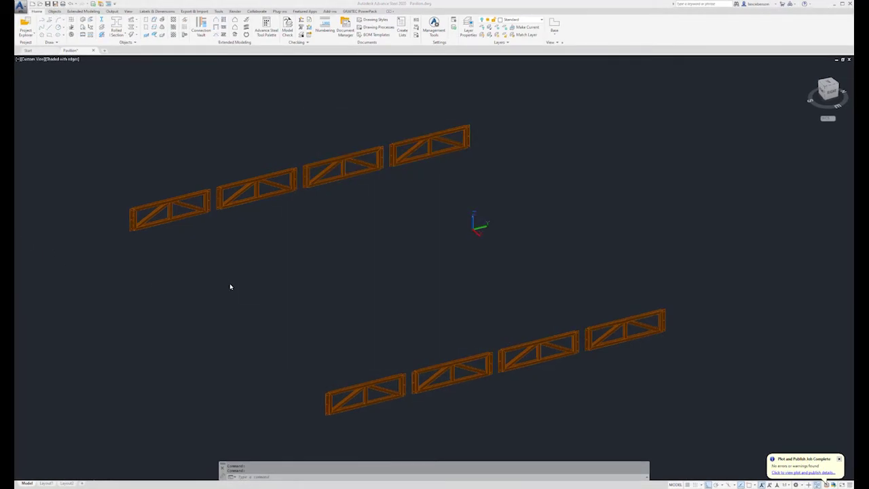
Step: End the isolation of the sway frames to restore the columns and roof trusses
{"action": "left_click", "coordinate": [275, 181]}
{"action": "right_click", "coordinate": [302, 246]}
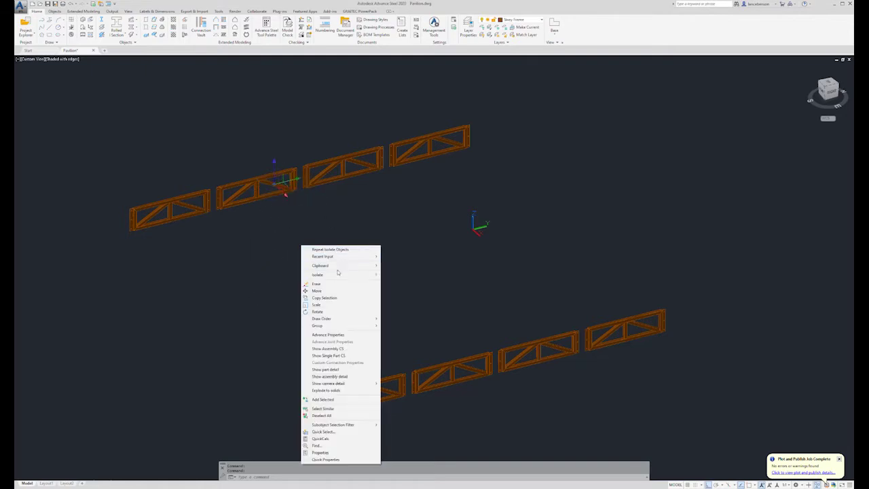
{"action": "mouse_move", "coordinate": [350, 275]}
{"action": "left_click", "coordinate": [392, 288]}
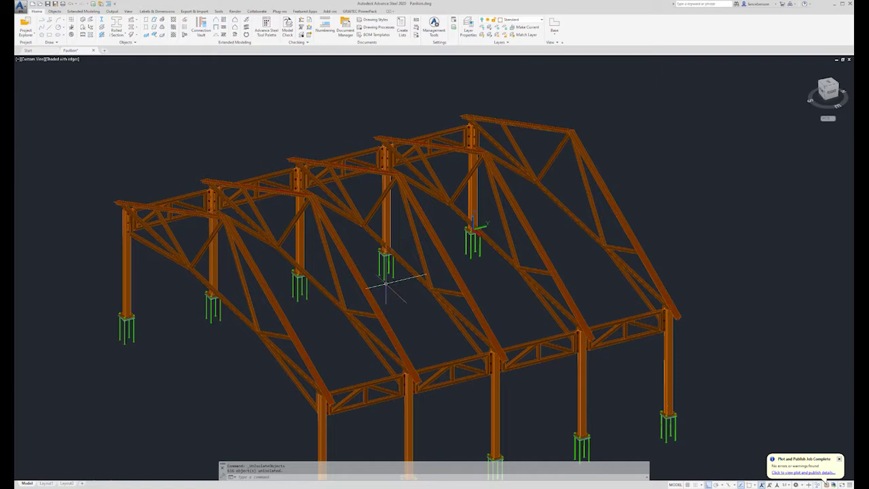
Step: Select the bottom chord of the end roof truss and extend the selection to all similar truss framing members
{"action": "scroll", "coordinate": [408, 278], "scroll_direction": "down", "scroll_amount": 4}
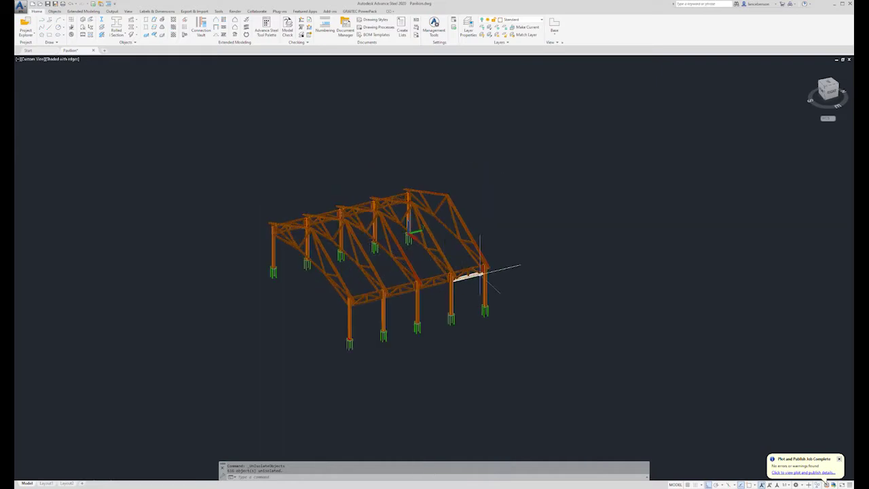
{"action": "middle_click_drag", "start_coordinate": [483, 246], "coordinate": [317, 256], "text": "shift"}
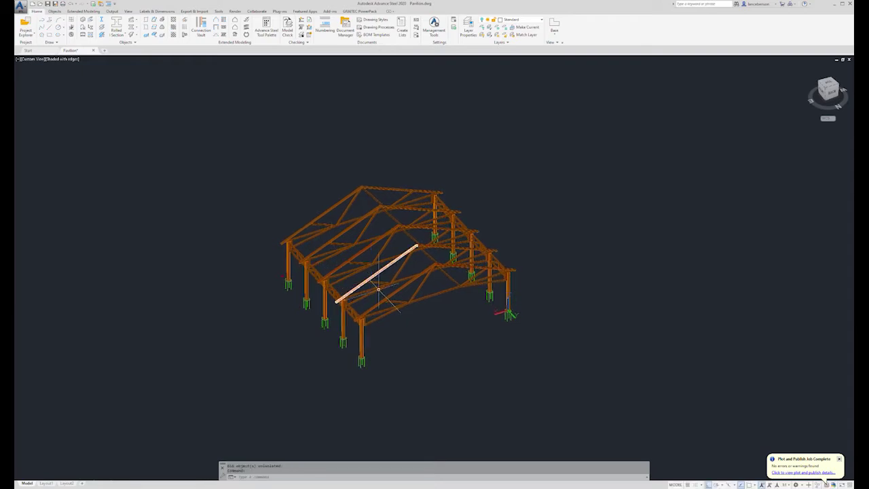
{"action": "scroll", "coordinate": [396, 295], "scroll_direction": "up", "scroll_amount": 5}
{"action": "middle_click_drag", "start_coordinate": [390, 332], "coordinate": [395, 280]}
{"action": "scroll", "coordinate": [343, 336], "scroll_direction": "up", "scroll_amount": 3}
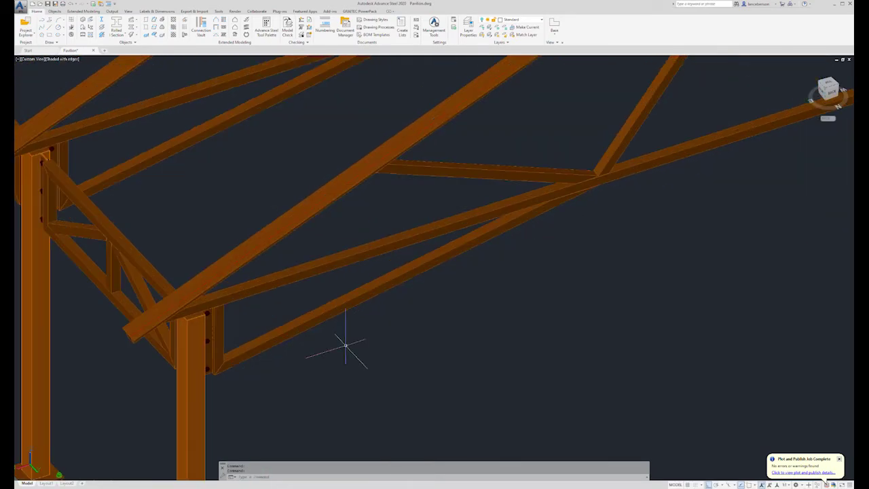
{"action": "left_click", "coordinate": [352, 307]}
{"action": "right_click", "coordinate": [358, 314]}
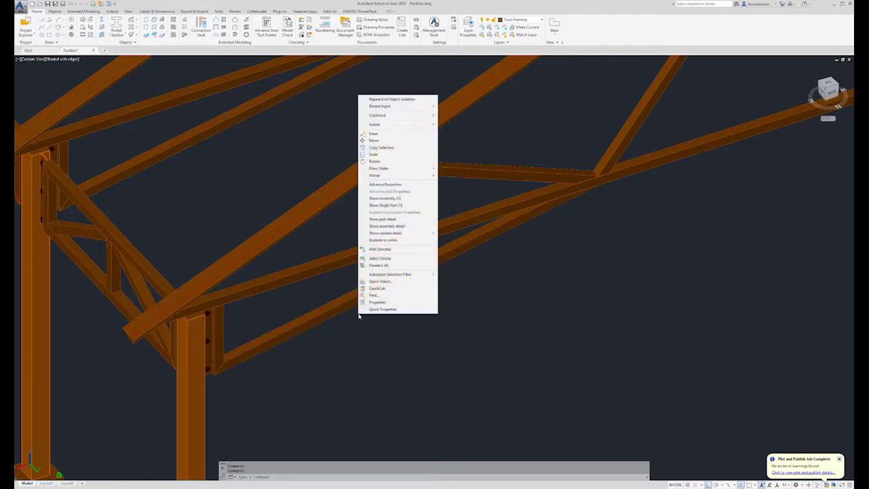
{"action": "left_click", "coordinate": [392, 258]}
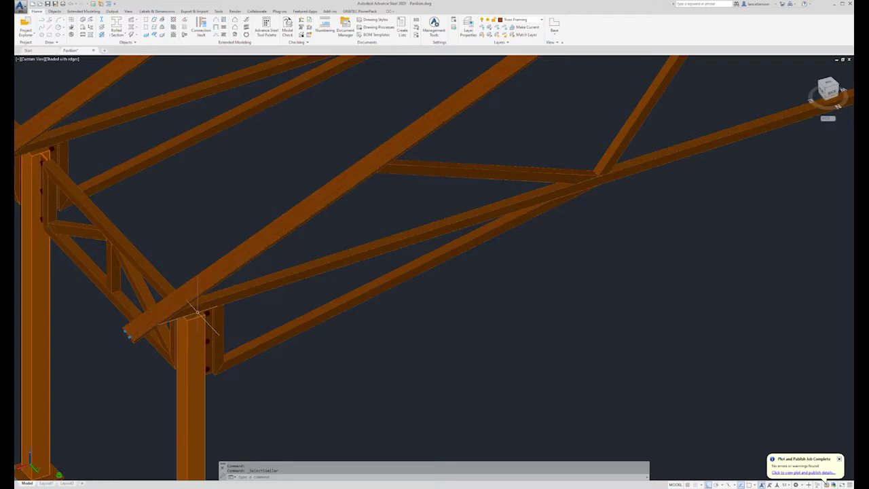
Step: Add the truss's end connection plate at the column to the selection and select all similar objects
{"action": "scroll", "coordinate": [239, 310], "scroll_direction": "up", "scroll_amount": 4}
{"action": "scroll", "coordinate": [243, 310], "scroll_direction": "down", "scroll_amount": 3}
{"action": "scroll", "coordinate": [244, 311], "scroll_direction": "down", "scroll_amount": 4}
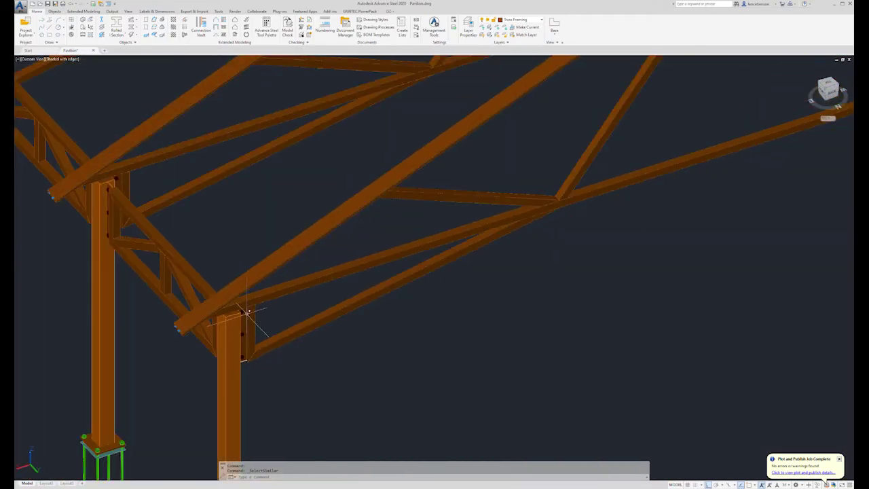
{"action": "scroll", "coordinate": [244, 308], "scroll_direction": "up", "scroll_amount": 6}
{"action": "scroll", "coordinate": [262, 318], "scroll_direction": "up", "scroll_amount": 2}
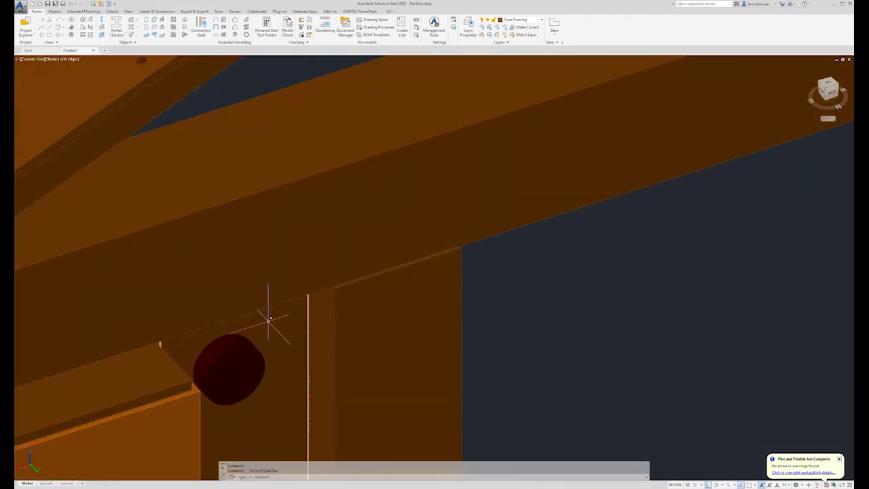
{"action": "scroll", "coordinate": [324, 329], "scroll_direction": "down", "scroll_amount": 3}
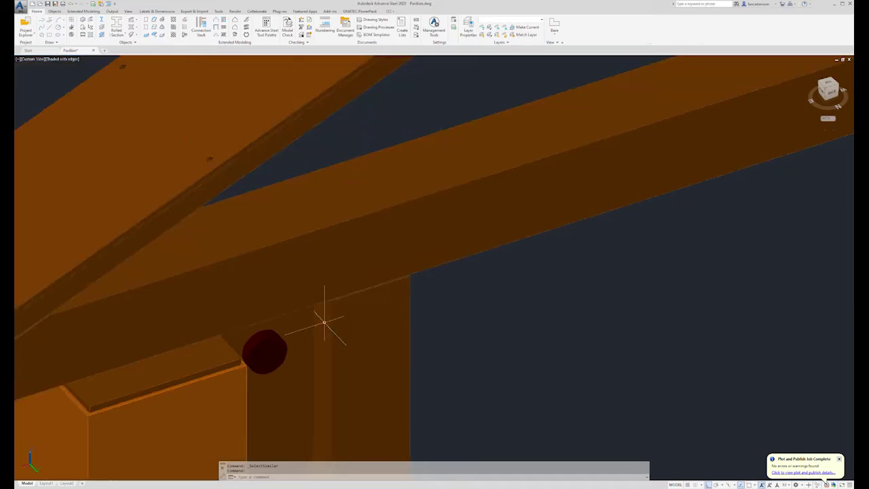
{"action": "right_click", "coordinate": [315, 330]}
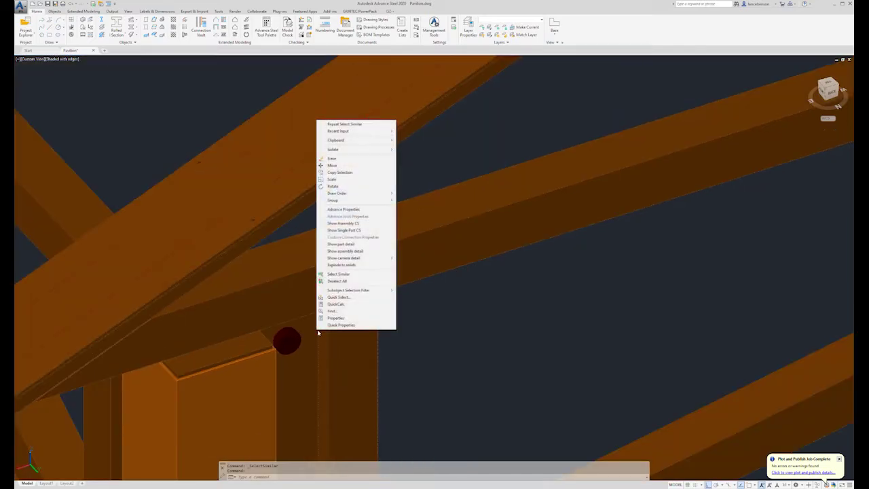
{"action": "left_click", "coordinate": [353, 275]}
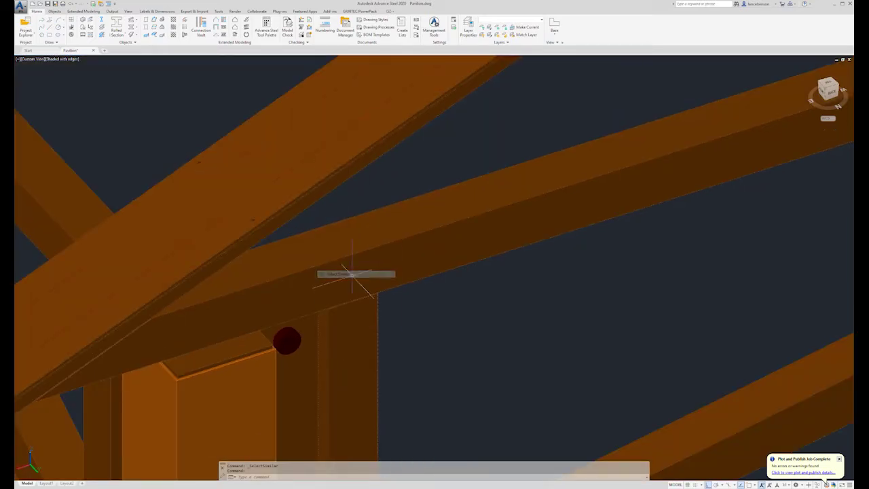
Step: Isolate the selected roof trusses and their end connection plates from the rest of the pavilion
{"action": "scroll", "coordinate": [336, 296], "scroll_direction": "down", "scroll_amount": 4}
{"action": "scroll", "coordinate": [332, 298], "scroll_direction": "down", "scroll_amount": 2}
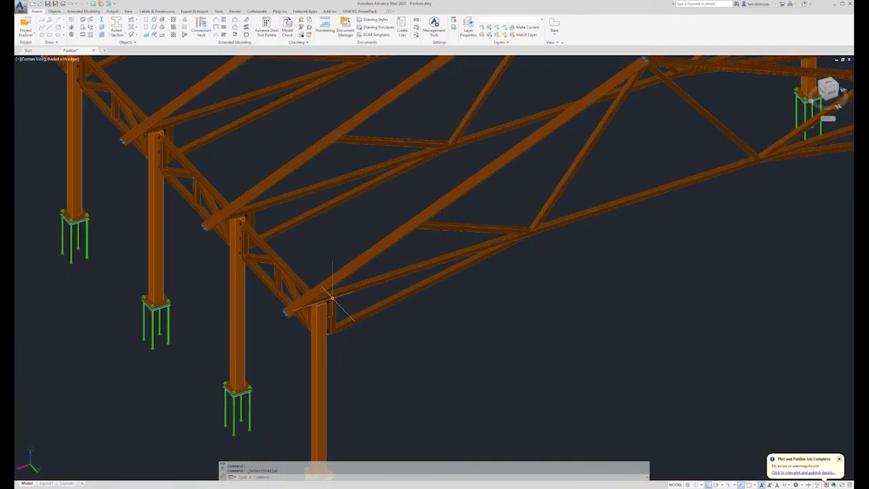
{"action": "right_click", "coordinate": [432, 346]}
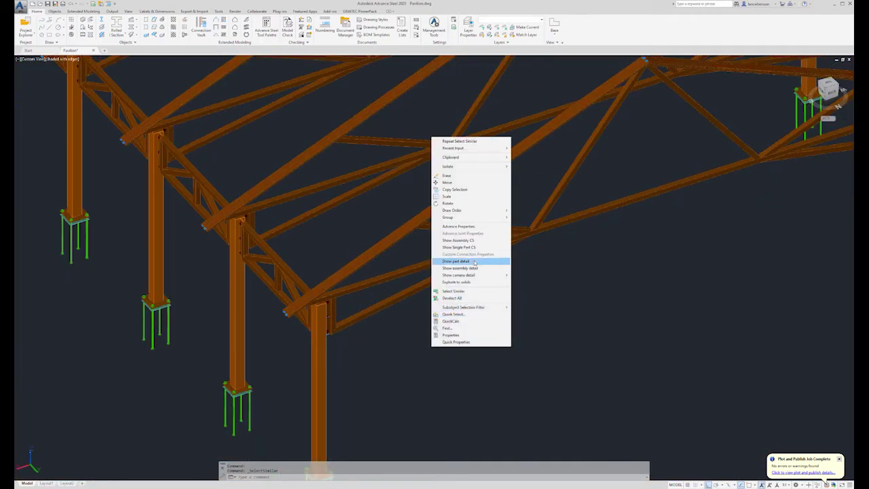
{"action": "mouse_move", "coordinate": [465, 169]}
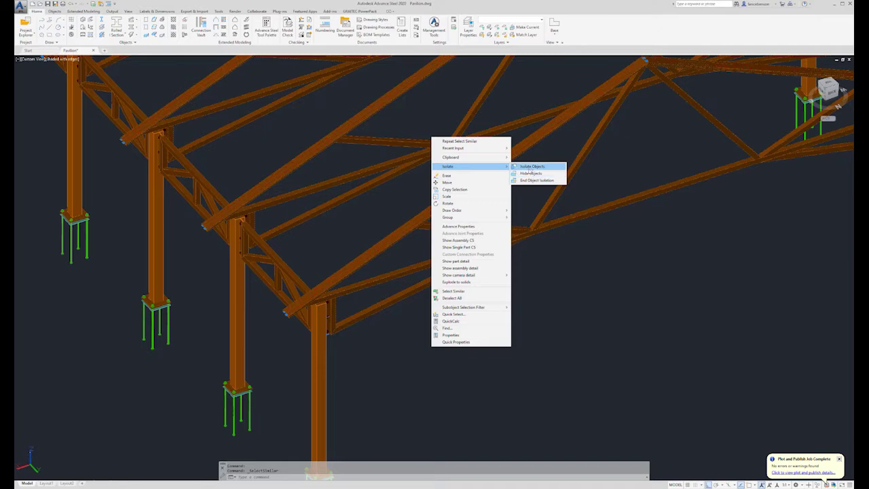
{"action": "left_click", "coordinate": [531, 168]}
Step: Inspect the isolated roof trusses from both sides, including their ridge joints, web members and end plates
{"action": "mouse_move", "coordinate": [489, 204]}
{"action": "middle_mouse_down", "text": "shift"}
{"action": "mouse_move", "coordinate": [374, 258]}
{"action": "mouse_move", "coordinate": [428, 266]}
{"action": "mouse_move", "coordinate": [528, 233]}
{"action": "middle_mouse_up", "text": "shift"}
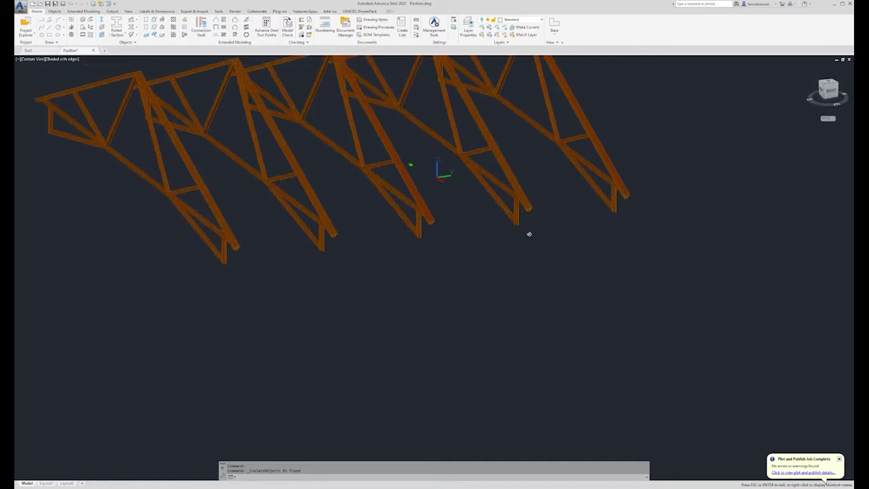
{"action": "scroll", "coordinate": [438, 251], "scroll_direction": "down", "scroll_amount": 5}
{"action": "scroll", "coordinate": [434, 173], "scroll_direction": "up", "scroll_amount": 5}
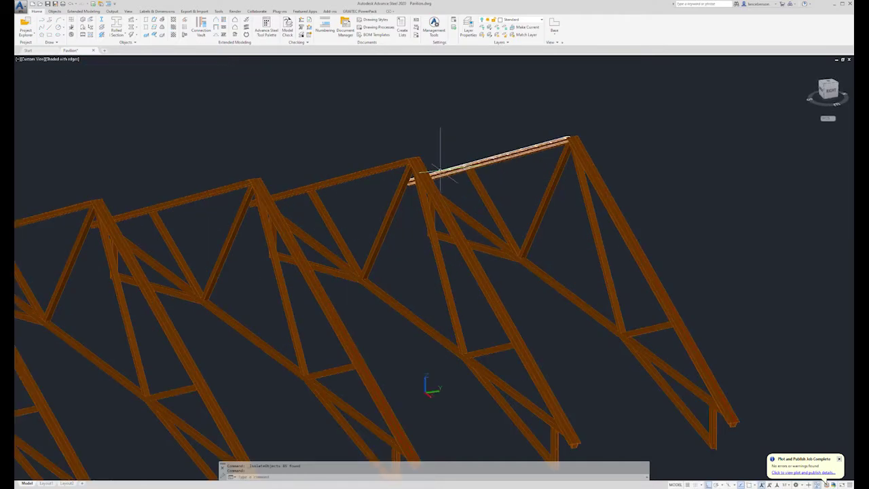
{"action": "middle_click_drag", "start_coordinate": [485, 222], "coordinate": [363, 258], "text": "shift"}
{"action": "scroll", "coordinate": [397, 245], "scroll_direction": "down", "scroll_amount": 5}
{"action": "scroll", "coordinate": [376, 234], "scroll_direction": "up", "scroll_amount": 5}
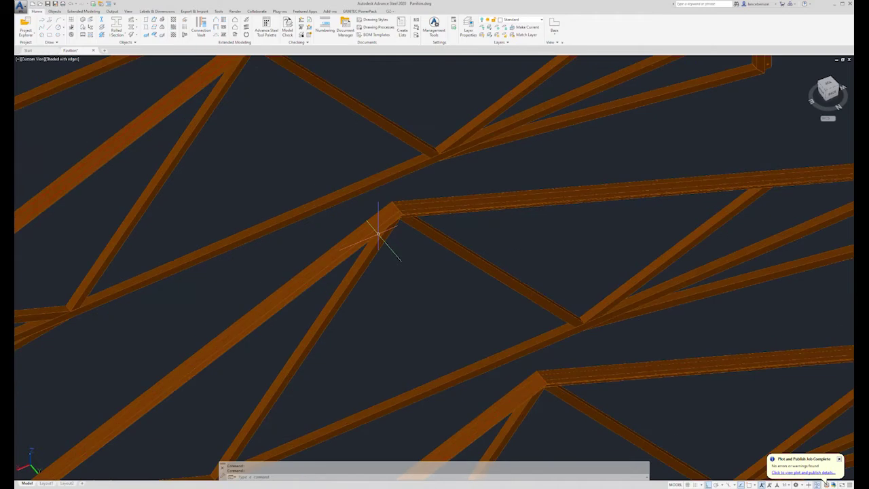
{"action": "scroll", "coordinate": [385, 233], "scroll_direction": "down", "scroll_amount": 5}
{"action": "middle_click_drag", "start_coordinate": [388, 253], "coordinate": [398, 224], "text": "shift"}
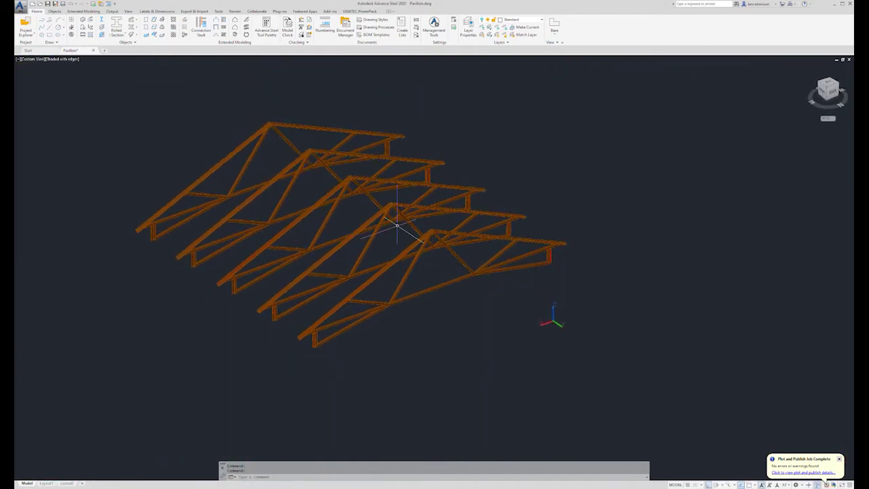
{"action": "scroll", "coordinate": [394, 243], "scroll_direction": "up", "scroll_amount": 4}
{"action": "scroll", "coordinate": [390, 242], "scroll_direction": "down", "scroll_amount": 4}
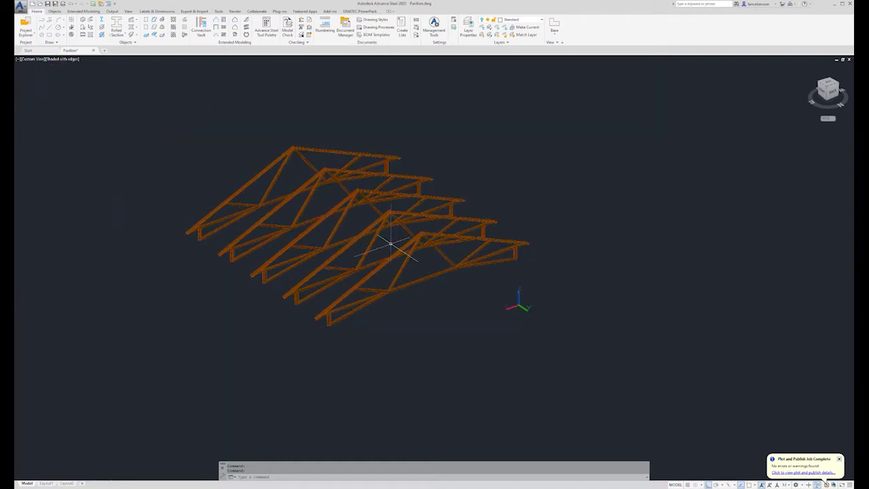
{"action": "middle_click_drag", "start_coordinate": [390, 243], "coordinate": [382, 229], "text": "shift"}
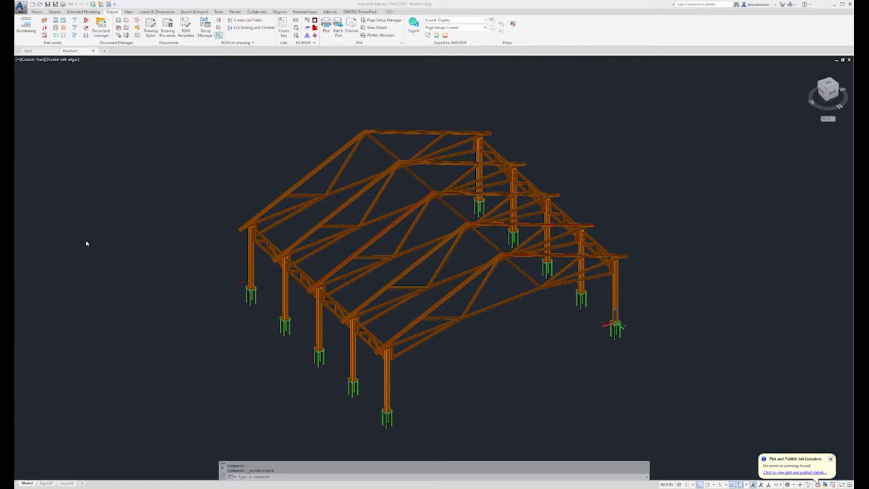
Step: Open the Document Manager and expand the project's up-to-date detail drawings
{"action": "left_click", "coordinate": [102, 27]}
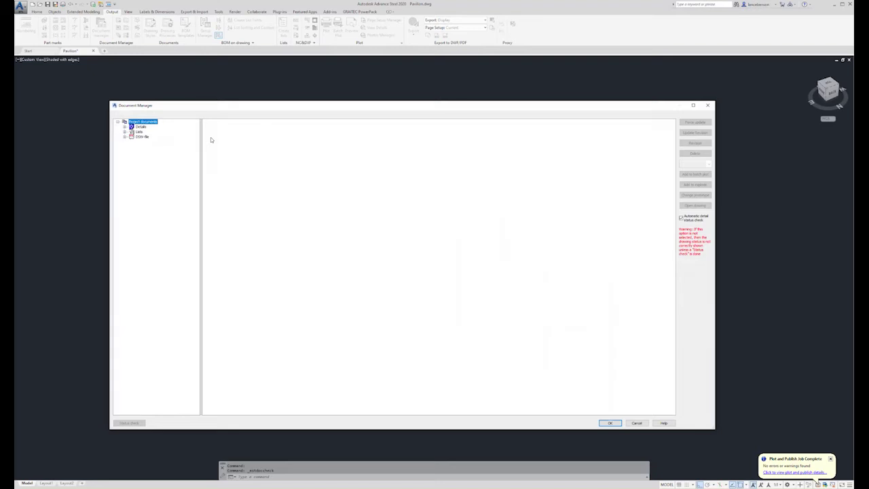
{"action": "left_click", "coordinate": [131, 126]}
{"action": "left_click", "coordinate": [132, 137]}
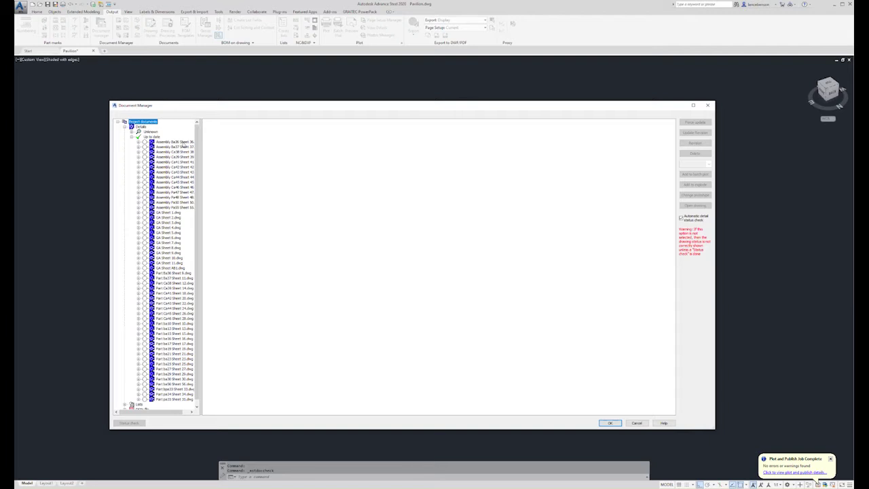
Step: Preview the assembly drawings for sway frame Ba36, truss Ba37, and columns Ca38 and Ca39, comparing the sway frame and truss sheets
{"action": "left_click", "coordinate": [182, 142]}
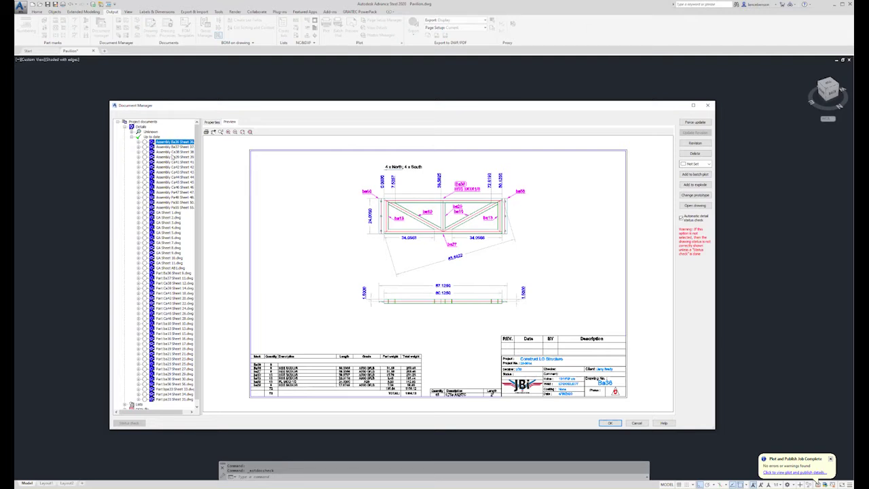
{"action": "left_click", "coordinate": [174, 147]}
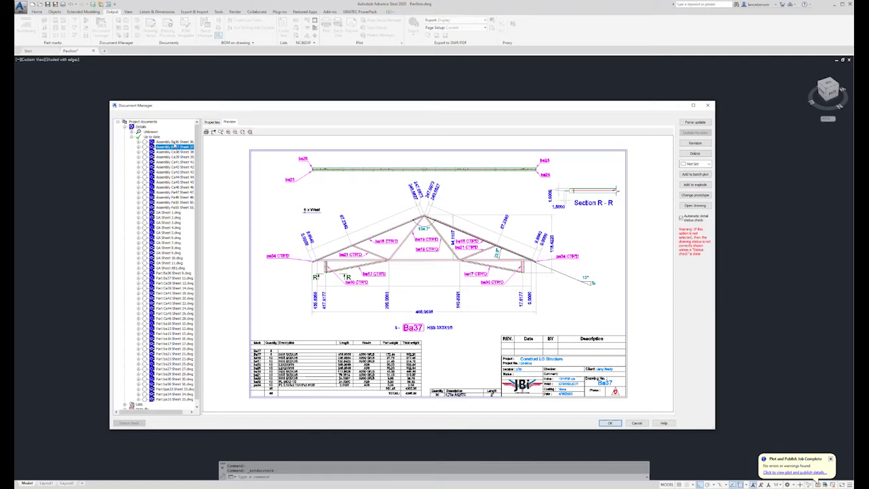
{"action": "left_click", "coordinate": [174, 141]}
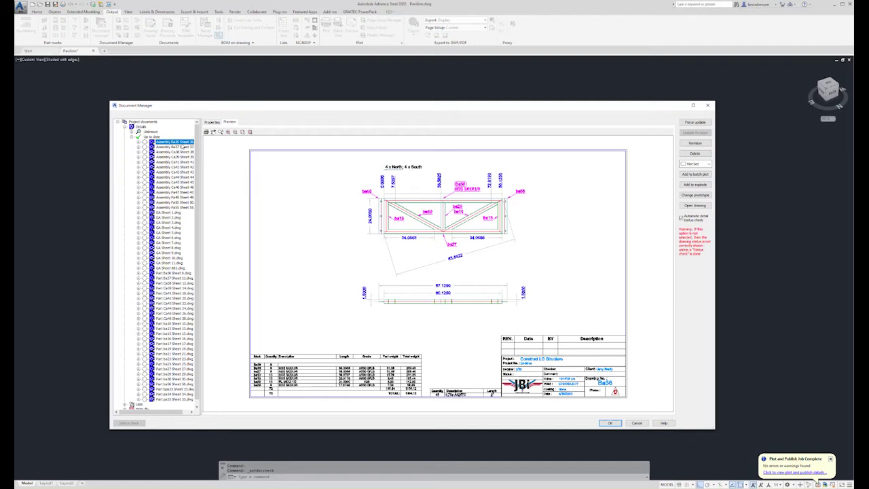
{"action": "left_click", "coordinate": [178, 147]}
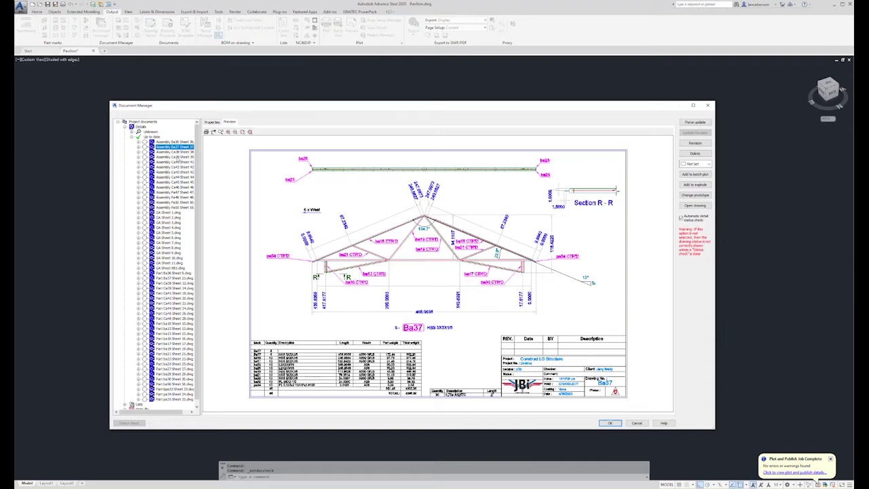
{"action": "left_click", "coordinate": [176, 152]}
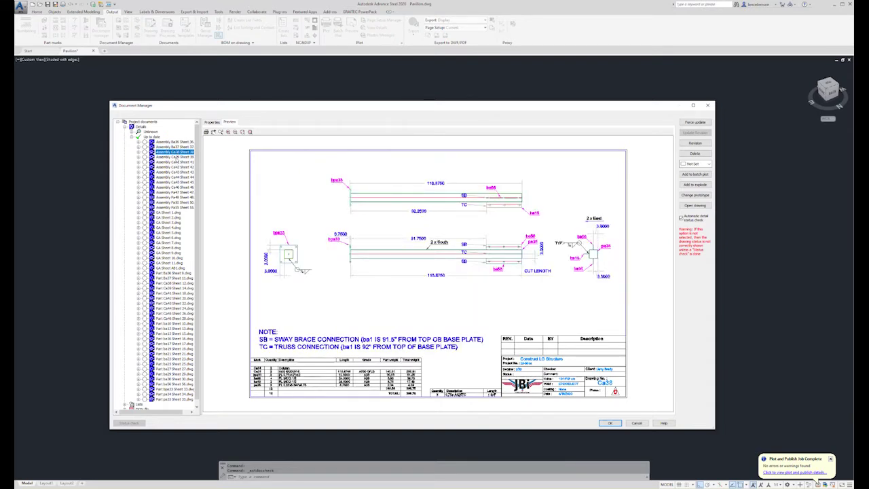
{"action": "left_click", "coordinate": [176, 157]}
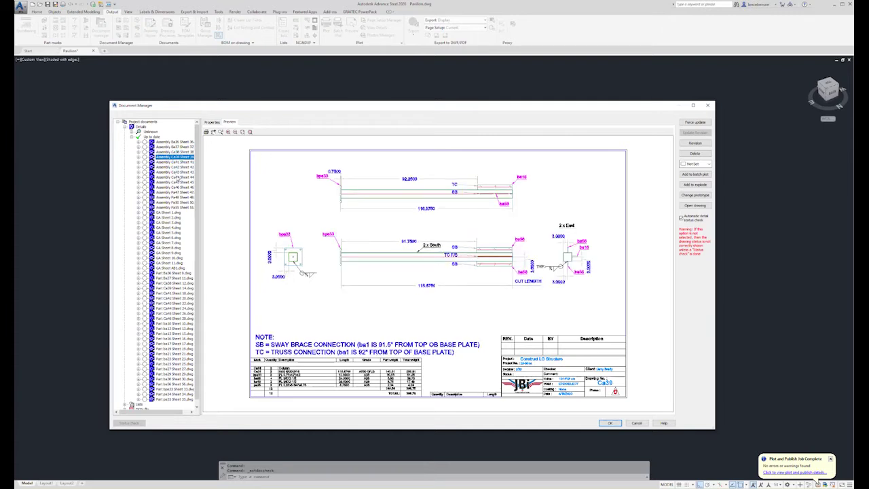
Step: Preview GA Sheet 1 through GA Sheet 8 in order, examining the 3D views, erection phases and column base details
{"action": "left_click", "coordinate": [169, 213]}
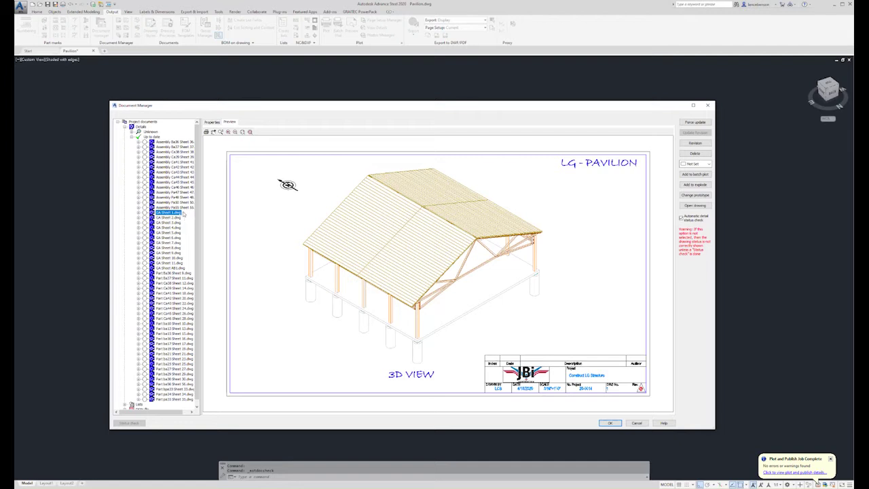
{"action": "left_click", "coordinate": [169, 217]}
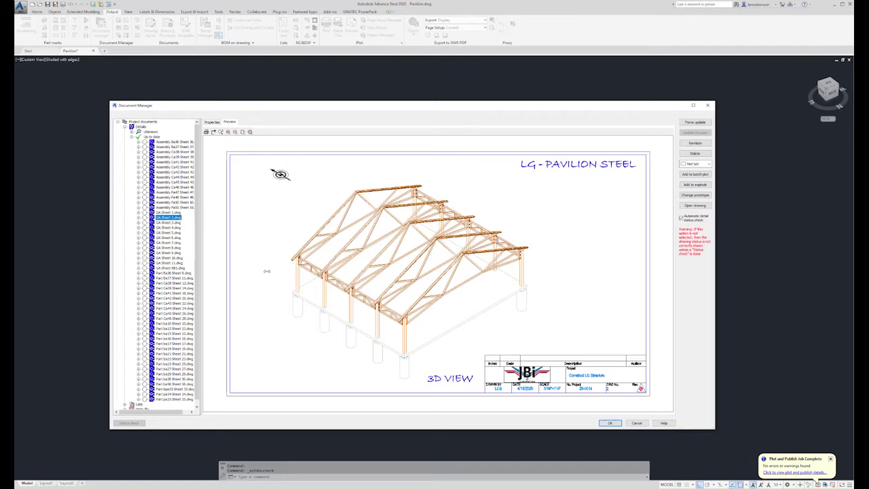
{"action": "left_click", "coordinate": [170, 223]}
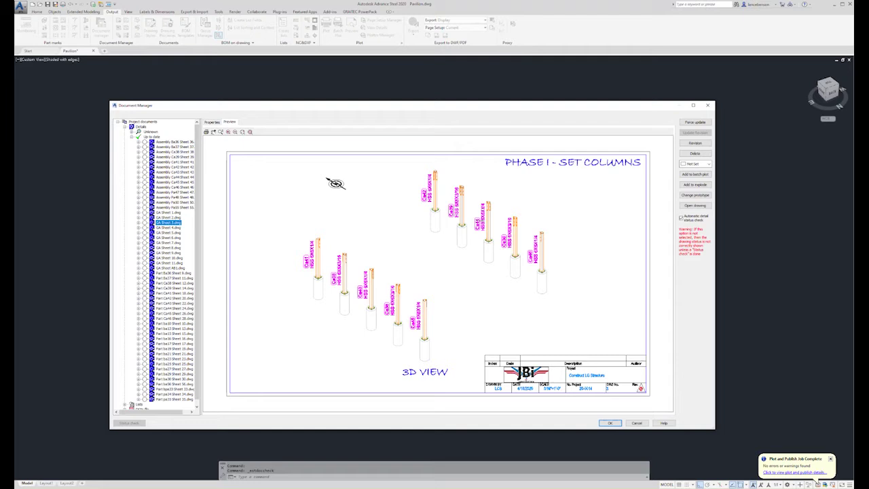
{"action": "left_click", "coordinate": [181, 228]}
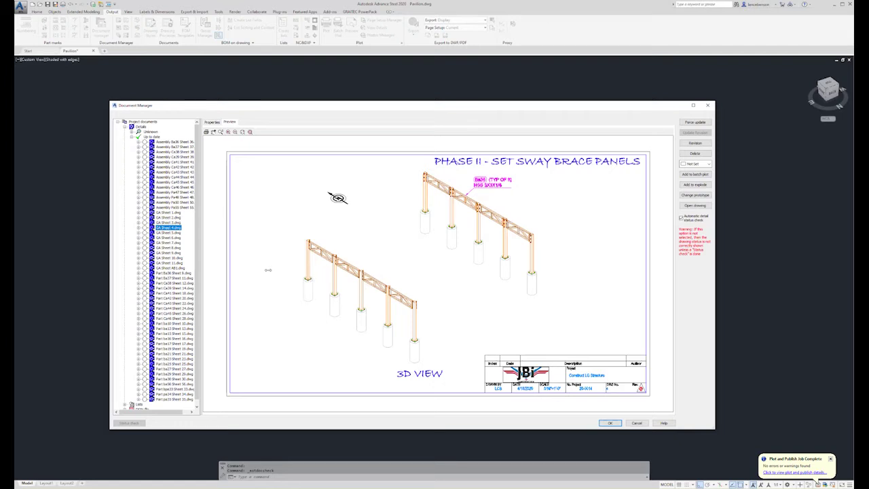
{"action": "left_click", "coordinate": [158, 233]}
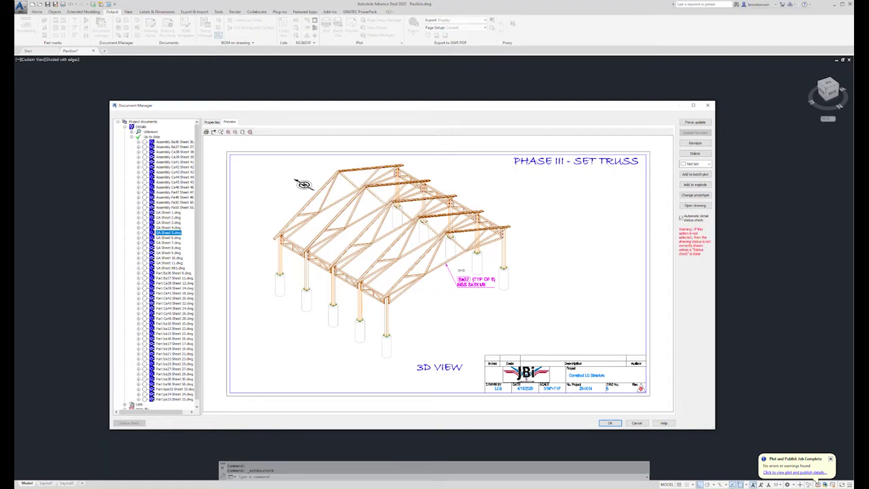
{"action": "left_click", "coordinate": [171, 237]}
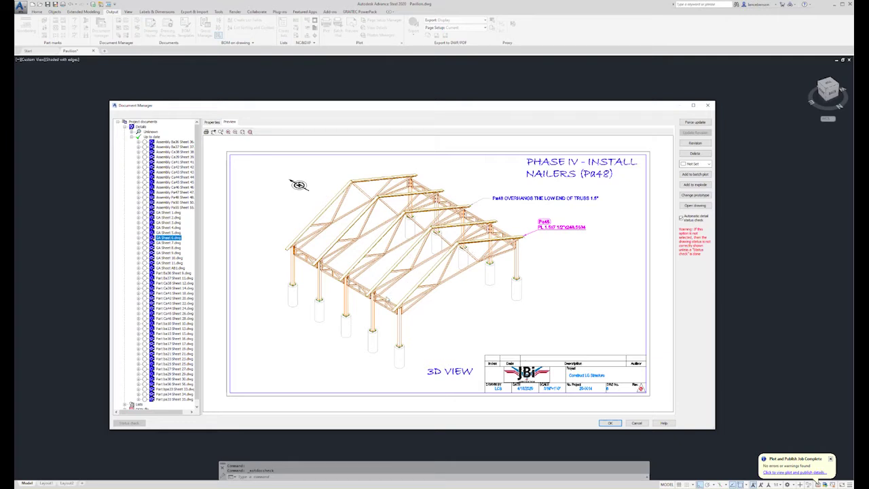
{"action": "left_click", "coordinate": [171, 242]}
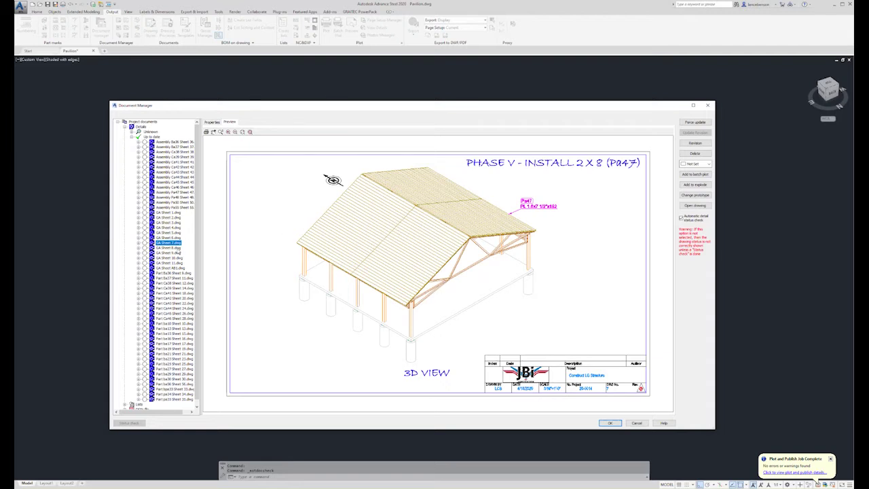
{"action": "left_click", "coordinate": [178, 249]}
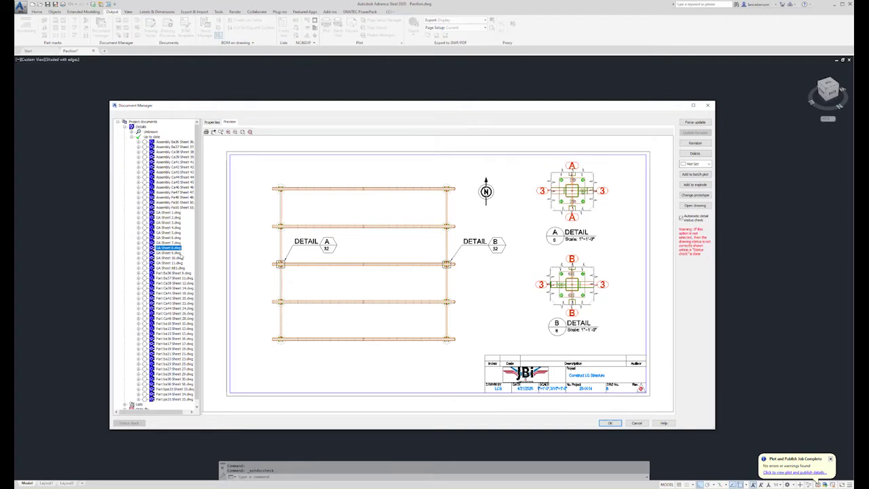
Step: Preview GA Sheet 9 through GA Sheet 11, examining the west and north elevations with their details
{"action": "left_click", "coordinate": [180, 253]}
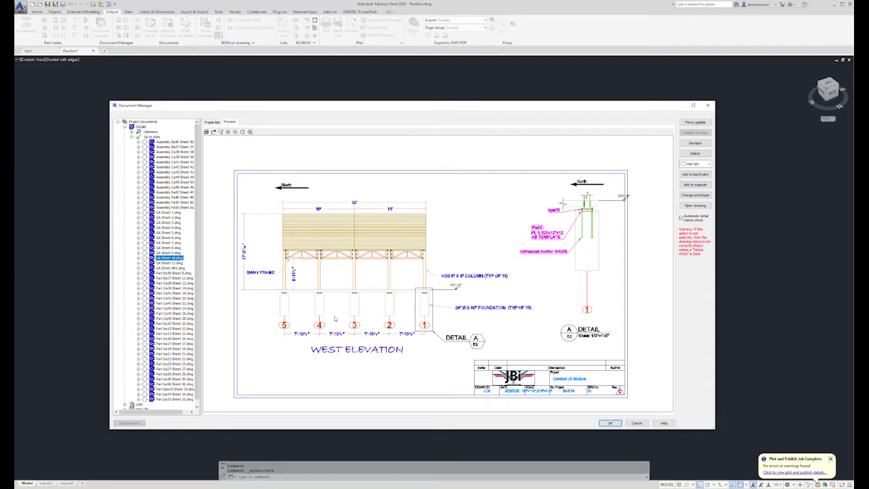
{"action": "left_click", "coordinate": [178, 264]}
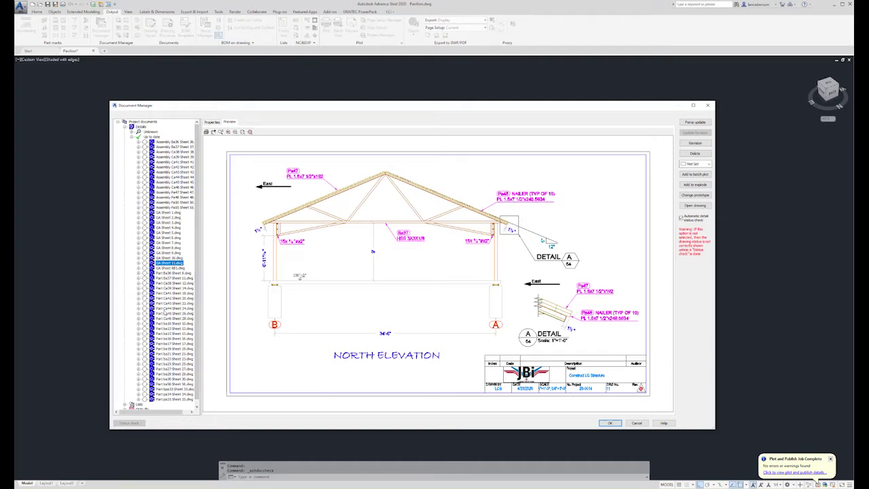
Step: Preview the part drawings for Ba36 and Ba37, comparing part Ba36 with its sway frame assembly sheet
{"action": "left_click", "coordinate": [171, 273]}
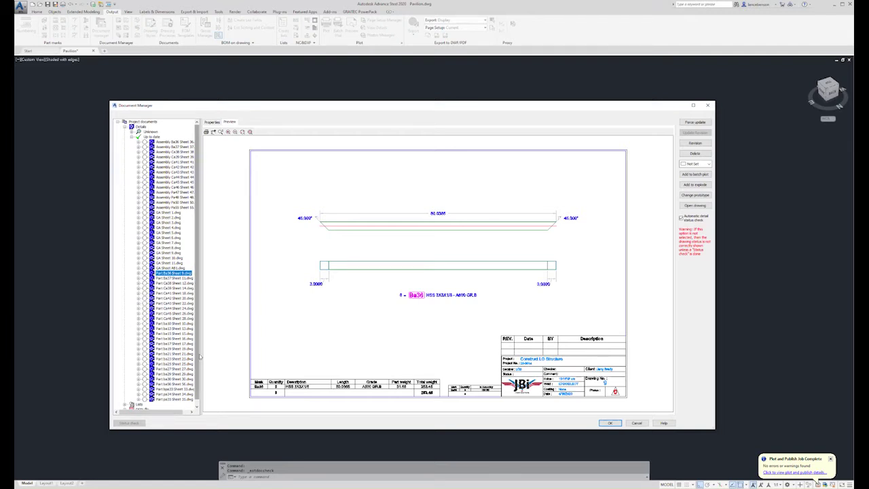
{"action": "left_click", "coordinate": [185, 279]}
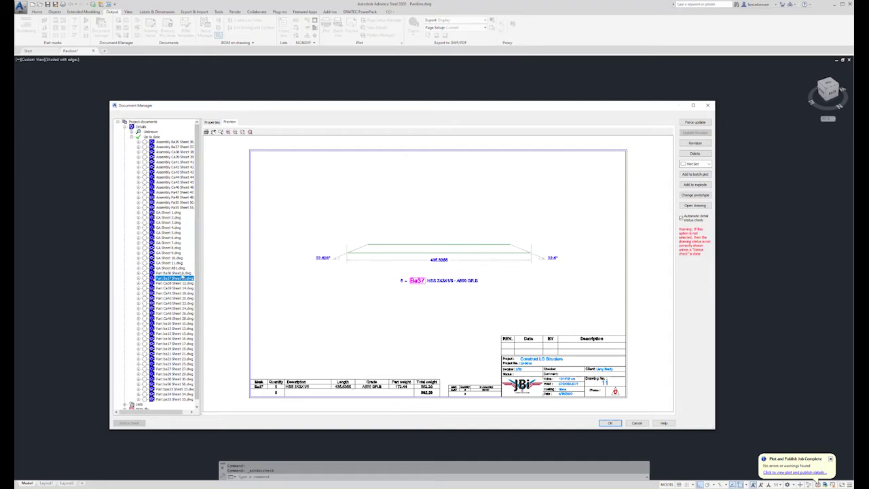
{"action": "left_click", "coordinate": [181, 273]}
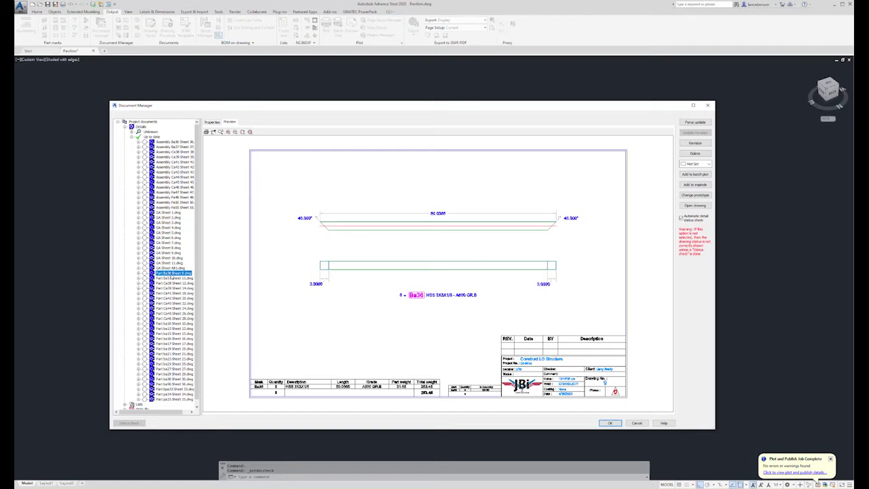
{"action": "left_click", "coordinate": [173, 142]}
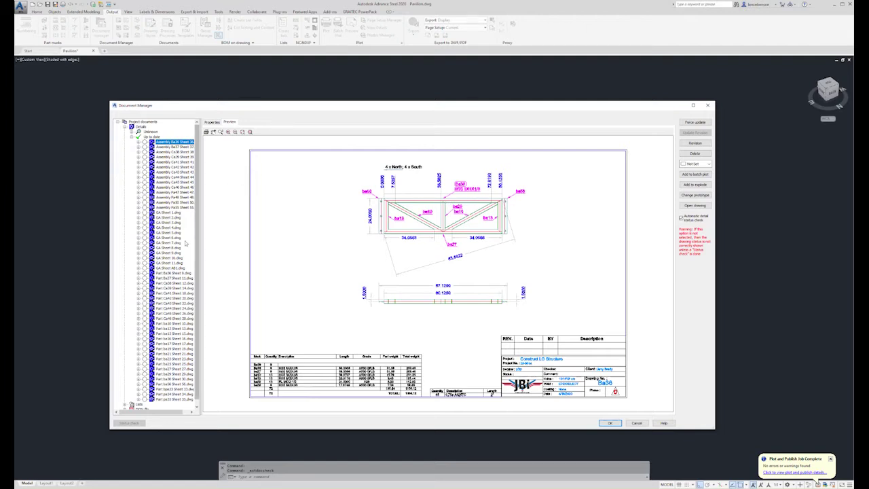
{"action": "left_click", "coordinate": [175, 273]}
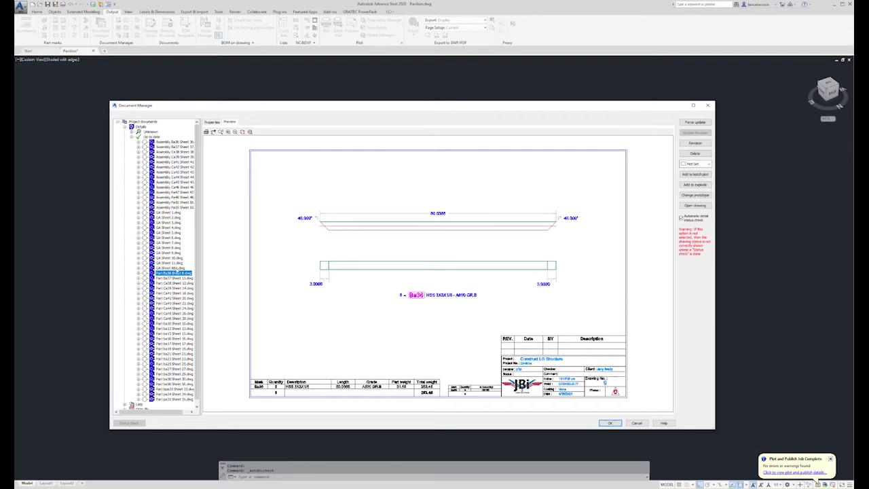
{"action": "left_click", "coordinate": [174, 278]}
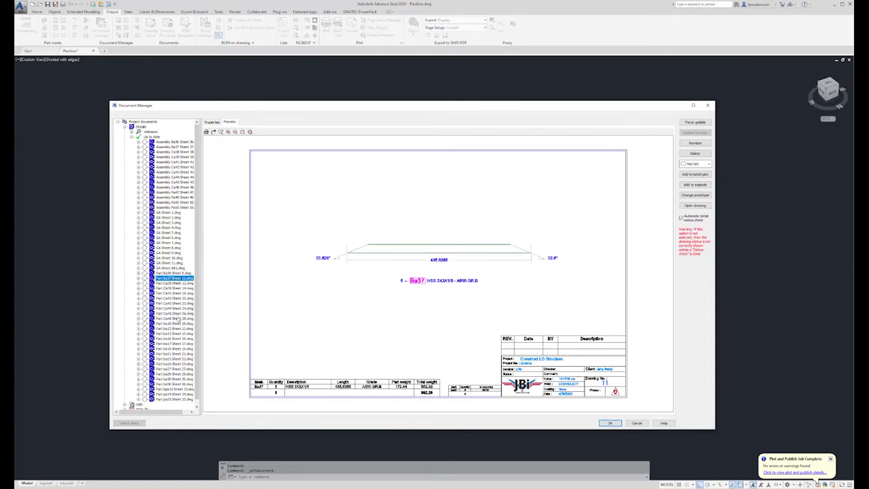
Step: Preview the part drawings for Ca46, ba19 and ba27, reading the saw miter notes on ba19
{"action": "left_click", "coordinate": [177, 318]}
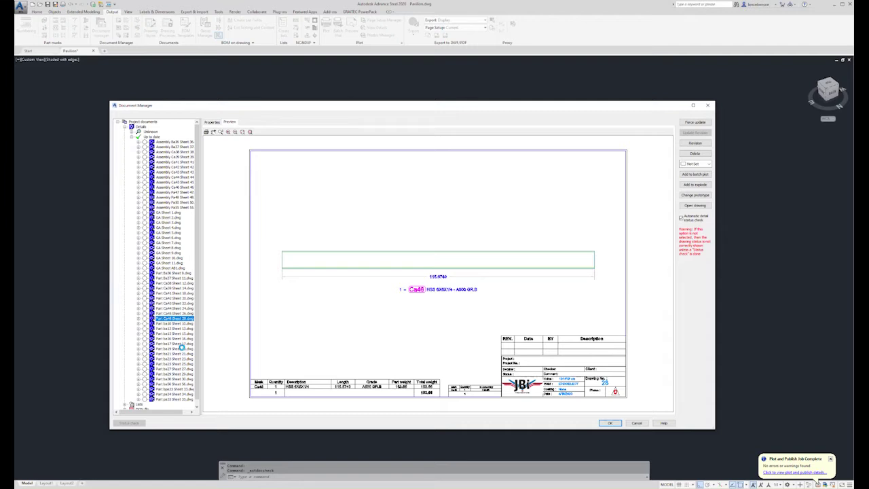
{"action": "left_click", "coordinate": [182, 349]}
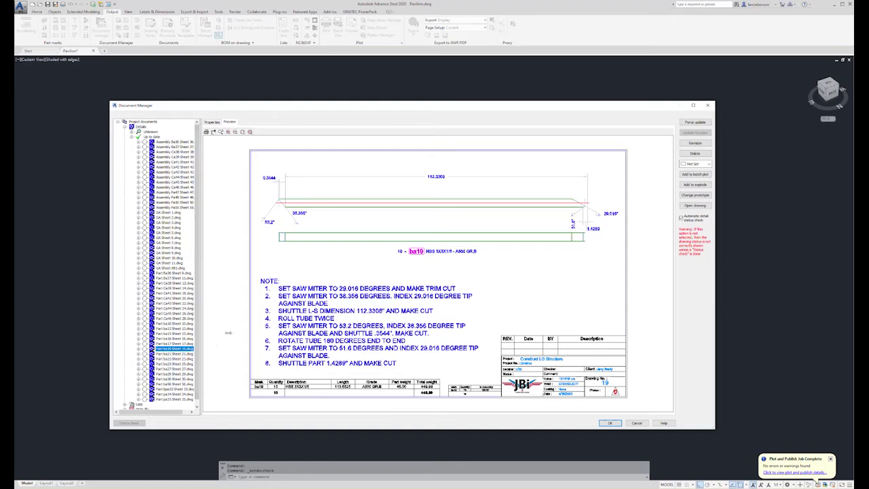
{"action": "left_click", "coordinate": [178, 370]}
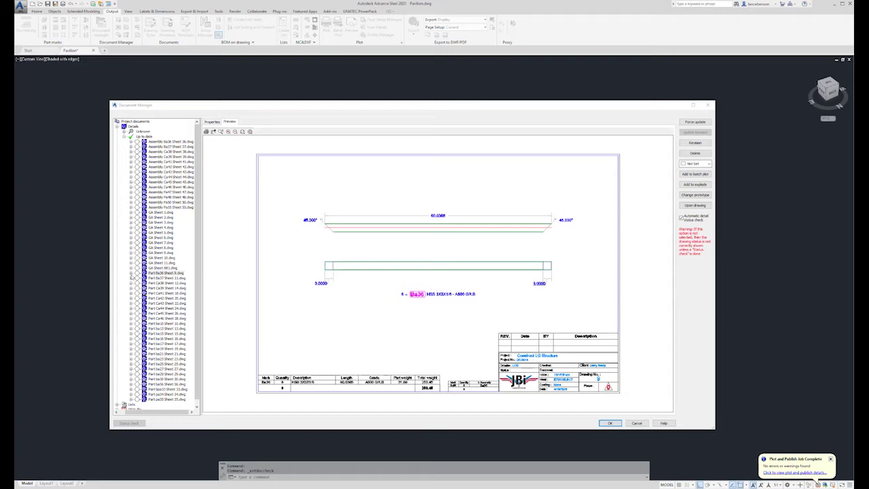
Step: Open the Part Ba36 Sheet 9 drawing from the project documents
{"action": "left_click", "coordinate": [178, 274]}
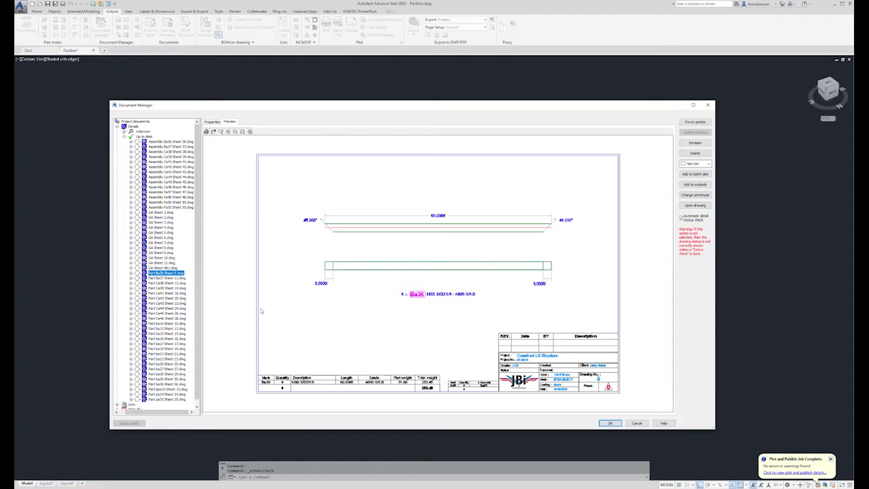
{"action": "double_click", "coordinate": [166, 274]}
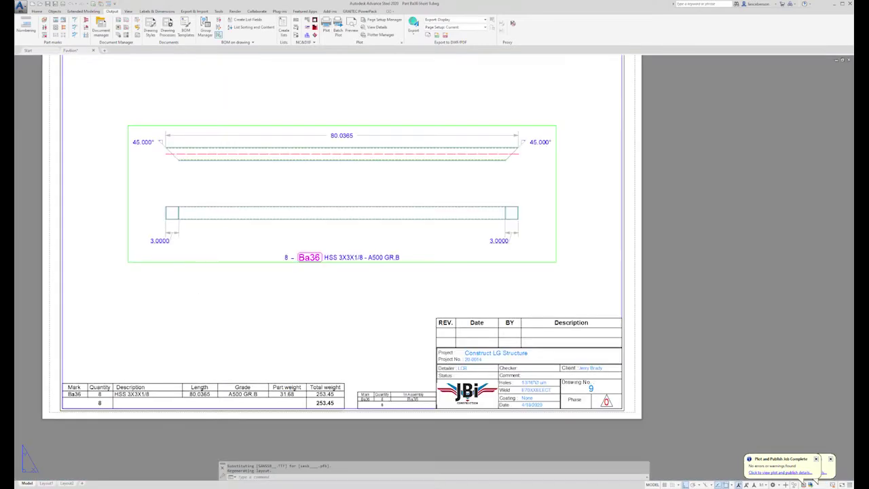
{"action": "middle_click_drag", "start_coordinate": [275, 305], "coordinate": [382, 349]}
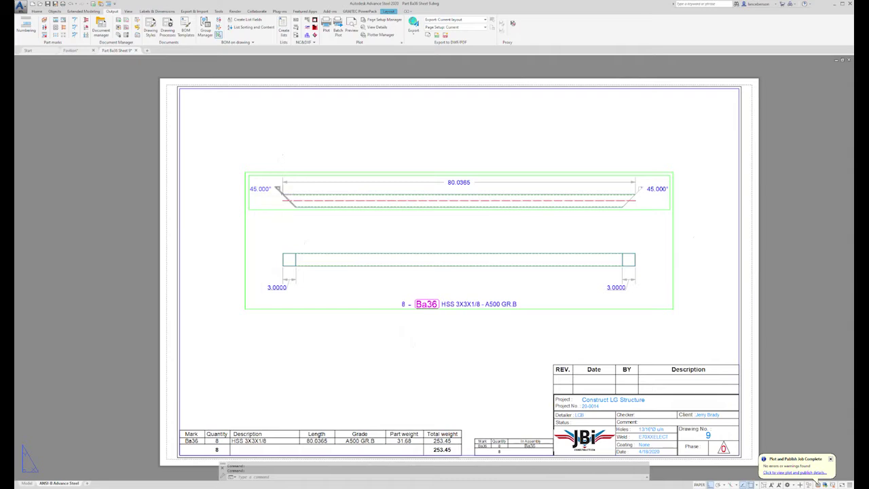
Step: Examine the mitered ends, length dimension and angle symbols of tube Ba36 at both ends of the part
{"action": "scroll", "coordinate": [282, 194], "scroll_direction": "up", "scroll_amount": 5}
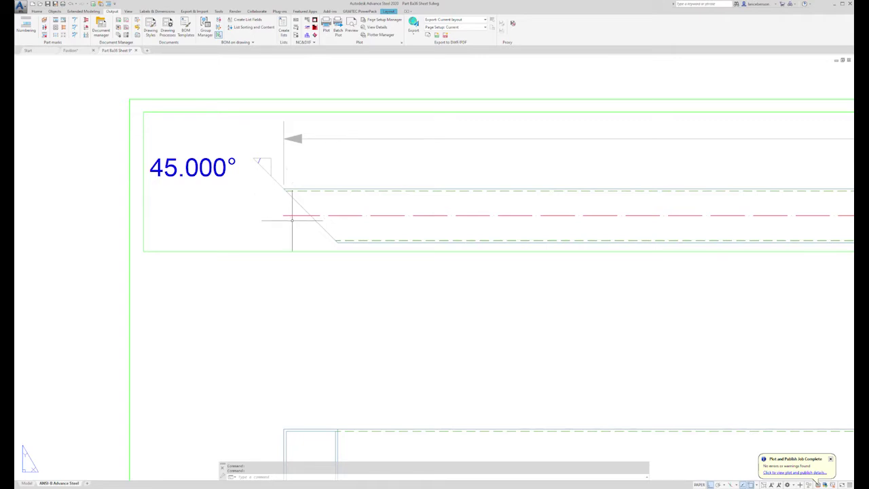
{"action": "scroll", "coordinate": [294, 218], "scroll_direction": "down", "scroll_amount": 8}
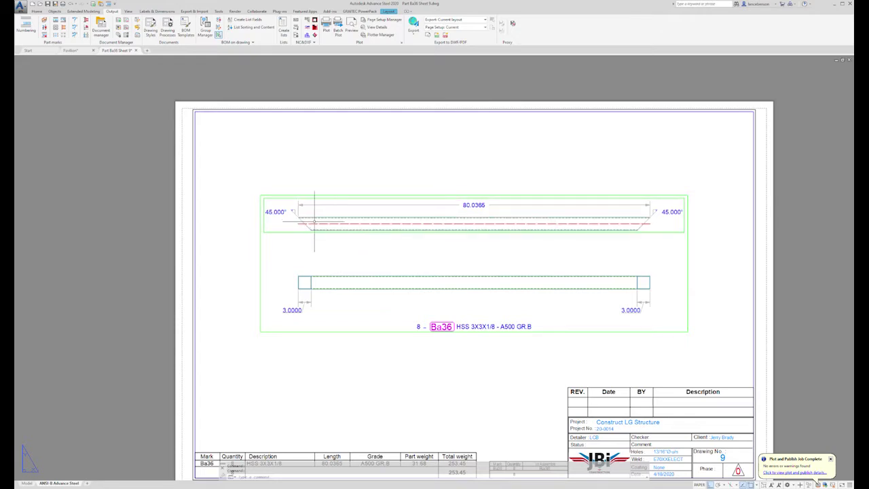
{"action": "scroll", "coordinate": [301, 218], "scroll_direction": "up", "scroll_amount": 5}
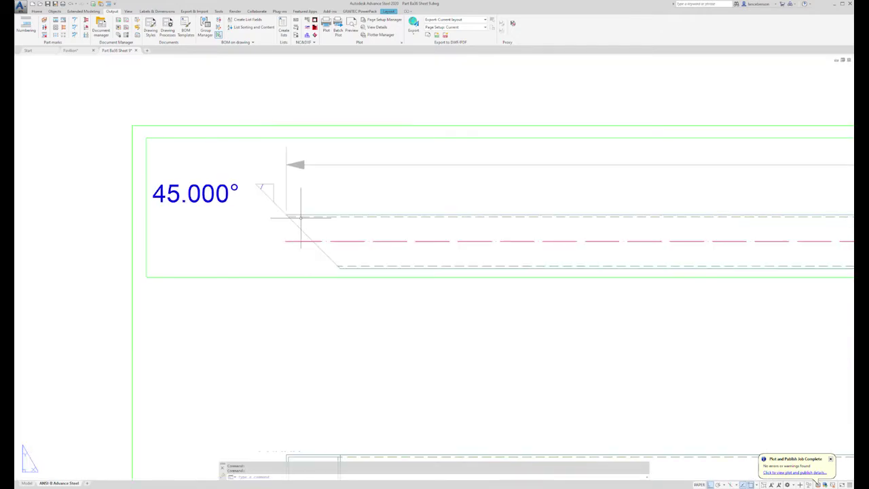
{"action": "scroll", "coordinate": [284, 215], "scroll_direction": "down", "scroll_amount": 8}
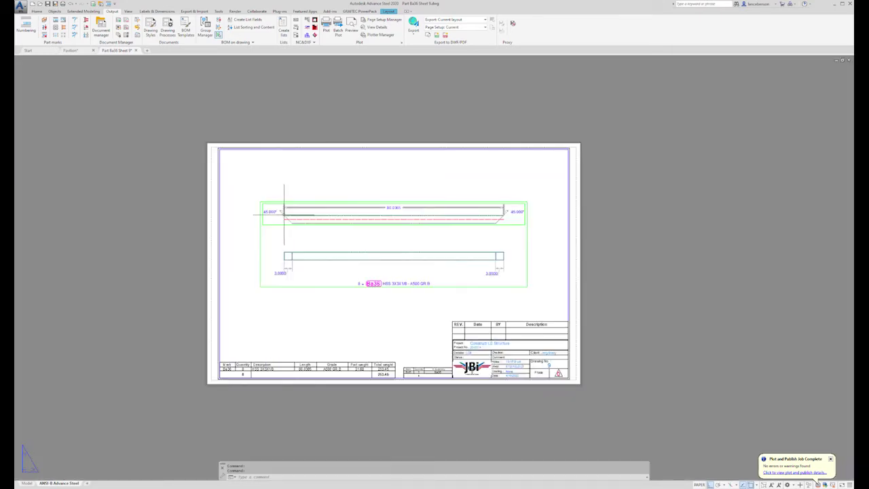
{"action": "scroll", "coordinate": [503, 207], "scroll_direction": "up", "scroll_amount": 4}
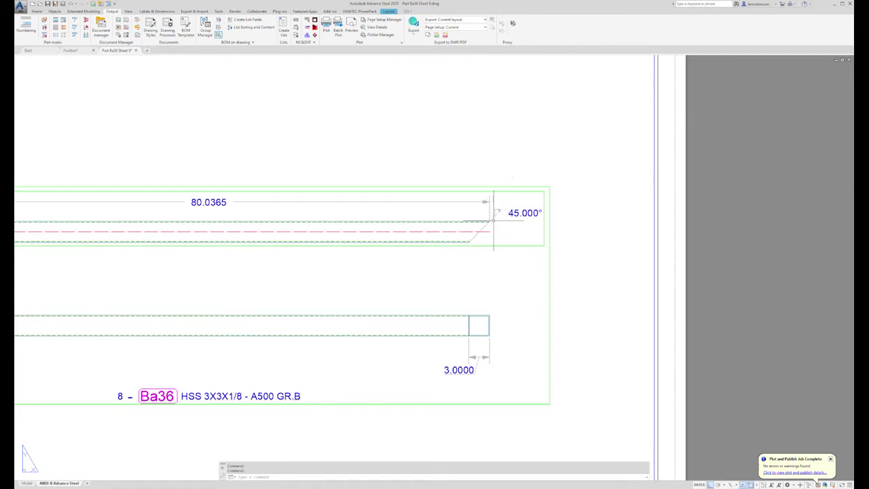
{"action": "middle_click_drag", "start_coordinate": [493, 220], "coordinate": [555, 217]}
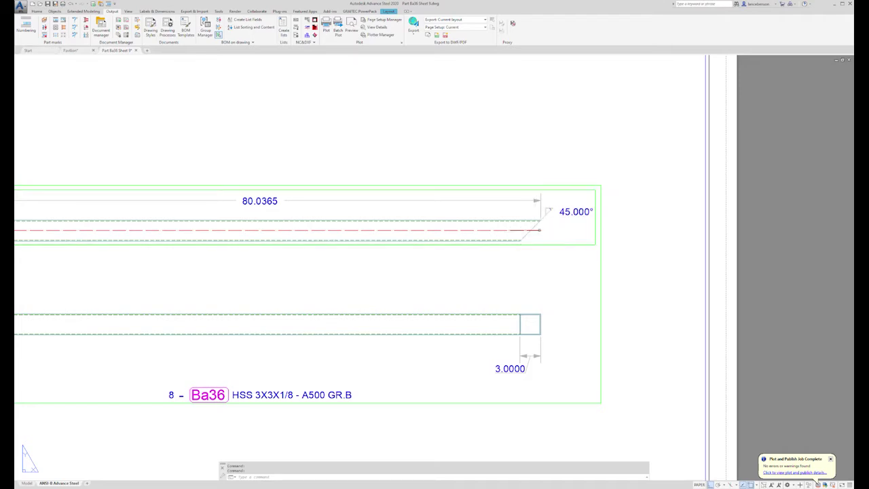
{"action": "scroll", "coordinate": [547, 224], "scroll_direction": "down", "scroll_amount": 2}
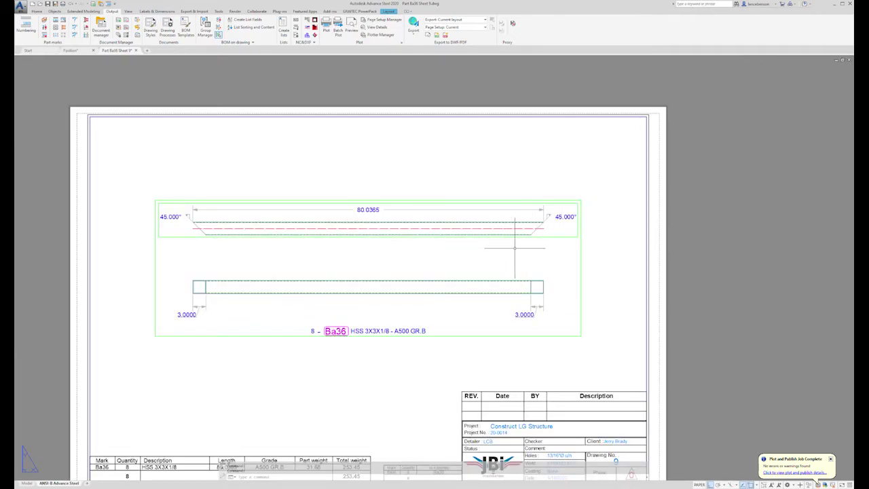
{"action": "scroll", "coordinate": [515, 248], "scroll_direction": "down", "scroll_amount": 3}
{"action": "scroll", "coordinate": [515, 248], "scroll_direction": "up", "scroll_amount": 5}
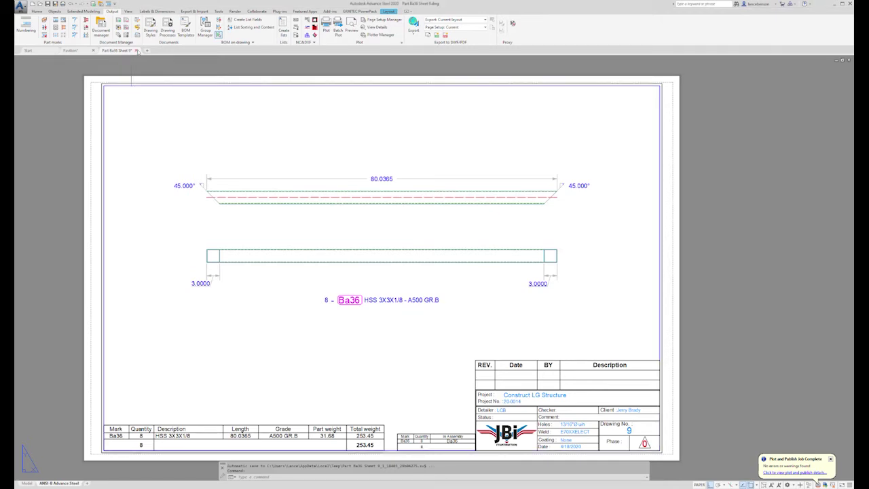
Step: Close the Part Ba36 drawing and reopen the Document Manager from the pavilion model
{"action": "left_click", "coordinate": [136, 51]}
{"action": "left_click", "coordinate": [429, 262]}
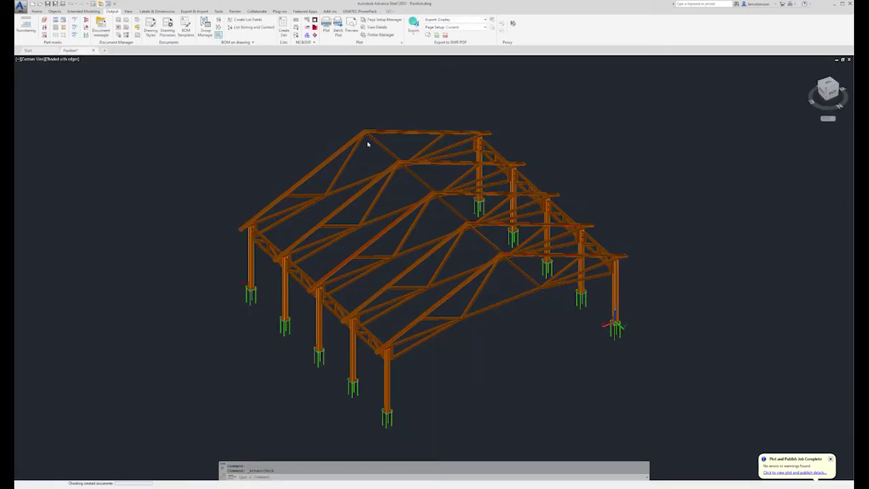
{"action": "left_click", "coordinate": [102, 26]}
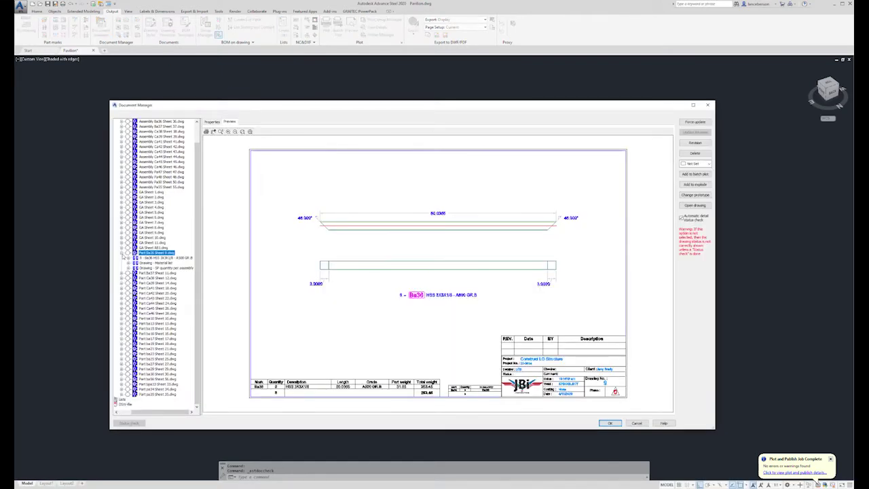
Step: Collapse the Part Ba36 entry, open the Part Ba37 Sheet 11 drawing and check the tube's angled ends
{"action": "left_click", "coordinate": [122, 255]}
{"action": "left_click", "coordinate": [157, 273]}
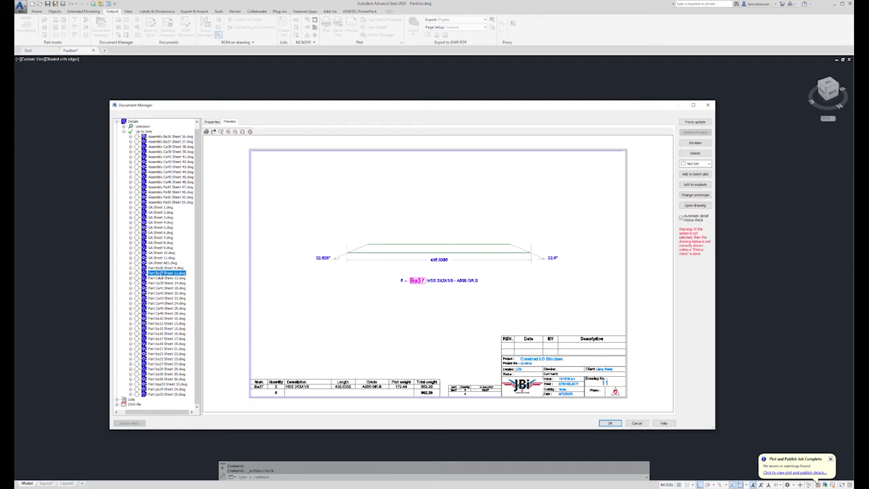
{"action": "double_click", "coordinate": [160, 274]}
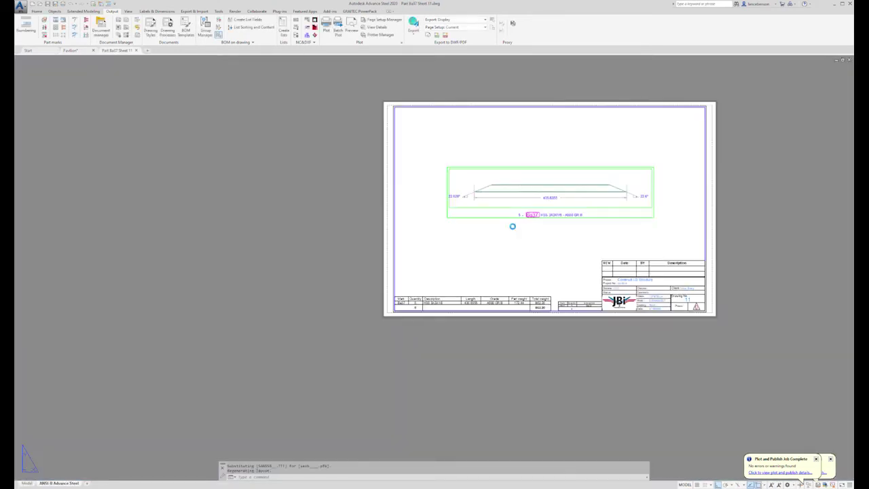
{"action": "scroll", "coordinate": [611, 172], "scroll_direction": "up", "scroll_amount": 4}
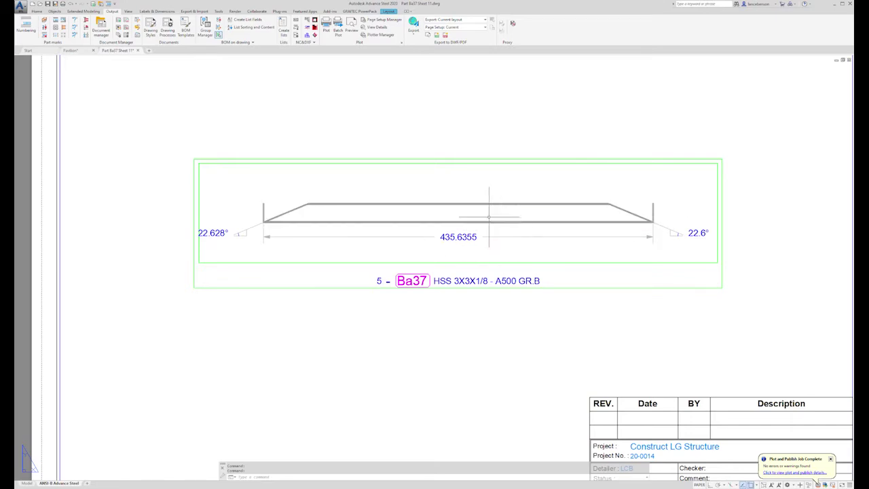
{"action": "scroll", "coordinate": [456, 218], "scroll_direction": "down", "scroll_amount": 2}
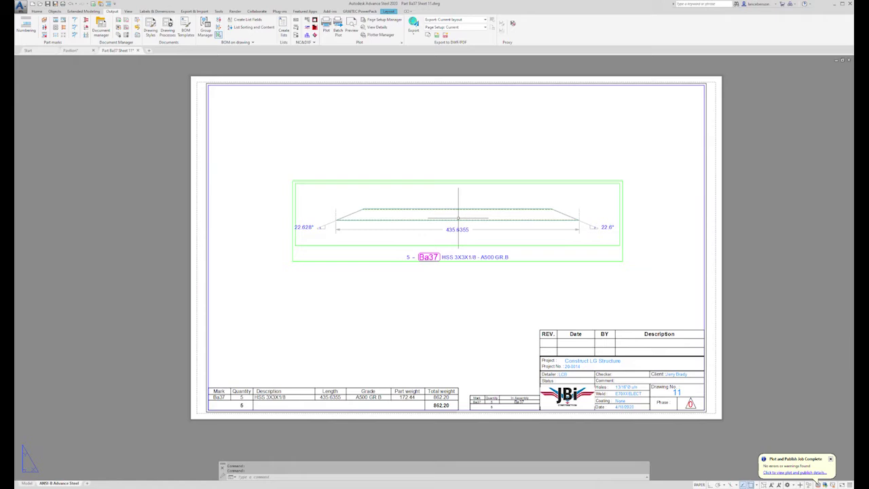
{"action": "scroll", "coordinate": [357, 223], "scroll_direction": "up", "scroll_amount": 3}
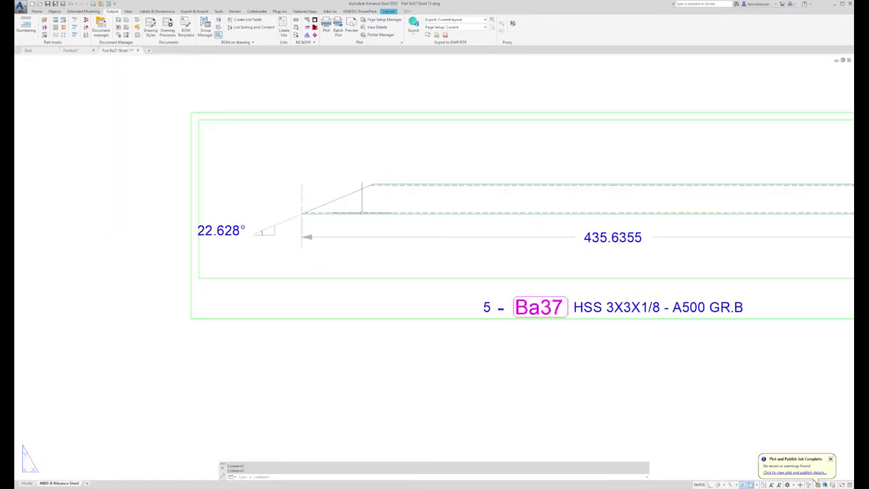
{"action": "scroll", "coordinate": [345, 201], "scroll_direction": "down", "scroll_amount": 2}
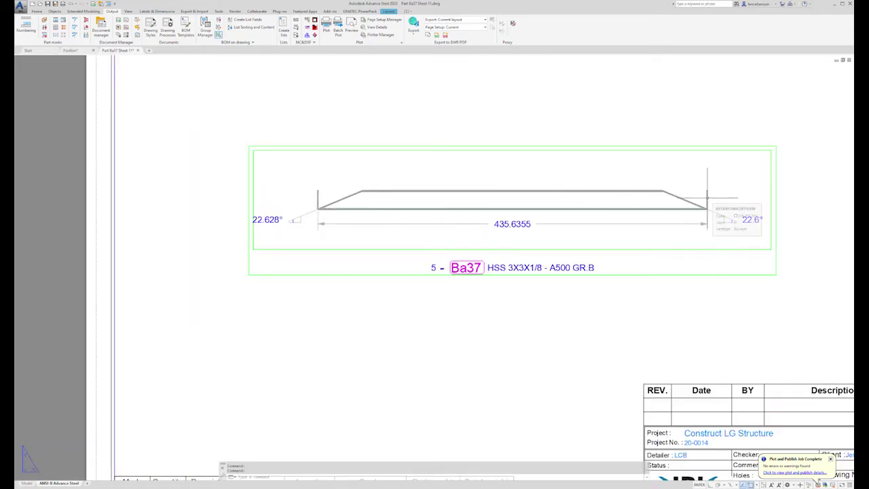
Step: Turn off the helper line color in the axes display properties of beam Ba37 in the part view
{"action": "scroll", "coordinate": [708, 197], "scroll_direction": "up", "scroll_amount": 4}
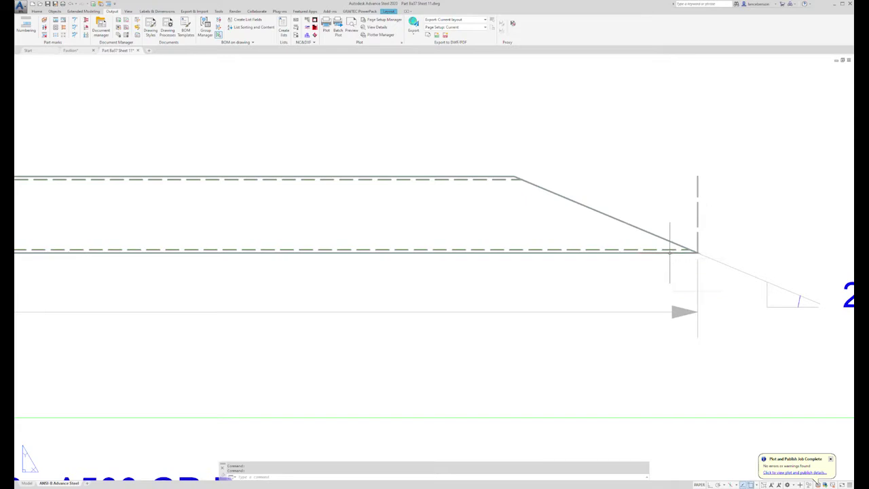
{"action": "double_click", "coordinate": [669, 250]}
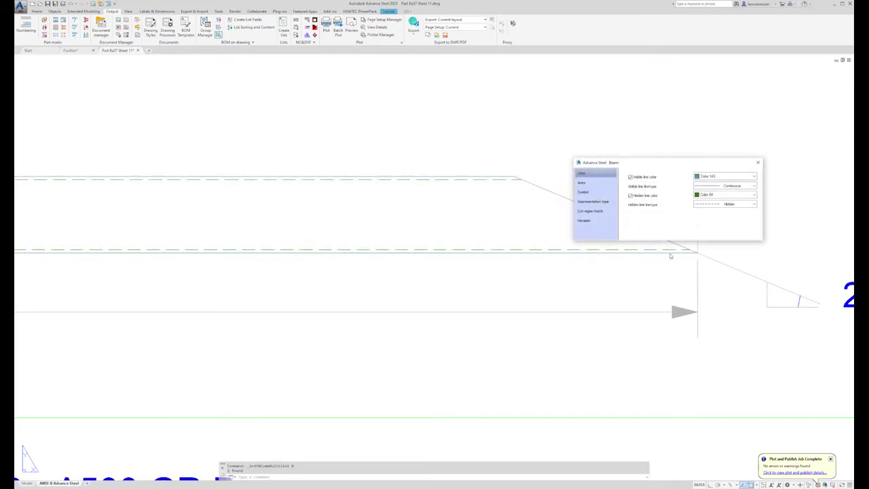
{"action": "left_click", "coordinate": [595, 184]}
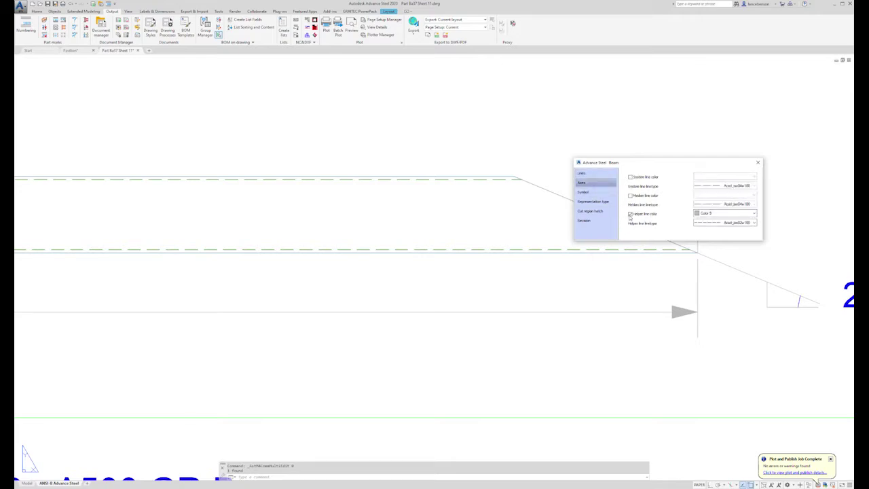
{"action": "left_click", "coordinate": [630, 214]}
{"action": "left_click_drag", "start_coordinate": [683, 167], "coordinate": [472, 142]}
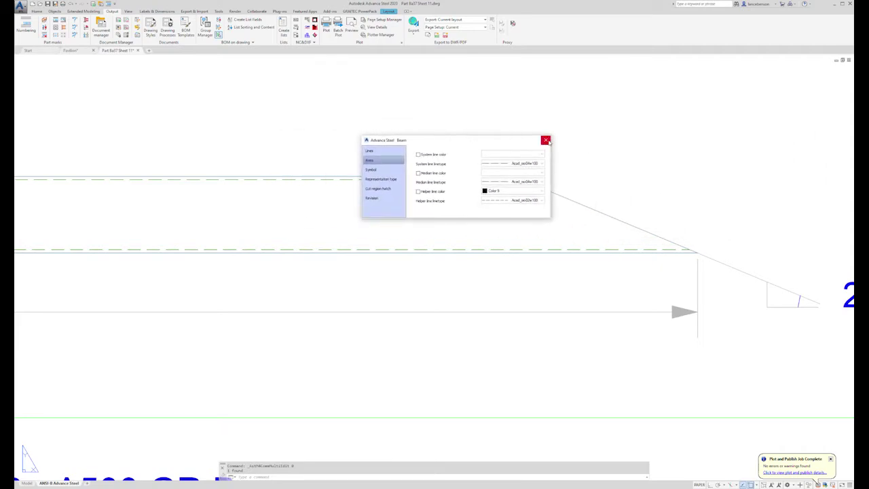
{"action": "left_click", "coordinate": [547, 140]}
{"action": "scroll", "coordinate": [557, 144], "scroll_direction": "down", "scroll_amount": 5}
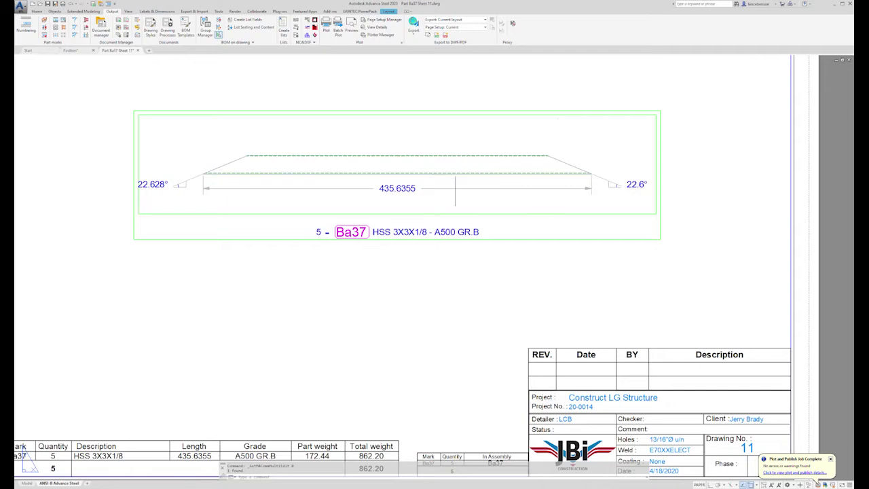
Step: Check the whole Part Ba37 sheet, then close the drawing and save its changes
{"action": "scroll", "coordinate": [455, 189], "scroll_direction": "down", "scroll_amount": 1}
{"action": "scroll", "coordinate": [487, 191], "scroll_direction": "down", "scroll_amount": 2}
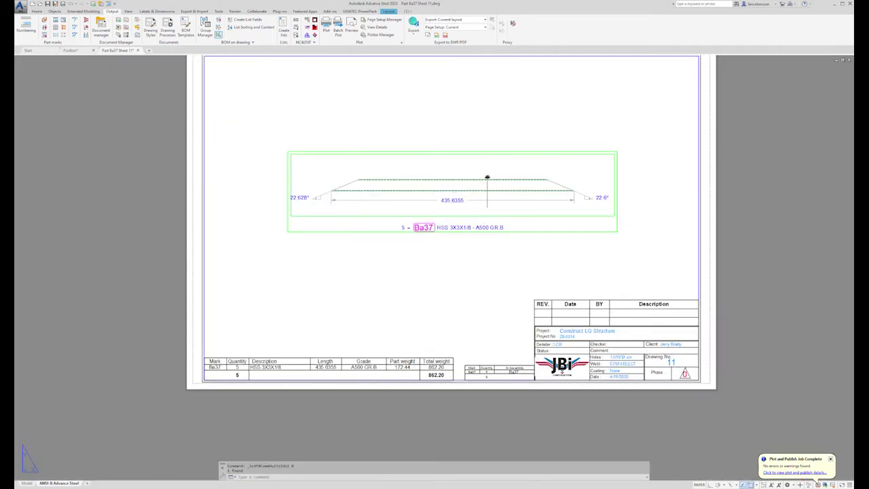
{"action": "middle_click_drag", "start_coordinate": [487, 178], "coordinate": [483, 200]}
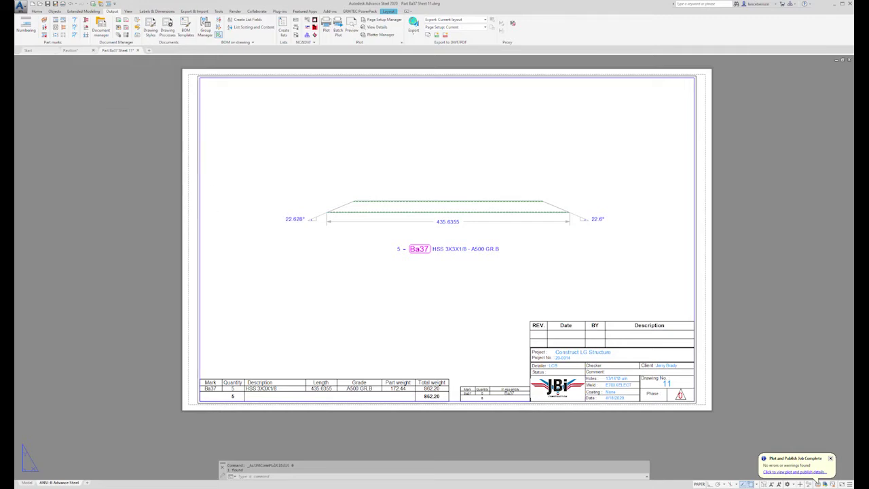
{"action": "left_click", "coordinate": [138, 51]}
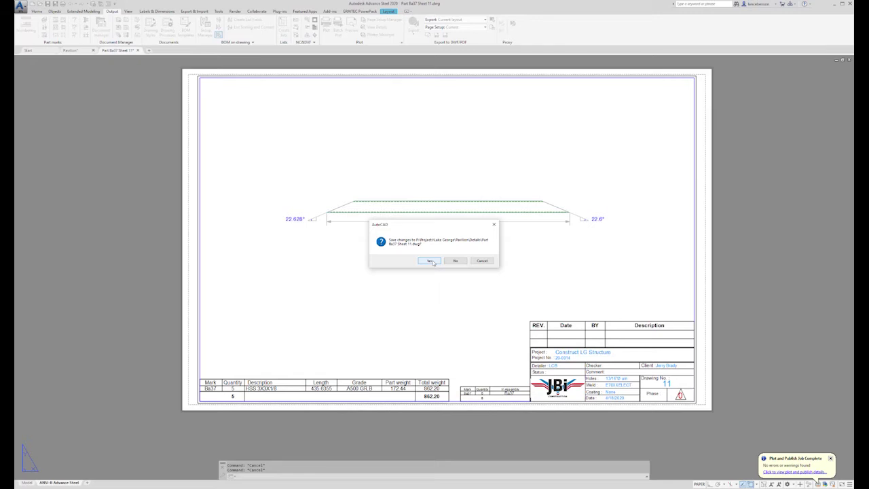
{"action": "left_click", "coordinate": [431, 261]}
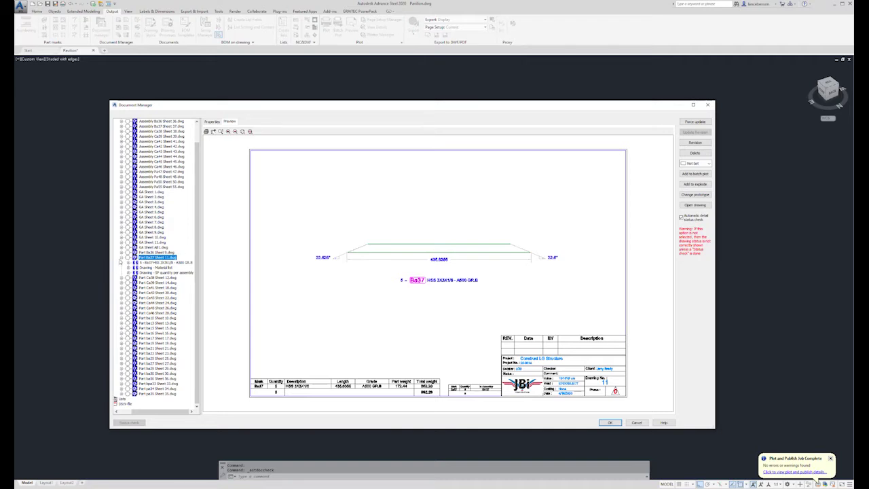
Step: Collapse the Part Ba37 entry, open the Part Ca38 Sheet 12 drawing and check the tube's view and length dimension
{"action": "left_click", "coordinate": [120, 259]}
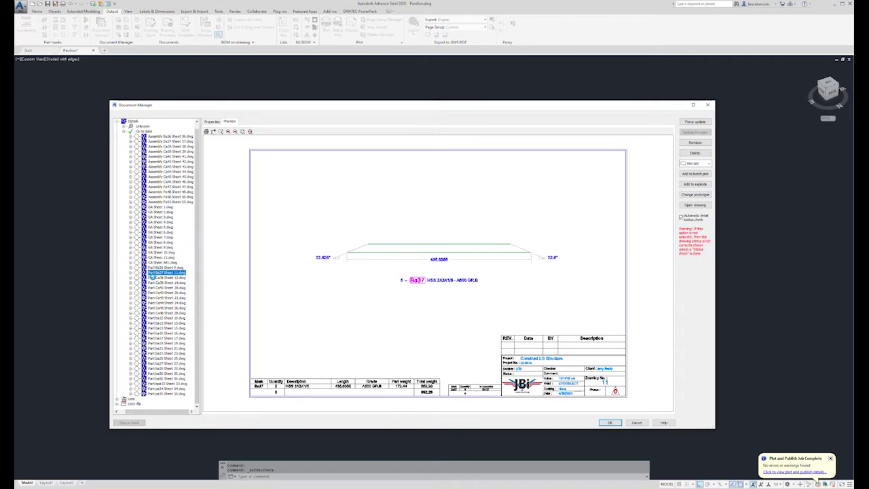
{"action": "left_click", "coordinate": [152, 278]}
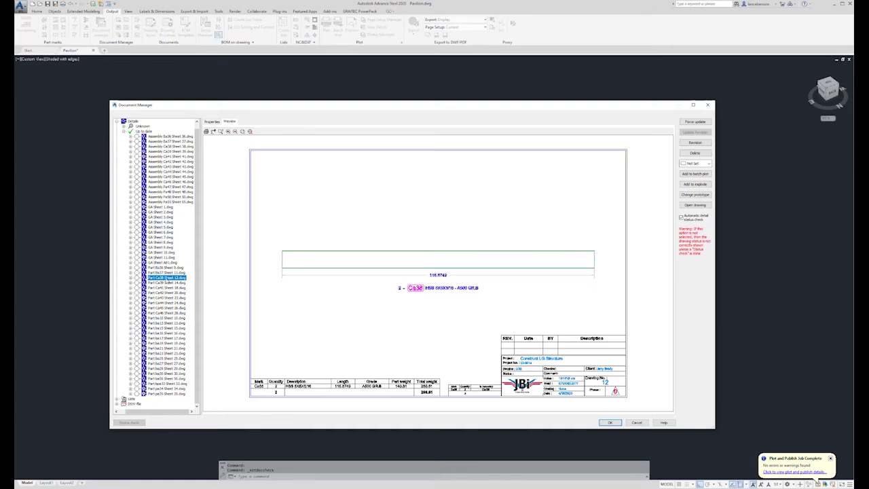
{"action": "double_click", "coordinate": [167, 280]}
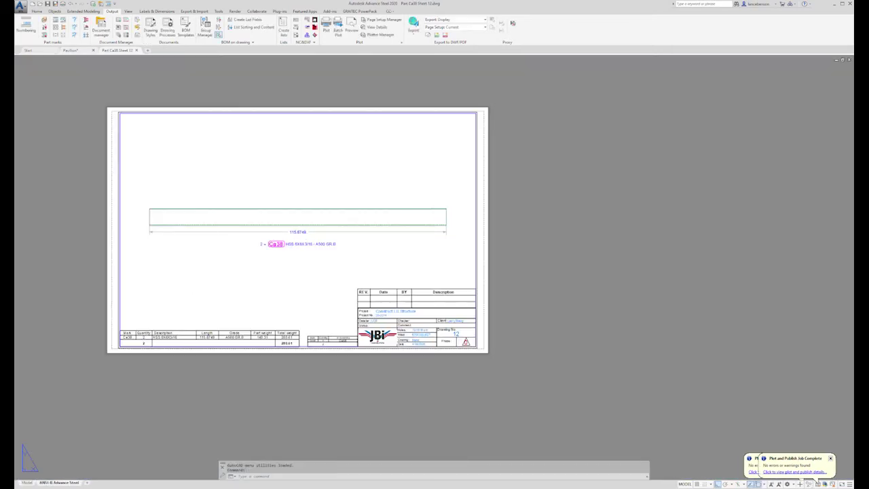
{"action": "scroll", "coordinate": [245, 220], "scroll_direction": "up", "scroll_amount": 4}
{"action": "scroll", "coordinate": [243, 225], "scroll_direction": "down", "scroll_amount": 2}
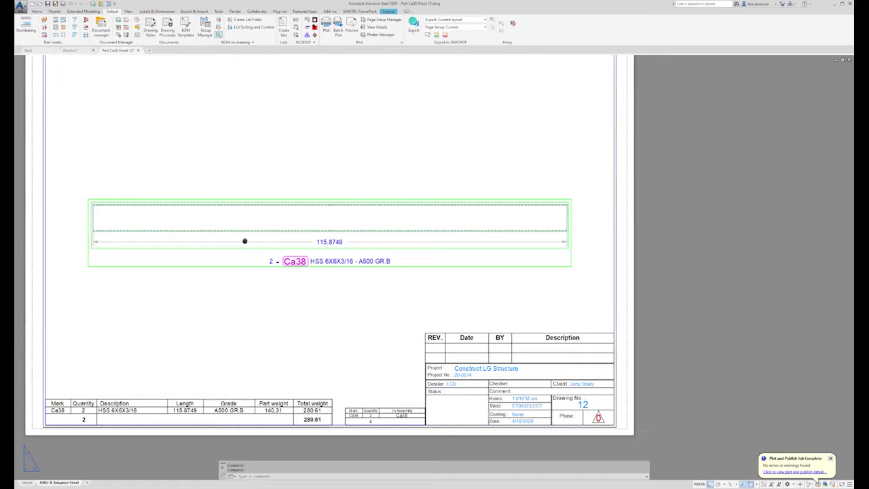
{"action": "scroll", "coordinate": [245, 240], "scroll_direction": "up", "scroll_amount": 1}
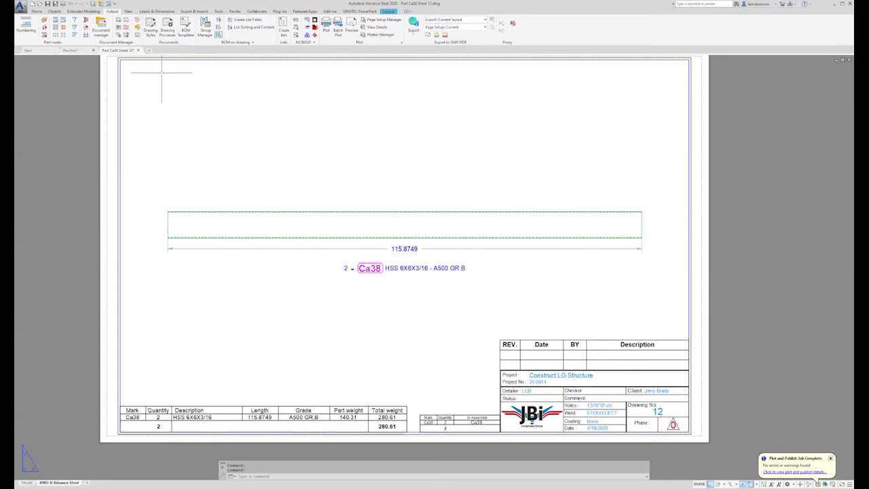
Step: Close the Part Ca38 drawing with its changes saved and reopen the Document Manager from the pavilion model
{"action": "left_click", "coordinate": [139, 51]}
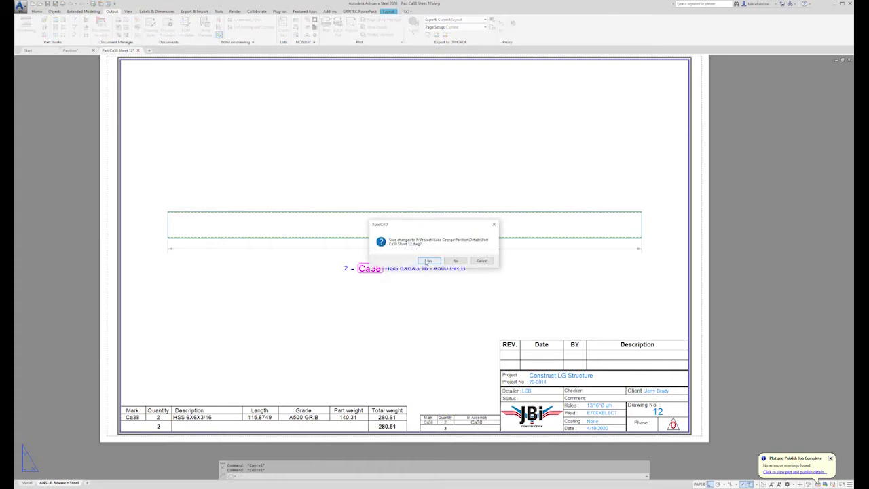
{"action": "left_click", "coordinate": [428, 261]}
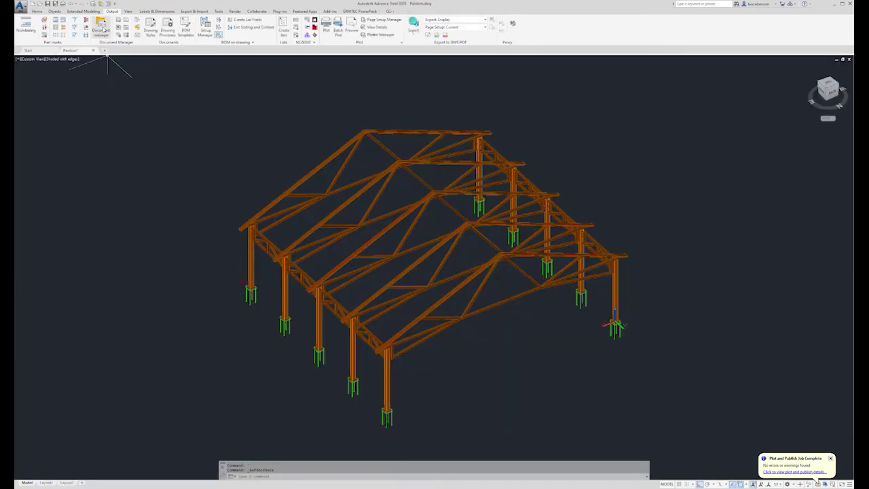
{"action": "left_click", "coordinate": [101, 27]}
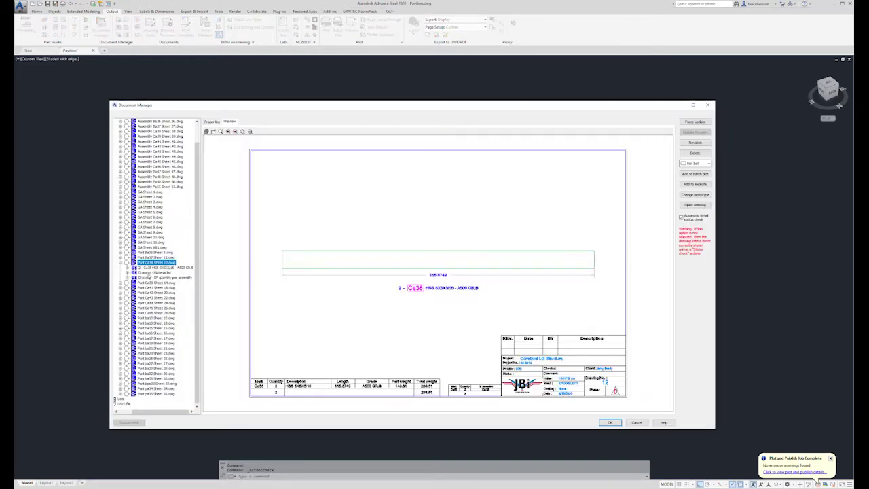
Step: Preview the column part sheets Ca39, Ca41, Ca42, Ca43, Ca44, Ca45 and Ca46 one after another
{"action": "left_click", "coordinate": [148, 282]}
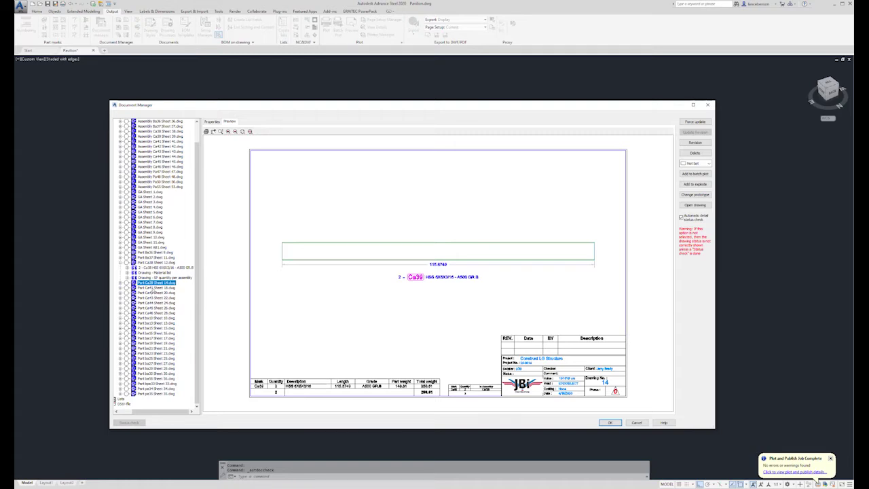
{"action": "left_click", "coordinate": [153, 287]}
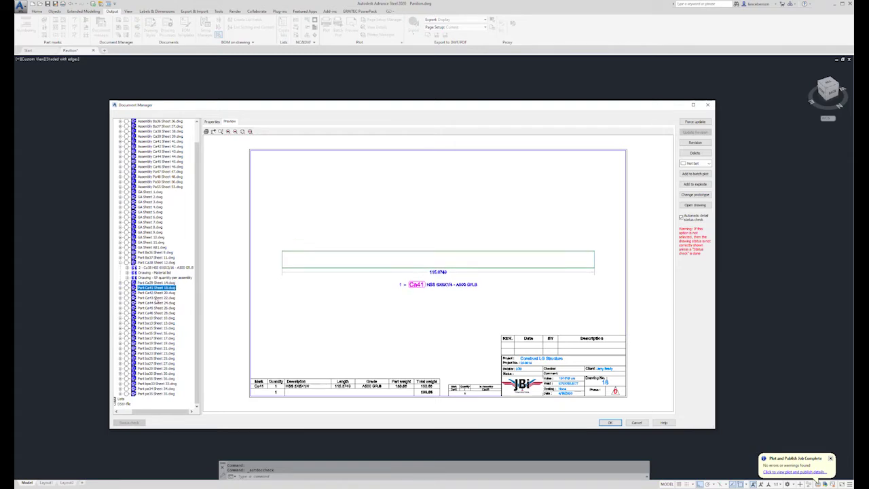
{"action": "left_click", "coordinate": [156, 293]}
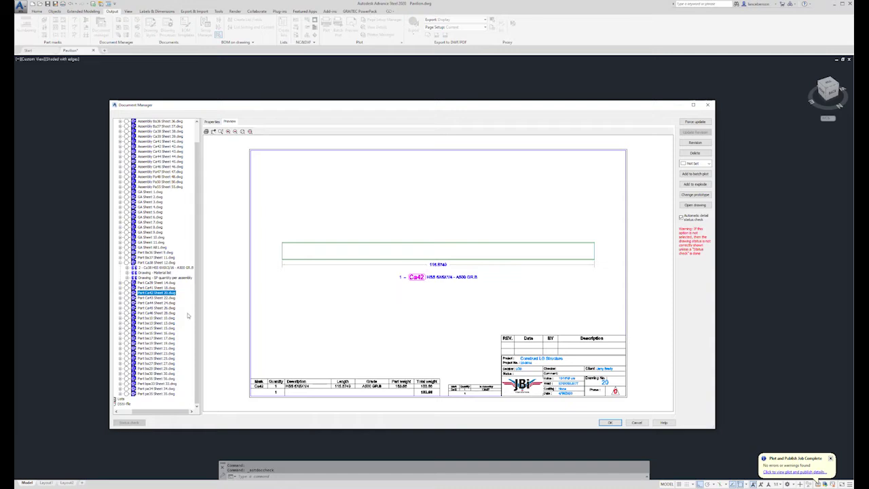
{"action": "left_click", "coordinate": [150, 298]}
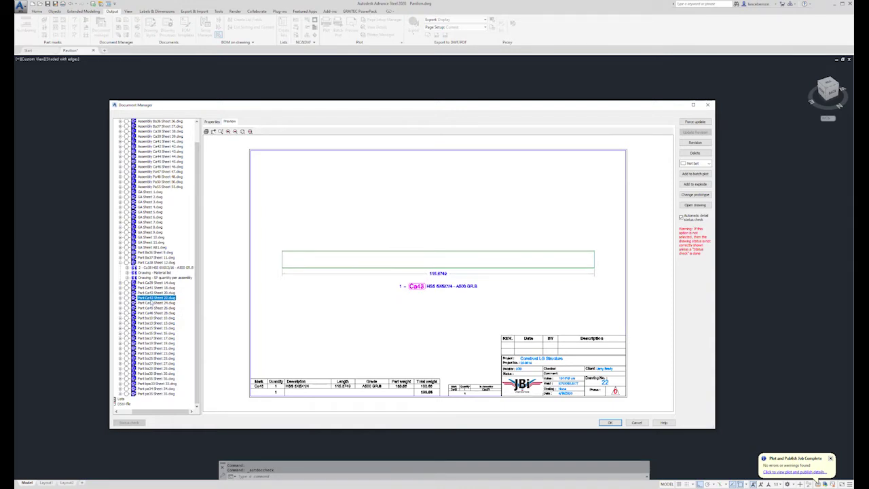
{"action": "left_click", "coordinate": [150, 303]}
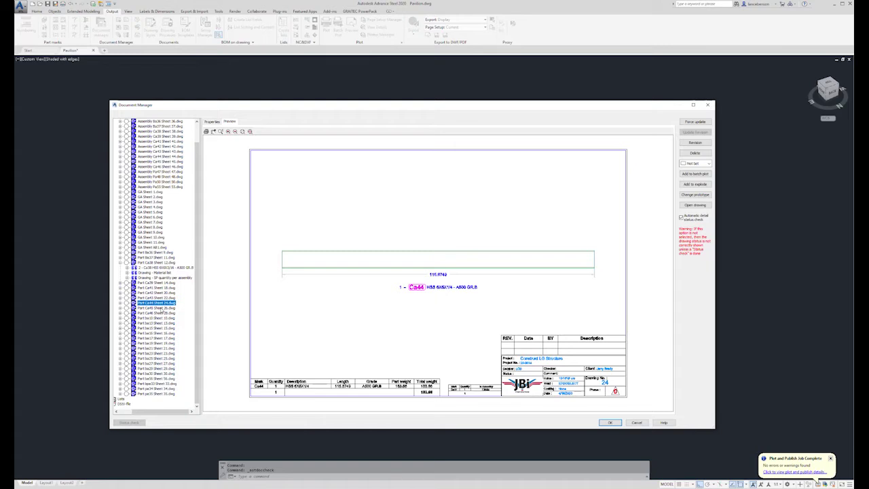
{"action": "left_click", "coordinate": [158, 309]}
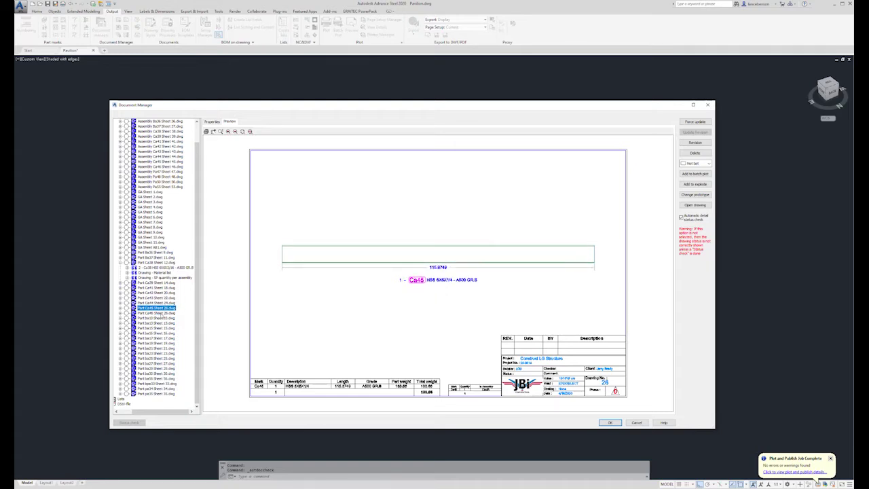
{"action": "left_click", "coordinate": [158, 313]}
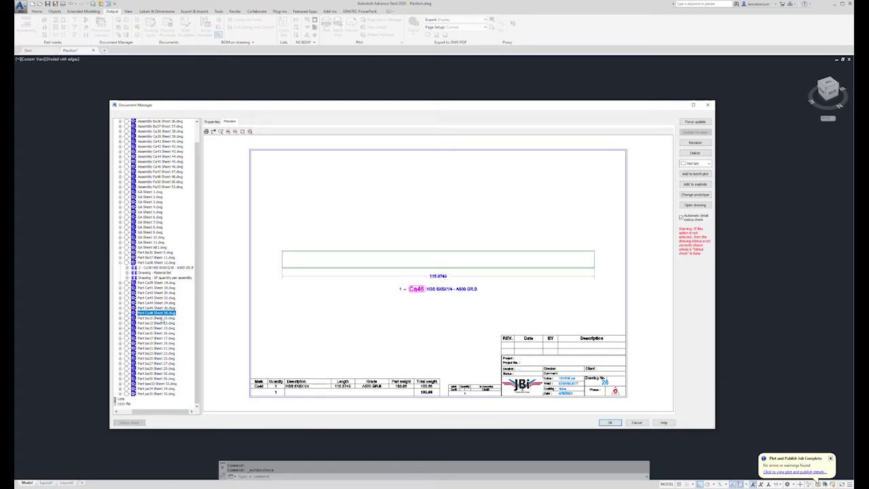
Step: Open the Part ba10 Sheet 10 drawing and examine the dimensions and angle symbols around the mitered tube
{"action": "left_click", "coordinate": [158, 318]}
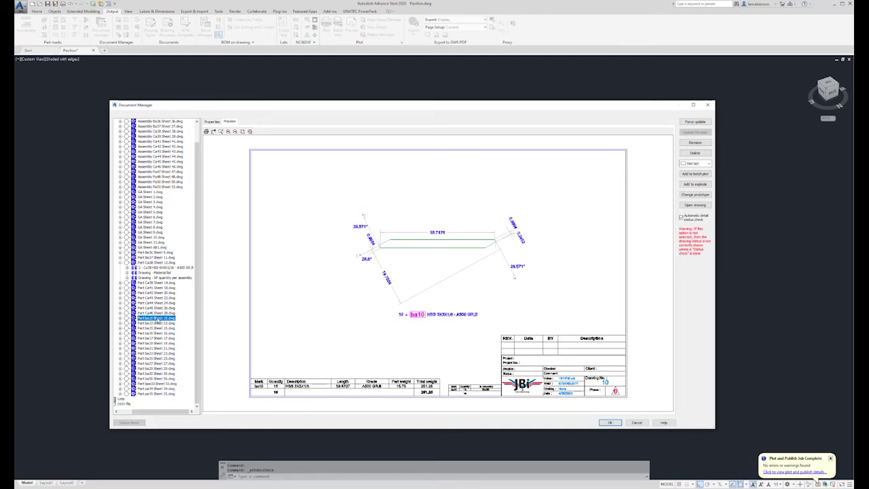
{"action": "double_click", "coordinate": [158, 318]}
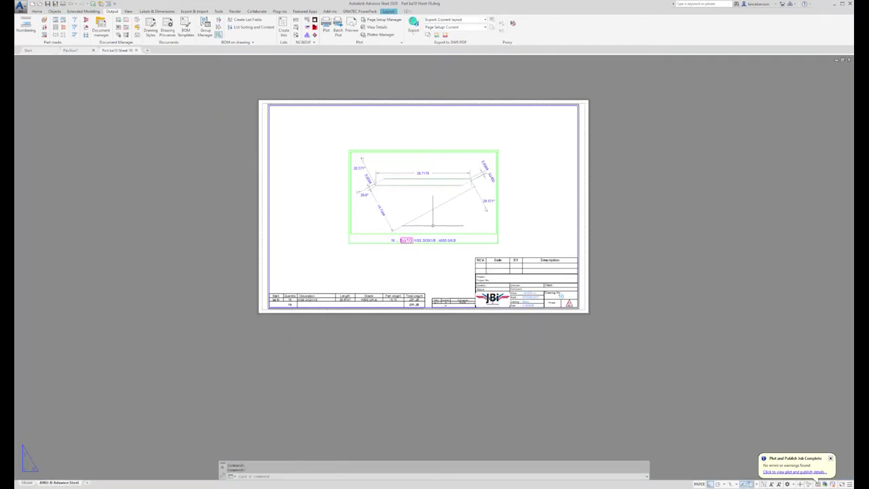
{"action": "scroll", "coordinate": [423, 180], "scroll_direction": "up", "scroll_amount": 4}
{"action": "scroll", "coordinate": [421, 204], "scroll_direction": "up", "scroll_amount": 1}
{"action": "scroll", "coordinate": [407, 231], "scroll_direction": "down", "scroll_amount": 1}
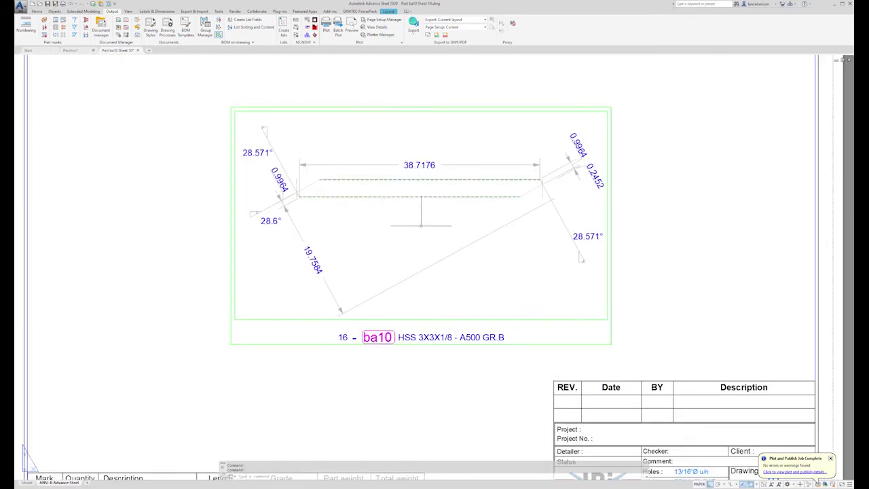
Step: Delete the sloped dimension chains at both mitered ends of tube ba10, keeping the overall length dimension and angle symbols
{"action": "left_click", "coordinate": [422, 271]}
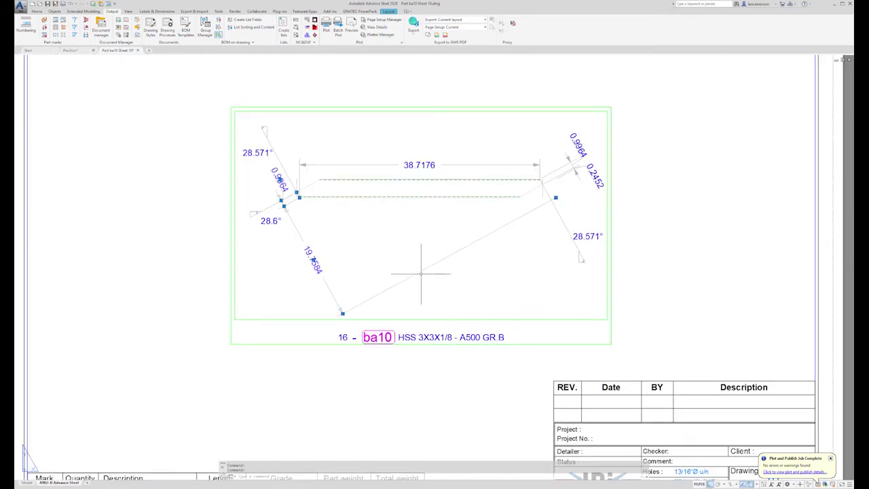
{"action": "key", "text": "Delete"}
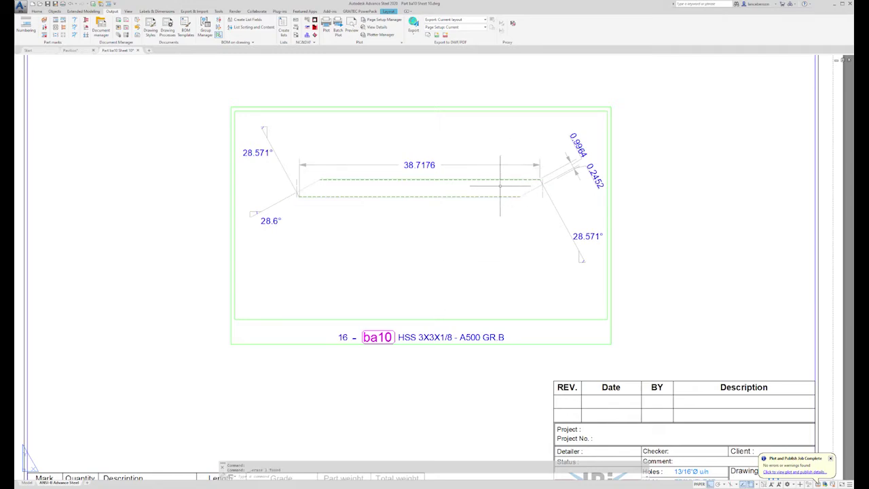
{"action": "scroll", "coordinate": [569, 160], "scroll_direction": "up", "scroll_amount": 4}
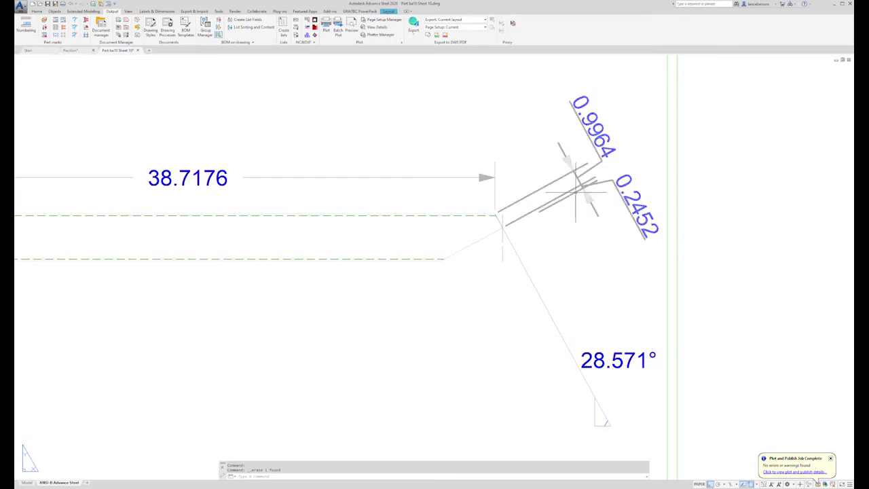
{"action": "left_click", "coordinate": [578, 195]}
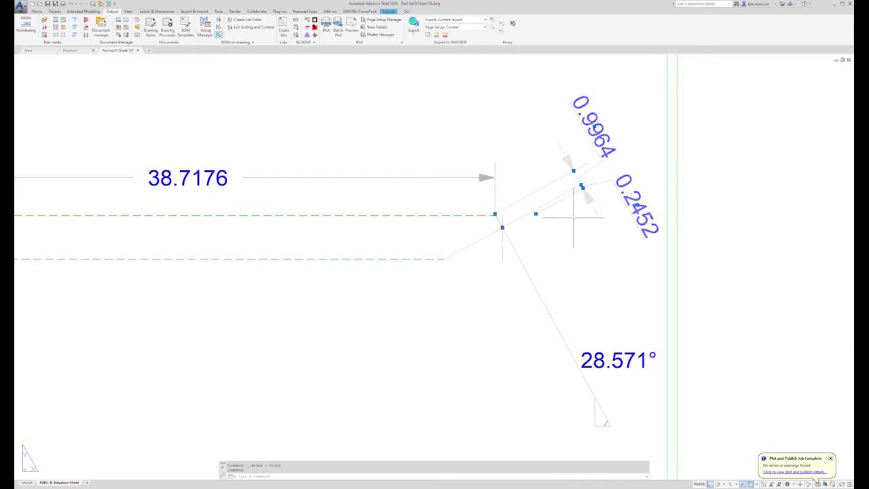
{"action": "key", "text": "Delete"}
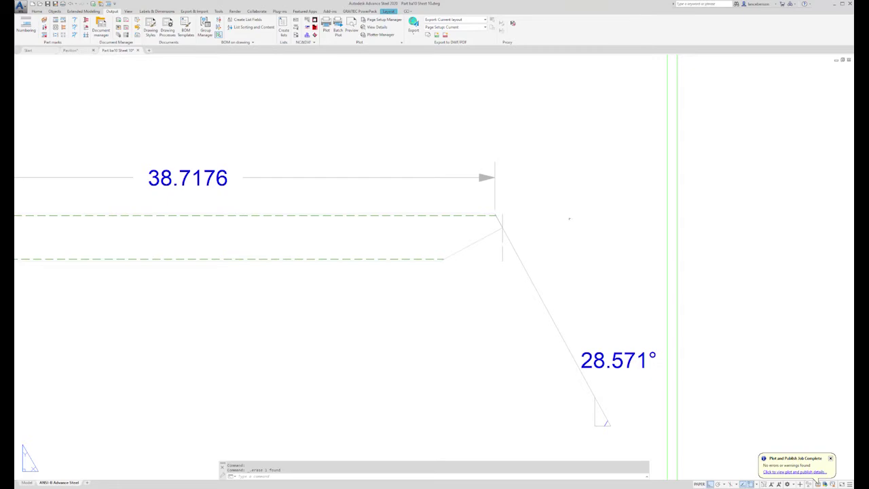
{"action": "scroll", "coordinate": [576, 203], "scroll_direction": "down", "scroll_amount": 5}
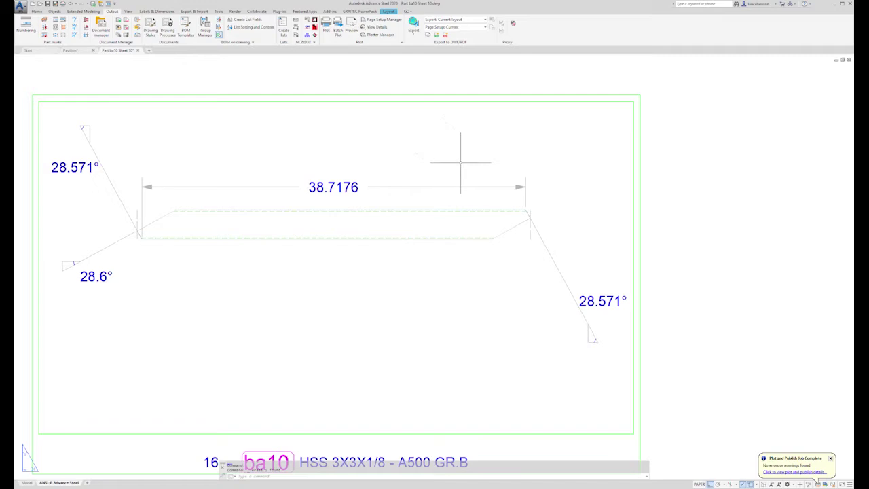
Step: Add a sloped linear parametric dimension along the short bevel edge at the right end of tube ba10, placed beyond the tube's upper corner
{"action": "left_click", "coordinate": [160, 11]}
{"action": "left_click", "coordinate": [235, 32]}
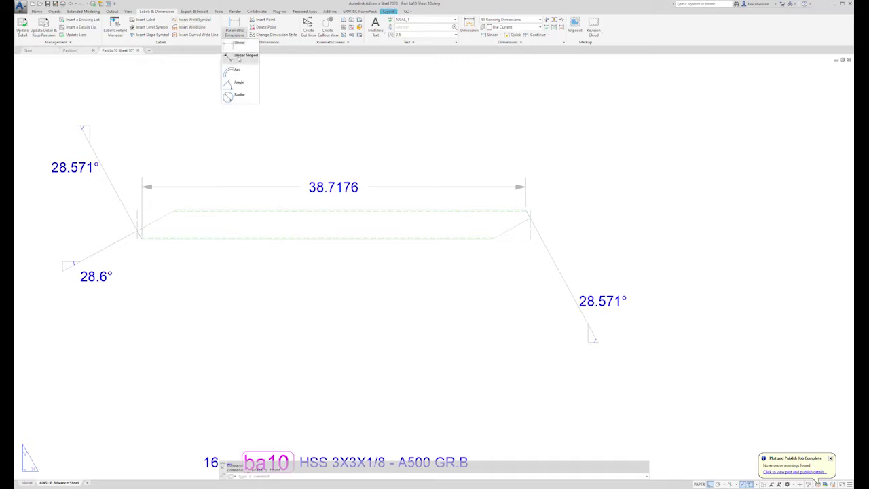
{"action": "left_click", "coordinate": [238, 58]}
{"action": "scroll", "coordinate": [530, 215], "scroll_direction": "up", "scroll_amount": 3}
{"action": "left_click", "coordinate": [529, 216]}
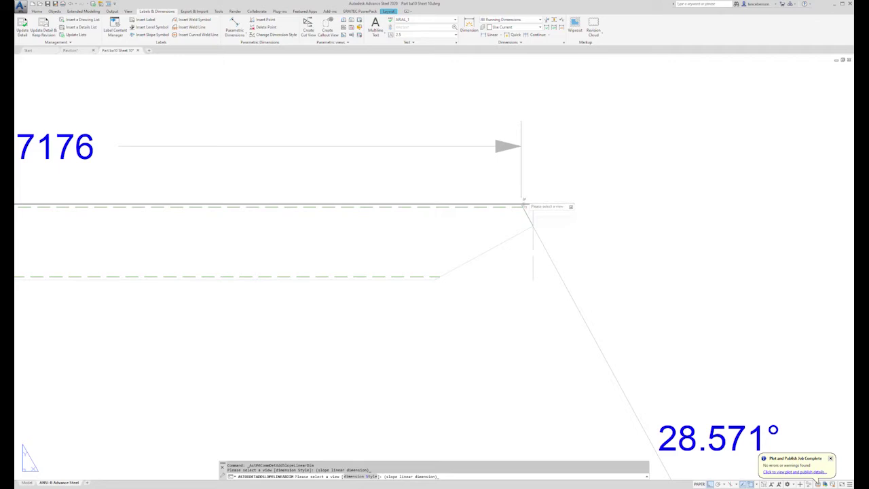
{"action": "key", "text": "Escape"}
{"action": "key", "text": "Return"}
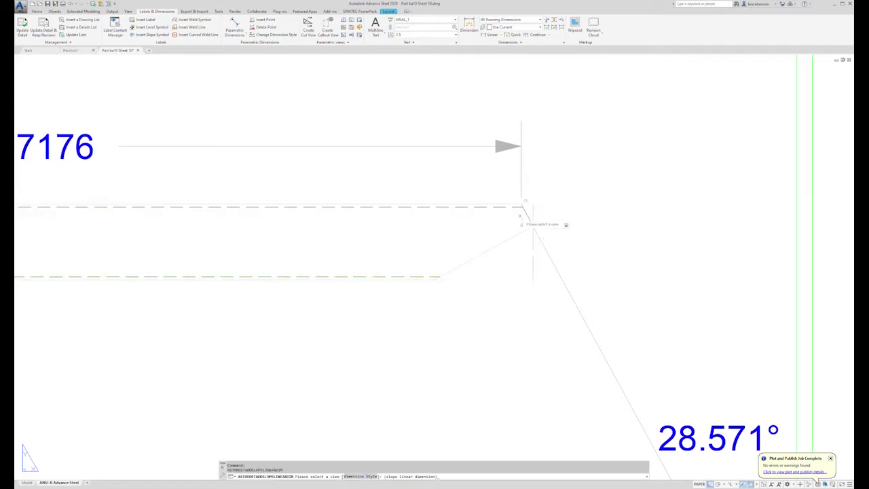
{"action": "left_click", "coordinate": [522, 208]}
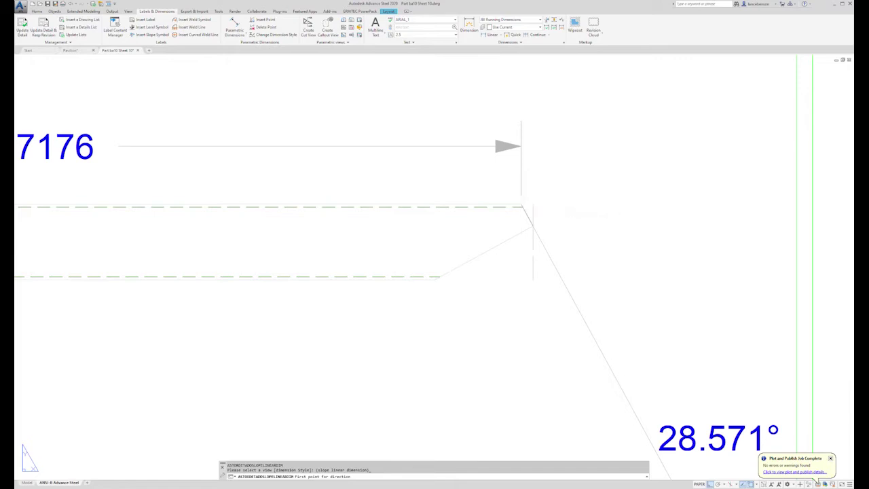
{"action": "left_click", "coordinate": [530, 225]}
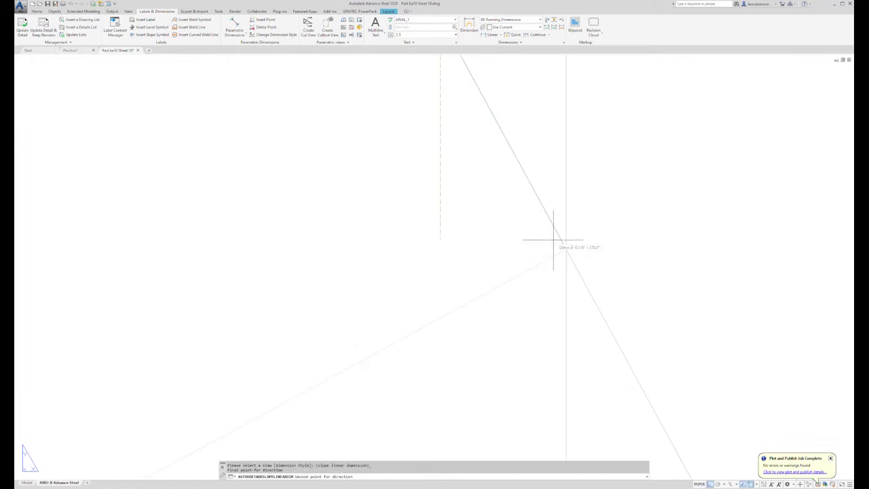
{"action": "left_click", "coordinate": [563, 246]}
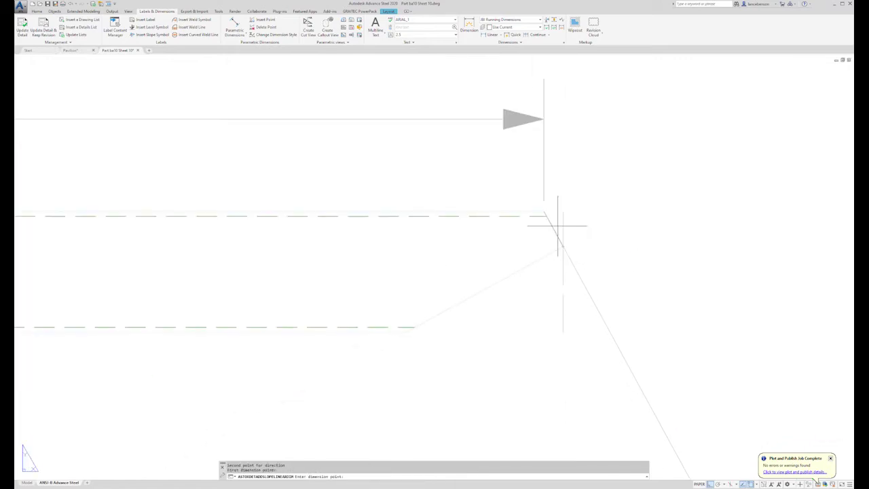
{"action": "left_click", "coordinate": [552, 215]}
{"action": "scroll", "coordinate": [564, 225], "scroll_direction": "down", "scroll_amount": 3}
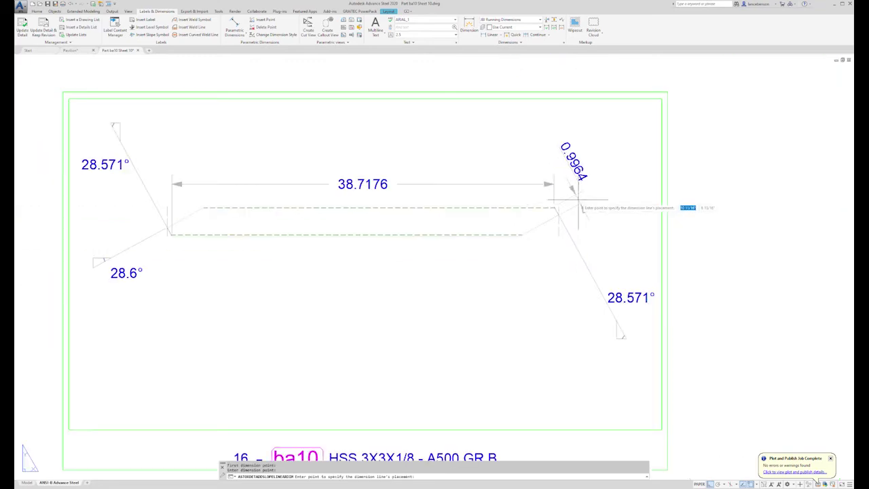
{"action": "left_click", "coordinate": [580, 195]}
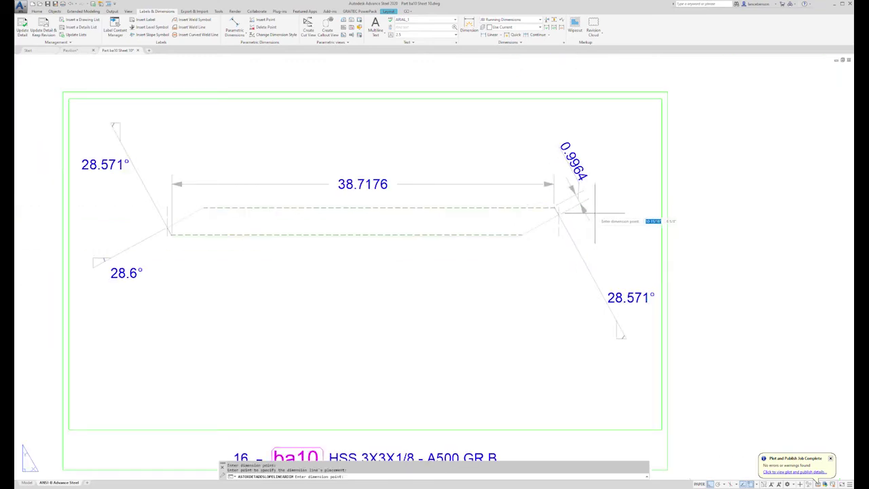
{"action": "key", "text": "Return"}
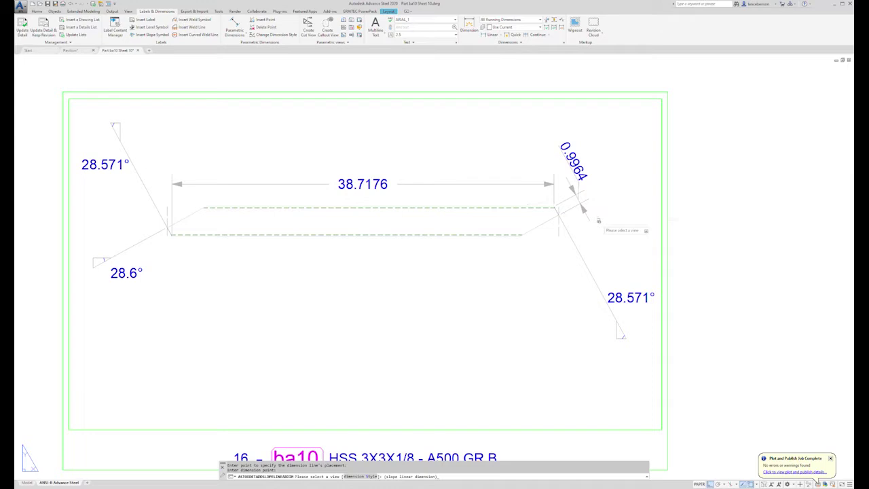
Step: Add a matching sloped linear dimension along the short bevel edge at the tube's left end, placed below its lower corner
{"action": "key", "text": "Return"}
{"action": "key", "text": "Return"}
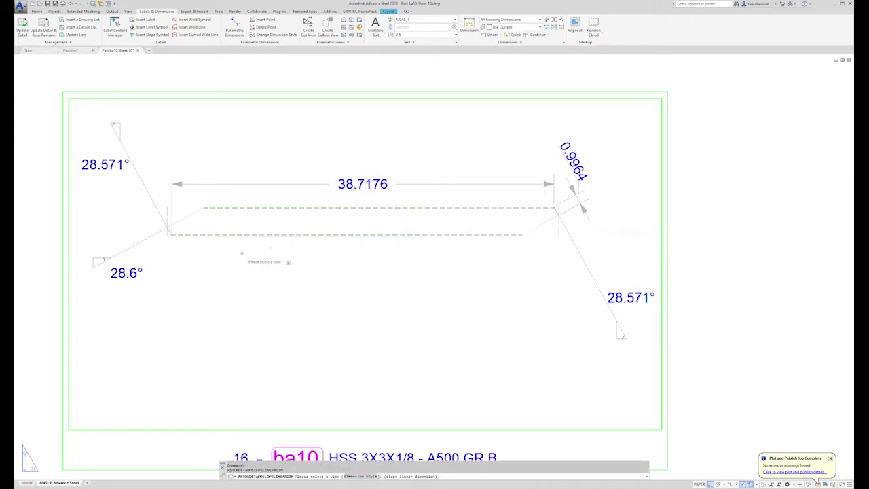
{"action": "scroll", "coordinate": [173, 232], "scroll_direction": "up", "scroll_amount": 5}
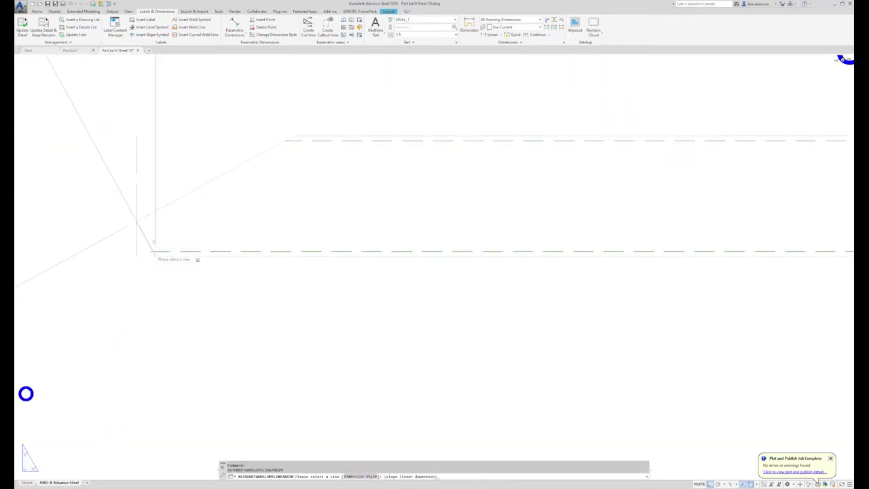
{"action": "left_click", "coordinate": [139, 249]}
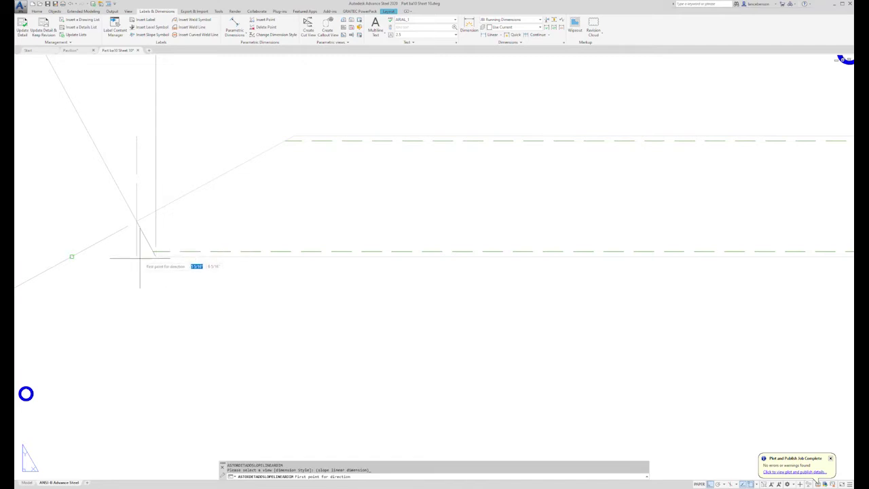
{"action": "left_click", "coordinate": [159, 256]}
{"action": "left_click", "coordinate": [140, 227]}
{"action": "left_click", "coordinate": [140, 228]}
{"action": "left_click", "coordinate": [152, 251]}
{"action": "scroll", "coordinate": [152, 252], "scroll_direction": "down", "scroll_amount": 5}
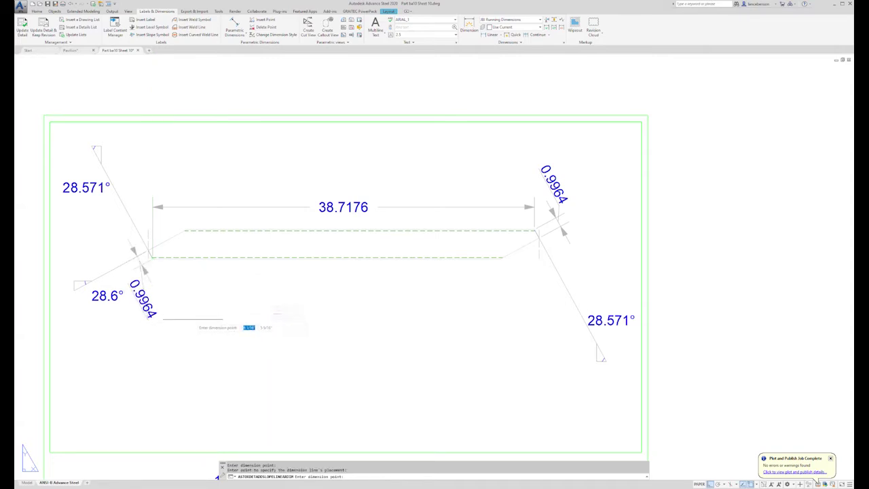
{"action": "left_click", "coordinate": [197, 317]}
{"action": "key", "text": "Return"}
{"action": "key", "text": "Return"}
{"action": "key", "text": "Return"}
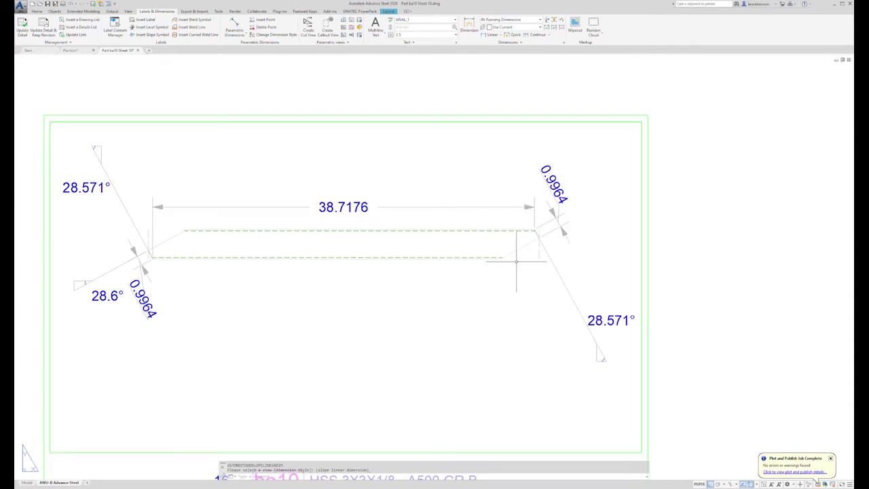
Step: Examine the short bevel edges and sloped dimensions at both ends of tube ba10, then the whole part view
{"action": "middle_click_drag", "start_coordinate": [526, 258], "coordinate": [572, 254]}
{"action": "scroll", "coordinate": [565, 255], "scroll_direction": "down", "scroll_amount": 2}
{"action": "scroll", "coordinate": [565, 251], "scroll_direction": "up", "scroll_amount": 2}
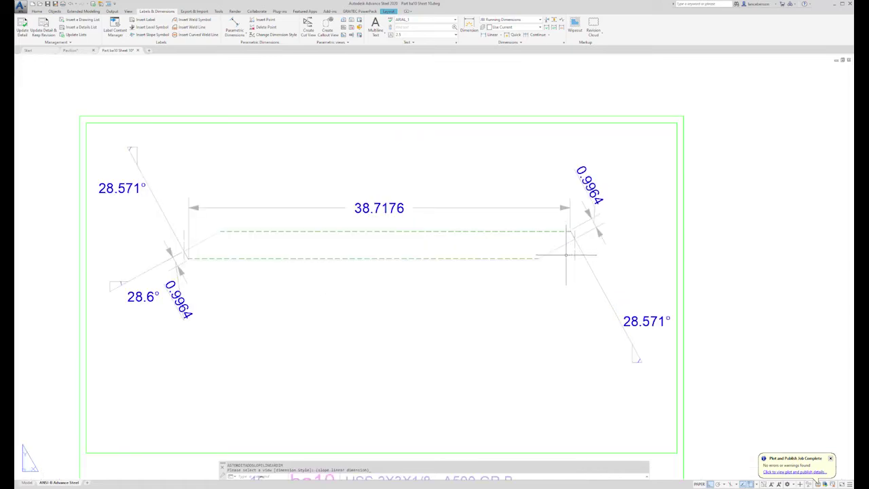
{"action": "scroll", "coordinate": [567, 255], "scroll_direction": "up", "scroll_amount": 4}
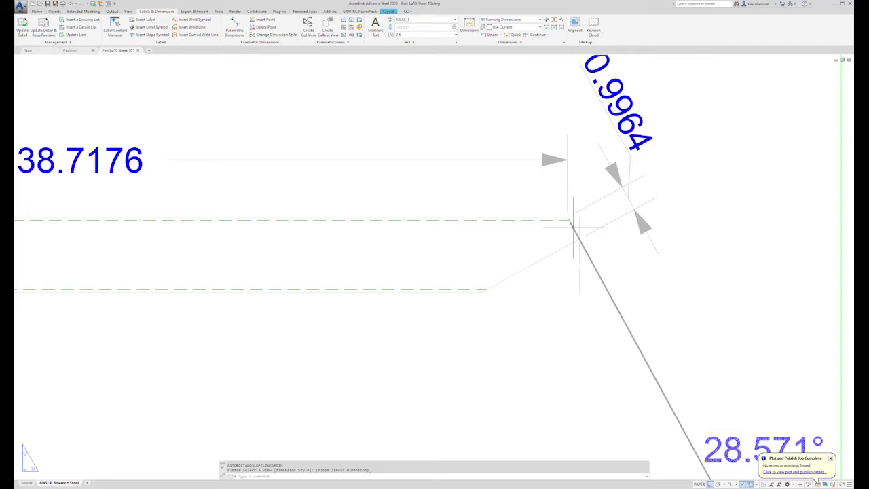
{"action": "scroll", "coordinate": [568, 224], "scroll_direction": "down", "scroll_amount": 5}
{"action": "scroll", "coordinate": [191, 246], "scroll_direction": "up", "scroll_amount": 8}
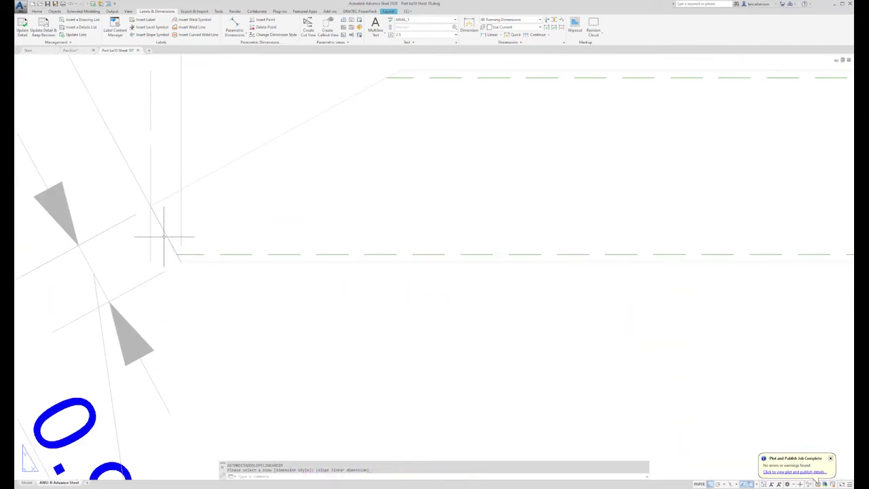
{"action": "scroll", "coordinate": [204, 224], "scroll_direction": "down", "scroll_amount": 7}
{"action": "scroll", "coordinate": [231, 231], "scroll_direction": "up", "scroll_amount": 4}
{"action": "middle_click_drag", "start_coordinate": [251, 236], "coordinate": [364, 282]}
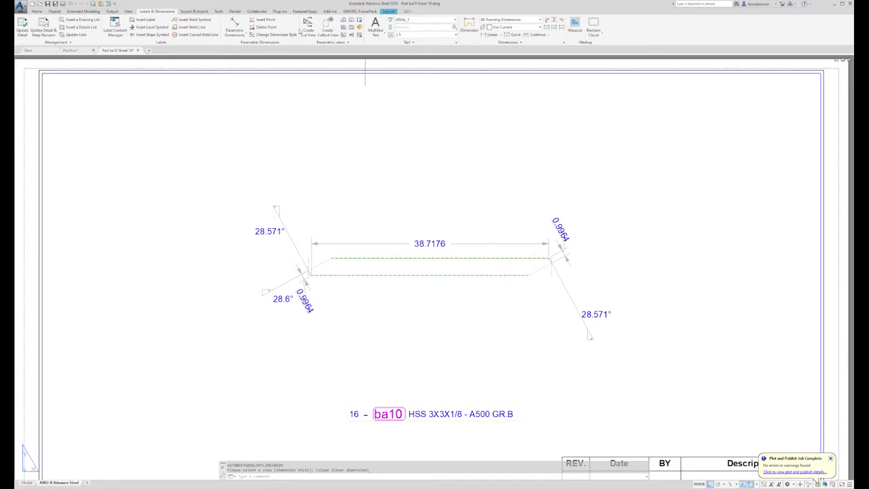
Step: Add a parametric angle dimension between the short bevel edge and the long miter cut at the tube's right end
{"action": "left_click", "coordinate": [236, 34]}
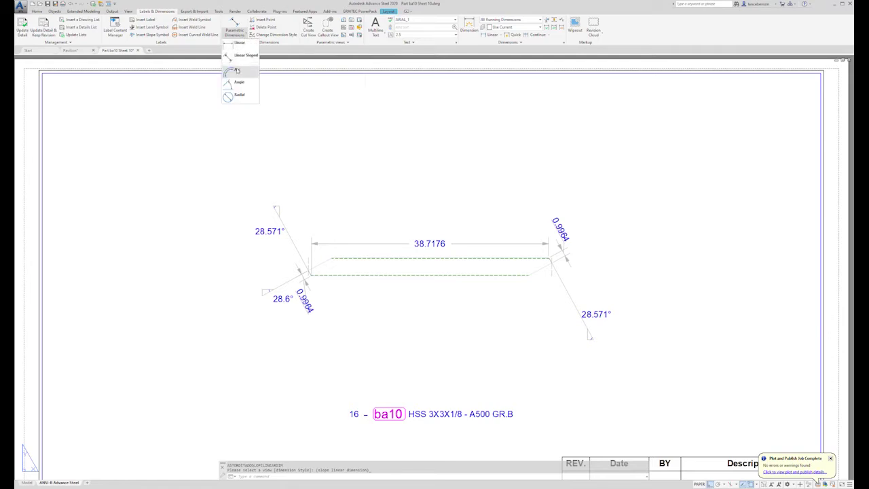
{"action": "left_click", "coordinate": [234, 82]}
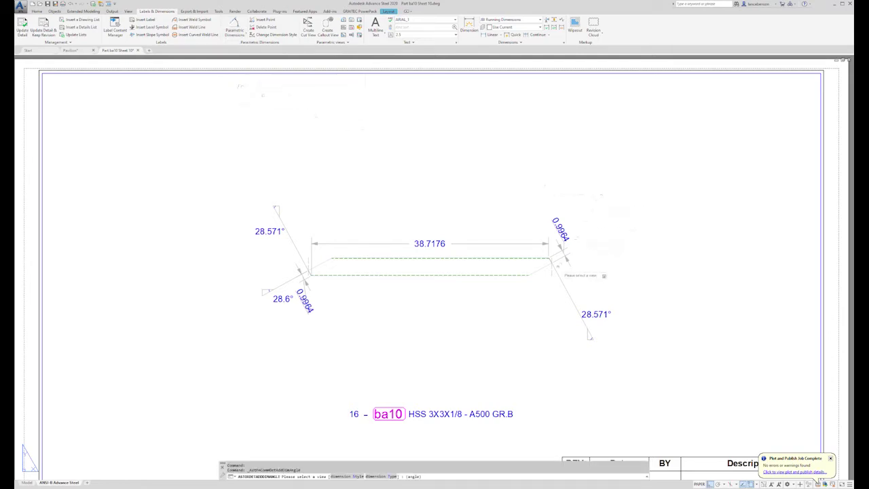
{"action": "scroll", "coordinate": [558, 269], "scroll_direction": "up", "scroll_amount": 5}
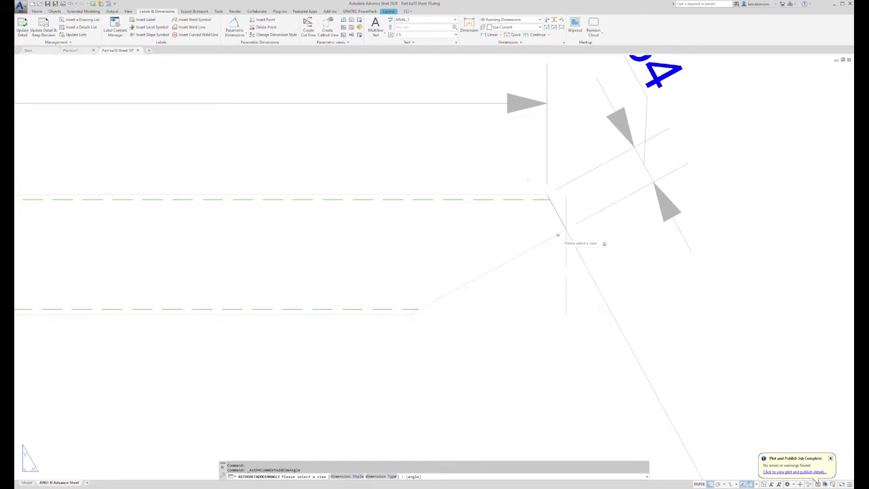
{"action": "left_click", "coordinate": [406, 310]}
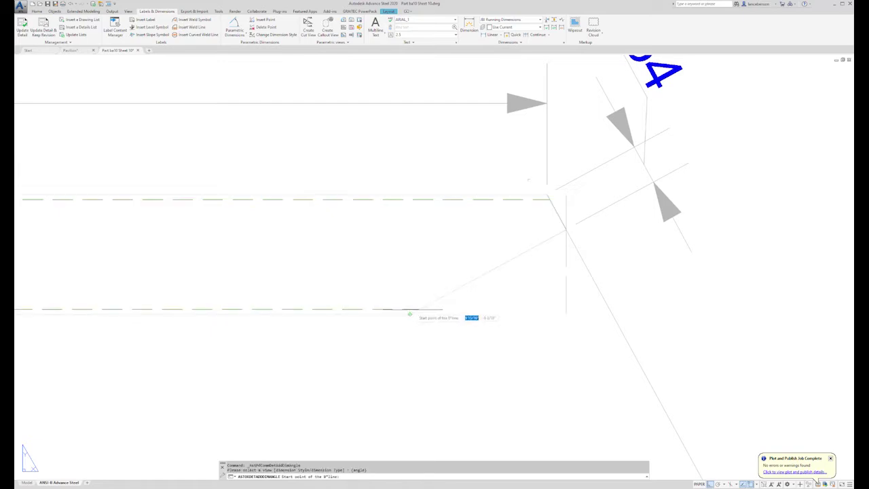
{"action": "scroll", "coordinate": [563, 231], "scroll_direction": "up", "scroll_amount": 4}
{"action": "left_click", "coordinate": [523, 235]}
{"action": "left_click", "coordinate": [469, 146]}
{"action": "left_click", "coordinate": [476, 149]}
{"action": "scroll", "coordinate": [468, 163], "scroll_direction": "down", "scroll_amount": 3}
{"action": "left_click", "coordinate": [457, 167]}
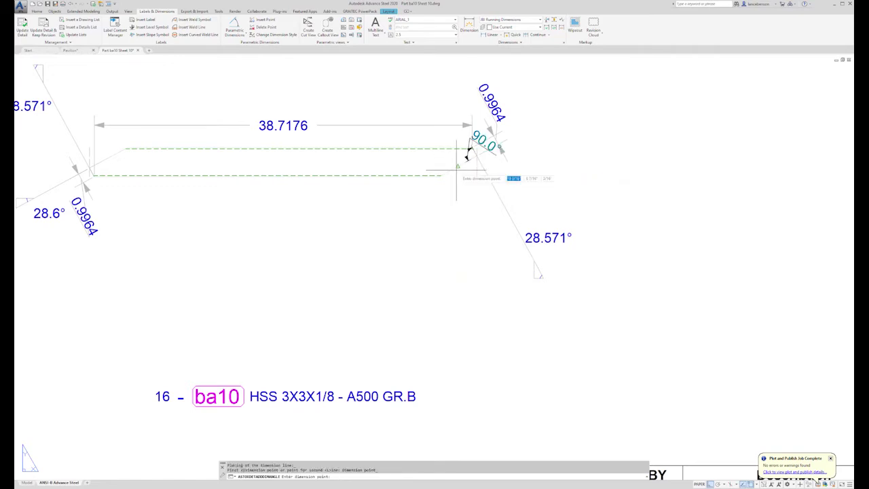
{"action": "left_click", "coordinate": [519, 158]}
{"action": "left_click", "coordinate": [521, 162]}
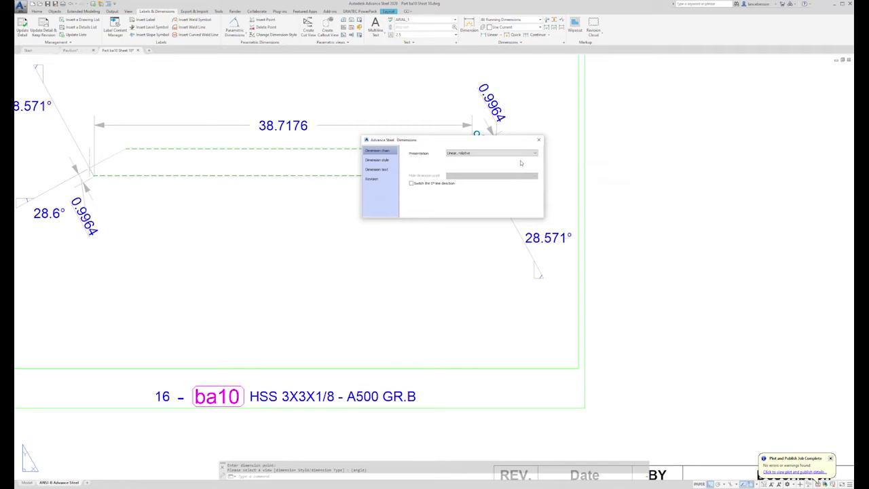
Step: Add a parametric angle dimension between the short bevel edge and the long miter cut at the tube's left end
{"action": "right_click", "coordinate": [556, 163]}
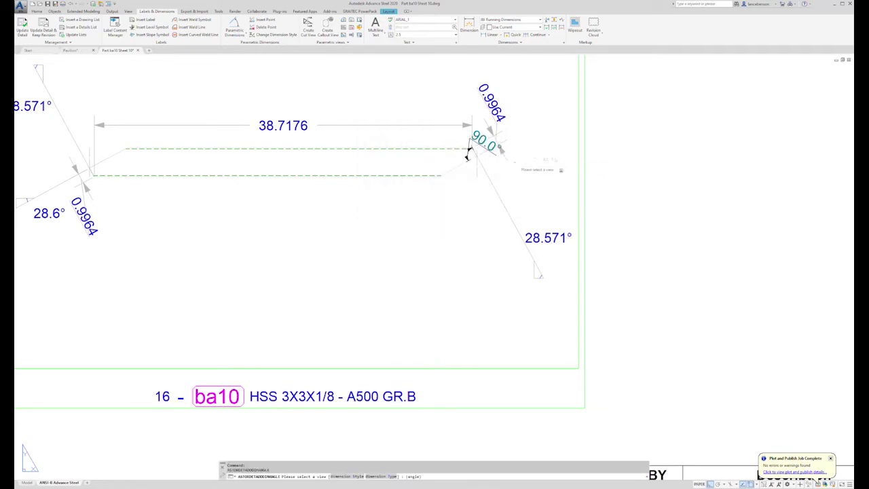
{"action": "scroll", "coordinate": [72, 170], "scroll_direction": "up", "scroll_amount": 10}
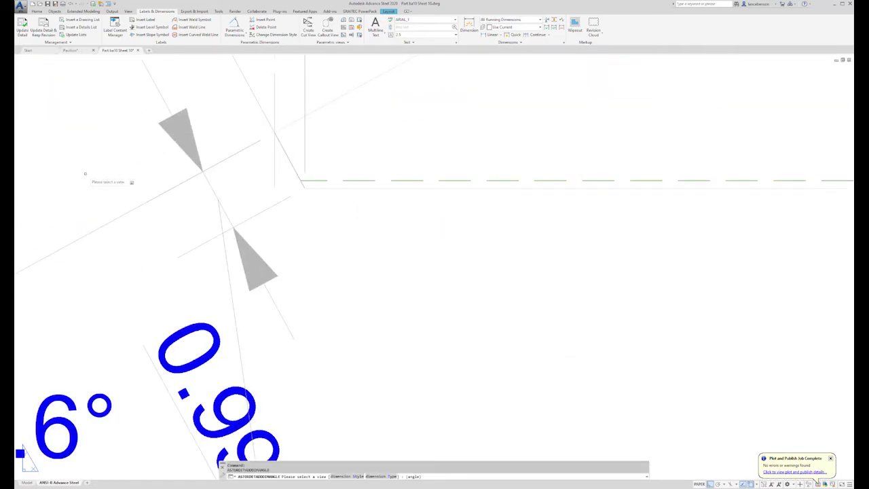
{"action": "left_click", "coordinate": [432, 184]}
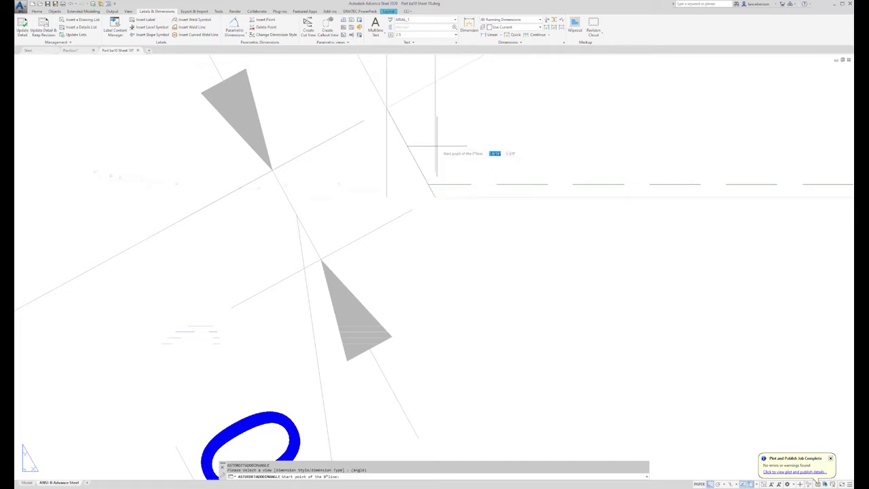
{"action": "left_click", "coordinate": [387, 109]}
{"action": "left_click", "coordinate": [436, 197]}
{"action": "left_click", "coordinate": [435, 197]}
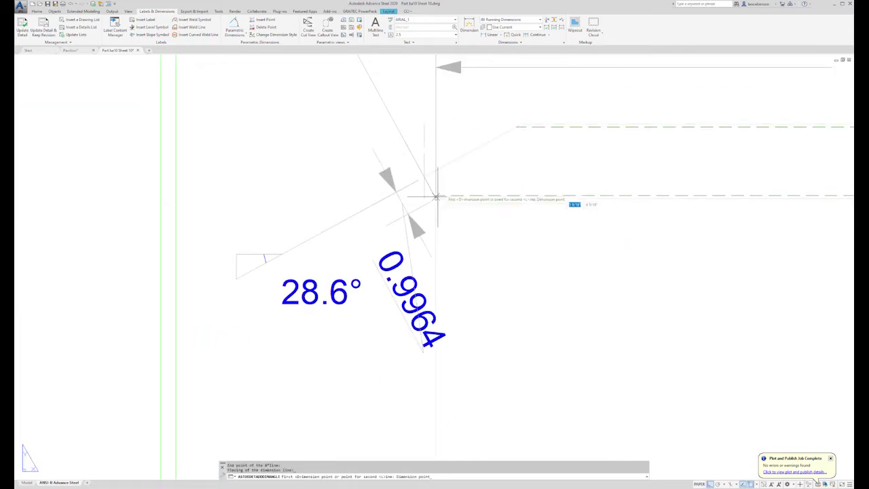
{"action": "left_click", "coordinate": [450, 159]}
{"action": "left_click", "coordinate": [450, 160]}
{"action": "key", "text": "Escape"}
{"action": "key", "text": "Escape"}
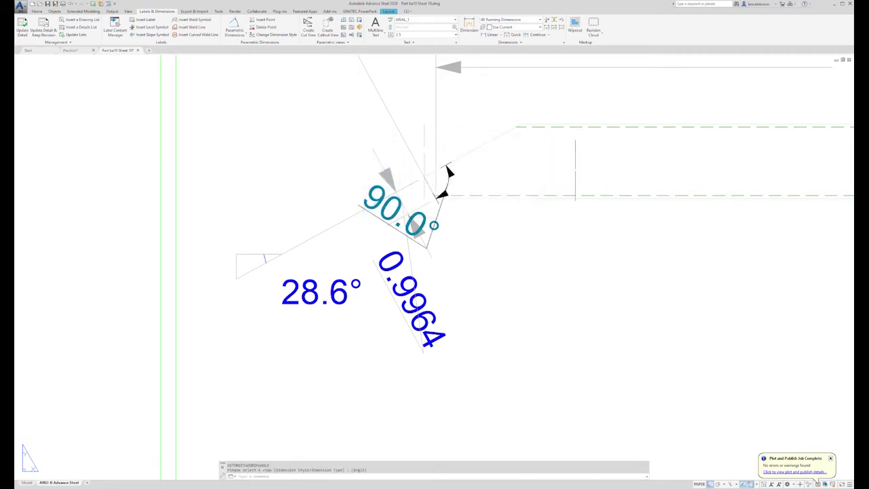
Step: Widen the arc of the angle dimension at the tube's left end and move its text outside, below the tube's lower edge
{"action": "left_click", "coordinate": [445, 186]}
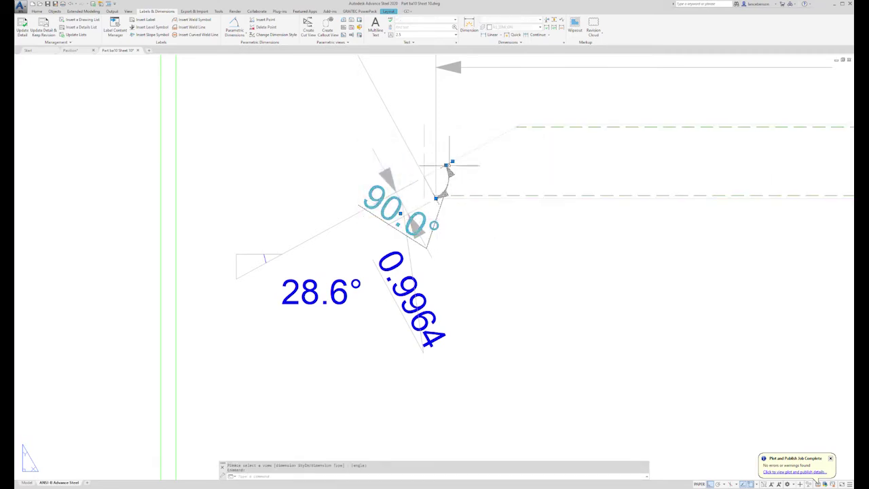
{"action": "left_click", "coordinate": [446, 165]}
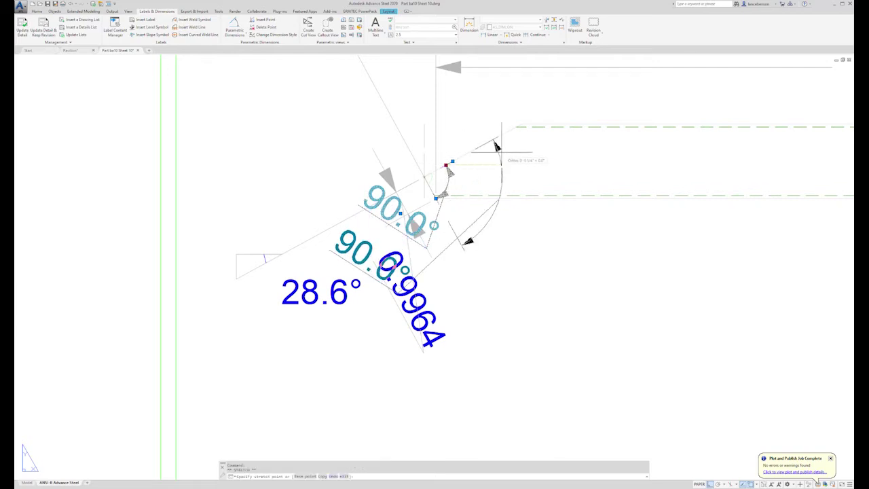
{"action": "left_click", "coordinate": [367, 265]}
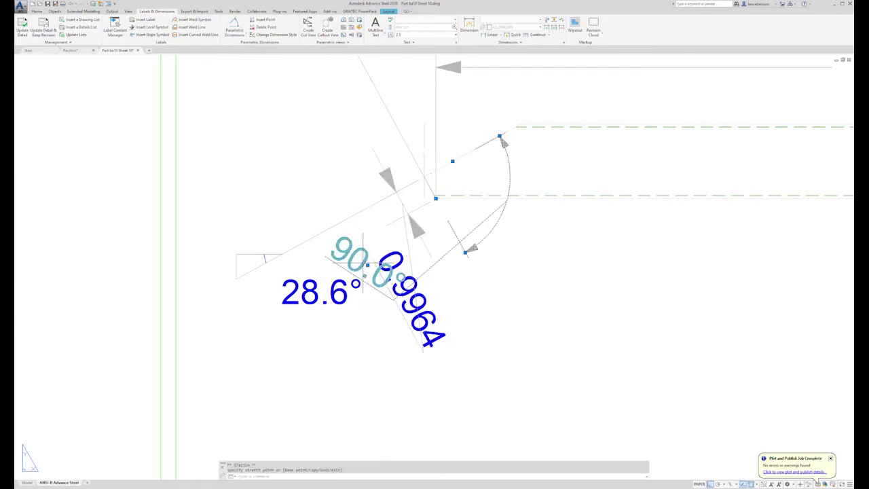
{"action": "left_click", "coordinate": [367, 265]}
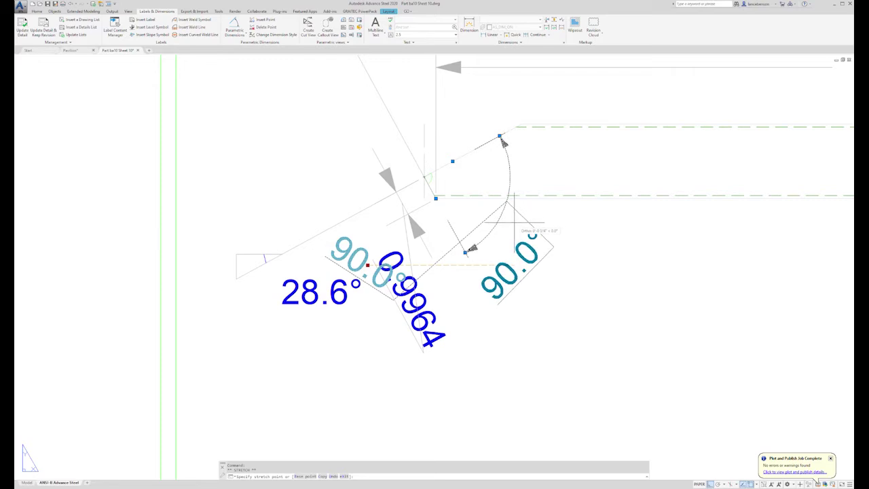
{"action": "key", "text": "F8"}
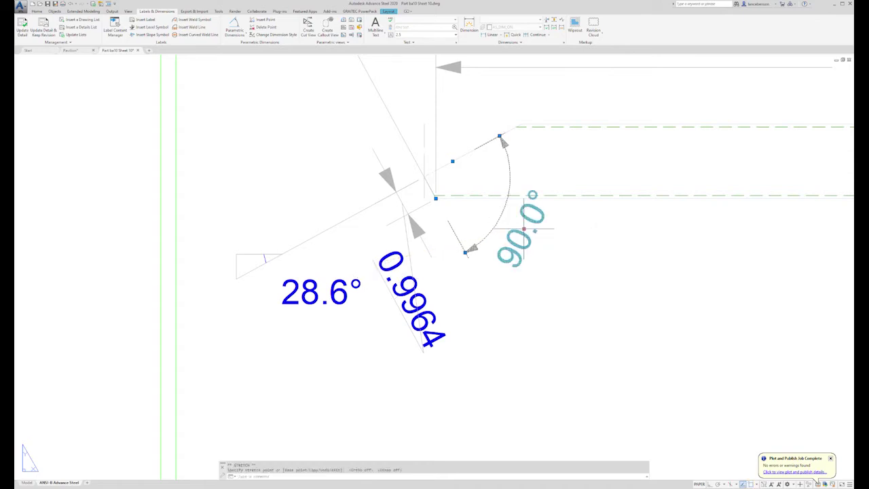
{"action": "scroll", "coordinate": [516, 230], "scroll_direction": "down", "scroll_amount": 2}
{"action": "left_click", "coordinate": [515, 233]}
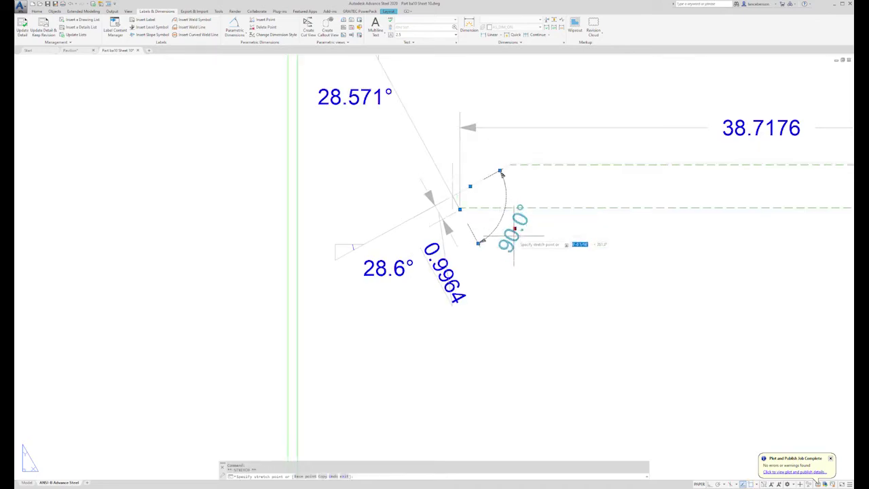
{"action": "key", "text": "Escape"}
{"action": "scroll", "coordinate": [515, 237], "scroll_direction": "down", "scroll_amount": 2}
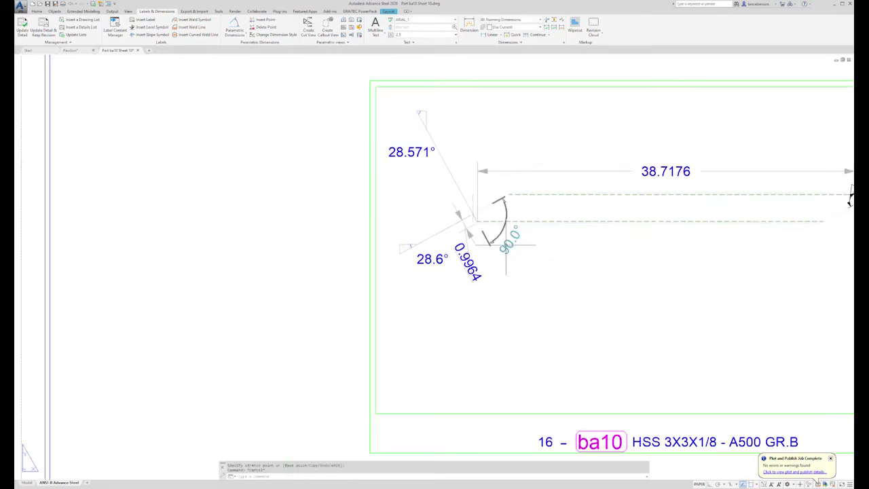
Step: Widen the arc of the angle dimension at the tube's right end and move its text outside, above the tube's upper edge
{"action": "scroll", "coordinate": [563, 243], "scroll_direction": "down", "scroll_amount": 2}
{"action": "scroll", "coordinate": [747, 226], "scroll_direction": "up", "scroll_amount": 6}
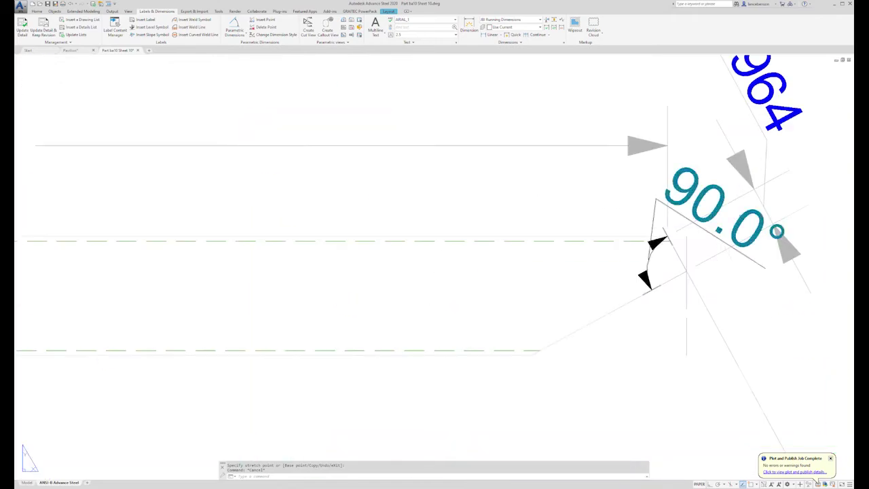
{"action": "left_click", "coordinate": [653, 261]}
{"action": "double_click", "coordinate": [686, 262]}
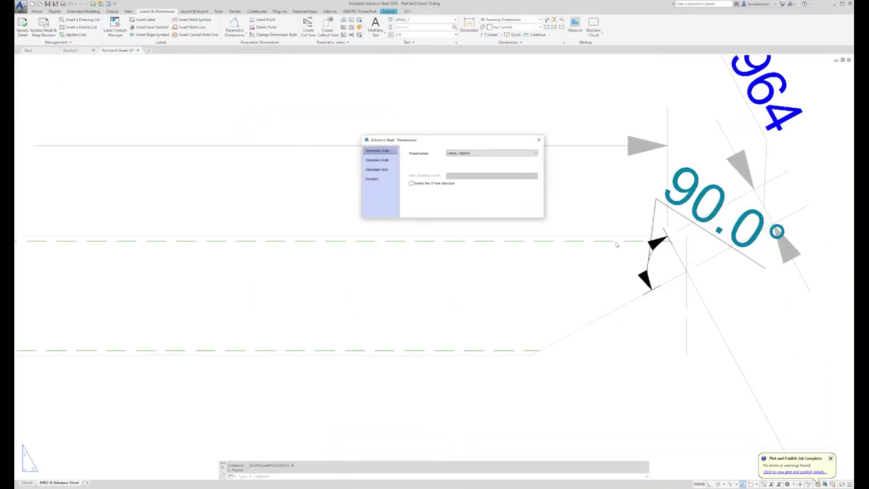
{"action": "left_click", "coordinate": [539, 140]}
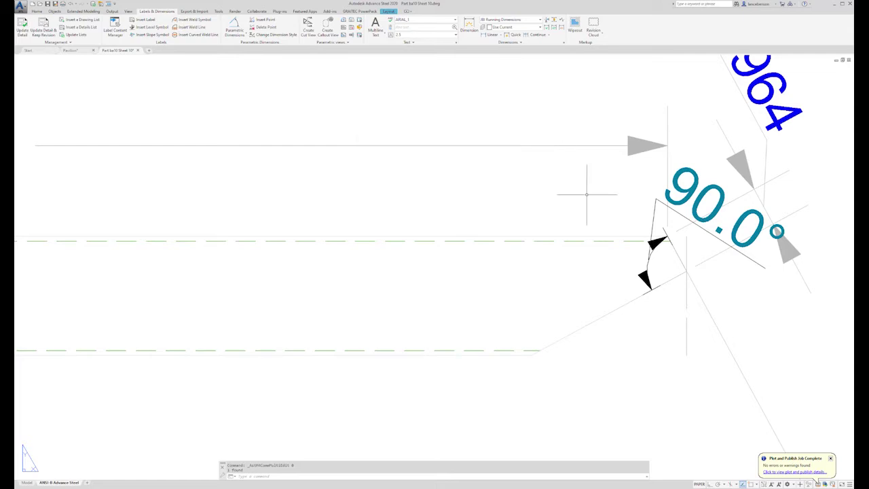
{"action": "left_click", "coordinate": [610, 313]}
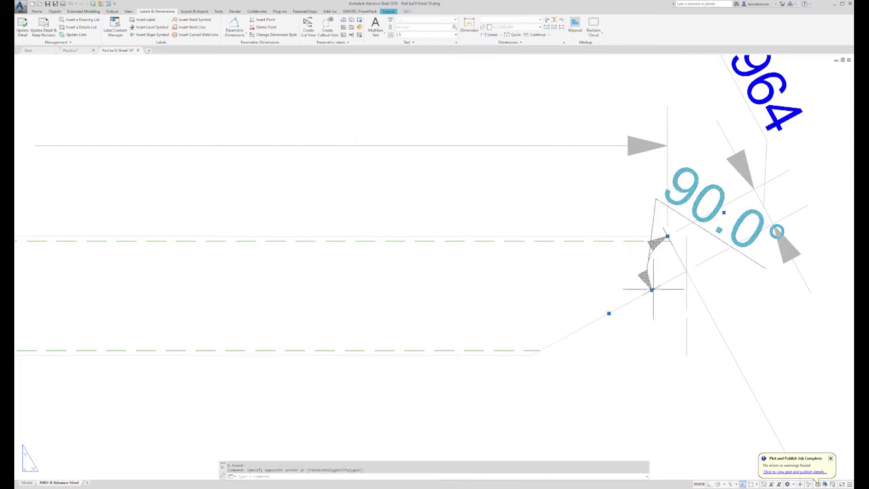
{"action": "left_click", "coordinate": [652, 290]}
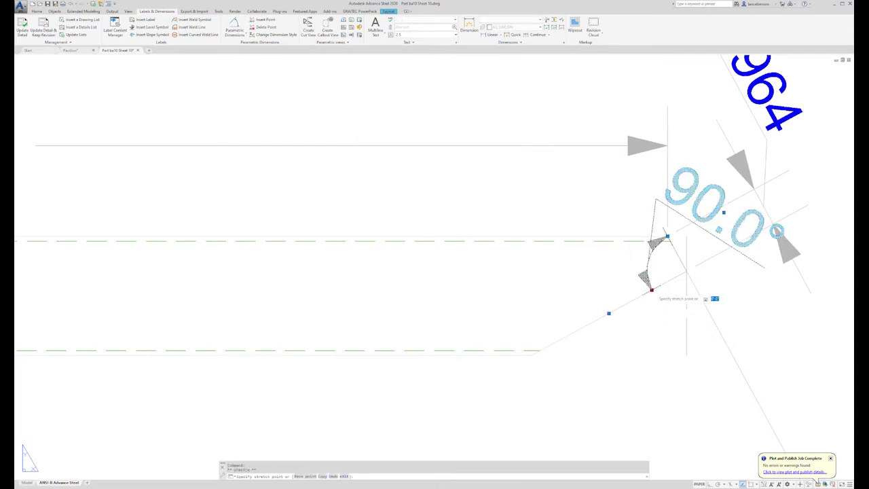
{"action": "left_click", "coordinate": [578, 329]}
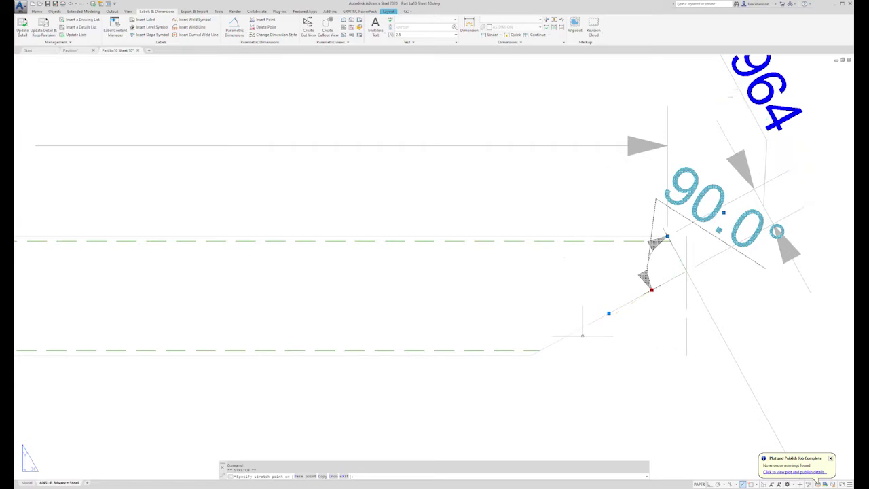
{"action": "left_click", "coordinate": [768, 143]}
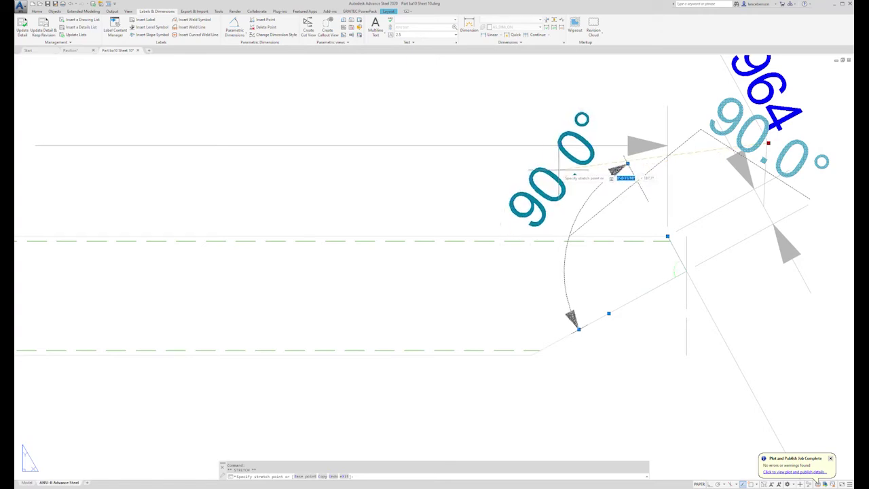
{"action": "left_click", "coordinate": [619, 169]}
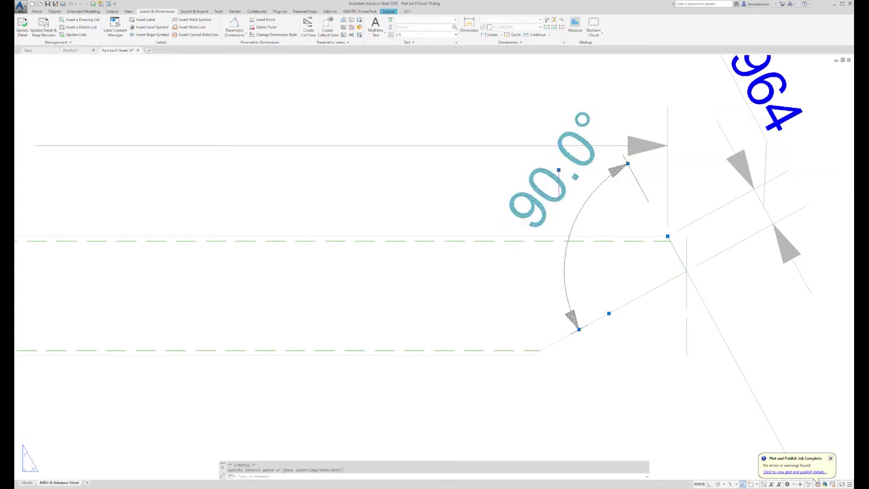
{"action": "scroll", "coordinate": [581, 168], "scroll_direction": "down", "scroll_amount": 4}
{"action": "scroll", "coordinate": [581, 167], "scroll_direction": "down", "scroll_amount": 2}
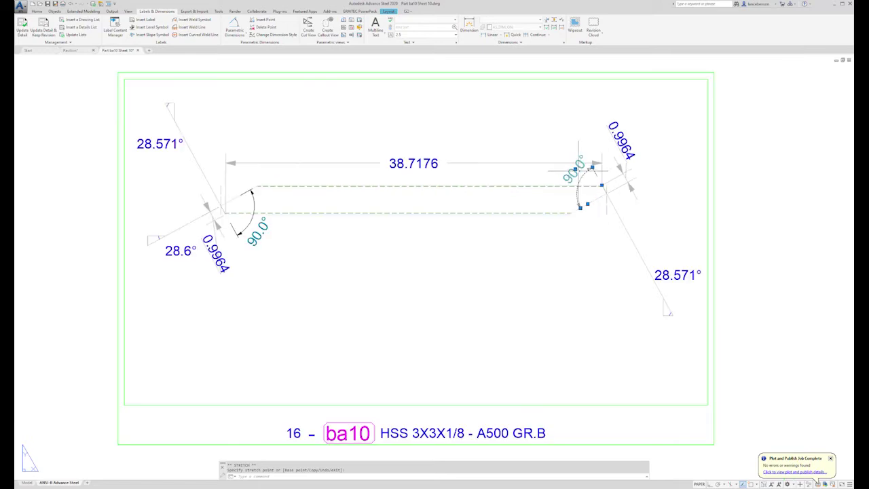
{"action": "key", "text": "Escape"}
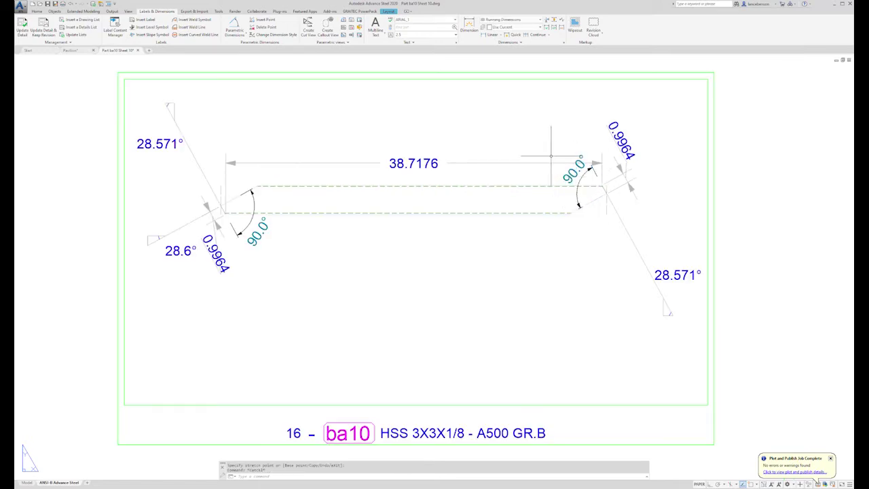
Step: Raise the overall length dimension line farther above the tube, away from the angle dimension's text at the right end
{"action": "left_click", "coordinate": [574, 167]}
{"action": "scroll", "coordinate": [601, 161], "scroll_direction": "up", "scroll_amount": 8}
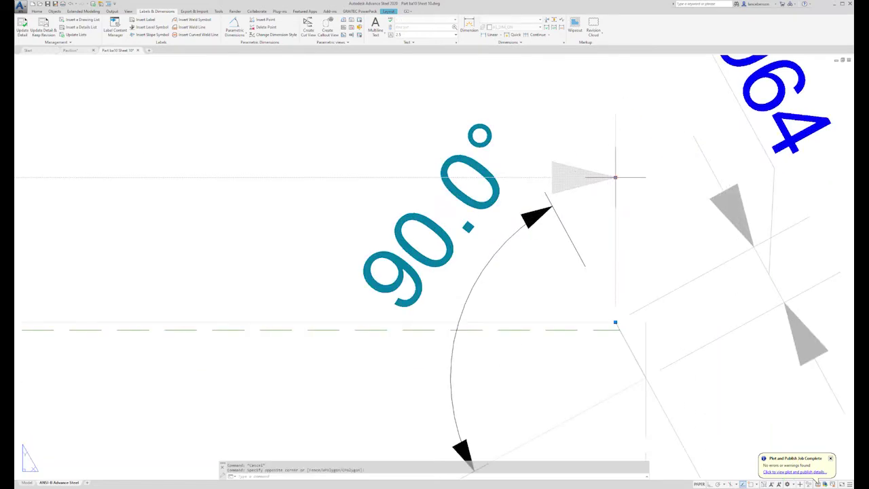
{"action": "left_click", "coordinate": [616, 177]}
{"action": "scroll", "coordinate": [617, 155], "scroll_direction": "down", "scroll_amount": 4}
{"action": "left_click", "coordinate": [617, 129]}
{"action": "scroll", "coordinate": [617, 129], "scroll_direction": "down", "scroll_amount": 5}
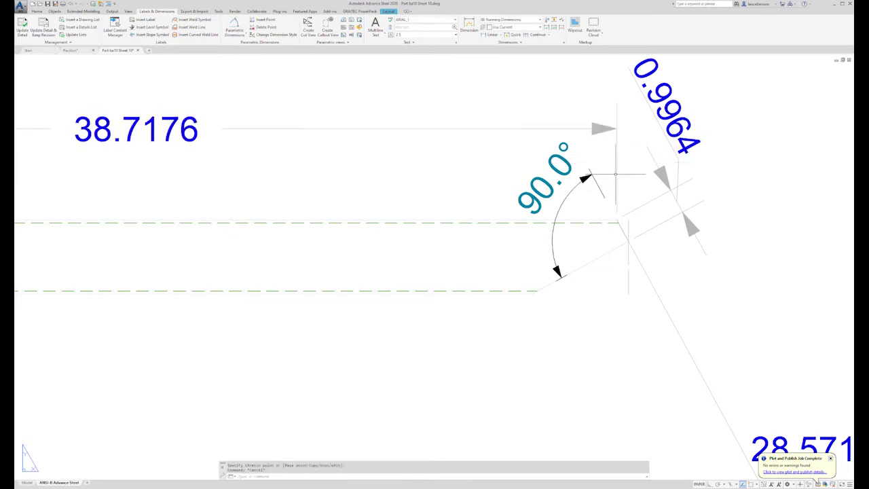
{"action": "key", "text": "Escape"}
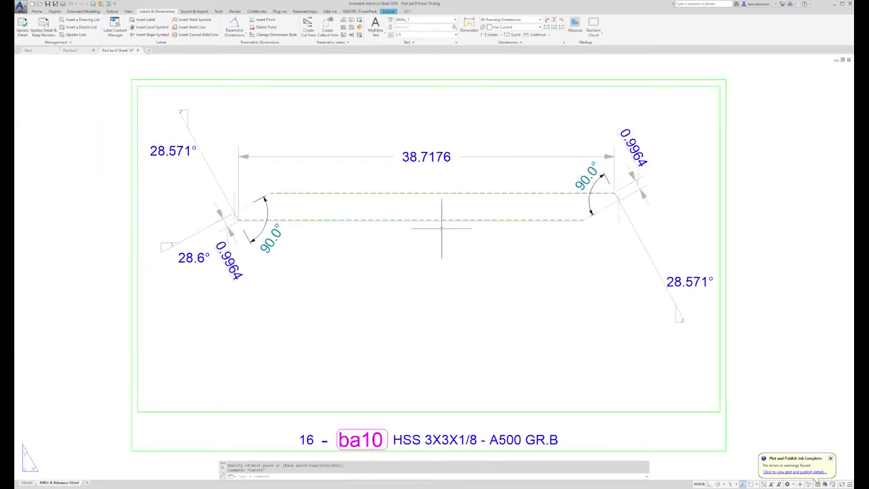
Step: Change the dimension style of the right end's angle dimension to STEEL DETAILS - DECIMAL
{"action": "double_click", "coordinate": [591, 198]}
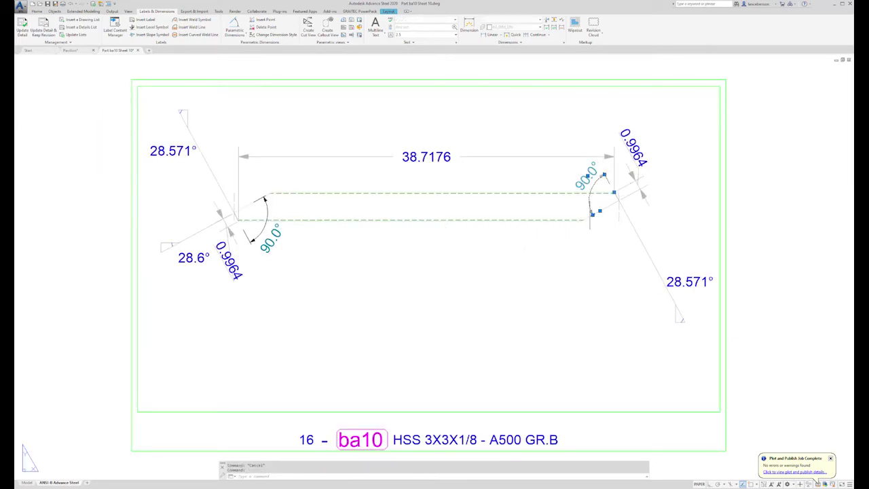
{"action": "left_click", "coordinate": [378, 159]}
{"action": "left_click", "coordinate": [483, 154]}
{"action": "left_click", "coordinate": [483, 196]}
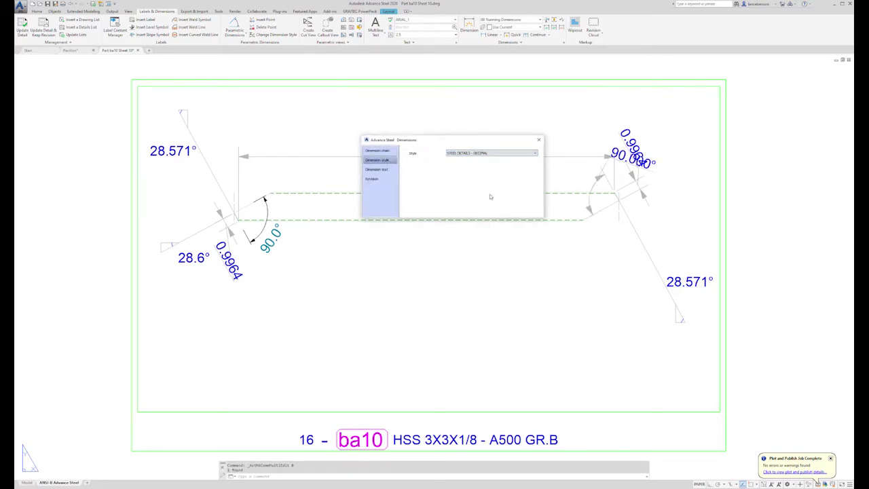
{"action": "left_click", "coordinate": [539, 140]}
Step: Apply the STEEL DETAILS - DECIMAL dimension style to the angle dimension at the tube's left end
{"action": "double_click", "coordinate": [268, 216]}
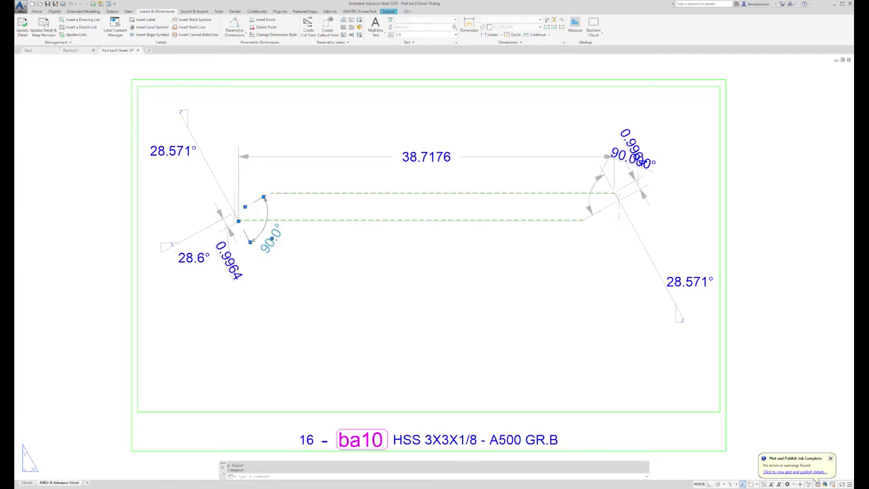
{"action": "left_click", "coordinate": [385, 161]}
{"action": "left_click", "coordinate": [482, 154]}
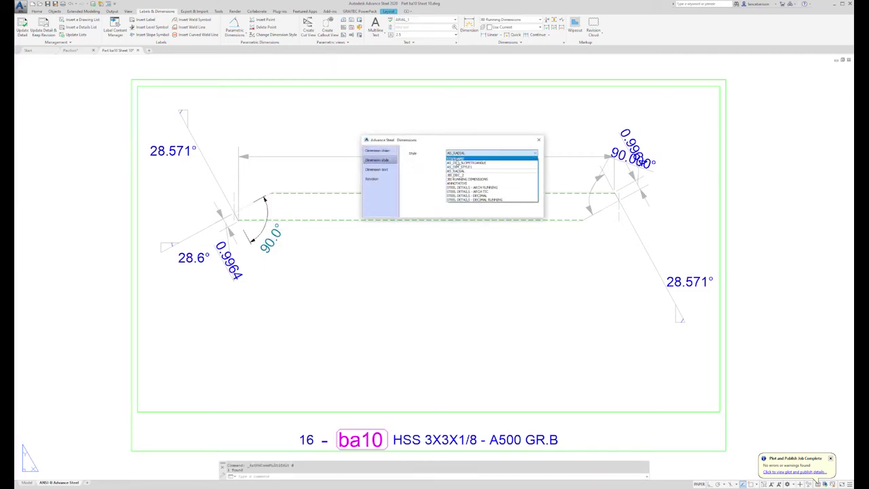
{"action": "left_click", "coordinate": [473, 197]}
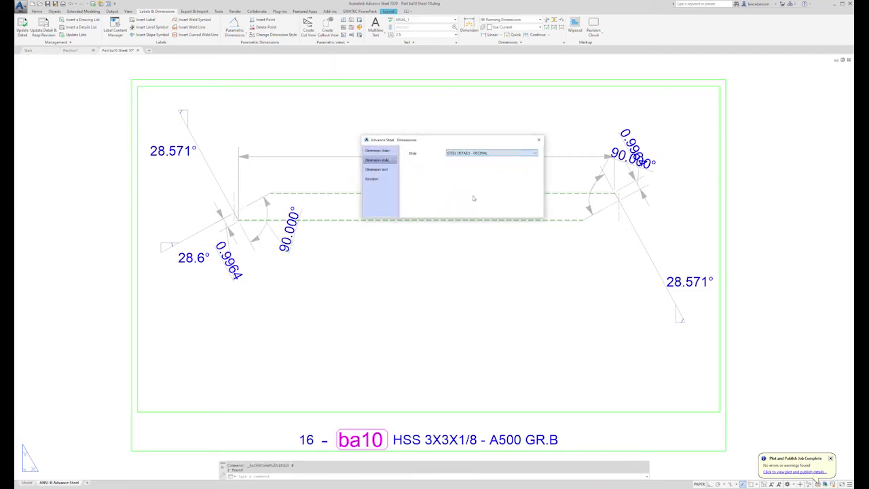
{"action": "left_click", "coordinate": [538, 141]}
Step: Reposition the left end's angle dimension text with object snap off, placing it just below the tube beside the arc
{"action": "scroll", "coordinate": [305, 241], "scroll_direction": "up", "scroll_amount": 5}
{"action": "left_click", "coordinate": [268, 238]}
{"action": "left_click", "coordinate": [262, 218]}
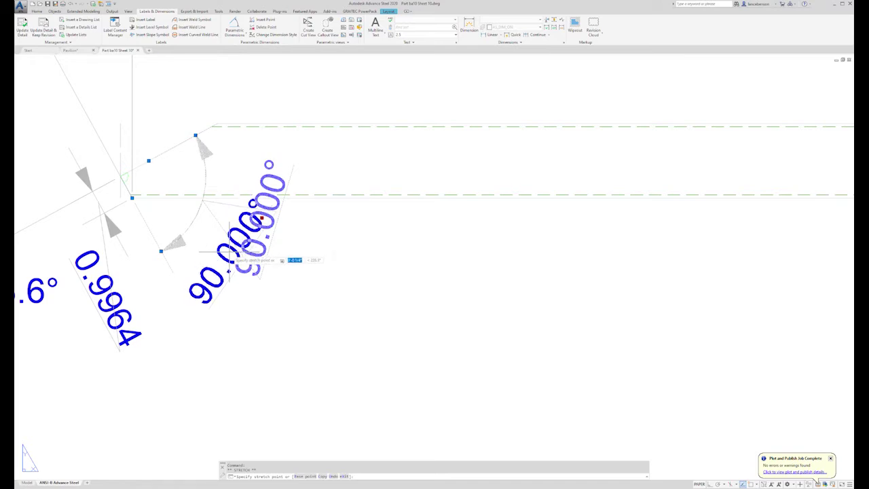
{"action": "key", "text": "F8"}
{"action": "key", "text": "F8"}
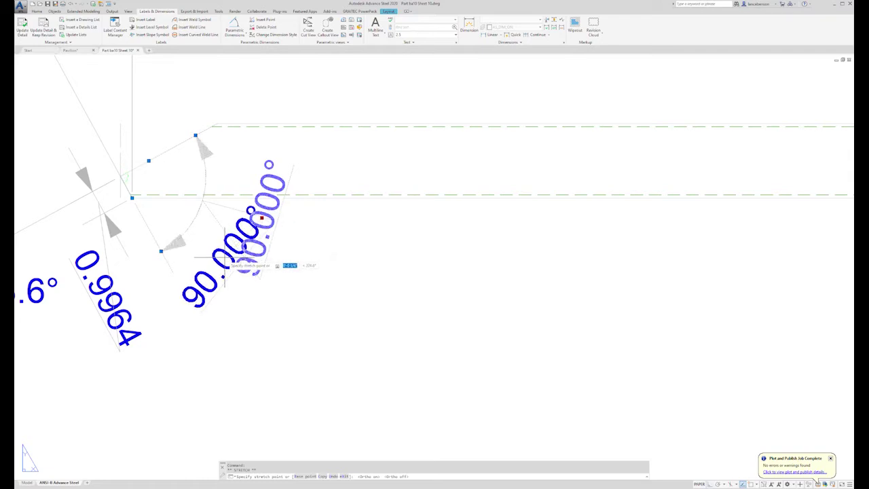
{"action": "key", "text": "F3"}
{"action": "left_click", "coordinate": [224, 260]}
{"action": "scroll", "coordinate": [286, 271], "scroll_direction": "down", "scroll_amount": 5}
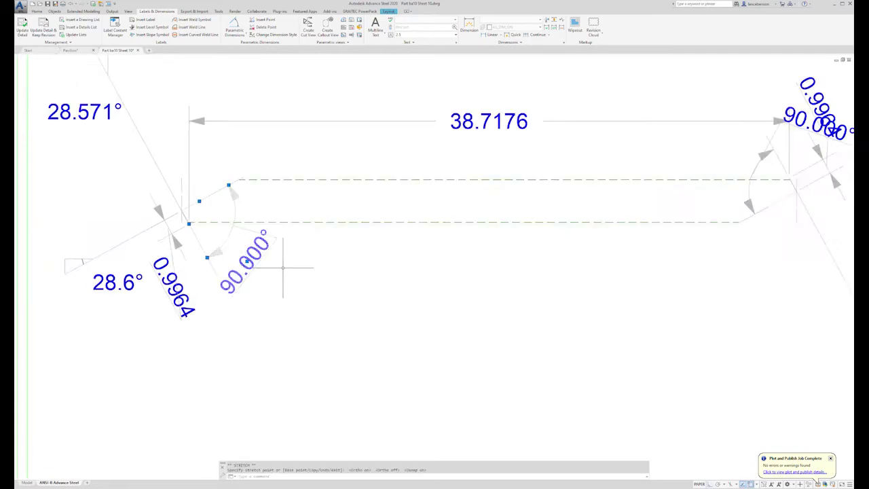
{"action": "key", "text": "Escape"}
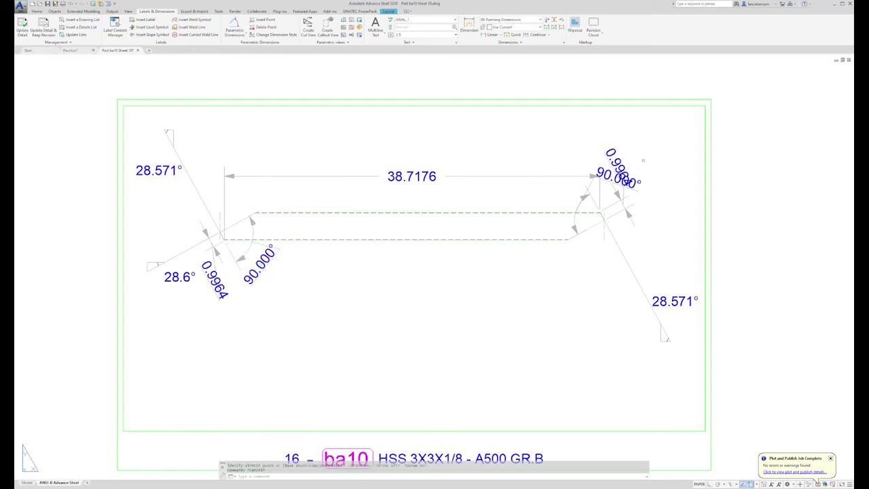
Step: Move the right end's angle dimension text clear of the sloped bevel dimension, placing it above the tube beside its arc
{"action": "scroll", "coordinate": [642, 165], "scroll_direction": "up", "scroll_amount": 6}
{"action": "left_click", "coordinate": [505, 218]}
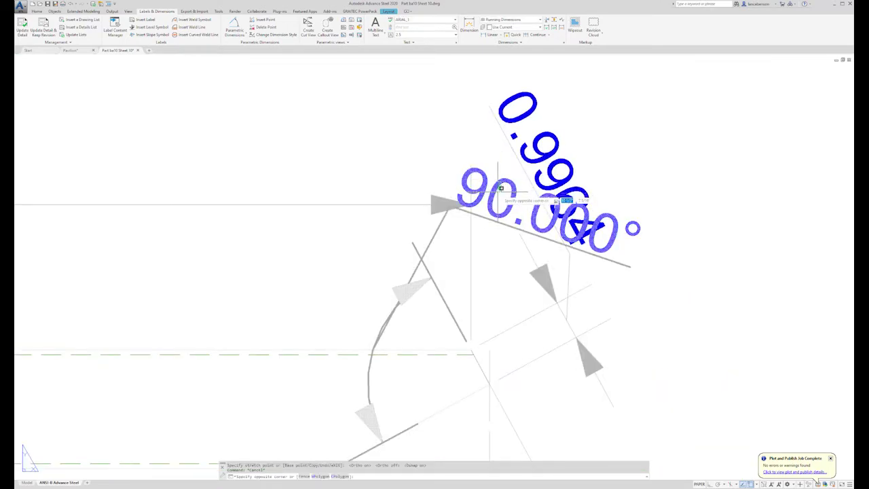
{"action": "left_click", "coordinate": [438, 230]}
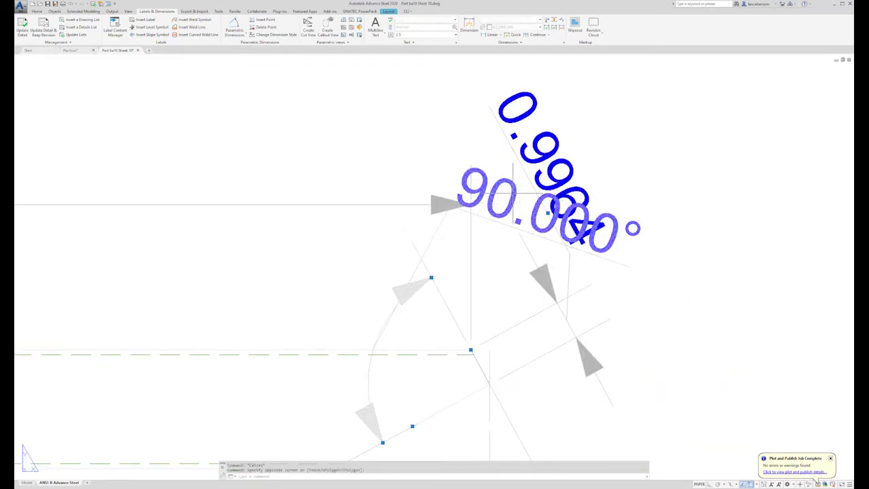
{"action": "scroll", "coordinate": [511, 196], "scroll_direction": "down", "scroll_amount": 2}
{"action": "left_click", "coordinate": [536, 205]}
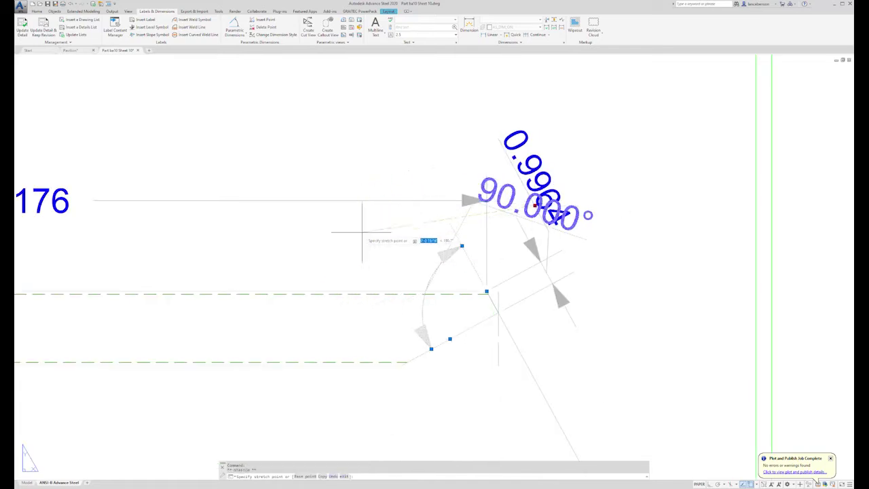
{"action": "left_click", "coordinate": [402, 229]}
Step: Raise the overall length dimension line again so it clears the repositioned angle text at the right end
{"action": "left_click", "coordinate": [375, 201]}
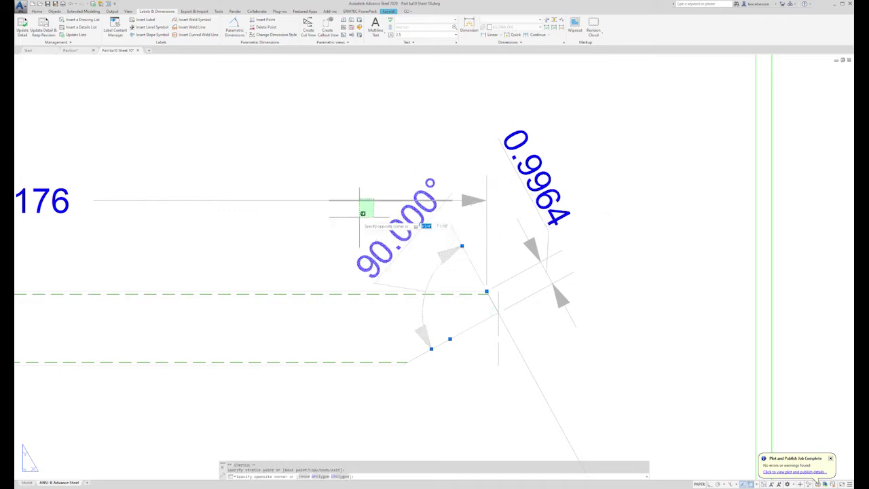
{"action": "left_click", "coordinate": [486, 200]}
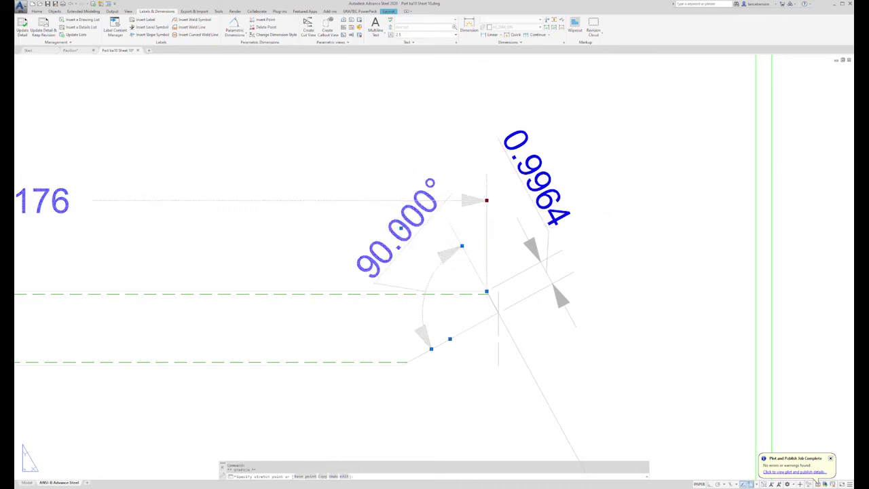
{"action": "scroll", "coordinate": [482, 212], "scroll_direction": "down", "scroll_amount": 5}
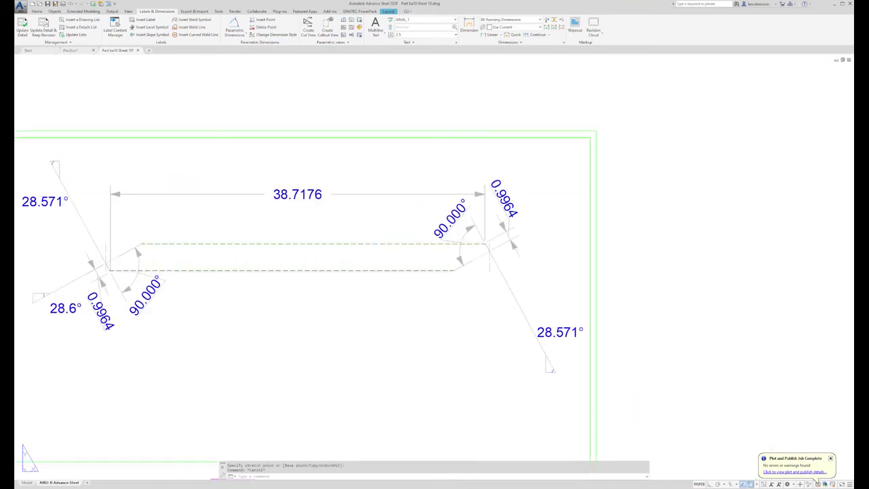
Step: Close the ba10 part sheet and save its changes
{"action": "key", "text": "Escape"}
{"action": "mouse_move", "coordinate": [447, 286]}
{"action": "middle_mouse_down"}
{"action": "mouse_move", "coordinate": [489, 285]}
{"action": "mouse_move", "coordinate": [520, 272]}
{"action": "middle_mouse_up"}
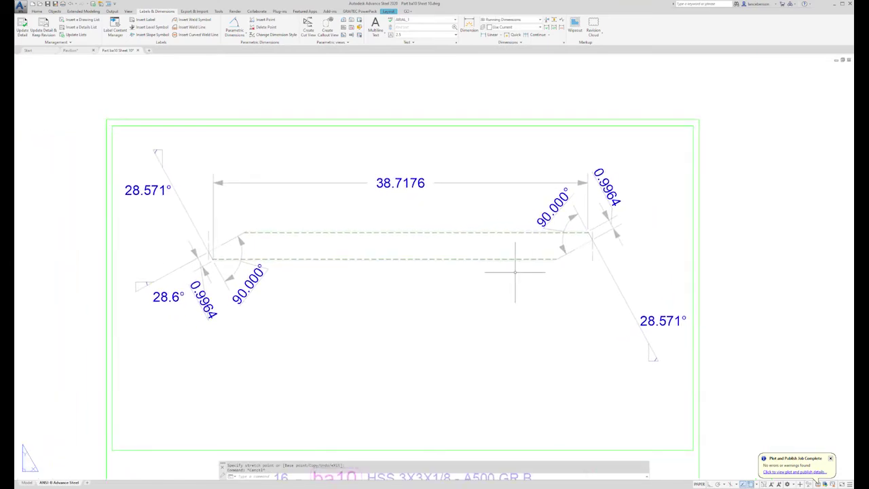
{"action": "scroll", "coordinate": [449, 274], "scroll_direction": "down", "scroll_amount": 2}
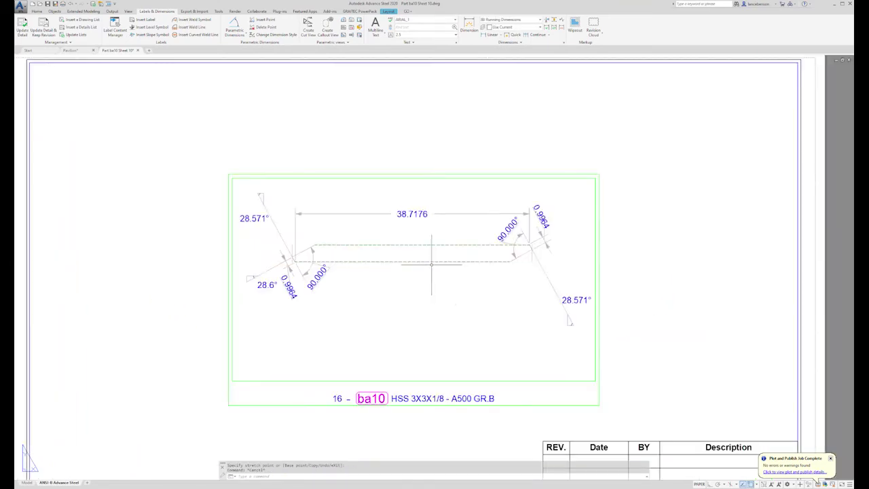
{"action": "middle_click_drag", "start_coordinate": [436, 282], "coordinate": [455, 265]}
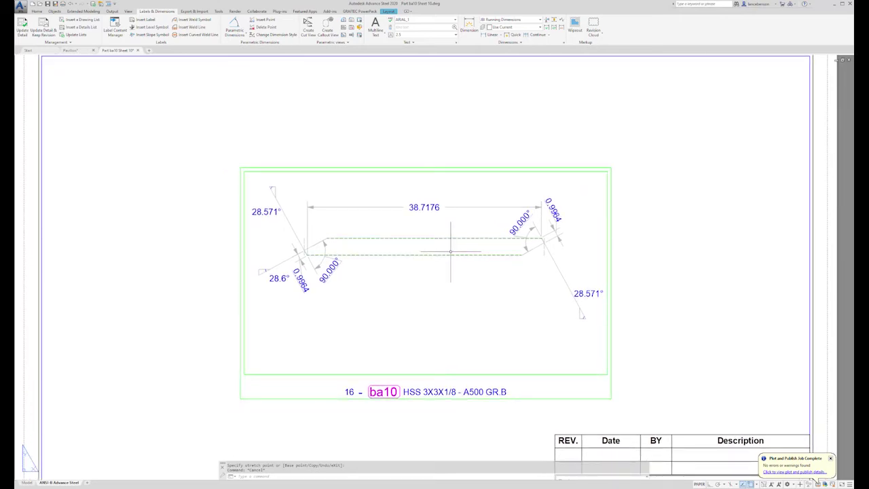
{"action": "scroll", "coordinate": [450, 250], "scroll_direction": "down", "scroll_amount": 2}
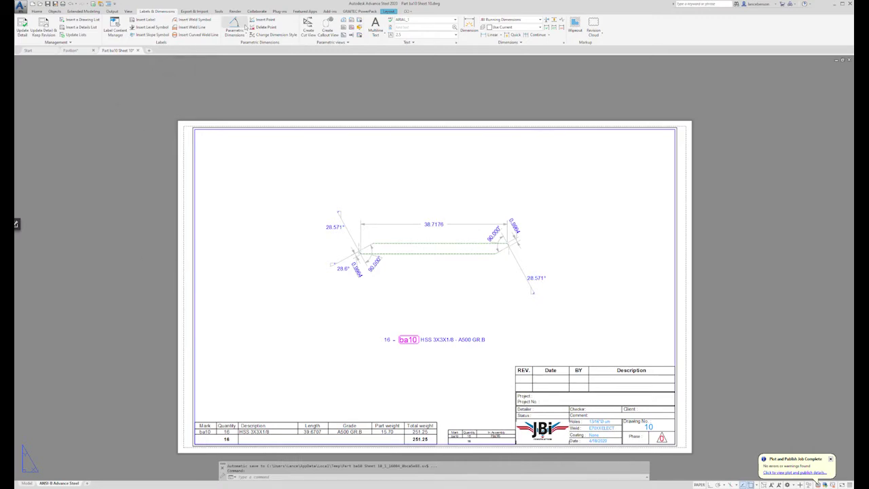
{"action": "left_click", "coordinate": [138, 50]}
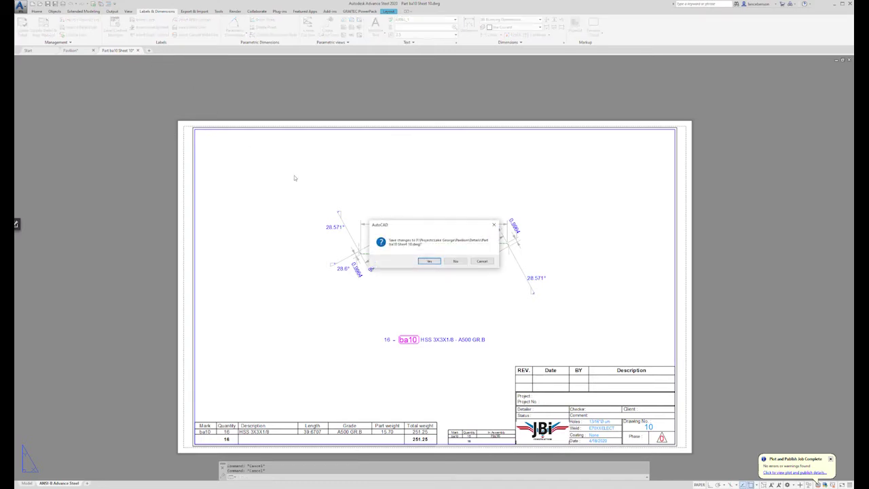
{"action": "left_click", "coordinate": [428, 261]}
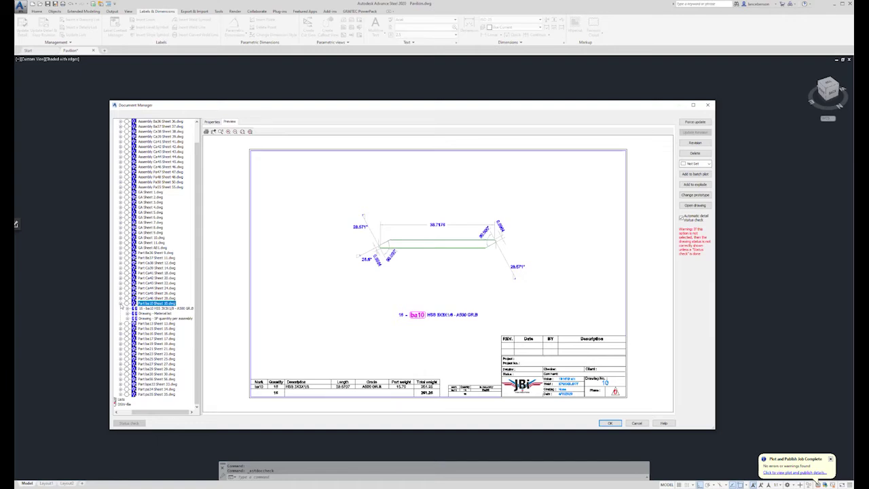
Step: Collapse the ba10 entry in the Document Manager and preview the part sheets from ba13 through ba19
{"action": "left_click", "coordinate": [121, 305]}
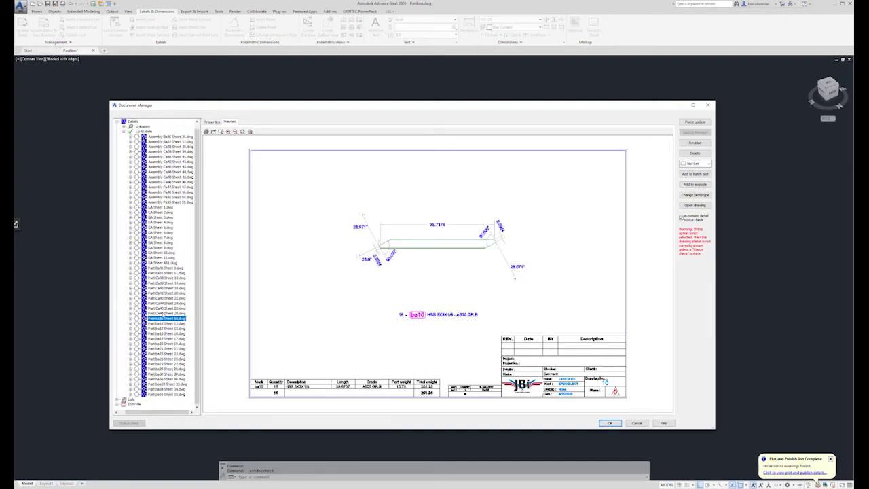
{"action": "left_click", "coordinate": [161, 323]}
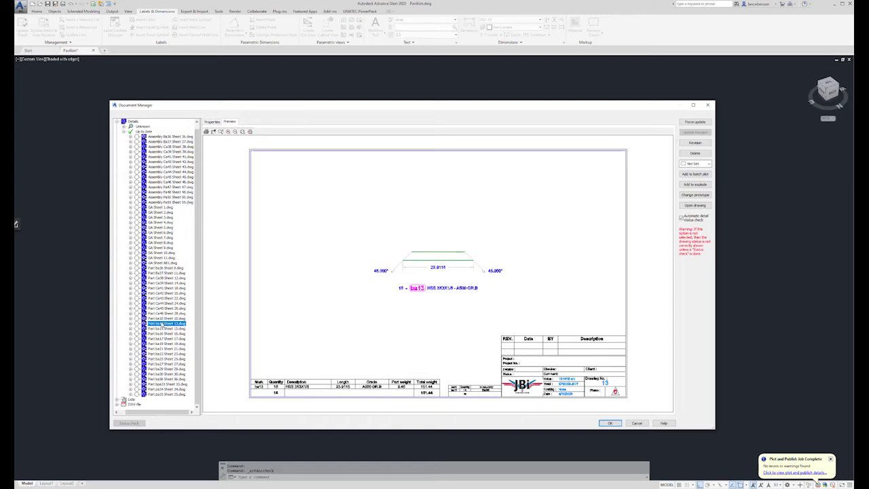
{"action": "key", "text": "Down"}
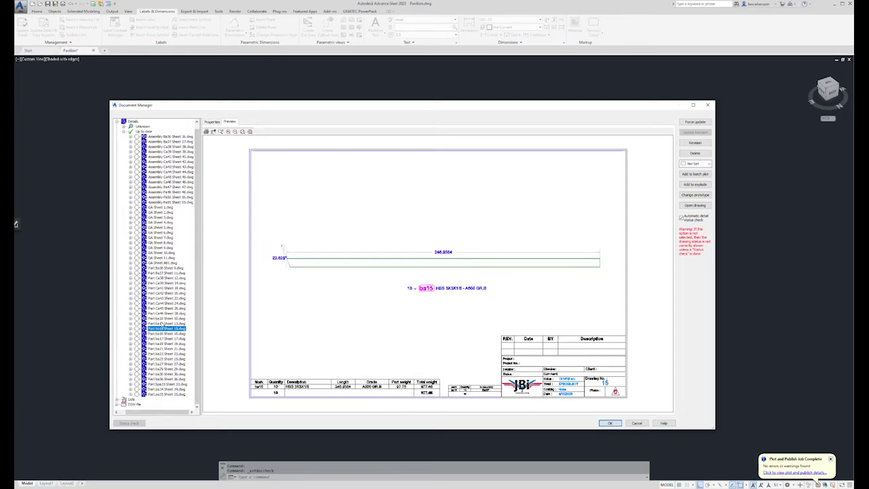
{"action": "key", "text": "Down"}
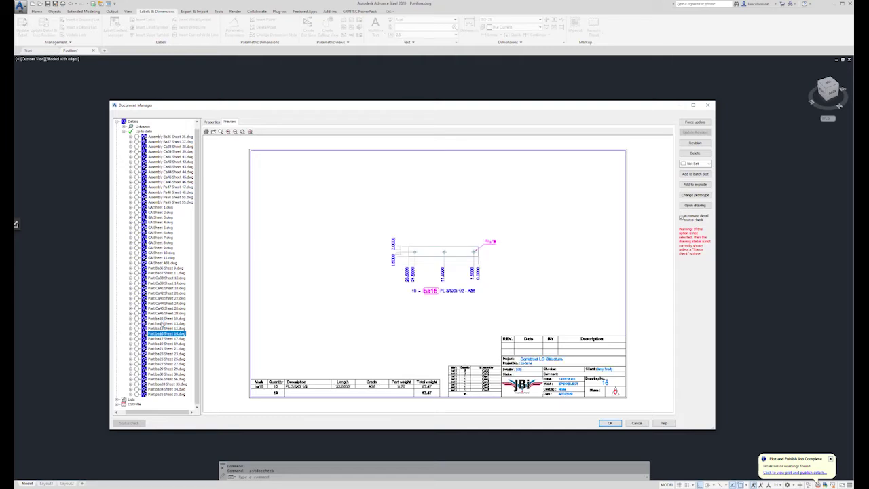
{"action": "key", "text": "Down"}
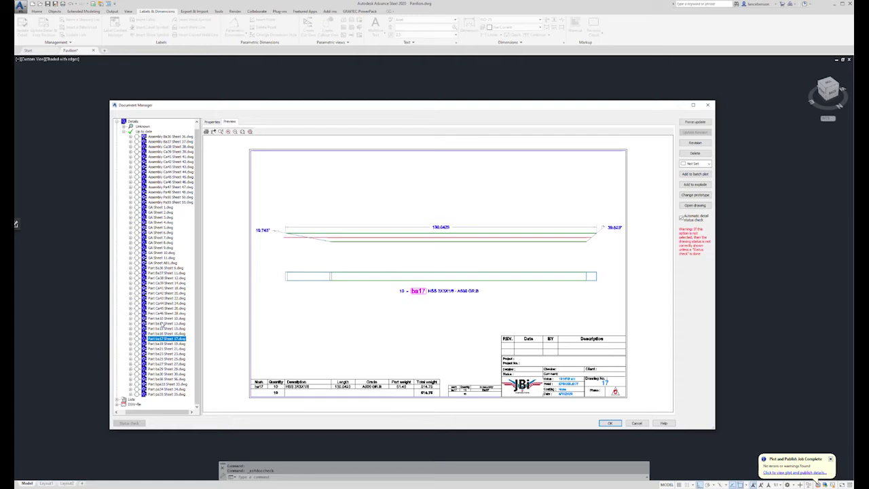
{"action": "key", "text": "Down"}
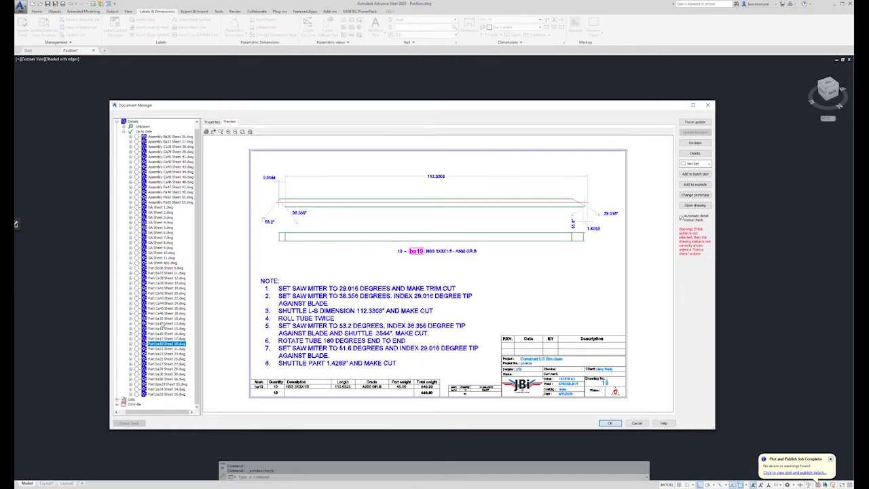
Step: Open the Part ba19 Sheet 19 drawing and examine its mitered-end dimensions and saw-cutting notes
{"action": "double_click", "coordinate": [171, 345]}
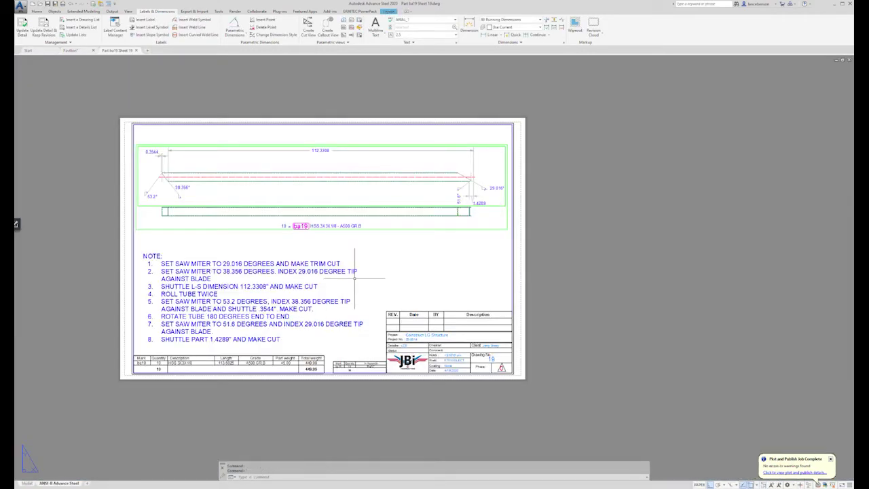
{"action": "middle_click_drag", "start_coordinate": [191, 236], "coordinate": [215, 237]}
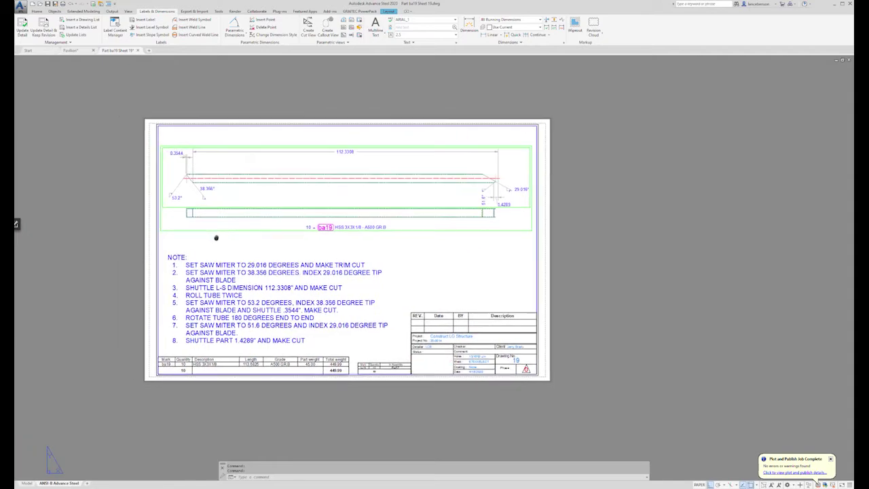
{"action": "scroll", "coordinate": [175, 233], "scroll_direction": "up", "scroll_amount": 2}
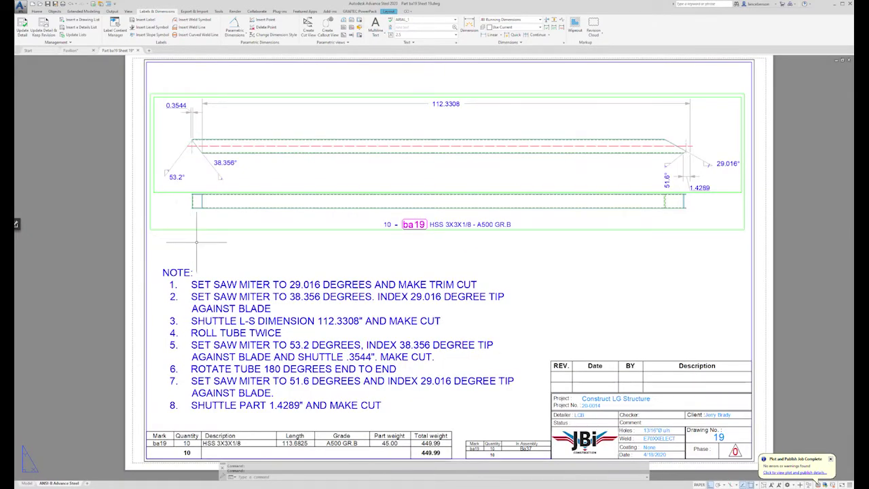
{"action": "scroll", "coordinate": [196, 241], "scroll_direction": "down", "scroll_amount": 2}
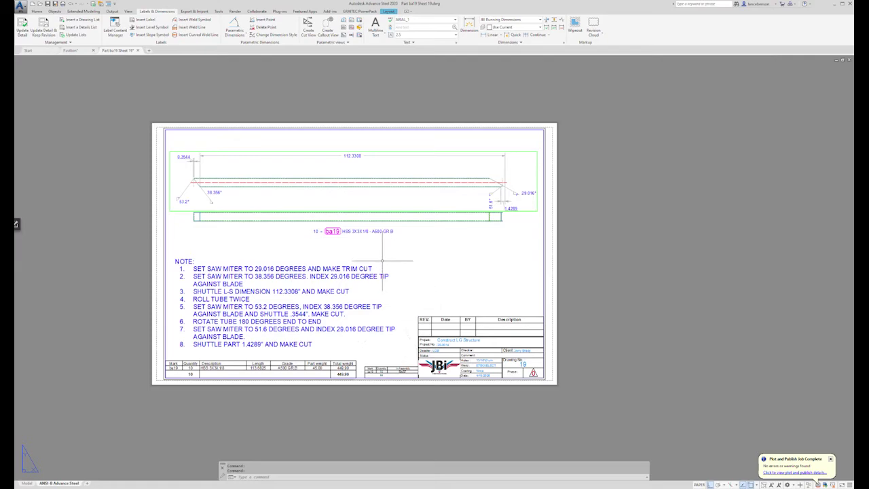
{"action": "scroll", "coordinate": [262, 178], "scroll_direction": "up", "scroll_amount": 4}
{"action": "scroll", "coordinate": [261, 180], "scroll_direction": "down", "scroll_amount": 4}
{"action": "scroll", "coordinate": [172, 197], "scroll_direction": "up", "scroll_amount": 4}
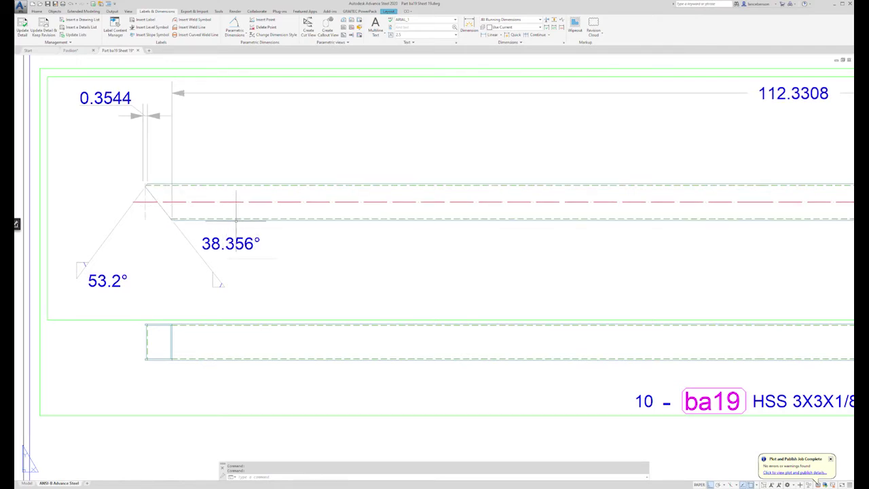
Step: Turn off the system line and helper line display of the beam in the ba19 sheet's upper view
{"action": "double_click", "coordinate": [236, 204]}
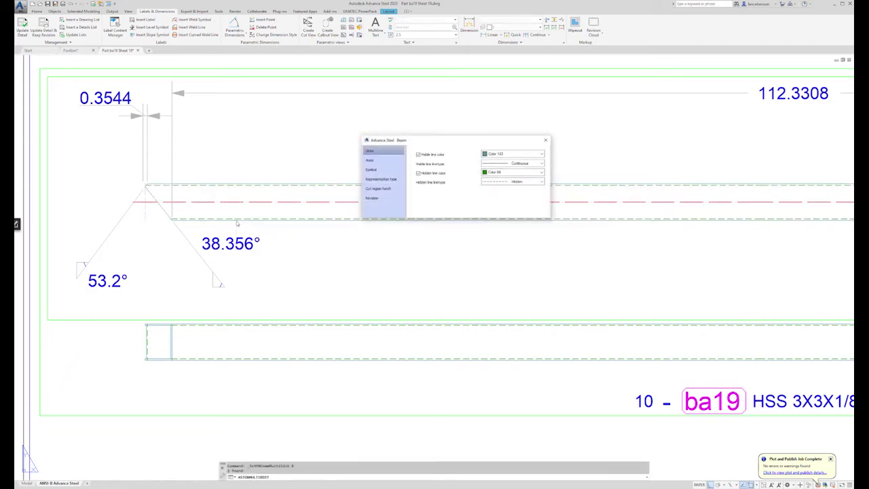
{"action": "left_click", "coordinate": [383, 161]}
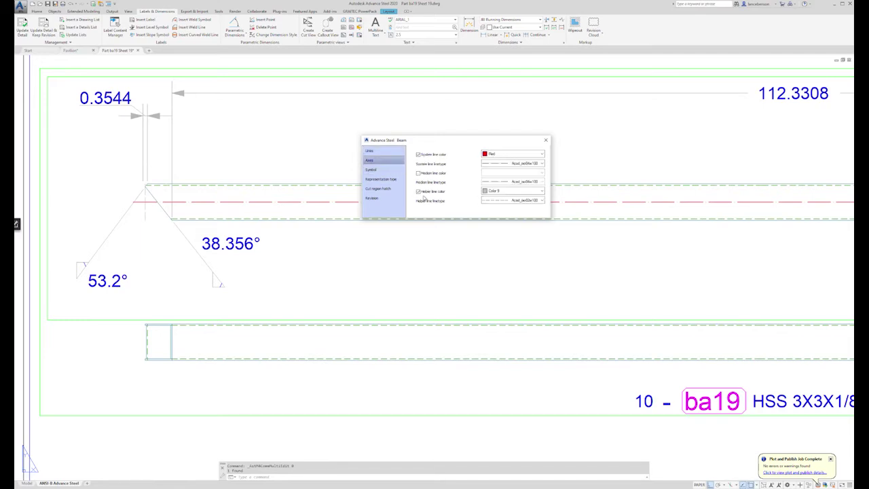
{"action": "left_click", "coordinate": [418, 155]}
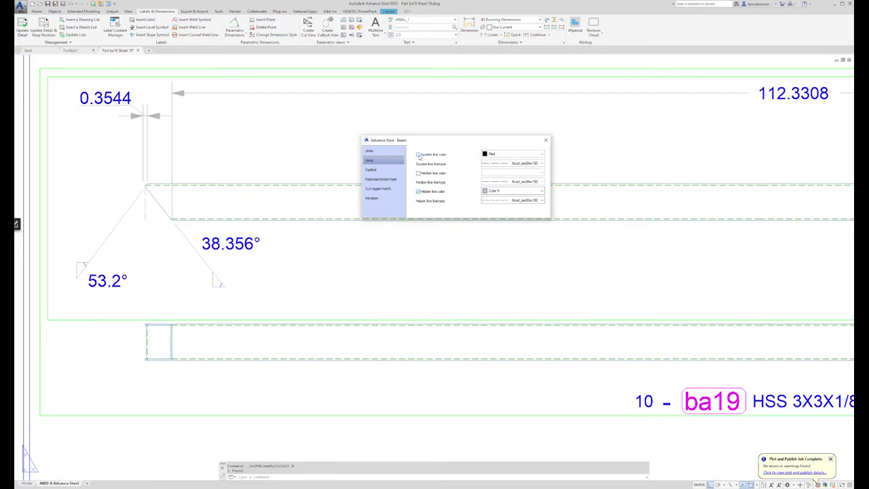
{"action": "left_click", "coordinate": [419, 192]}
{"action": "scroll", "coordinate": [369, 189], "scroll_direction": "down", "scroll_amount": 5}
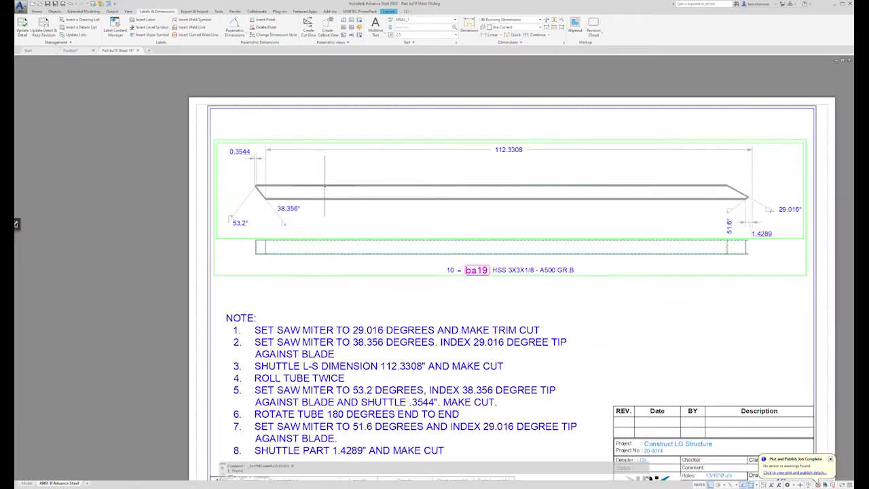
{"action": "scroll", "coordinate": [574, 176], "scroll_direction": "up", "scroll_amount": 5}
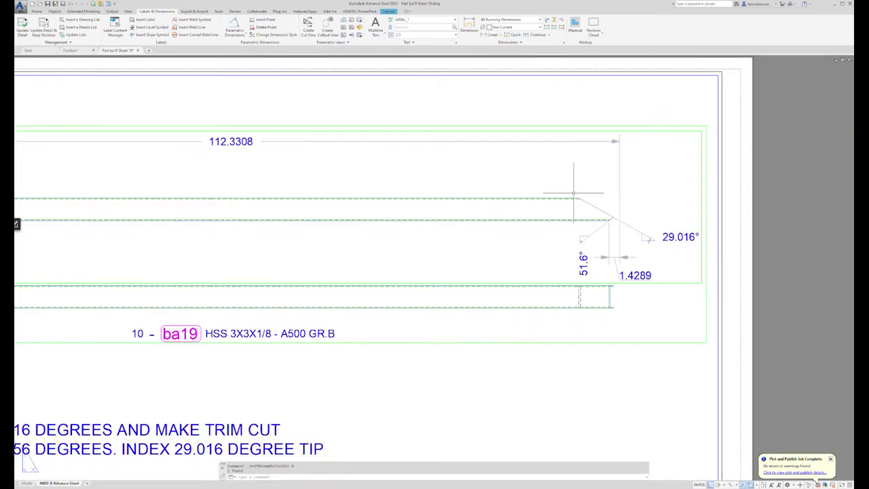
{"action": "scroll", "coordinate": [574, 194], "scroll_direction": "down", "scroll_amount": 2}
{"action": "middle_click_drag", "start_coordinate": [401, 212], "coordinate": [444, 208]}
{"action": "middle_click_drag", "start_coordinate": [440, 281], "coordinate": [459, 227]}
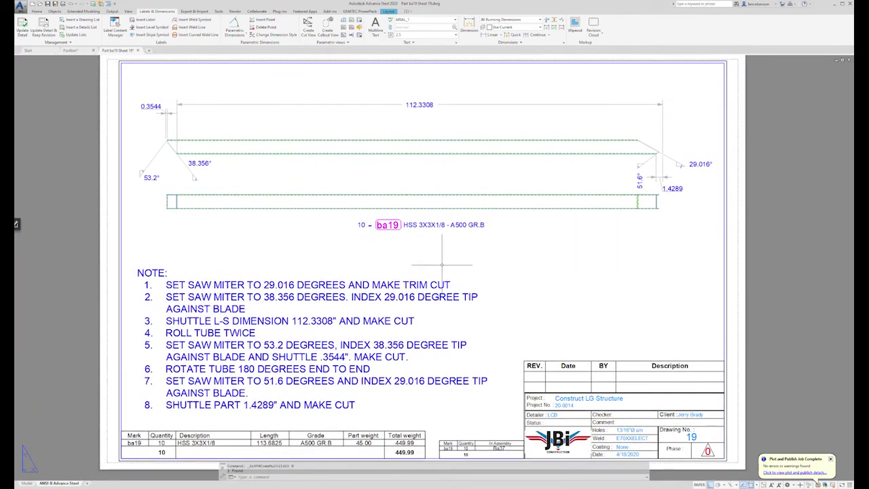
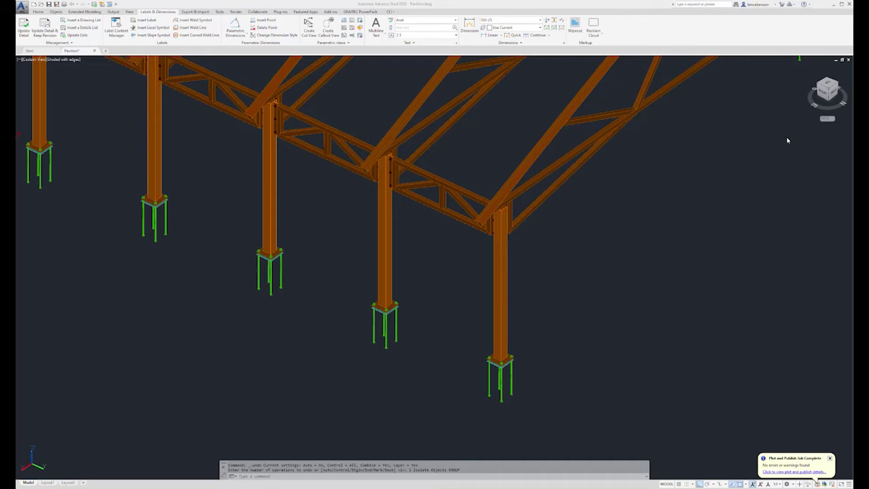
Step: Isolate the end-bay truss with its end plates between the last two columns in the Pavilion model
{"action": "left_click", "coordinate": [830, 94]}
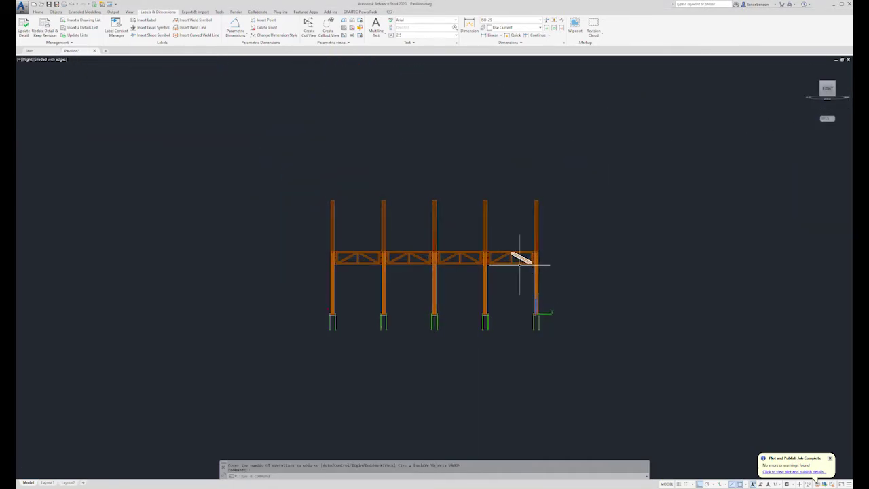
{"action": "middle_click_drag", "start_coordinate": [509, 271], "coordinate": [491, 300], "text": "shift"}
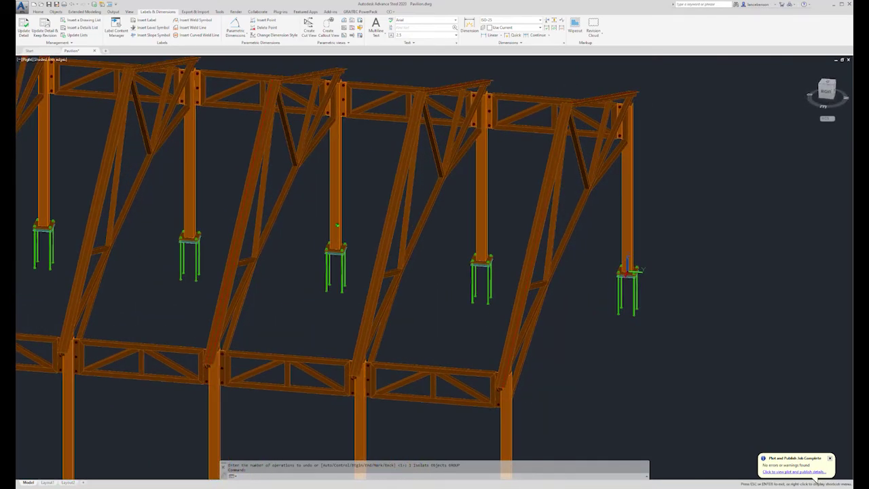
{"action": "scroll", "coordinate": [390, 392], "scroll_direction": "up", "scroll_amount": 5}
{"action": "left_click", "coordinate": [625, 259]}
{"action": "left_click", "coordinate": [447, 416]}
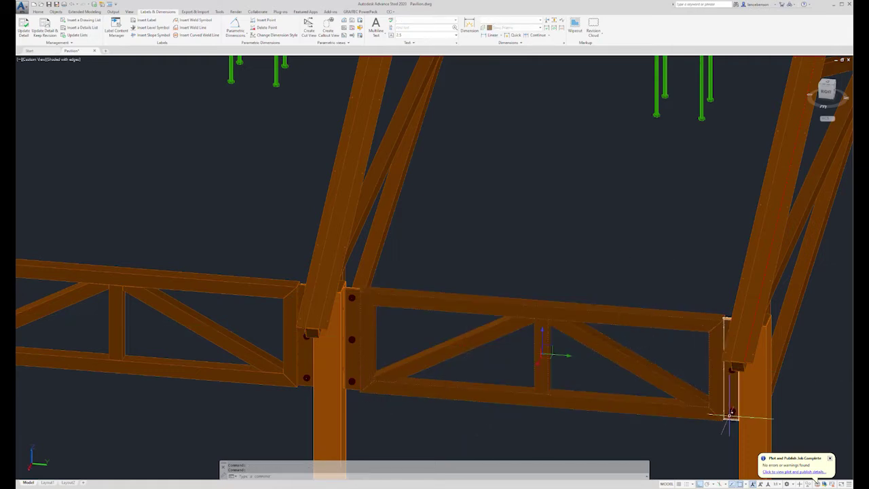
{"action": "scroll", "coordinate": [731, 413], "scroll_direction": "up", "scroll_amount": 4}
{"action": "scroll", "coordinate": [534, 349], "scroll_direction": "down", "scroll_amount": 5}
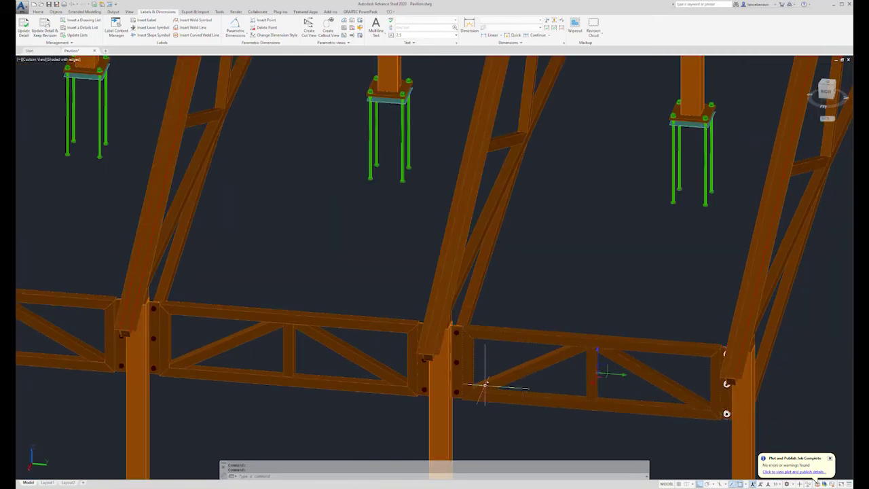
{"action": "scroll", "coordinate": [494, 378], "scroll_direction": "up", "scroll_amount": 5}
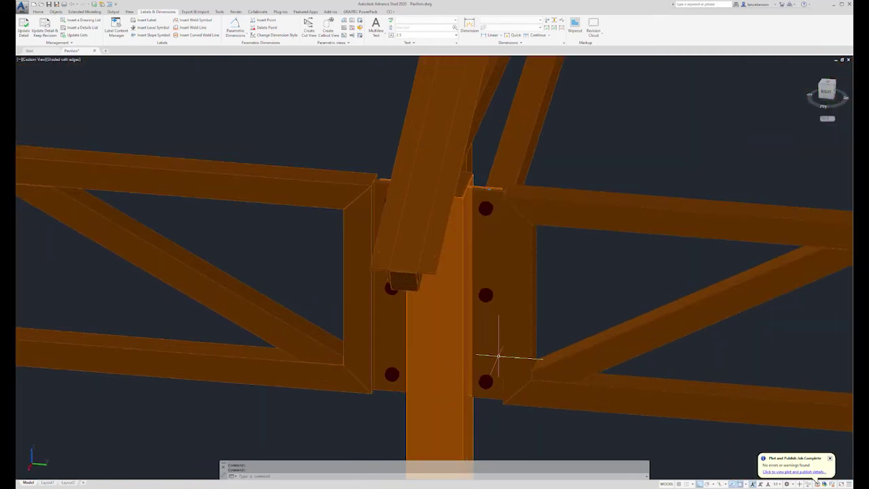
{"action": "scroll", "coordinate": [493, 359], "scroll_direction": "down", "scroll_amount": 6}
{"action": "right_click", "coordinate": [570, 240]}
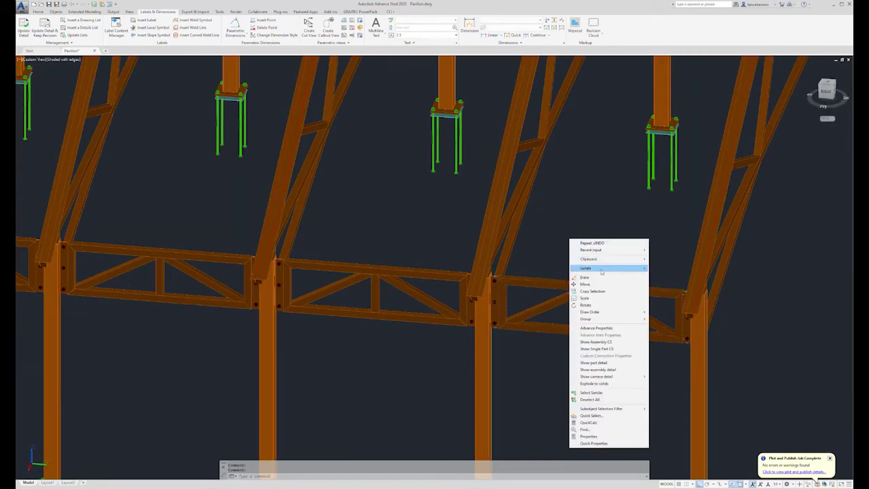
{"action": "mouse_move", "coordinate": [599, 269]}
{"action": "left_click", "coordinate": [669, 268]}
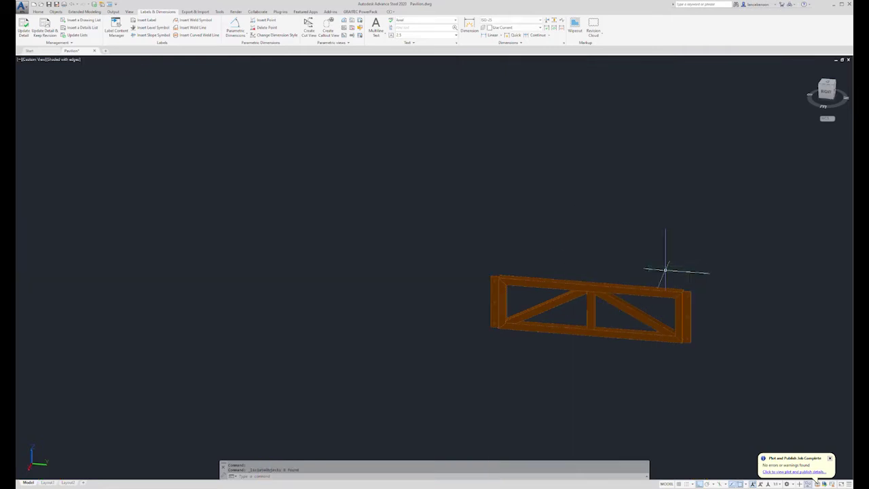
Step: Select the whole isolated truss and examine its web members, mitered corners and drilled end plates
{"action": "scroll", "coordinate": [625, 274], "scroll_direction": "up", "scroll_amount": 3}
{"action": "scroll", "coordinate": [622, 277], "scroll_direction": "down", "scroll_amount": 5}
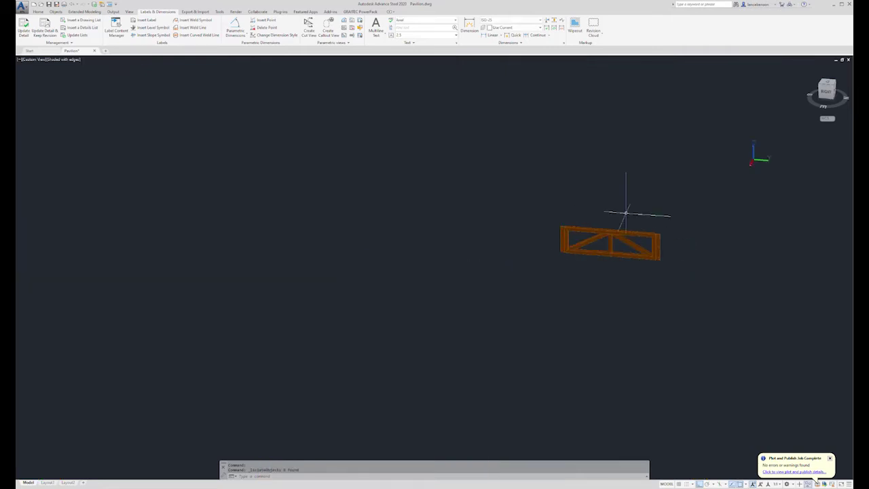
{"action": "left_click", "coordinate": [673, 222]}
{"action": "left_click", "coordinate": [480, 301]}
{"action": "scroll", "coordinate": [651, 233], "scroll_direction": "up", "scroll_amount": 8}
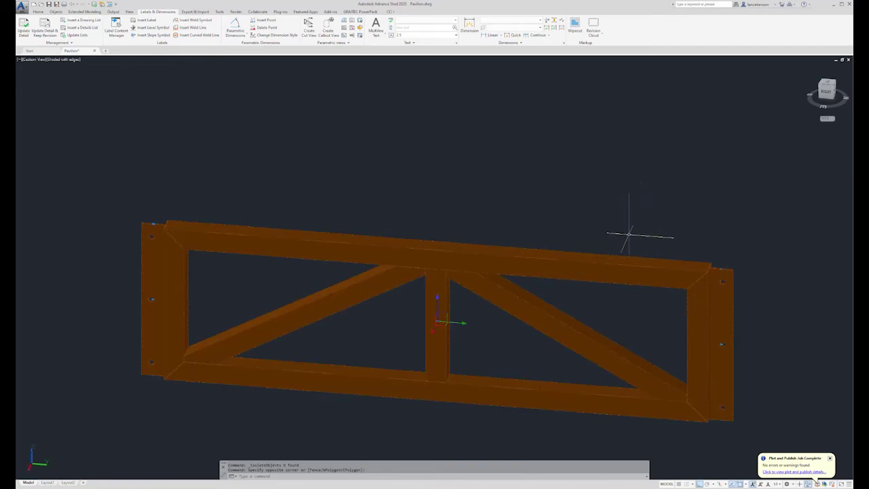
{"action": "middle_click_drag", "start_coordinate": [563, 285], "coordinate": [575, 301], "text": "shift"}
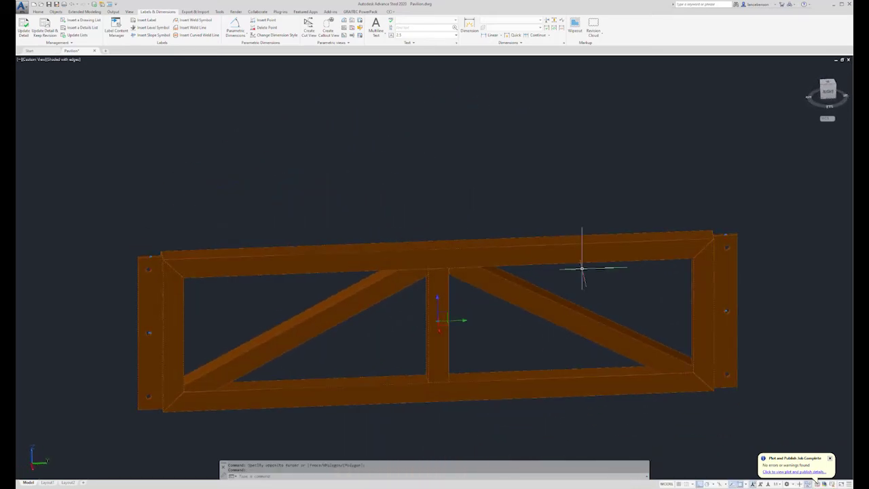
{"action": "scroll", "coordinate": [587, 238], "scroll_direction": "down", "scroll_amount": 3}
{"action": "scroll", "coordinate": [543, 243], "scroll_direction": "up", "scroll_amount": 4}
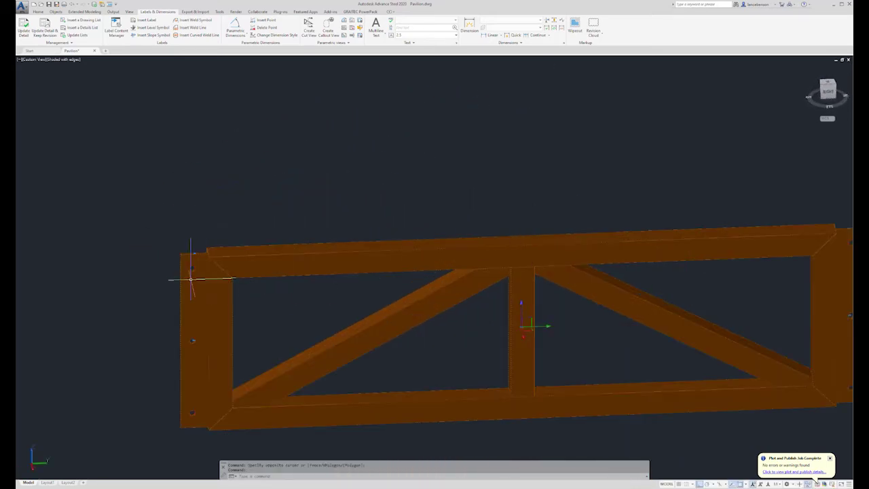
Step: Inspect the isolated truss's upper corner, where the chord meets the end upright and drilled plate, from several angles
{"action": "scroll", "coordinate": [197, 275], "scroll_direction": "up", "scroll_amount": 3}
{"action": "middle_click_drag", "start_coordinate": [204, 271], "coordinate": [288, 264], "text": "shift"}
{"action": "scroll", "coordinate": [288, 264], "scroll_direction": "down", "scroll_amount": 5}
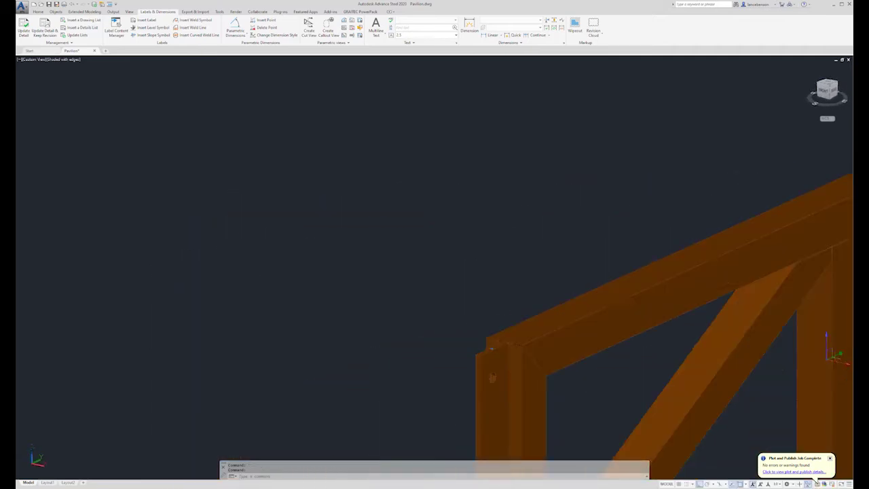
{"action": "scroll", "coordinate": [345, 292], "scroll_direction": "up", "scroll_amount": 4}
{"action": "middle_click_drag", "start_coordinate": [354, 304], "coordinate": [413, 305], "text": "shift"}
{"action": "scroll", "coordinate": [658, 276], "scroll_direction": "up", "scroll_amount": 4}
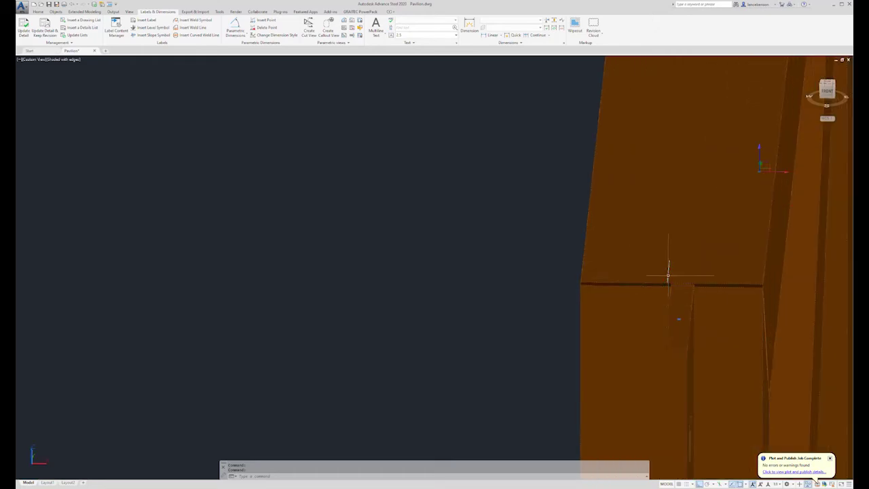
{"action": "scroll", "coordinate": [577, 255], "scroll_direction": "down", "scroll_amount": 3}
{"action": "scroll", "coordinate": [594, 258], "scroll_direction": "down", "scroll_amount": 2}
{"action": "middle_click_drag", "start_coordinate": [621, 262], "coordinate": [476, 254], "text": "shift"}
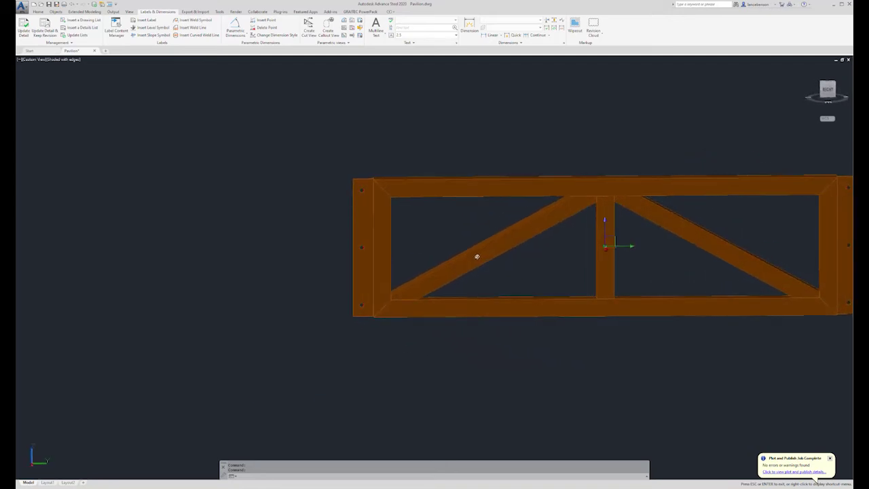
{"action": "middle_click_drag", "start_coordinate": [549, 246], "coordinate": [410, 268], "text": "shift"}
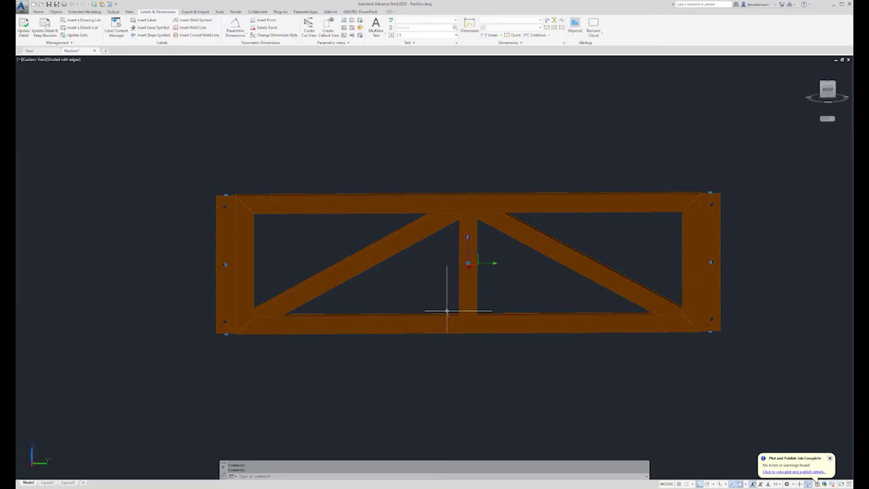
Step: Isolate the truss's upper and lower chord beams, hiding the web members, end uprights and end plates
{"action": "left_click", "coordinate": [444, 286]}
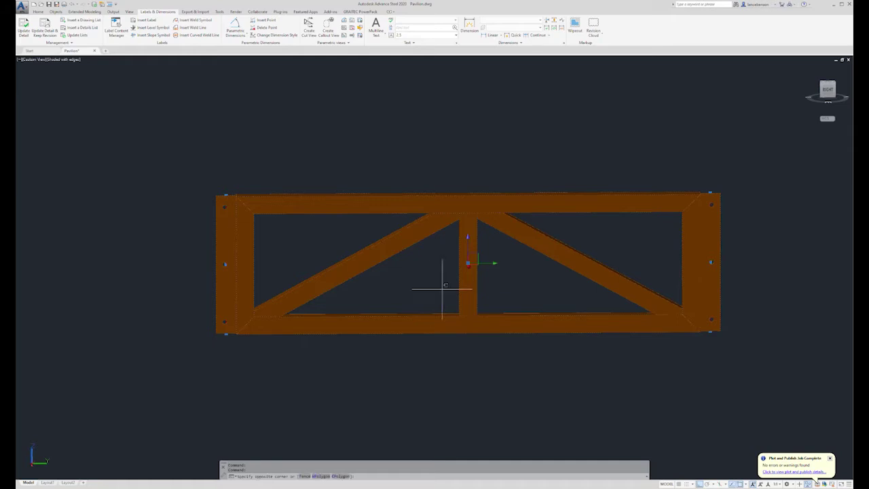
{"action": "key", "text": "Escape"}
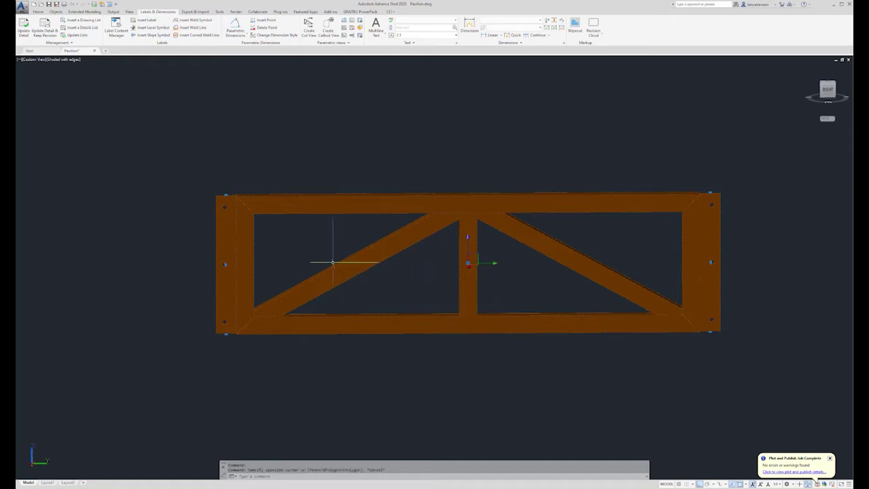
{"action": "left_click", "coordinate": [329, 186]}
{"action": "left_click", "coordinate": [311, 226]}
{"action": "left_click", "coordinate": [416, 309]}
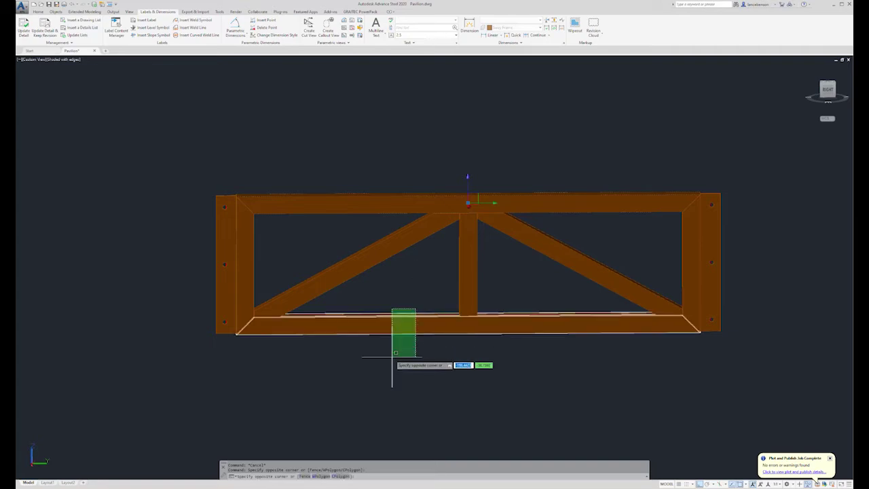
{"action": "left_click", "coordinate": [393, 356]}
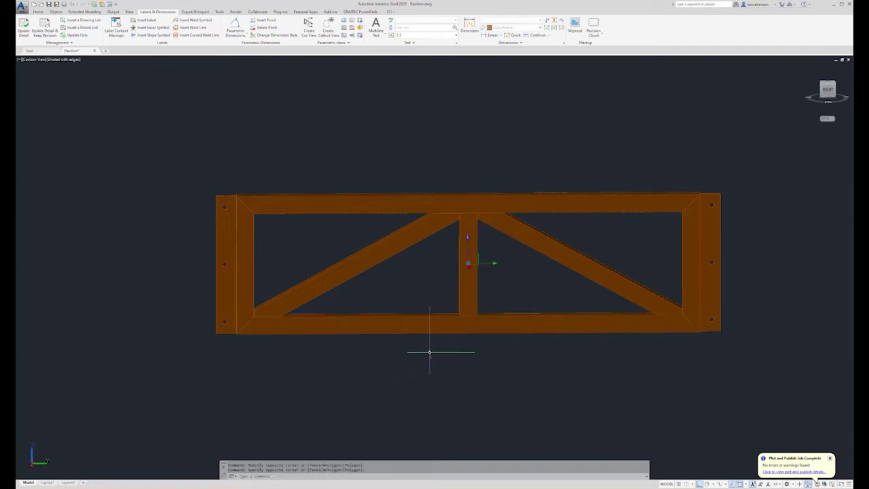
{"action": "mouse_move", "coordinate": [423, 359]}
{"action": "middle_mouse_down", "text": "shift"}
{"action": "mouse_move", "coordinate": [516, 362]}
{"action": "mouse_move", "coordinate": [426, 357]}
{"action": "mouse_move", "coordinate": [432, 353]}
{"action": "middle_mouse_up", "text": "shift"}
{"action": "scroll", "coordinate": [435, 350], "scroll_direction": "down", "scroll_amount": 2}
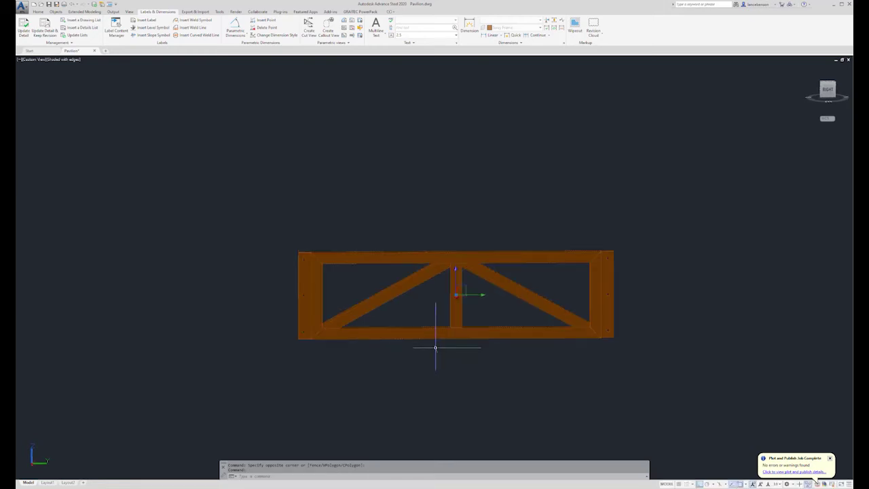
{"action": "right_click", "coordinate": [492, 107]}
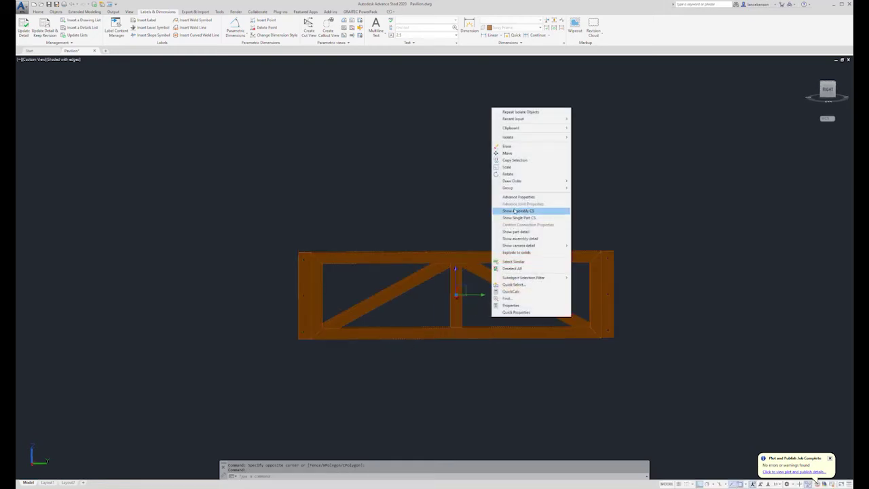
{"action": "mouse_move", "coordinate": [517, 139]}
{"action": "left_click", "coordinate": [585, 137]}
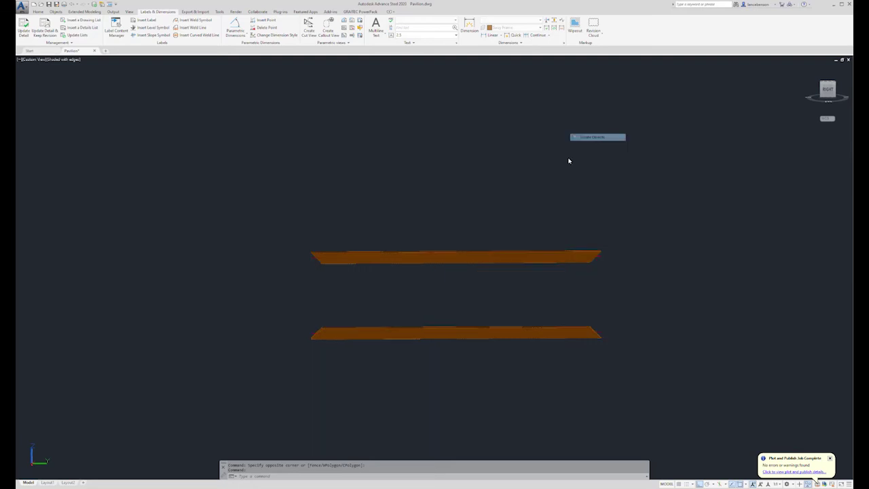
Step: Show the two isolated chords square-on in the Right view
{"action": "scroll", "coordinate": [494, 258], "scroll_direction": "up", "scroll_amount": 3}
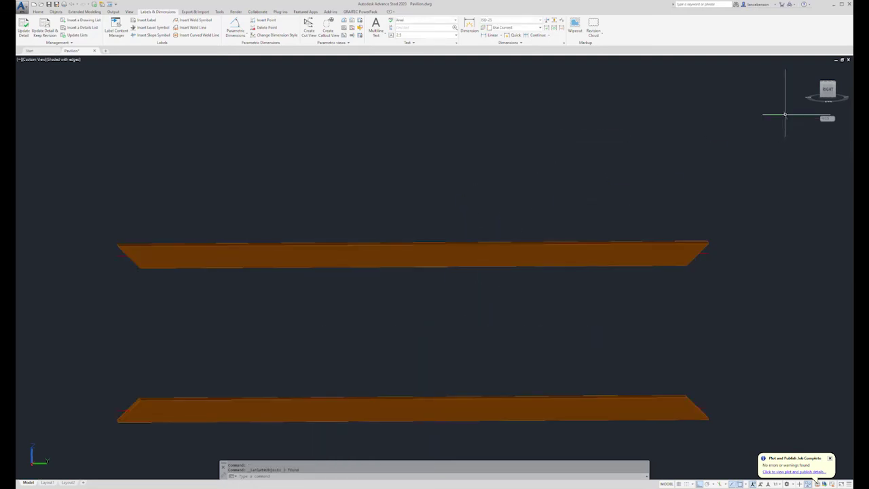
{"action": "left_click", "coordinate": [807, 68]}
{"action": "scroll", "coordinate": [517, 258], "scroll_direction": "up", "scroll_amount": 6}
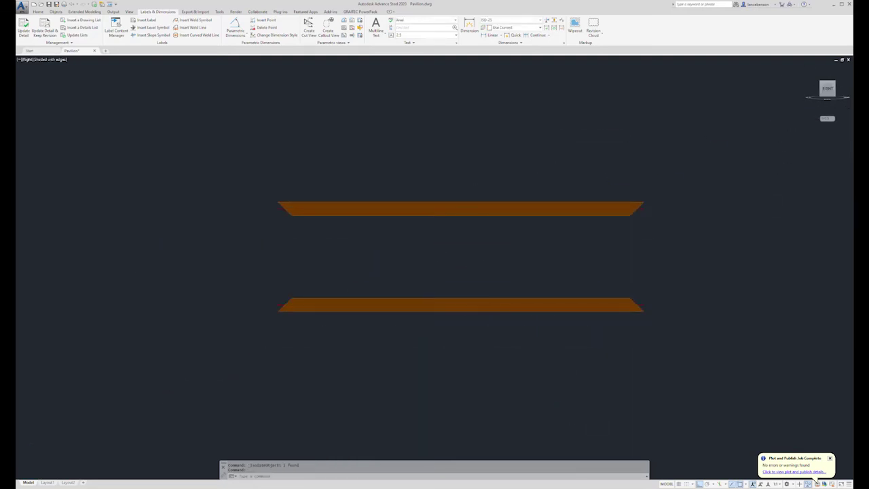
{"action": "scroll", "coordinate": [491, 265], "scroll_direction": "down", "scroll_amount": 1}
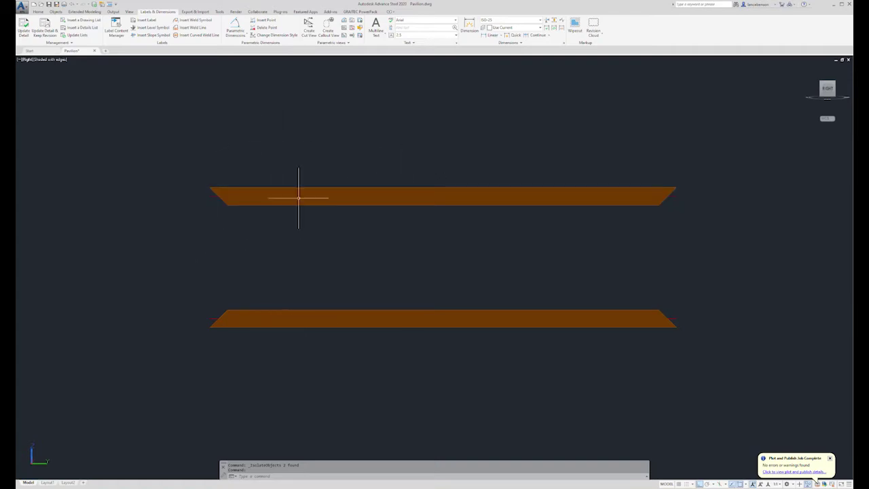
{"action": "left_click", "coordinate": [582, 134]}
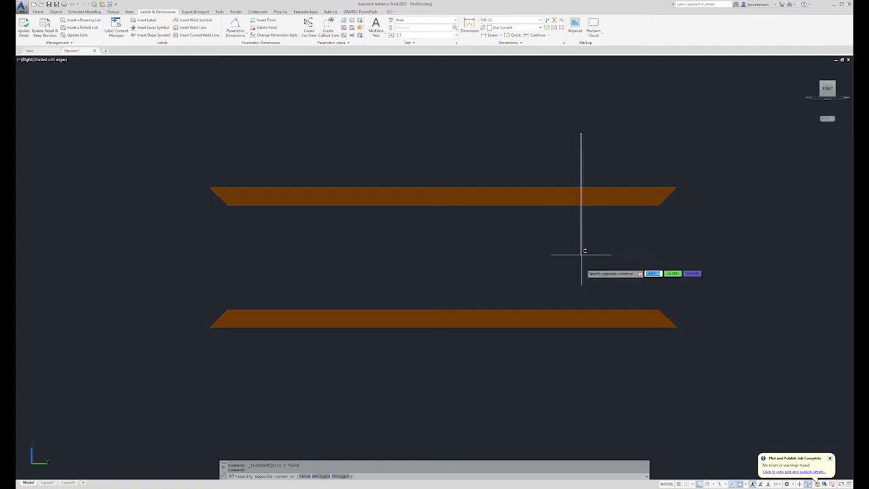
{"action": "left_click", "coordinate": [581, 151]}
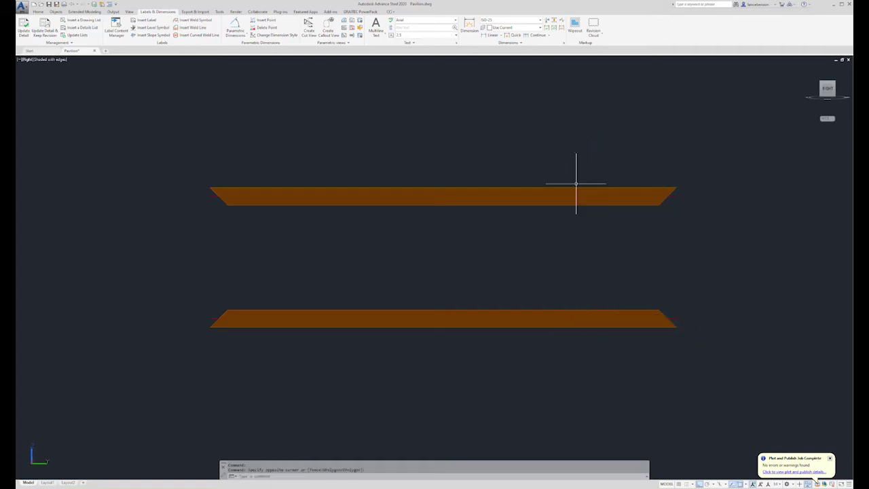
Step: Compare the mitered ends of the upper and lower chords up close at both ends
{"action": "scroll", "coordinate": [572, 175], "scroll_direction": "down", "scroll_amount": 2}
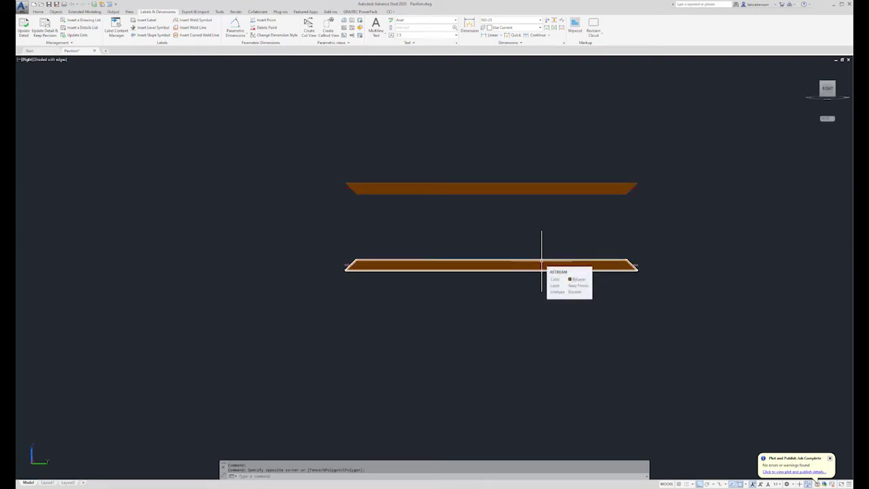
{"action": "scroll", "coordinate": [665, 181], "scroll_direction": "up", "scroll_amount": 8}
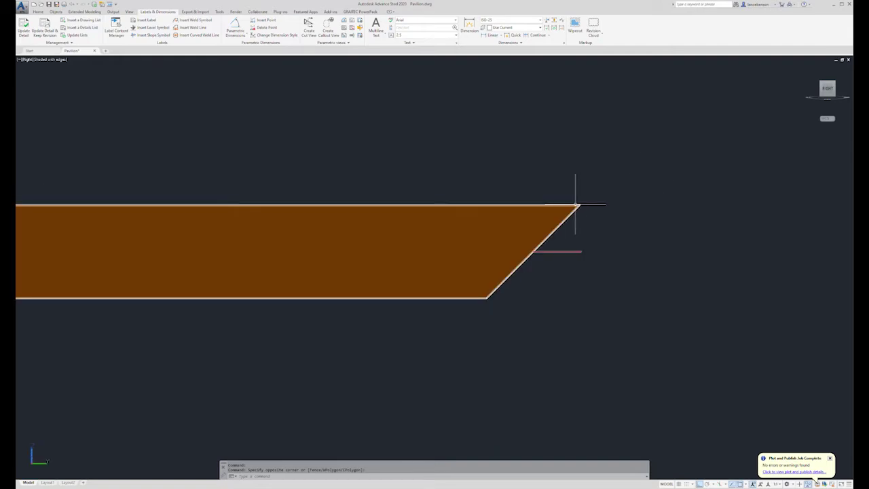
{"action": "scroll", "coordinate": [578, 209], "scroll_direction": "down", "scroll_amount": 6}
{"action": "scroll", "coordinate": [576, 272], "scroll_direction": "up", "scroll_amount": 10}
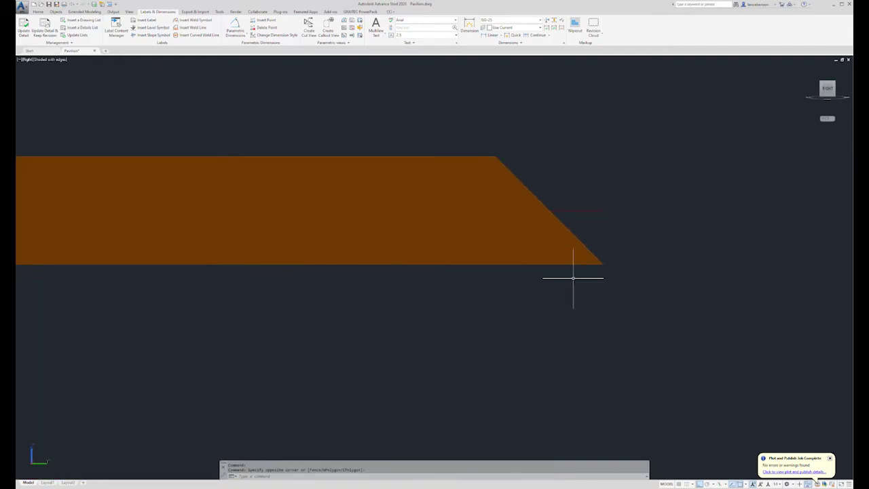
{"action": "scroll", "coordinate": [601, 262], "scroll_direction": "down", "scroll_amount": 8}
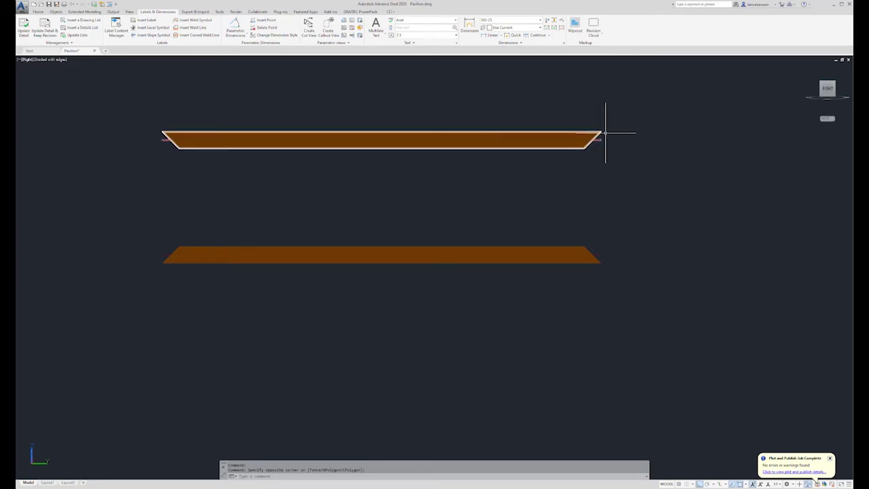
{"action": "scroll", "coordinate": [606, 133], "scroll_direction": "down", "scroll_amount": 2}
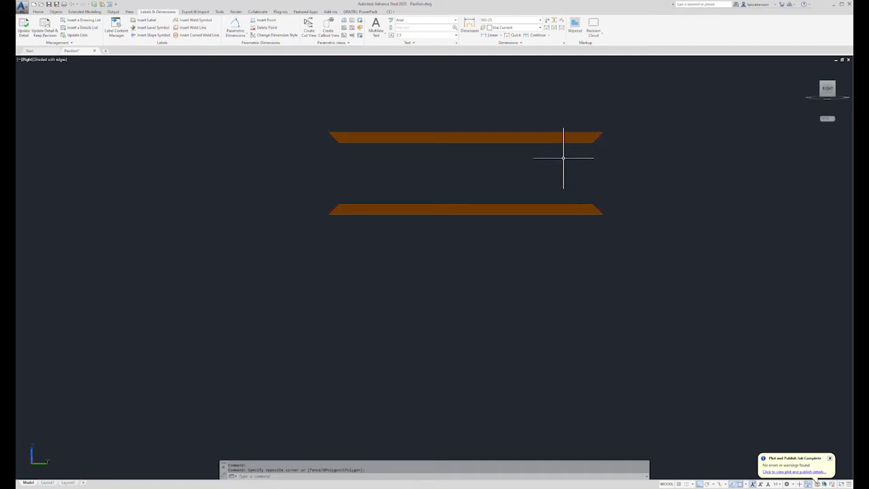
{"action": "scroll", "coordinate": [601, 131], "scroll_direction": "up", "scroll_amount": 5}
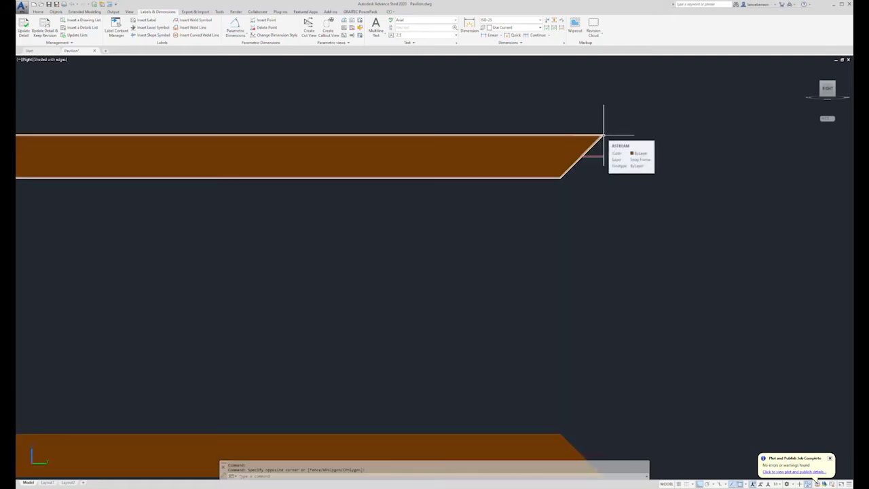
{"action": "scroll", "coordinate": [603, 135], "scroll_direction": "down", "scroll_amount": 5}
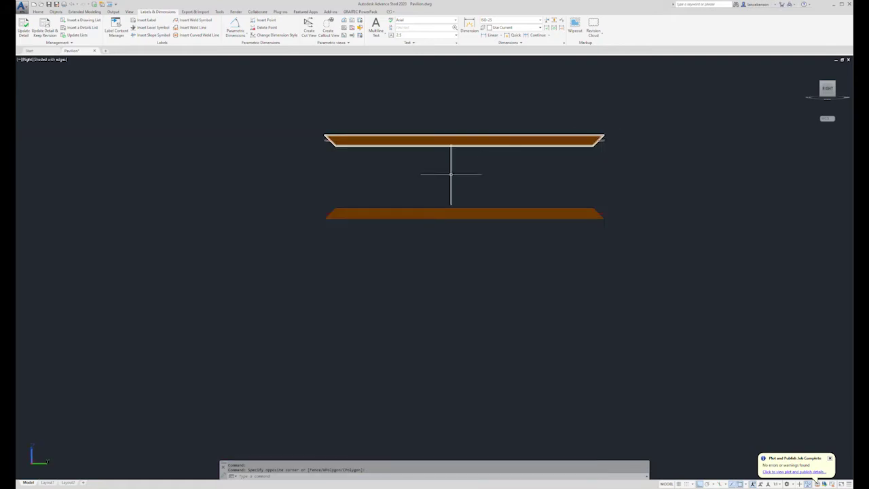
{"action": "scroll", "coordinate": [326, 214], "scroll_direction": "up", "scroll_amount": 5}
{"action": "scroll", "coordinate": [319, 213], "scroll_direction": "down", "scroll_amount": 5}
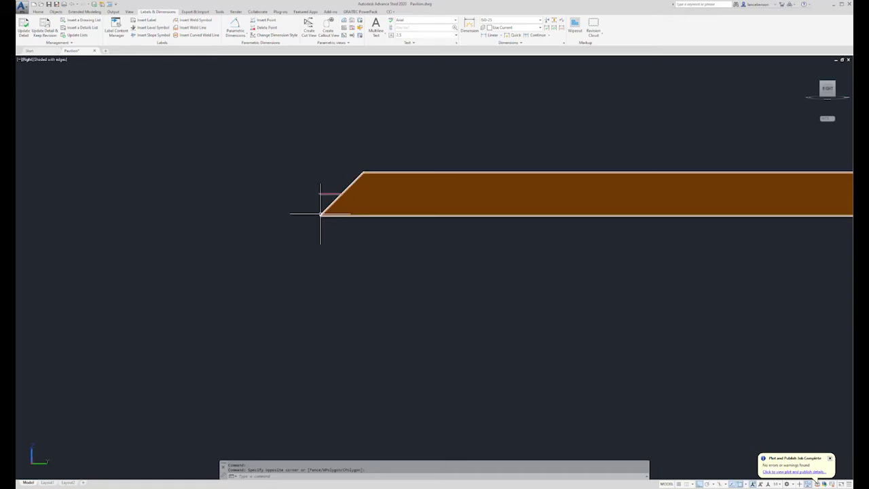
{"action": "scroll", "coordinate": [323, 168], "scroll_direction": "up", "scroll_amount": 4}
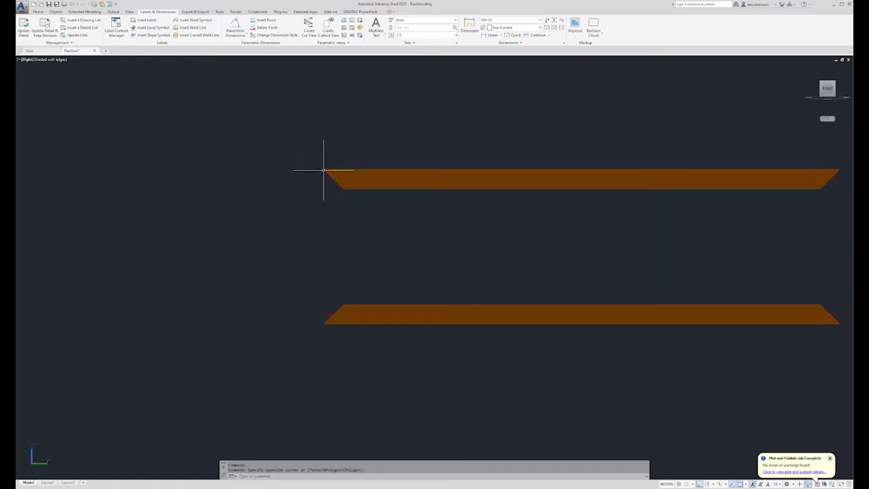
{"action": "scroll", "coordinate": [324, 166], "scroll_direction": "down", "scroll_amount": 2}
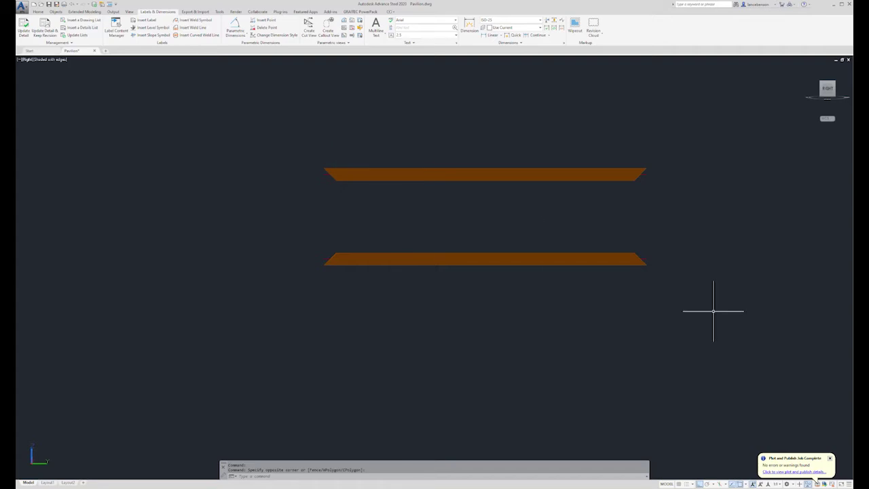
{"action": "scroll", "coordinate": [646, 265], "scroll_direction": "up", "scroll_amount": 7}
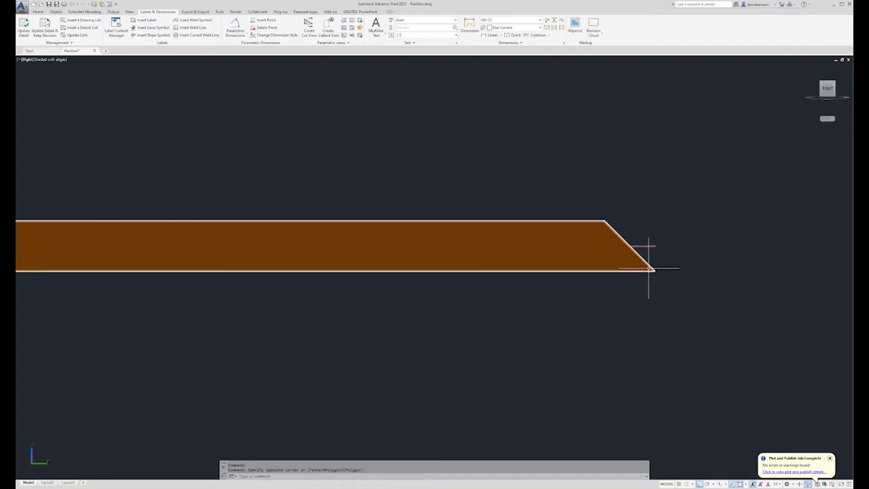
{"action": "scroll", "coordinate": [648, 269], "scroll_direction": "down", "scroll_amount": 6}
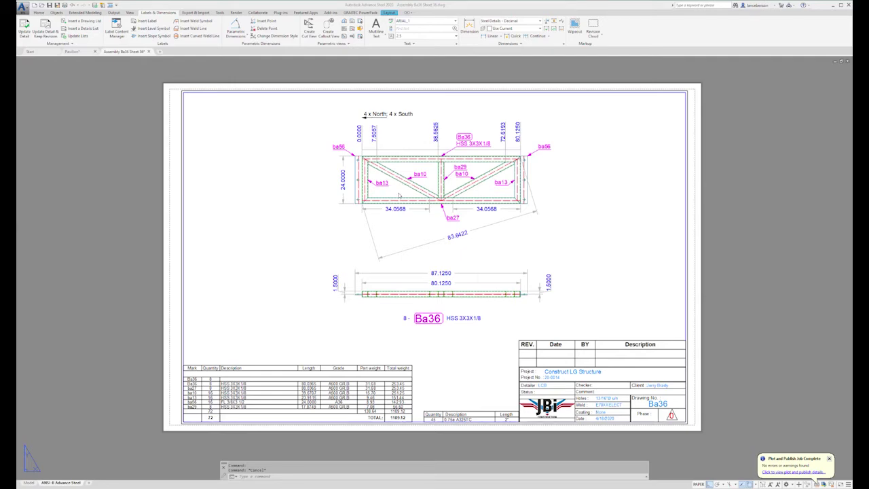
Step: Review the truss dimensions and part marks in the Assembly Ba36 Sheet 36 drawing, and close it with its changes saved
{"action": "scroll", "coordinate": [411, 162], "scroll_direction": "up", "scroll_amount": 5}
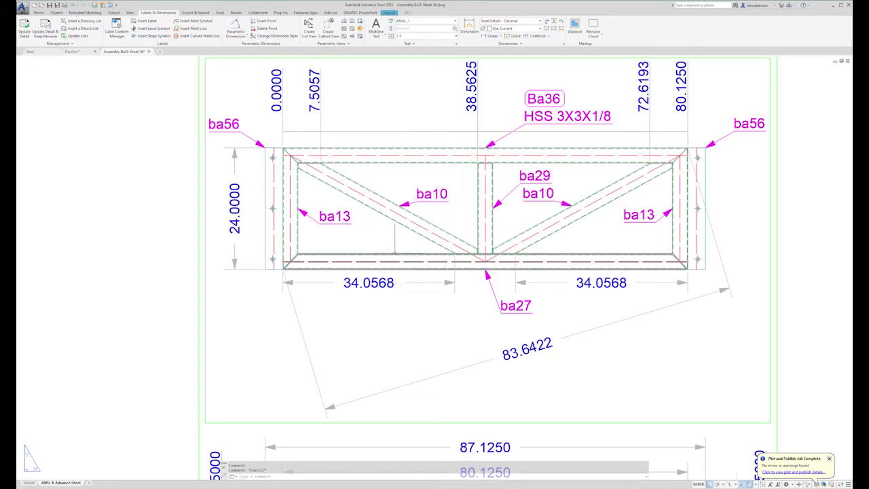
{"action": "scroll", "coordinate": [394, 254], "scroll_direction": "down", "scroll_amount": 2}
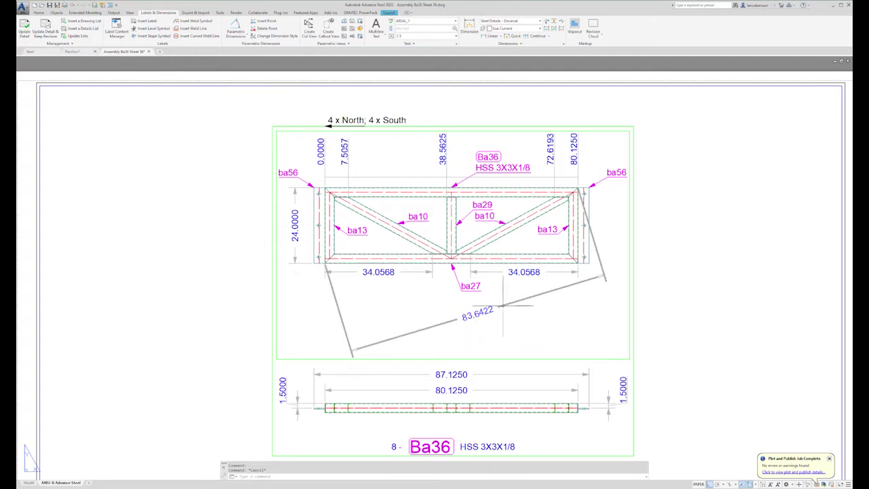
{"action": "mouse_move", "coordinate": [503, 306]}
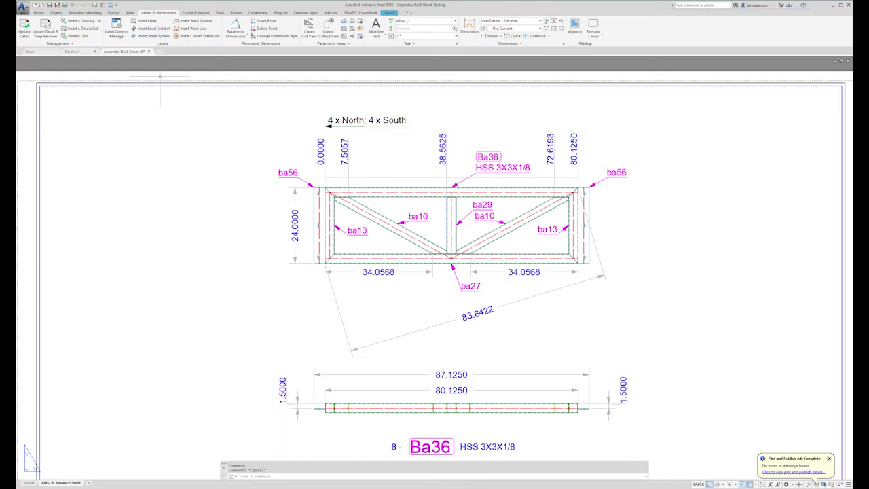
{"action": "left_click", "coordinate": [148, 52]}
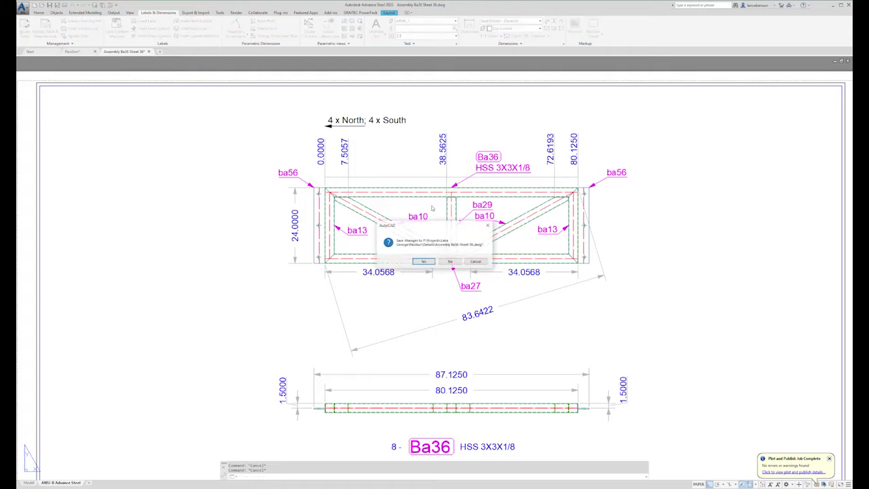
{"action": "left_click", "coordinate": [430, 262]}
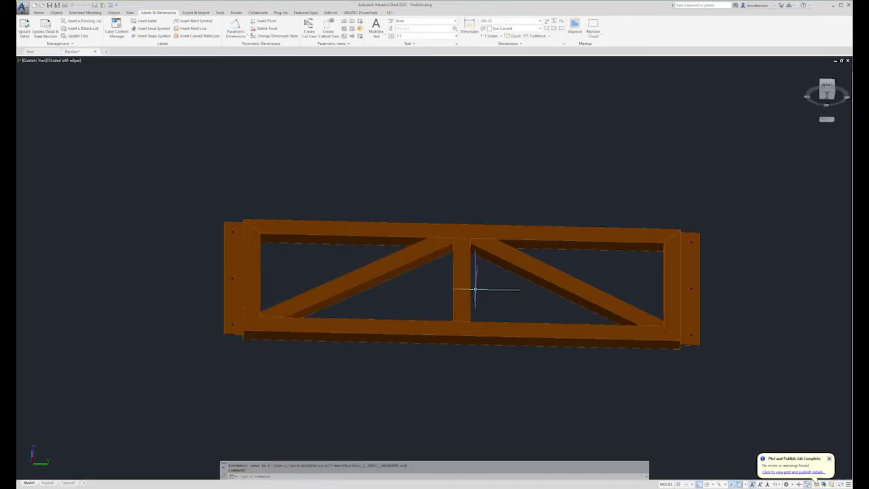
Step: Show the complete isolated truss square-on in the Right view of the Pavilion model
{"action": "middle_click_drag", "start_coordinate": [470, 287], "coordinate": [470, 316]}
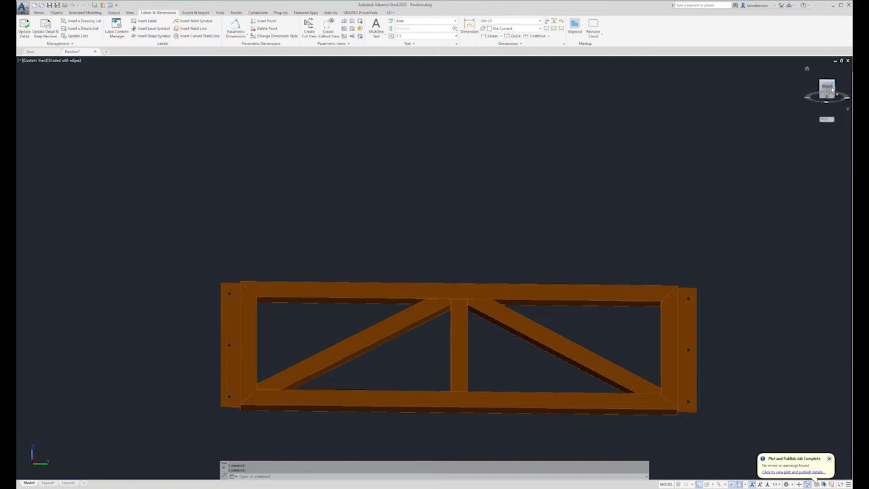
{"action": "left_click", "coordinate": [827, 89]}
{"action": "scroll", "coordinate": [514, 272], "scroll_direction": "up", "scroll_amount": 8}
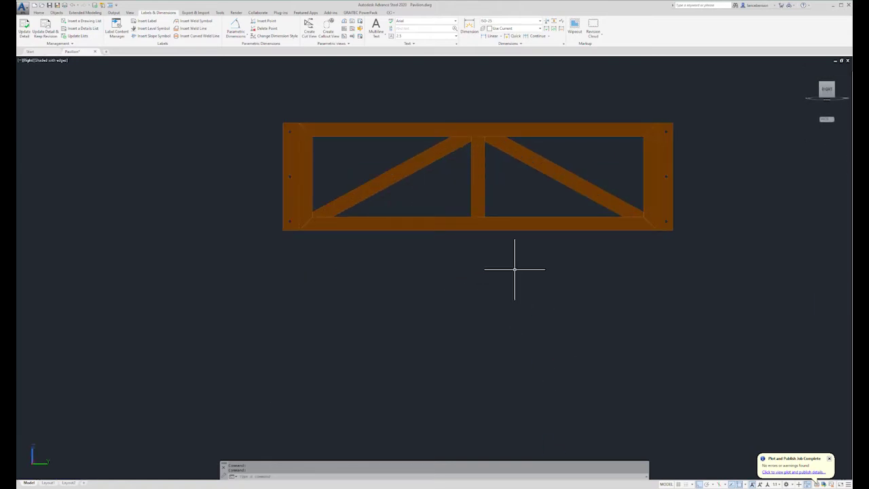
Step: Select the upper and lower chords of the isolated truss to examine them together
{"action": "middle_click_drag", "start_coordinate": [474, 224], "coordinate": [478, 302]}
{"action": "scroll", "coordinate": [446, 292], "scroll_direction": "up", "scroll_amount": 3}
{"action": "scroll", "coordinate": [448, 292], "scroll_direction": "down", "scroll_amount": 2}
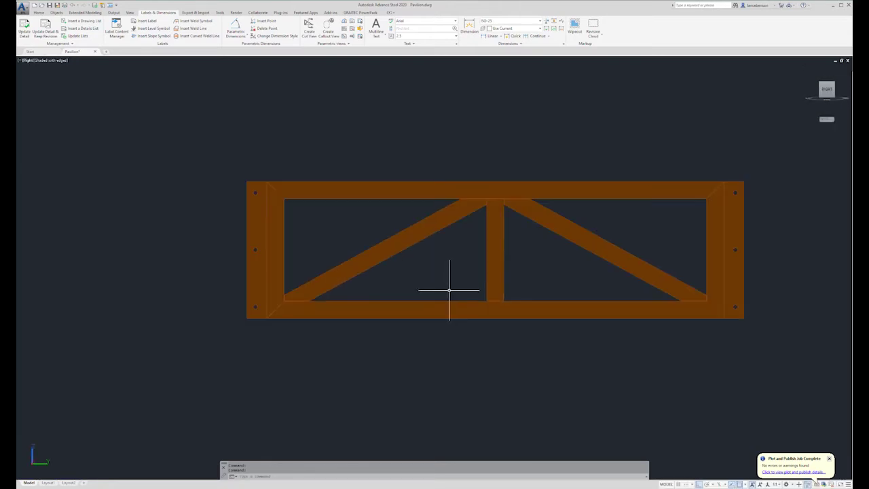
{"action": "left_click", "coordinate": [352, 161]}
{"action": "left_click", "coordinate": [308, 238]}
{"action": "left_click", "coordinate": [408, 290]}
{"action": "left_click", "coordinate": [374, 330]}
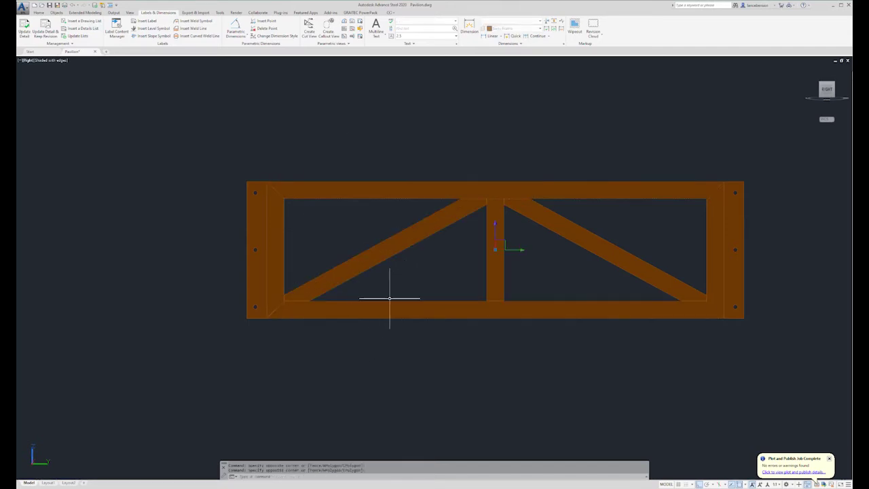
{"action": "middle_click_drag", "start_coordinate": [390, 301], "coordinate": [389, 299], "text": "shift"}
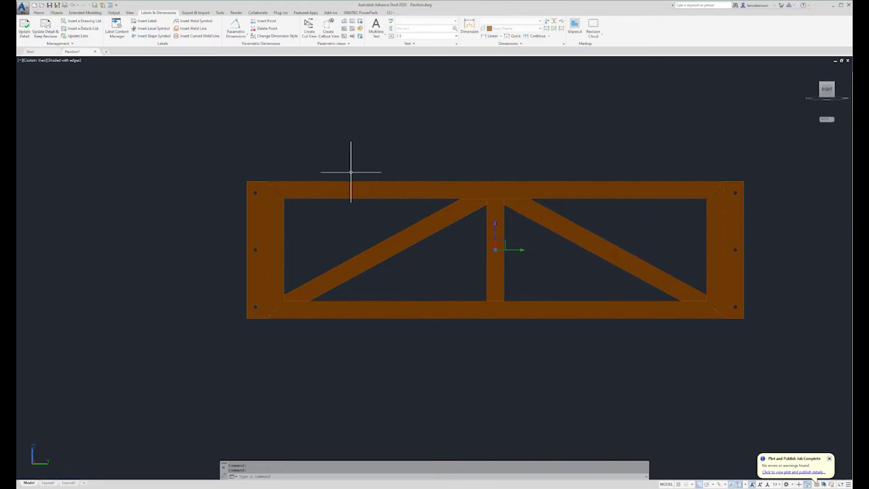
Step: Examine the miter joints between the upper chord and the end uprights up close at both upper corners
{"action": "scroll", "coordinate": [254, 181], "scroll_direction": "up", "scroll_amount": 8}
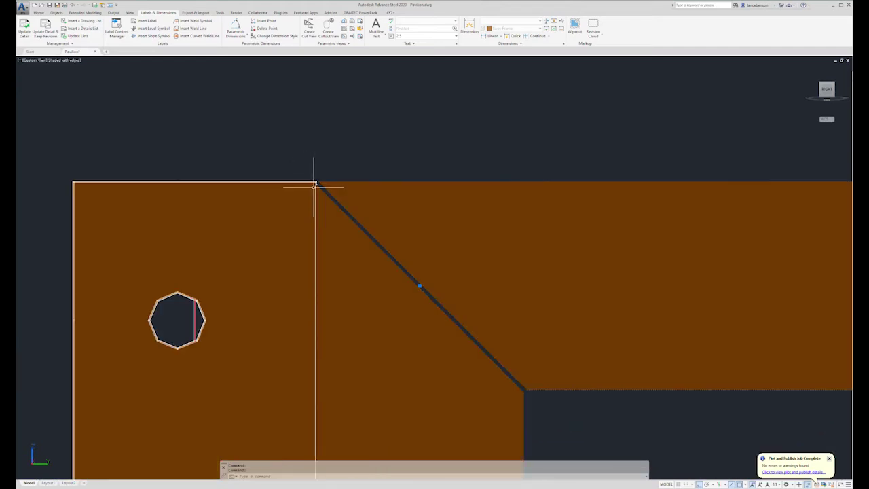
{"action": "scroll", "coordinate": [317, 185], "scroll_direction": "down", "scroll_amount": 5}
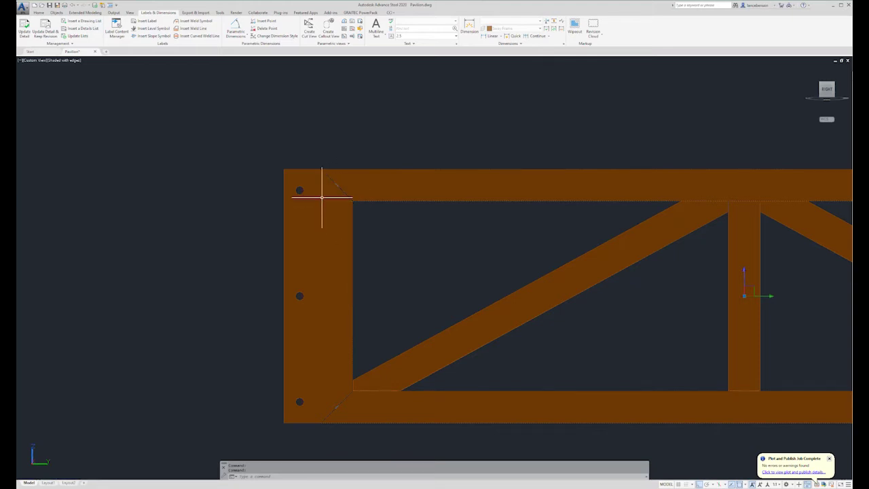
{"action": "scroll", "coordinate": [324, 178], "scroll_direction": "up", "scroll_amount": 6}
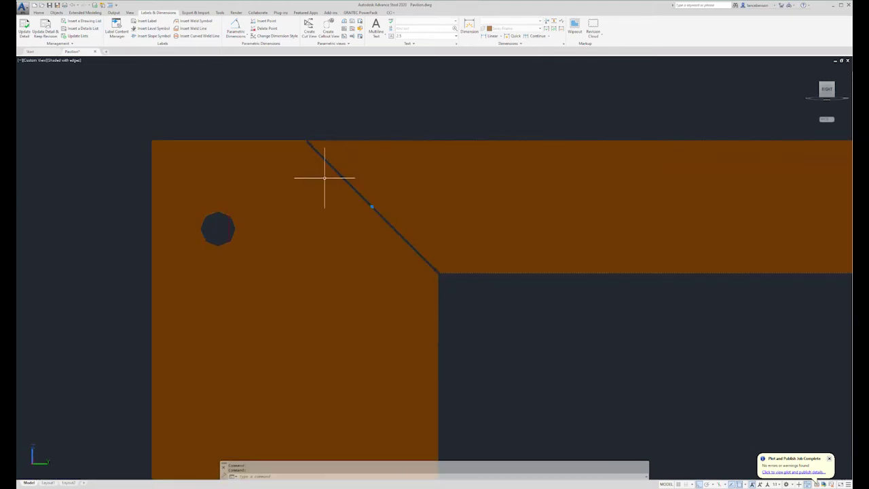
{"action": "scroll", "coordinate": [310, 146], "scroll_direction": "up", "scroll_amount": 4}
{"action": "left_click", "coordinate": [306, 141]}
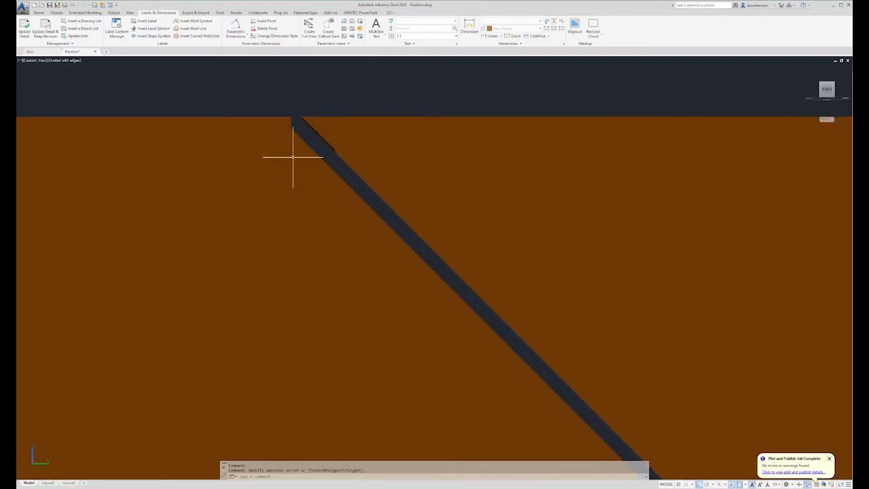
{"action": "left_click", "coordinate": [310, 154]}
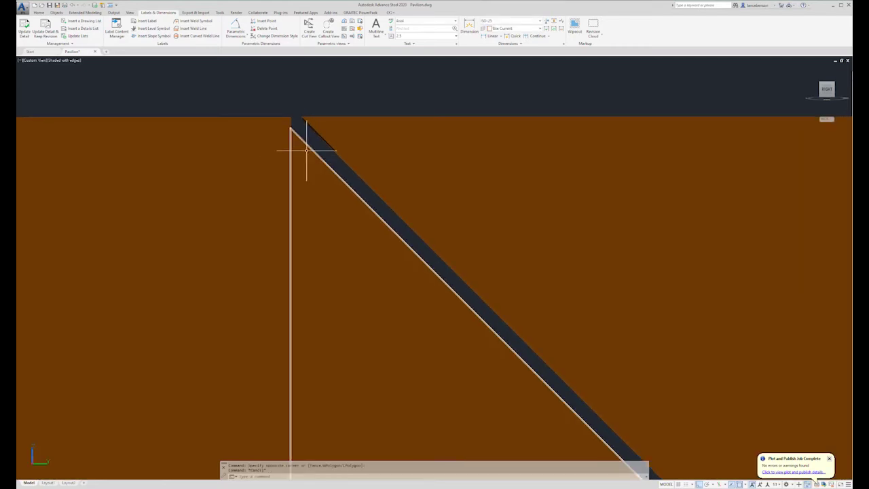
{"action": "scroll", "coordinate": [292, 131], "scroll_direction": "down", "scroll_amount": 6}
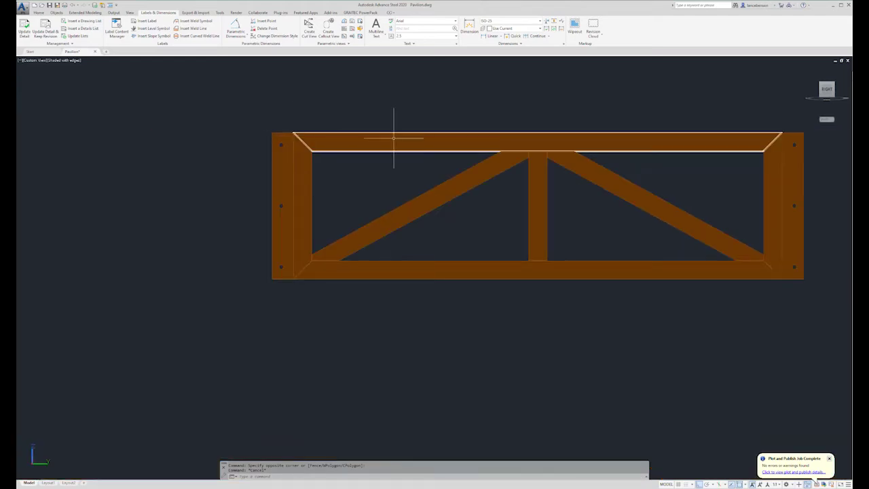
{"action": "scroll", "coordinate": [792, 134], "scroll_direction": "up", "scroll_amount": 6}
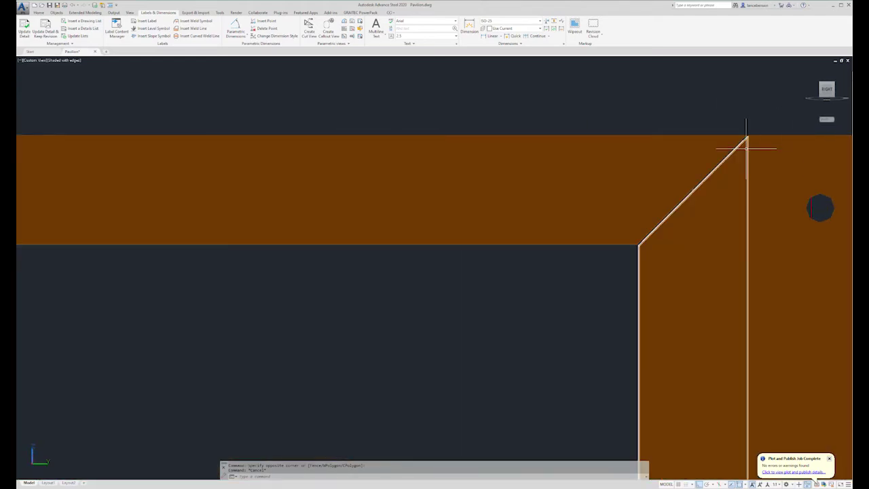
{"action": "scroll", "coordinate": [746, 151], "scroll_direction": "down", "scroll_amount": 6}
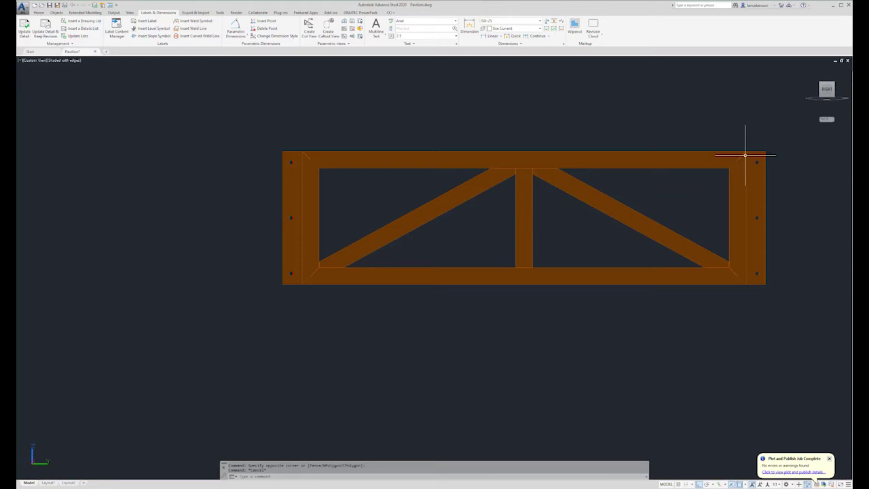
Step: Single out the truss's outer frame by selecting the upper chord, end upright and lower chord, and clear the selection
{"action": "left_click", "coordinate": [699, 131]}
{"action": "left_click", "coordinate": [680, 186]}
{"action": "left_click", "coordinate": [741, 206]}
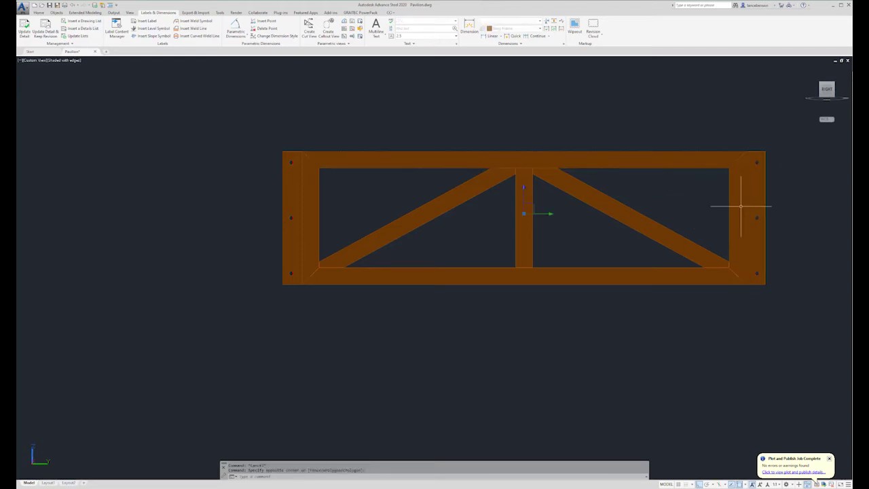
{"action": "left_click", "coordinate": [634, 262]}
{"action": "left_click", "coordinate": [600, 295]}
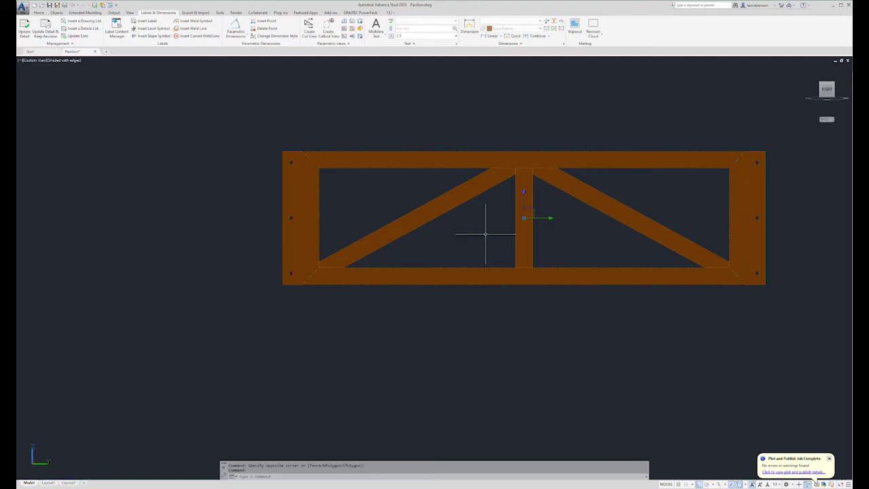
{"action": "middle_click_drag", "start_coordinate": [485, 235], "coordinate": [486, 235], "text": "shift"}
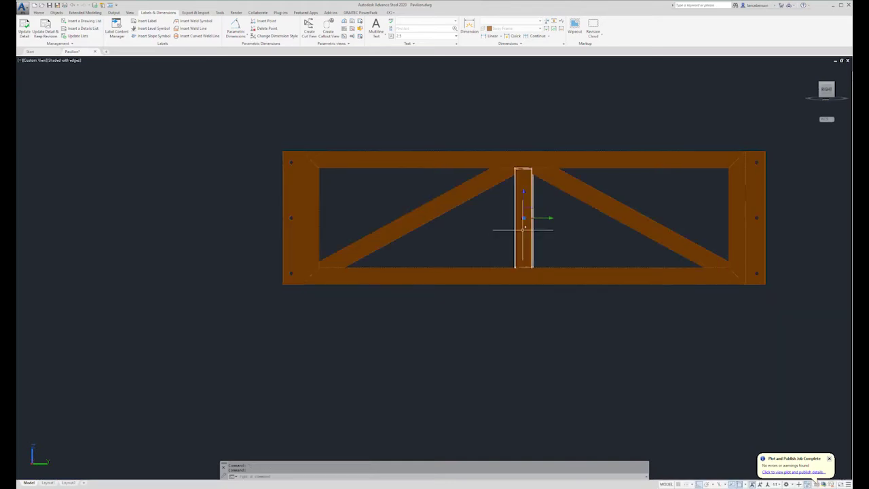
{"action": "key", "text": "Escape"}
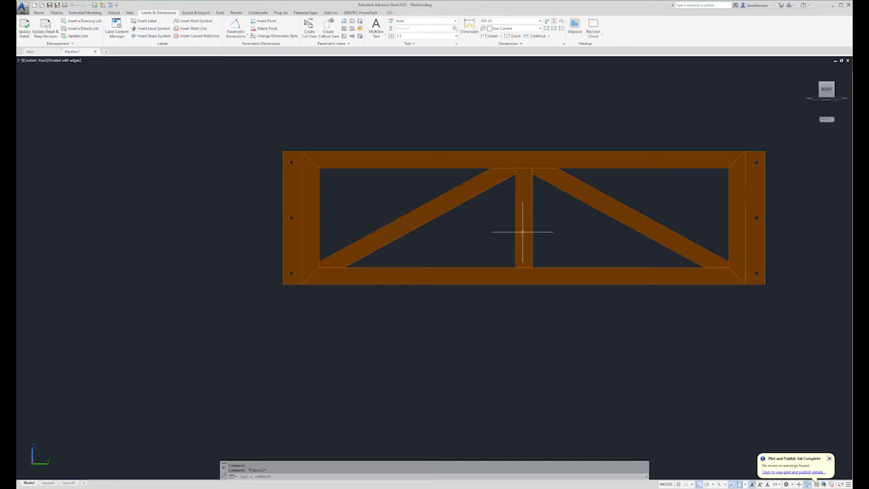
Step: Single out the center post and the two diagonals inside the truss, and clear the selection
{"action": "left_click", "coordinate": [561, 219]}
{"action": "left_click", "coordinate": [500, 241]}
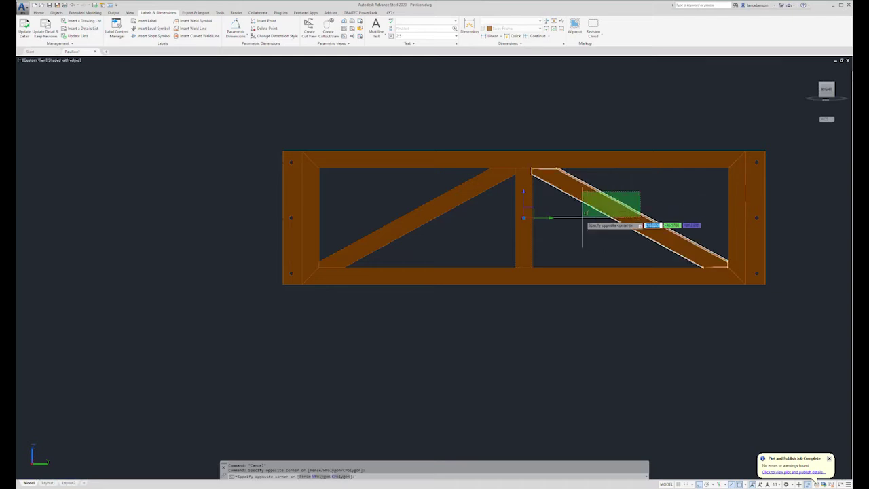
{"action": "left_click", "coordinate": [634, 188]}
{"action": "left_click", "coordinate": [494, 205]}
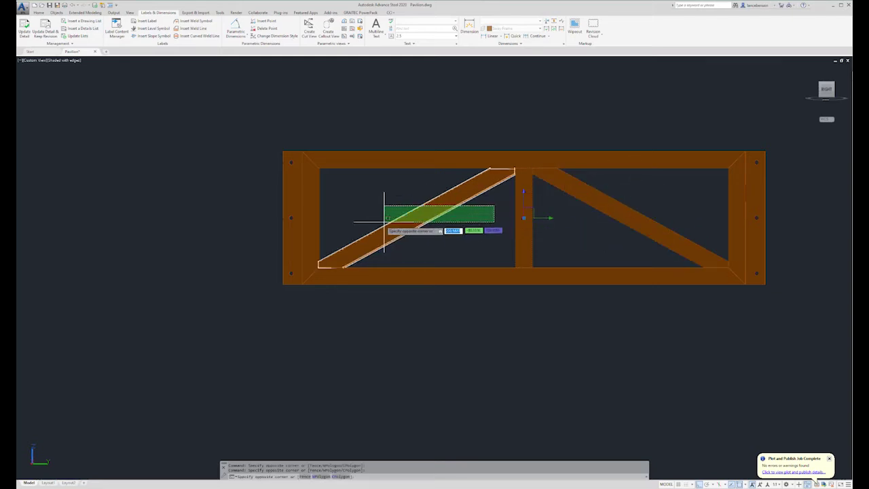
{"action": "key", "text": "Escape"}
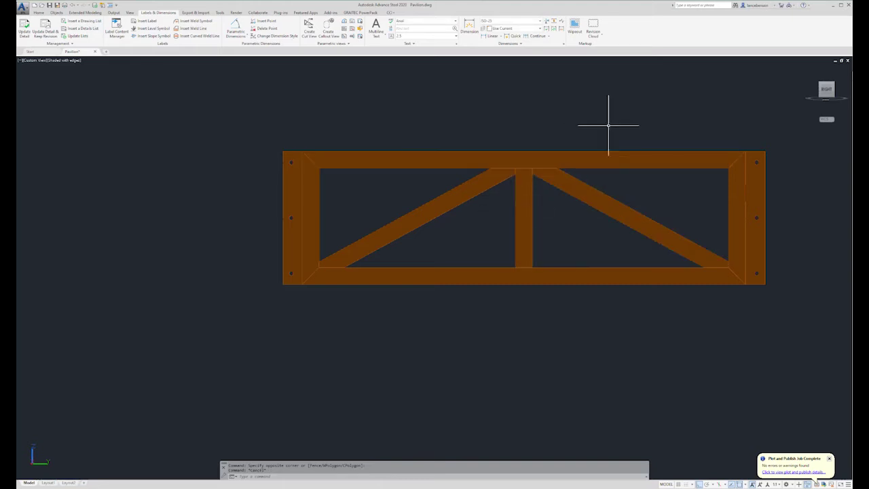
Step: View the upper and lower chords on their own as a selected pair, and deselect them
{"action": "left_click", "coordinate": [638, 141]}
{"action": "left_click", "coordinate": [634, 184]}
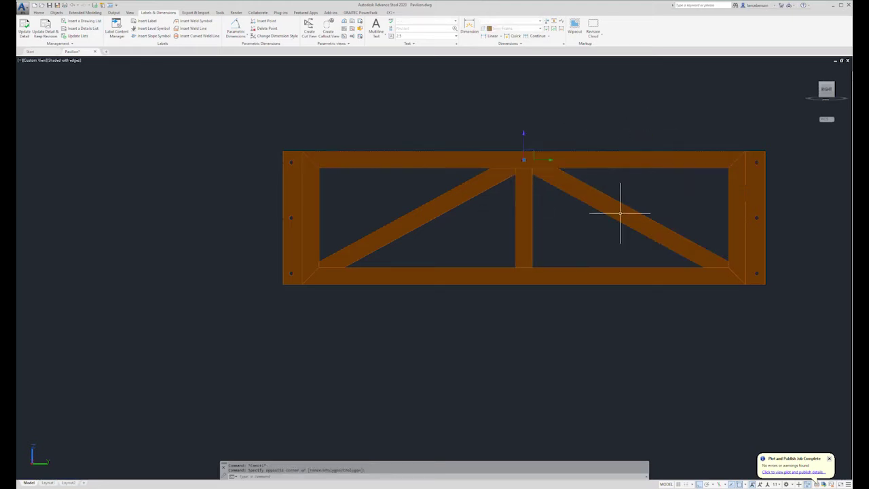
{"action": "left_click", "coordinate": [583, 256]}
{"action": "left_click", "coordinate": [541, 309]}
{"action": "middle_click_drag", "start_coordinate": [504, 317], "coordinate": [501, 317], "text": "shift"}
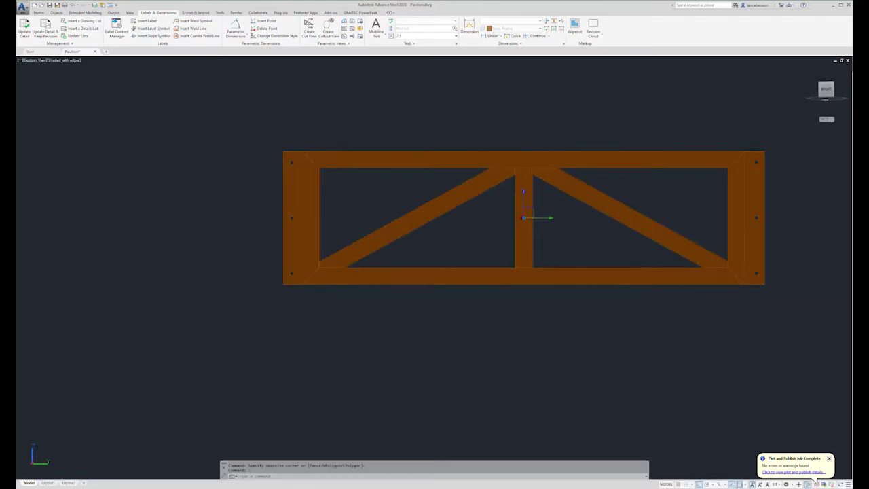
{"action": "key", "text": "Escape"}
Step: View the two mitered end uprights as a selected pair, and deselect them
{"action": "left_click", "coordinate": [730, 182]}
{"action": "left_click", "coordinate": [316, 190]}
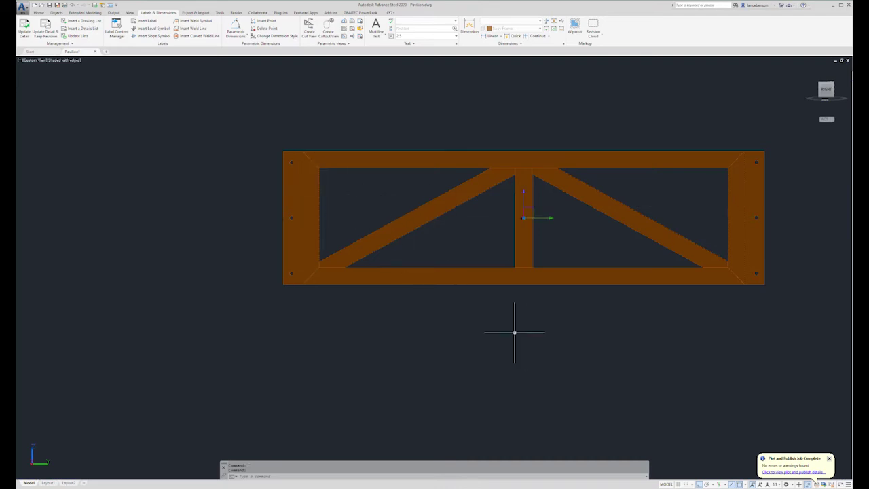
{"action": "middle_click_drag", "start_coordinate": [485, 336], "coordinate": [484, 307], "text": "shift"}
{"action": "key", "text": "Escape"}
{"action": "key", "text": "Escape"}
Step: Inspect the center post, the right diagonal and the left diagonal by selecting each one, and clear the selection
{"action": "left_click", "coordinate": [511, 238]}
{"action": "middle_click_drag", "start_coordinate": [511, 240], "coordinate": [510, 241], "text": "shift"}
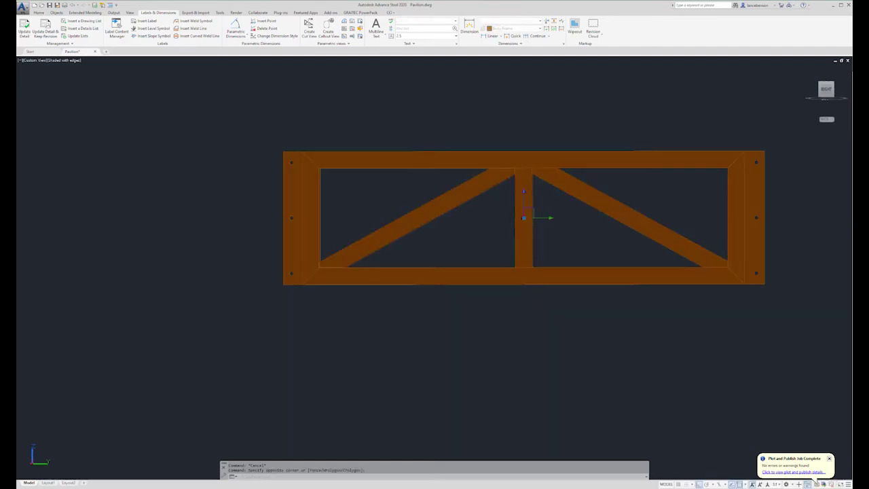
{"action": "left_click", "coordinate": [683, 210]}
{"action": "left_click", "coordinate": [650, 219]}
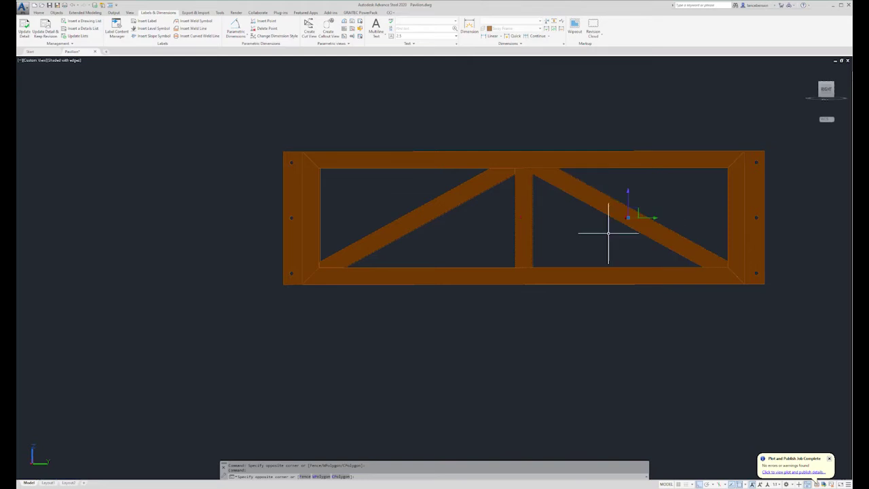
{"action": "left_click", "coordinate": [487, 207]}
{"action": "left_click", "coordinate": [423, 216]}
{"action": "key", "text": "Escape"}
Step: View the two diagonals as a selected pair, and view the drilled plates at both ends of the truss on their own
{"action": "left_click", "coordinate": [673, 207]}
{"action": "left_click", "coordinate": [586, 235]}
{"action": "left_click", "coordinate": [488, 212]}
{"action": "left_click", "coordinate": [383, 219]}
{"action": "left_click", "coordinate": [382, 220]}
{"action": "middle_click_drag", "start_coordinate": [506, 255], "coordinate": [506, 255], "text": "shift"}
{"action": "key", "text": "Escape"}
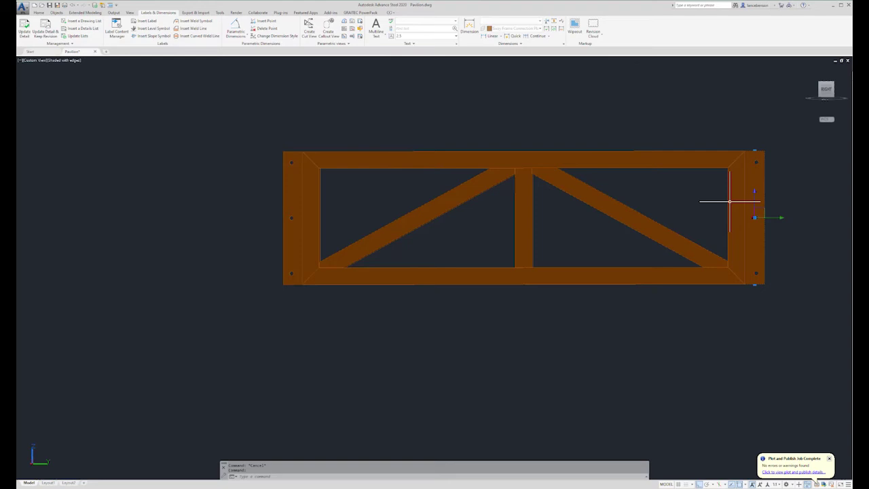
{"action": "left_click", "coordinate": [307, 172]}
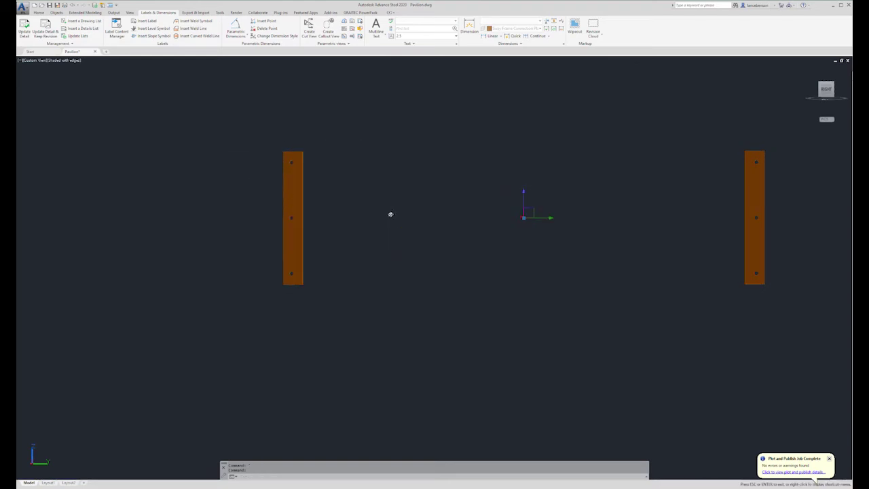
{"action": "key", "text": "Escape"}
Step: Begin a selection of the truss members with the upper and lower chords, and view them in orbit
{"action": "left_click", "coordinate": [408, 142]}
{"action": "left_click", "coordinate": [383, 191]}
{"action": "left_click", "coordinate": [444, 244]}
{"action": "left_click", "coordinate": [424, 293]}
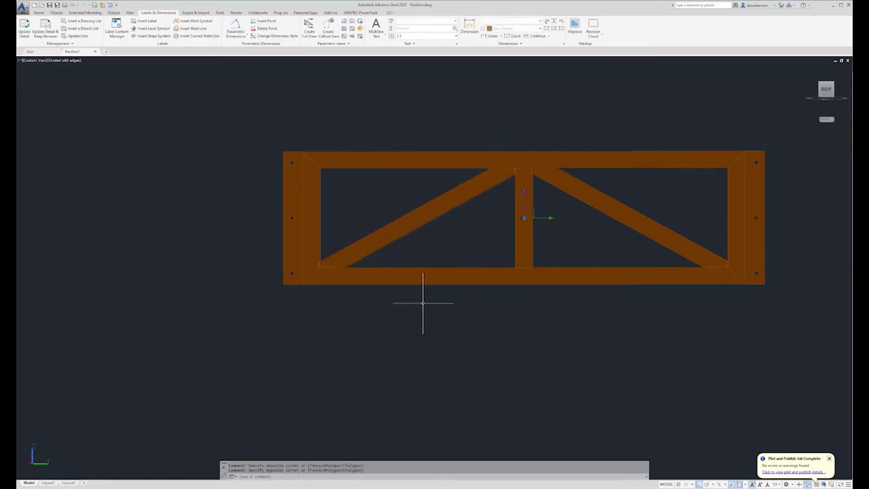
{"action": "middle_click_drag", "start_coordinate": [497, 306], "coordinate": [498, 308], "text": "shift"}
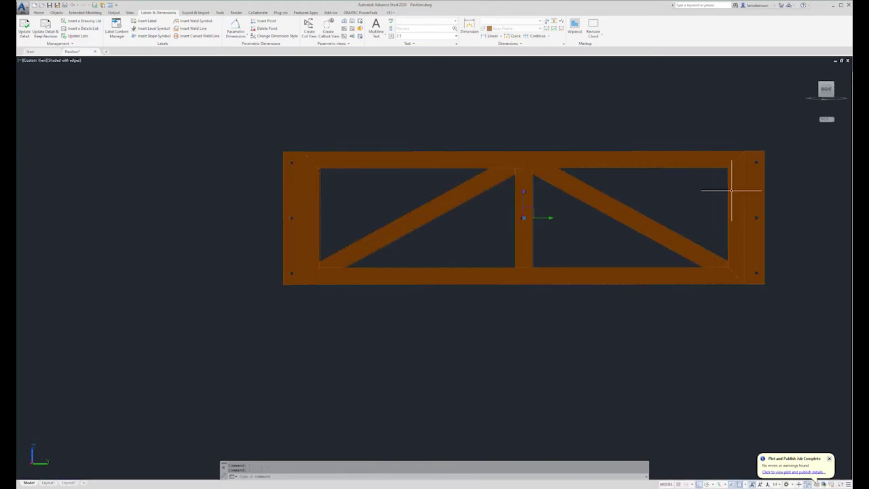
Step: Build the selection up with the end uprights, center post and both diagonals, and view the truss without its drilled end plates
{"action": "middle_click_drag", "start_coordinate": [563, 324], "coordinate": [563, 325], "text": "shift"}
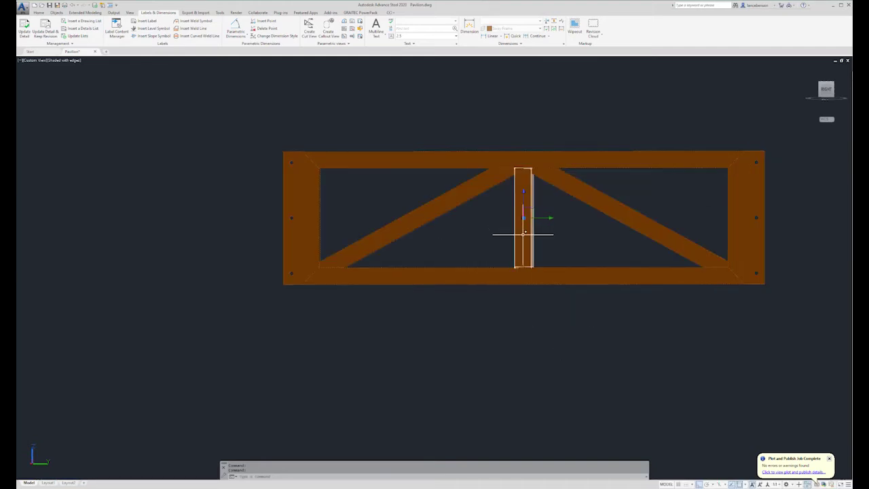
{"action": "middle_click_drag", "start_coordinate": [540, 346], "coordinate": [540, 346], "text": "shift"}
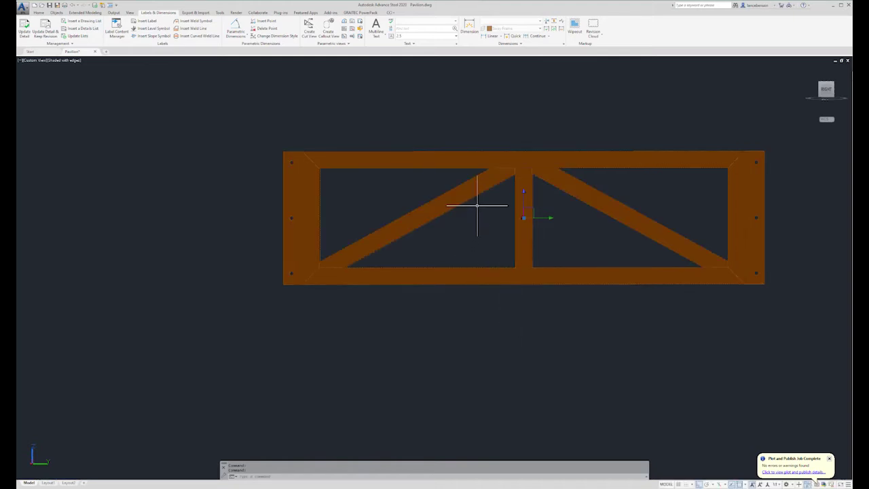
{"action": "left_click", "coordinate": [426, 225]}
{"action": "left_click", "coordinate": [630, 189]}
{"action": "left_click", "coordinate": [593, 220]}
{"action": "middle_click_drag", "start_coordinate": [571, 250], "coordinate": [570, 250], "text": "shift"}
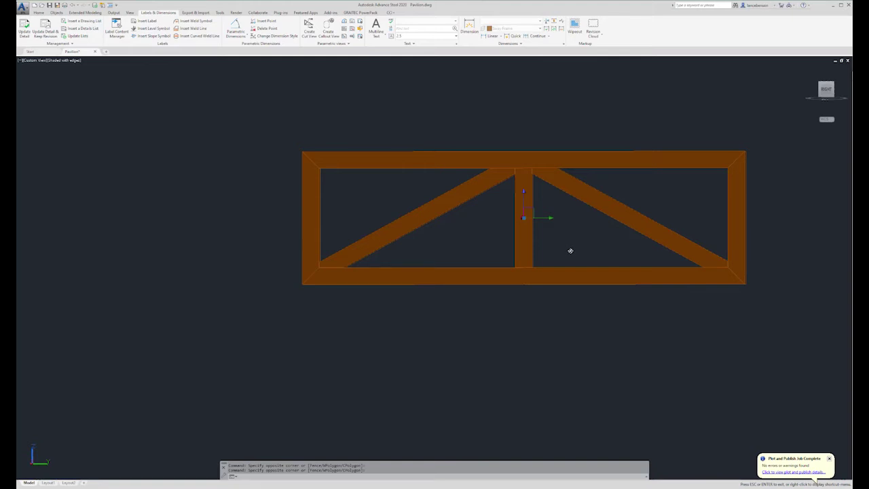
{"action": "middle_click_drag", "start_coordinate": [571, 251], "coordinate": [572, 250], "text": "shift"}
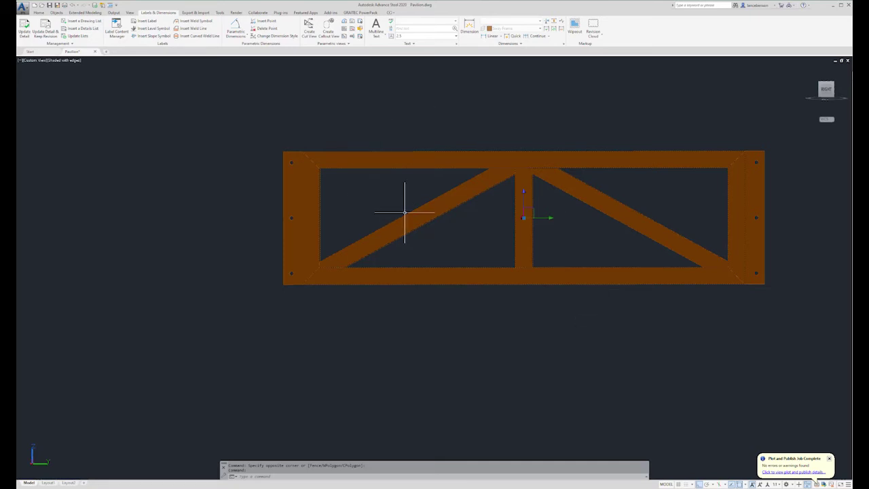
Step: Add the drilled end plates to the selected truss members, and inspect the truss's left end from an oblique angle
{"action": "mouse_move", "coordinate": [474, 242]}
{"action": "middle_mouse_down", "text": "shift"}
{"action": "mouse_move", "coordinate": [547, 140]}
{"action": "mouse_move", "coordinate": [493, 140]}
{"action": "mouse_move", "coordinate": [409, 188]}
{"action": "mouse_move", "coordinate": [451, 200]}
{"action": "mouse_move", "coordinate": [480, 249]}
{"action": "mouse_move", "coordinate": [468, 247]}
{"action": "middle_mouse_up", "text": "shift"}
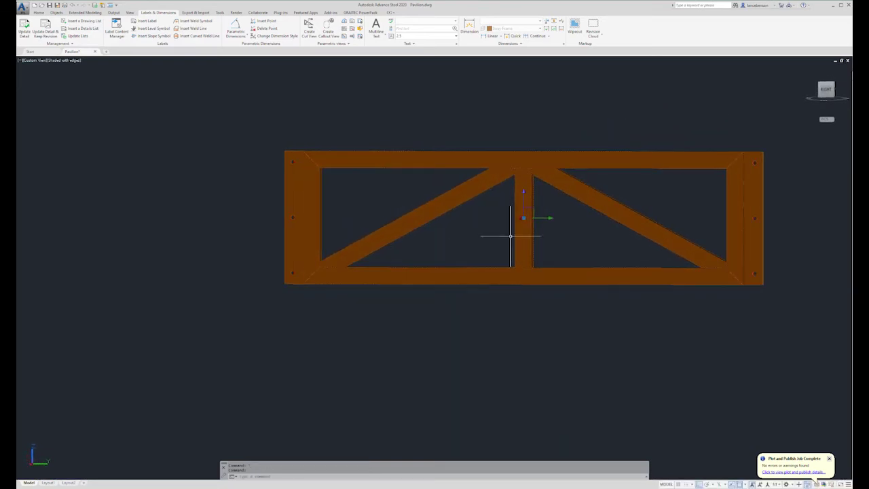
{"action": "left_click", "coordinate": [758, 191]}
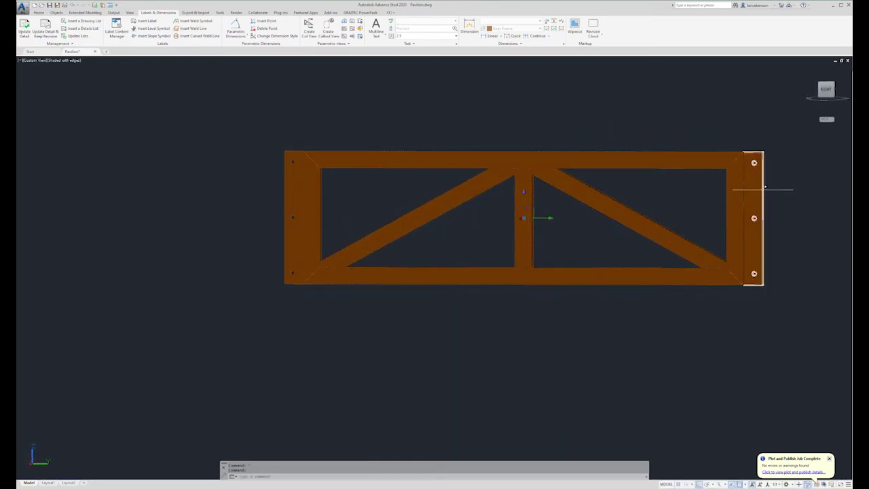
{"action": "middle_click_drag", "start_coordinate": [319, 214], "coordinate": [370, 112], "text": "shift"}
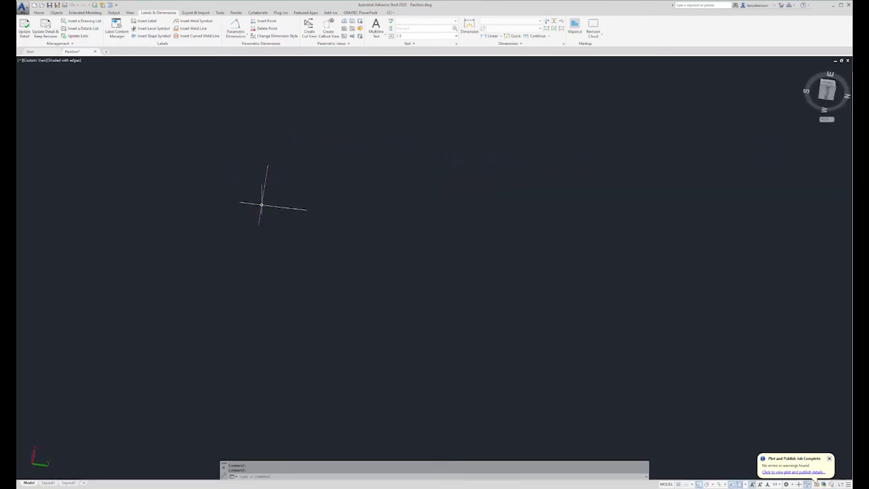
{"action": "scroll", "coordinate": [335, 258], "scroll_direction": "up", "scroll_amount": 5}
{"action": "scroll", "coordinate": [338, 254], "scroll_direction": "down", "scroll_amount": 7}
{"action": "scroll", "coordinate": [351, 206], "scroll_direction": "up", "scroll_amount": 8}
{"action": "scroll", "coordinate": [332, 293], "scroll_direction": "up", "scroll_amount": 10}
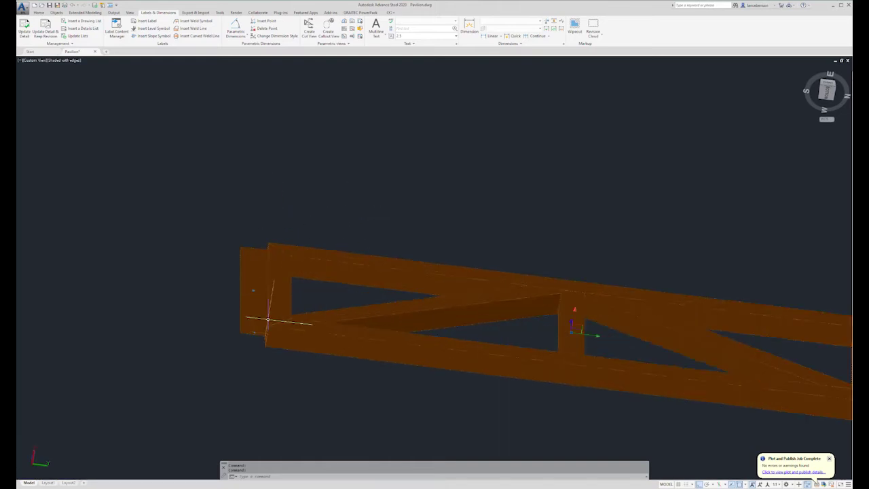
Step: Inspect the whole truss with its end plates from several angles, ending in the straight-on Right view
{"action": "scroll", "coordinate": [264, 333], "scroll_direction": "down", "scroll_amount": 6}
{"action": "middle_click_drag", "start_coordinate": [258, 334], "coordinate": [286, 365], "text": "shift"}
{"action": "left_click_drag", "start_coordinate": [287, 366], "coordinate": [251, 378], "text": "shift"}
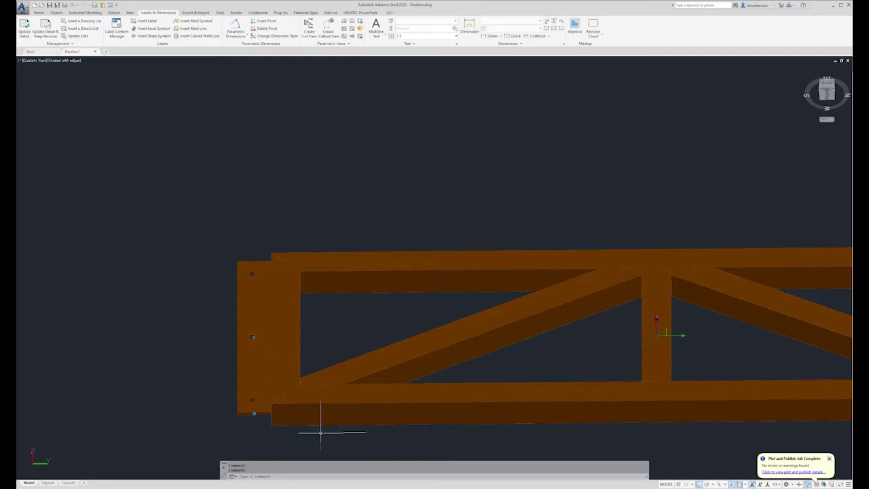
{"action": "scroll", "coordinate": [231, 335], "scroll_direction": "down", "scroll_amount": 3}
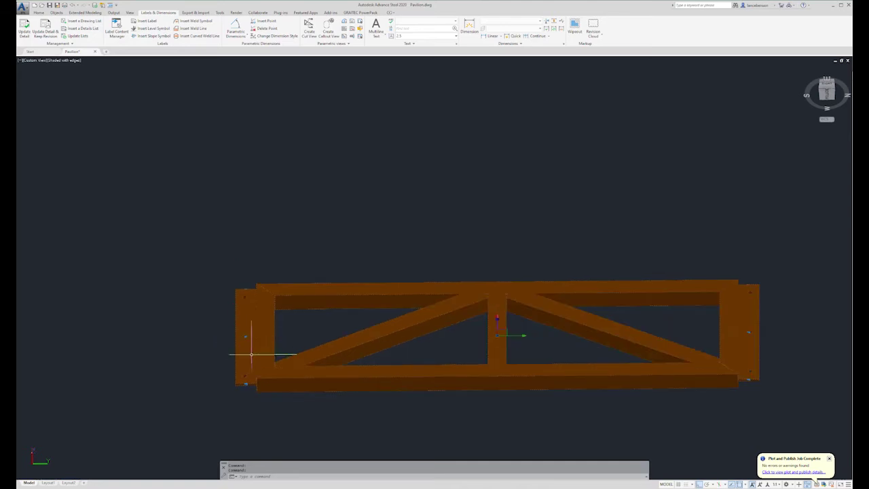
{"action": "middle_click_drag", "start_coordinate": [305, 355], "coordinate": [292, 430], "text": "shift"}
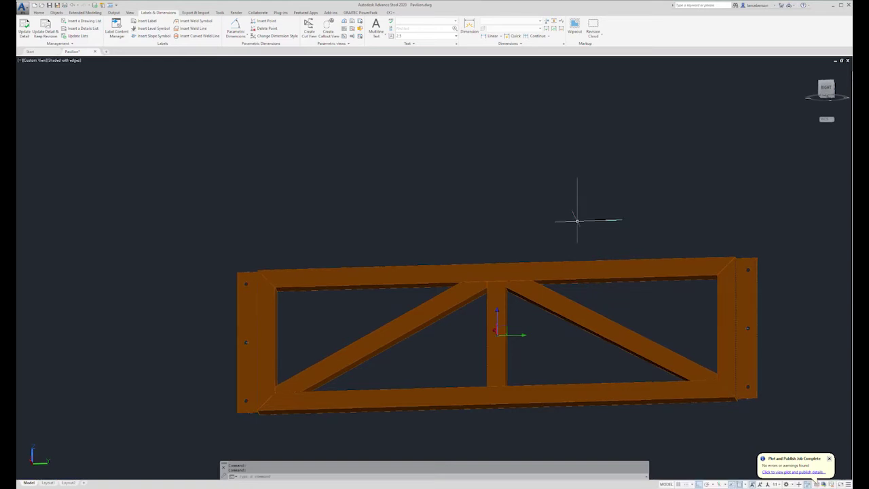
{"action": "left_click", "coordinate": [836, 90]}
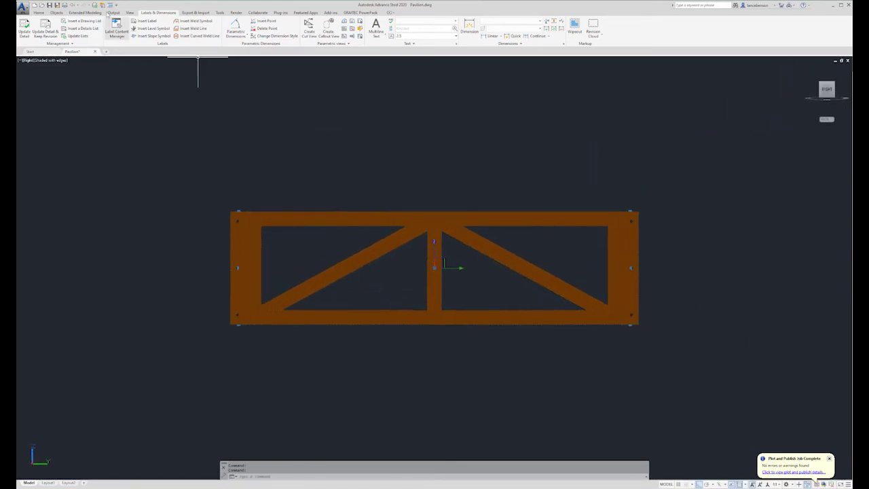
Step: Open the Assembly Ba36 Sheet 36 drawing from the Document Manager and examine the truss's front elevation up close
{"action": "left_click", "coordinate": [102, 6]}
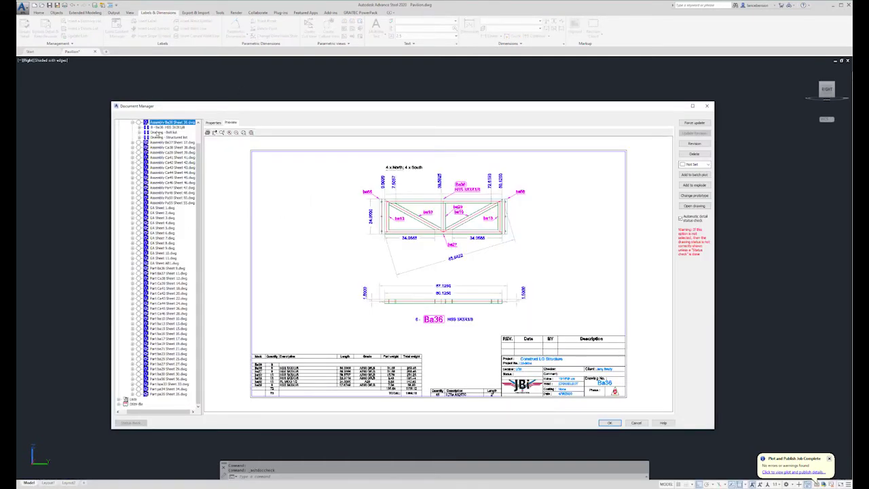
{"action": "double_click", "coordinate": [176, 124]}
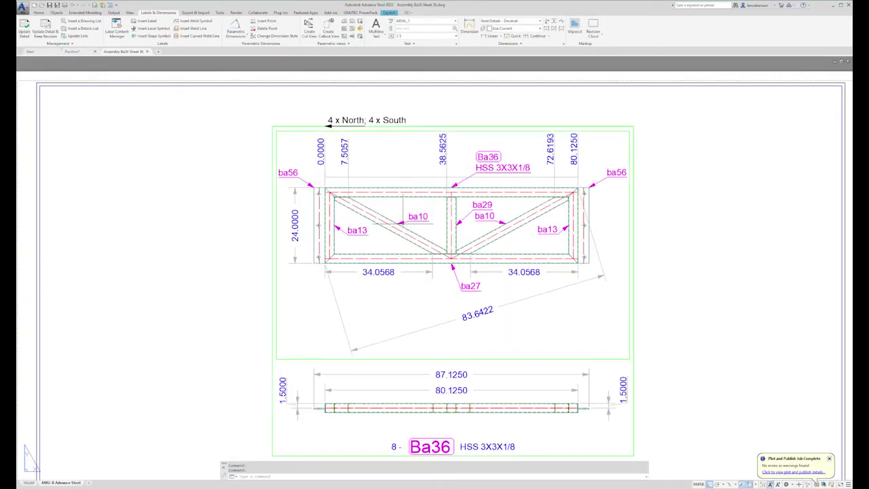
{"action": "scroll", "coordinate": [404, 244], "scroll_direction": "up", "scroll_amount": 2}
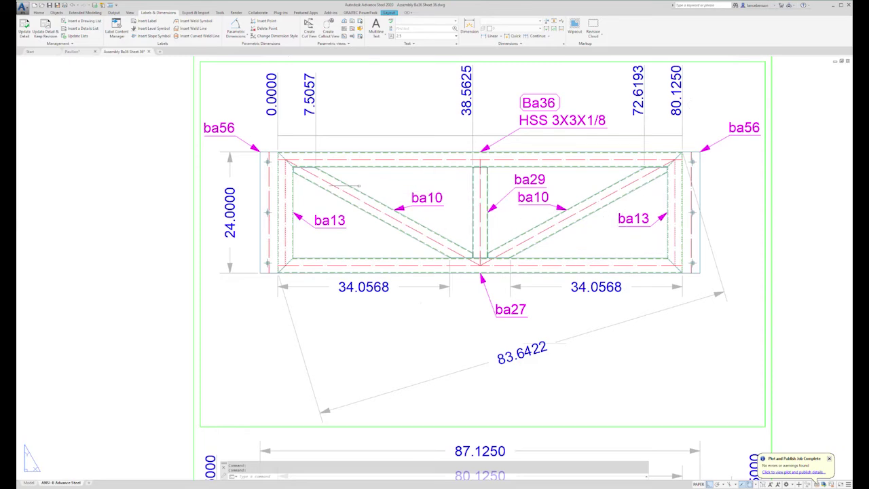
Step: Examine the mitred upper corners of the Ba36 truss elevation and where the dimensions meet its members
{"action": "scroll", "coordinate": [272, 155], "scroll_direction": "up", "scroll_amount": 5}
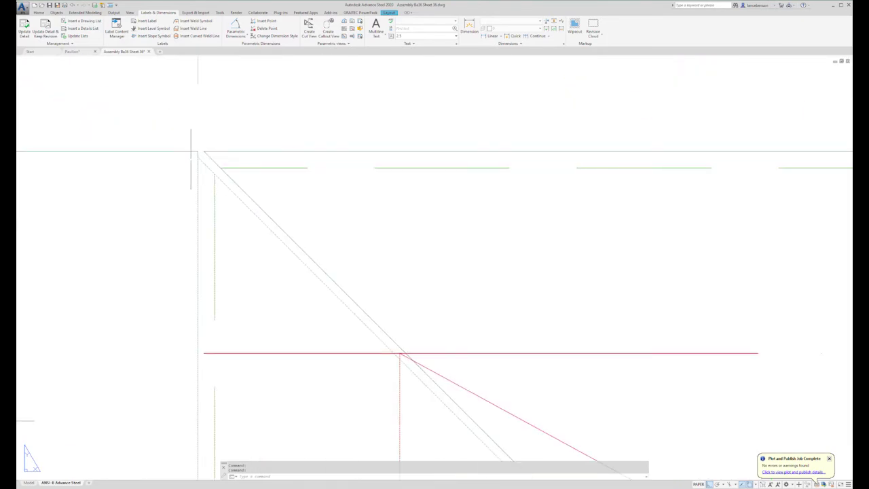
{"action": "key", "text": "Escape"}
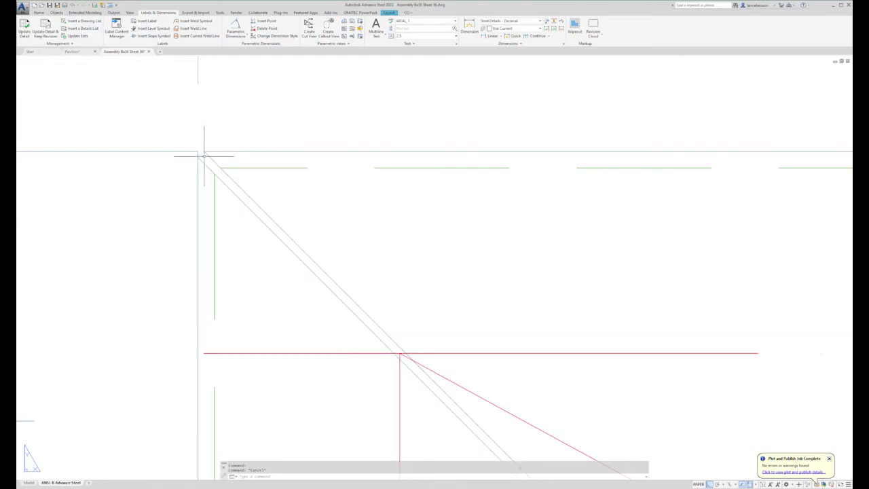
{"action": "scroll", "coordinate": [204, 161], "scroll_direction": "down", "scroll_amount": 6}
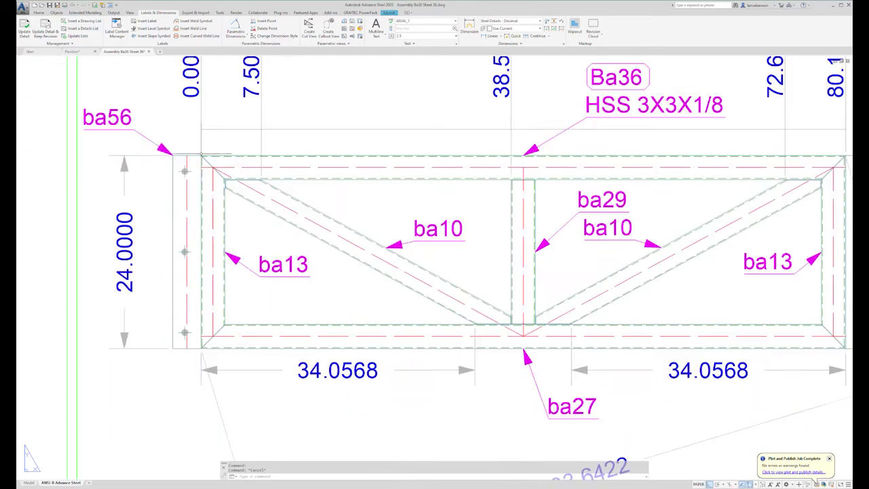
{"action": "scroll", "coordinate": [595, 133], "scroll_direction": "up", "scroll_amount": 7}
{"action": "scroll", "coordinate": [529, 175], "scroll_direction": "up", "scroll_amount": 8}
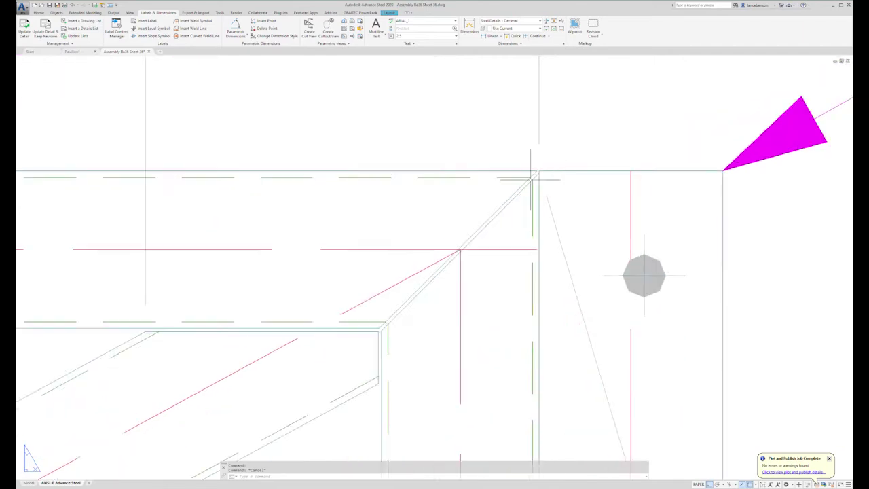
{"action": "scroll", "coordinate": [535, 186], "scroll_direction": "down", "scroll_amount": 8}
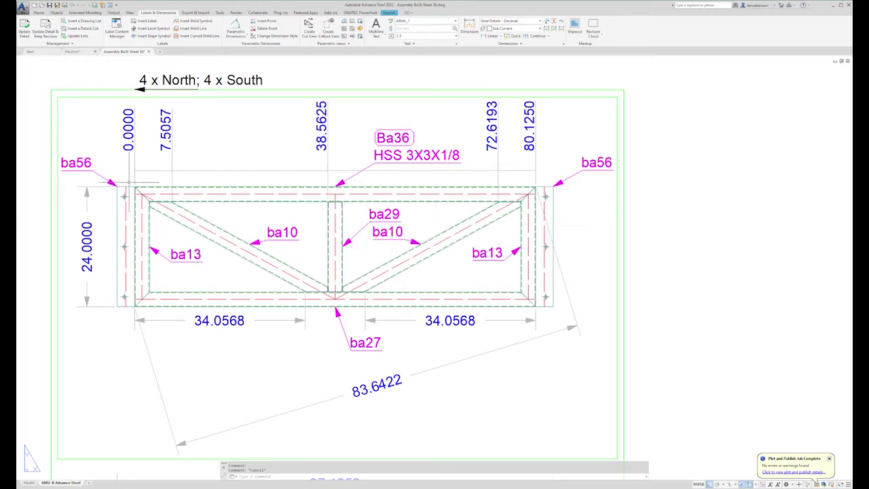
{"action": "scroll", "coordinate": [132, 183], "scroll_direction": "up", "scroll_amount": 10}
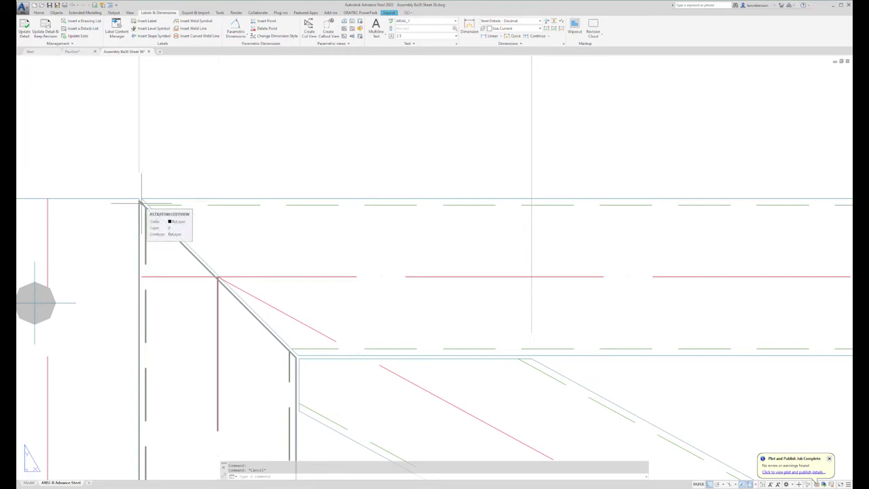
{"action": "scroll", "coordinate": [141, 201], "scroll_direction": "down", "scroll_amount": 5}
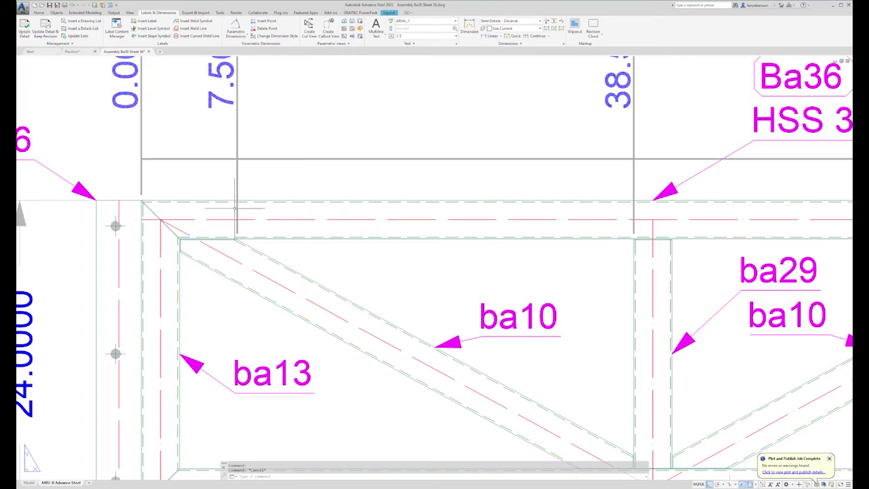
{"action": "scroll", "coordinate": [239, 202], "scroll_direction": "down", "scroll_amount": 2}
{"action": "scroll", "coordinate": [240, 202], "scroll_direction": "down", "scroll_amount": 2}
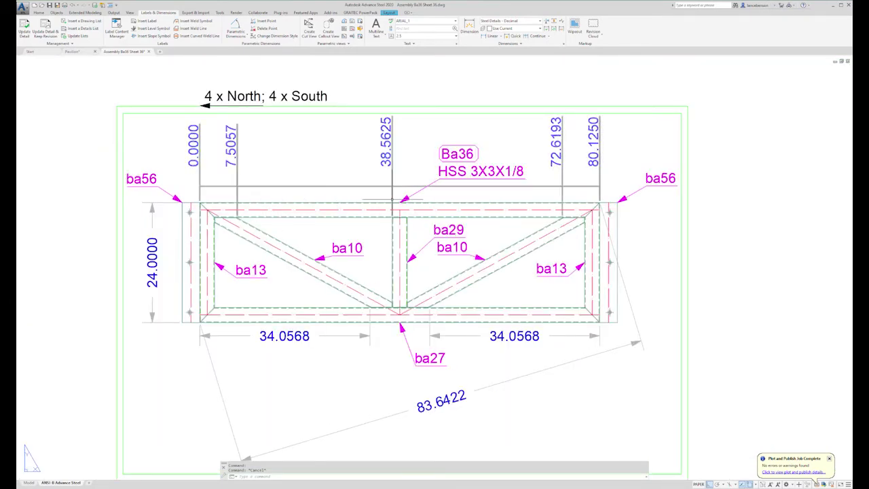
Step: Examine the dimensions locating the diagonal braces along the lower chord of the Ba36 elevation
{"action": "scroll", "coordinate": [392, 204], "scroll_direction": "up", "scroll_amount": 2}
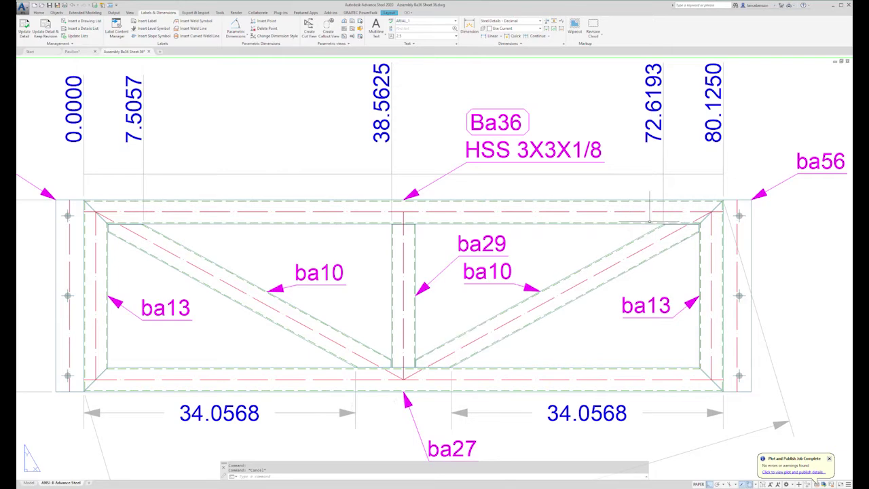
{"action": "middle_click_drag", "start_coordinate": [362, 374], "coordinate": [412, 318]}
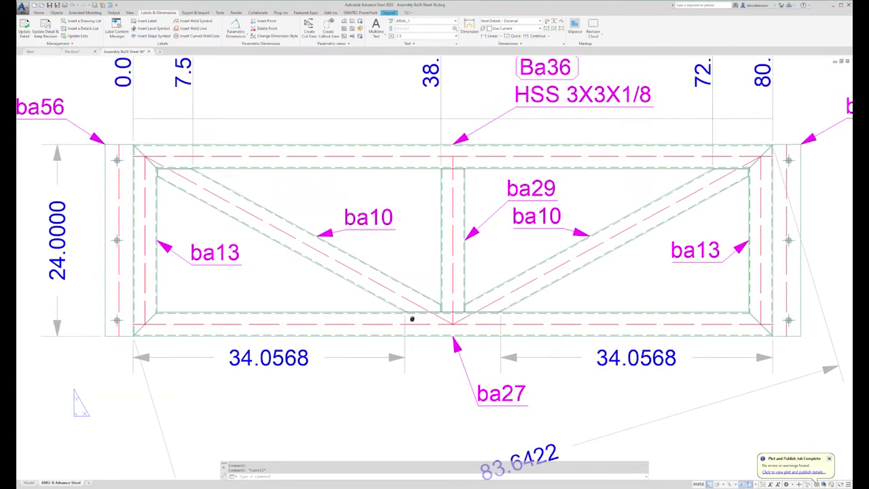
{"action": "left_click", "coordinate": [291, 359]}
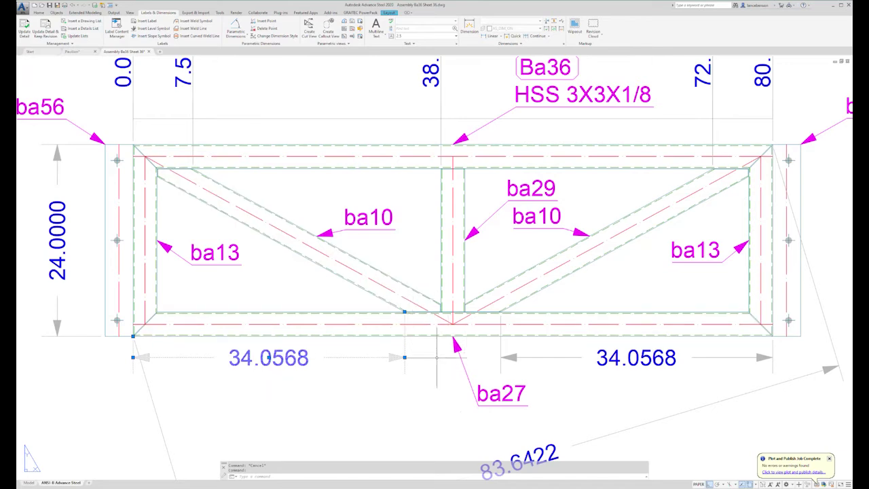
{"action": "key", "text": "Escape"}
{"action": "scroll", "coordinate": [445, 356], "scroll_direction": "down", "scroll_amount": 3}
{"action": "middle_click_drag", "start_coordinate": [498, 294], "coordinate": [485, 305]}
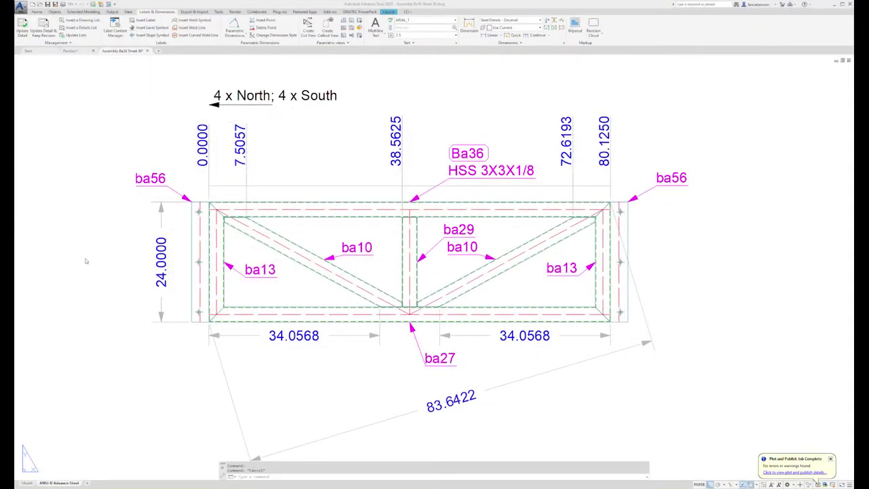
Step: Examine the Ba36 edge view, its end plate offset and overall dimensions, and the layout of the whole assembly sheet
{"action": "scroll", "coordinate": [86, 261], "scroll_direction": "down", "scroll_amount": 4}
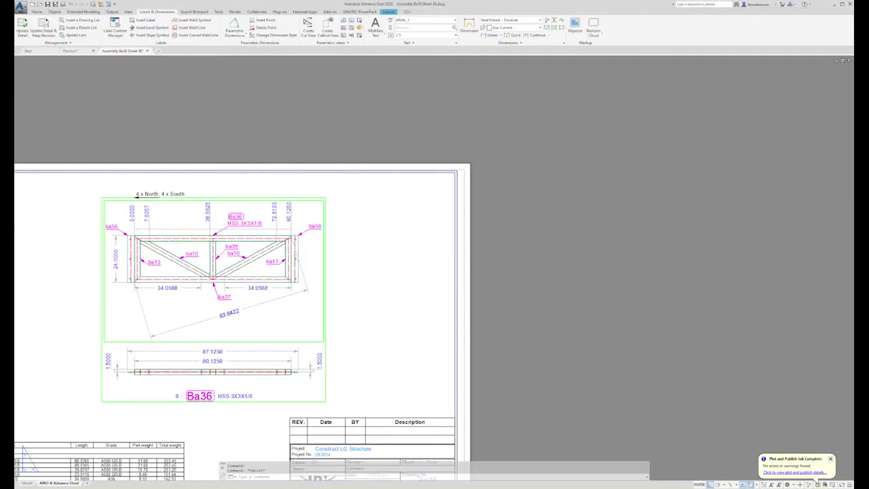
{"action": "scroll", "coordinate": [117, 366], "scroll_direction": "up", "scroll_amount": 5}
{"action": "scroll", "coordinate": [149, 376], "scroll_direction": "down", "scroll_amount": 2}
{"action": "middle_click_drag", "start_coordinate": [191, 376], "coordinate": [245, 356]}
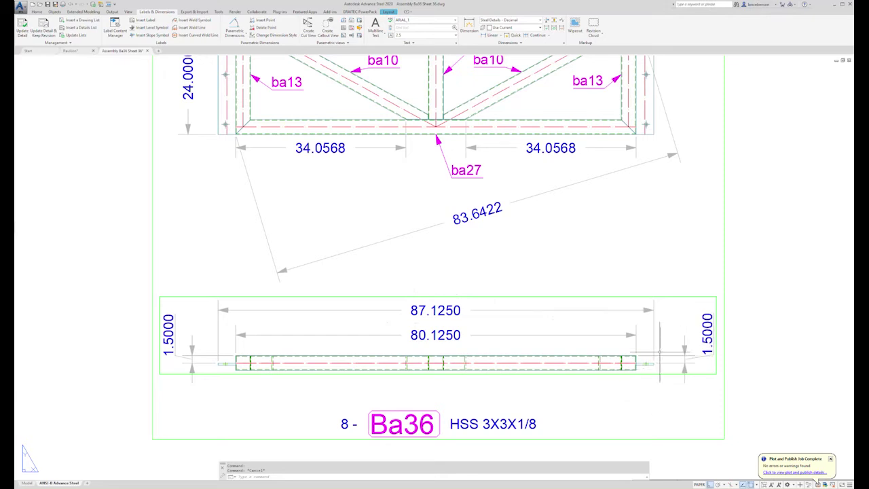
{"action": "scroll", "coordinate": [654, 362], "scroll_direction": "up", "scroll_amount": 4}
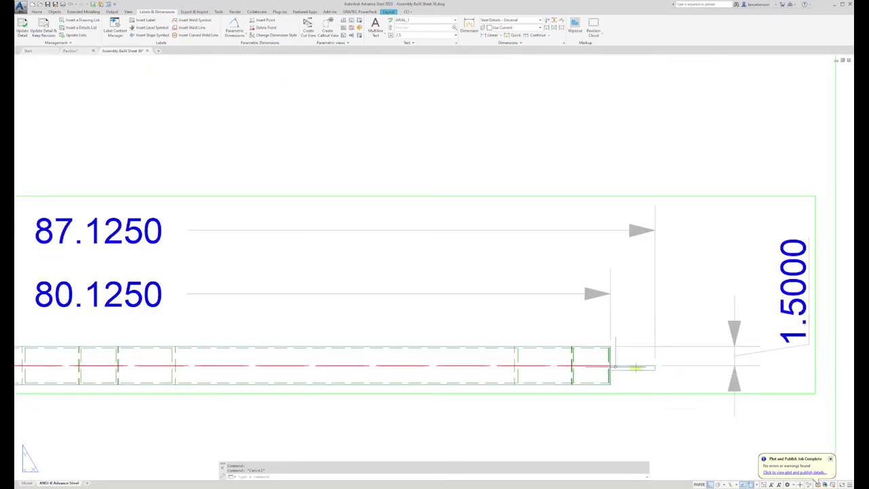
{"action": "scroll", "coordinate": [612, 368], "scroll_direction": "up", "scroll_amount": 5}
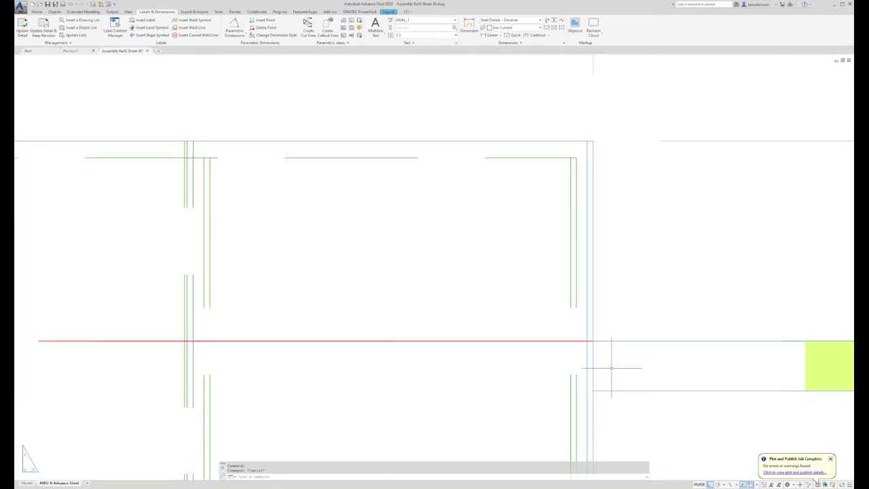
{"action": "scroll", "coordinate": [561, 341], "scroll_direction": "down", "scroll_amount": 6}
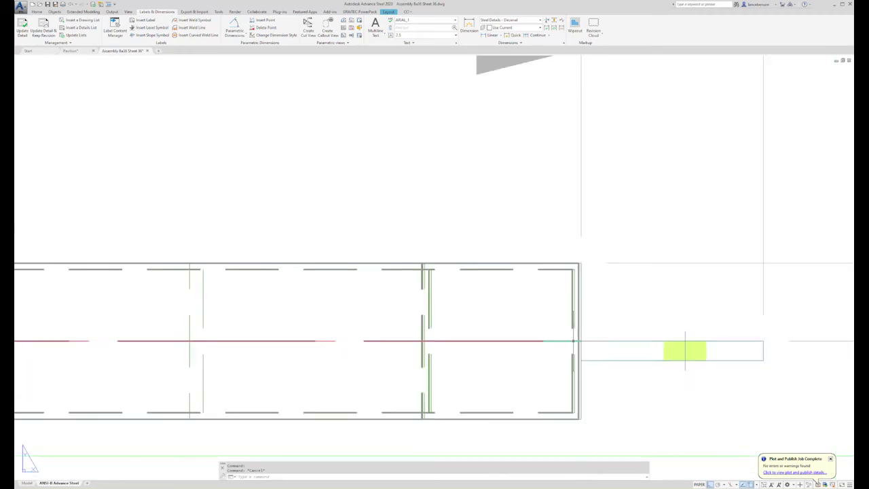
{"action": "scroll", "coordinate": [727, 307], "scroll_direction": "down", "scroll_amount": 3}
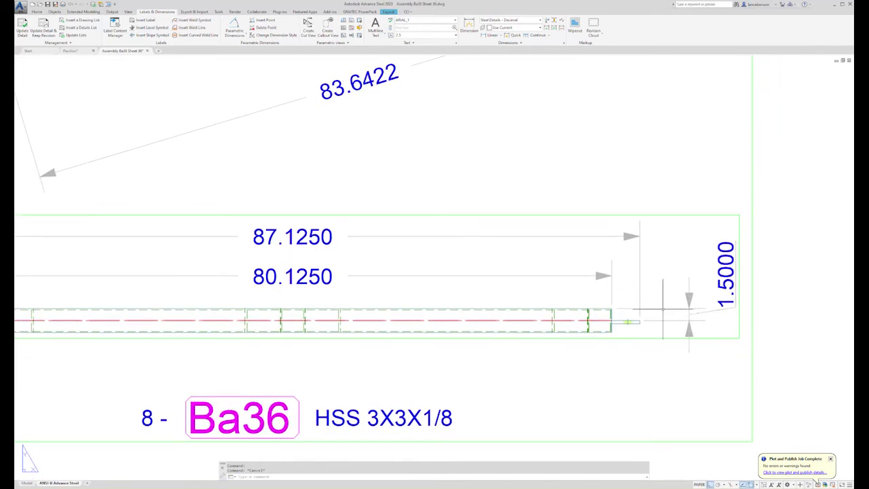
{"action": "scroll", "coordinate": [714, 360], "scroll_direction": "down", "scroll_amount": 4}
{"action": "scroll", "coordinate": [711, 360], "scroll_direction": "down", "scroll_amount": 2}
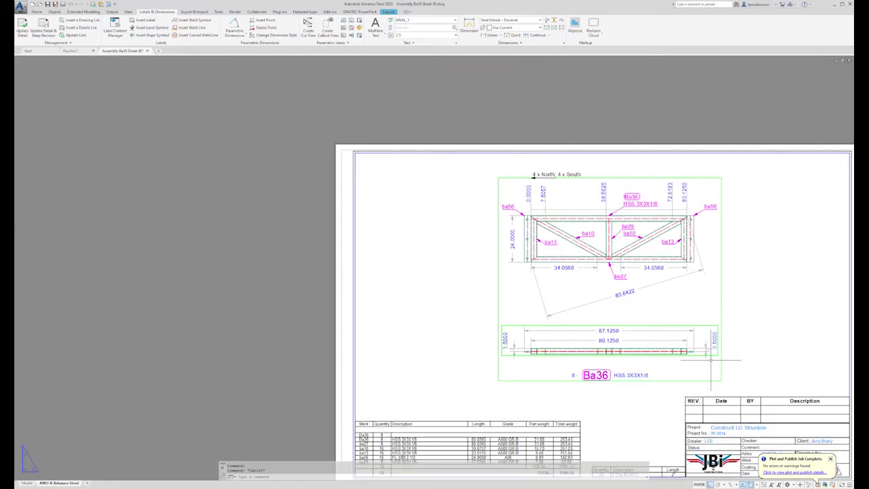
{"action": "scroll", "coordinate": [693, 326], "scroll_direction": "down", "scroll_amount": 2}
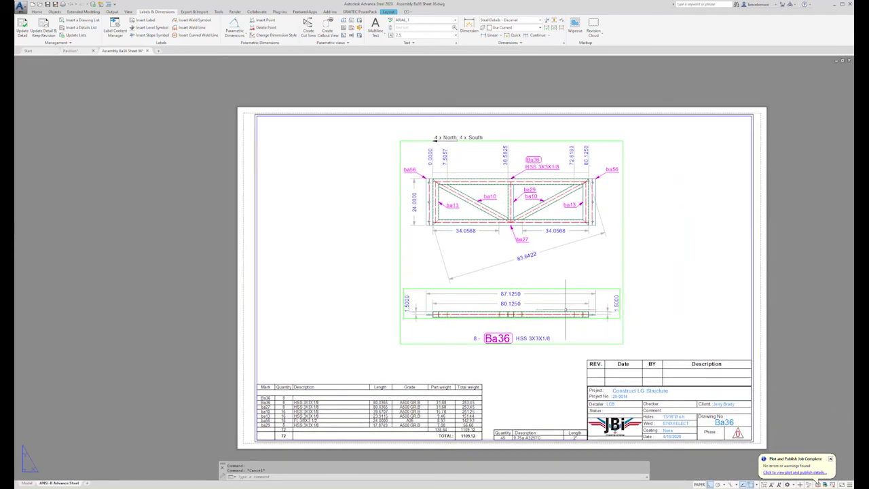
{"action": "scroll", "coordinate": [537, 302], "scroll_direction": "up", "scroll_amount": 1}
{"action": "scroll", "coordinate": [537, 299], "scroll_direction": "down", "scroll_amount": 1}
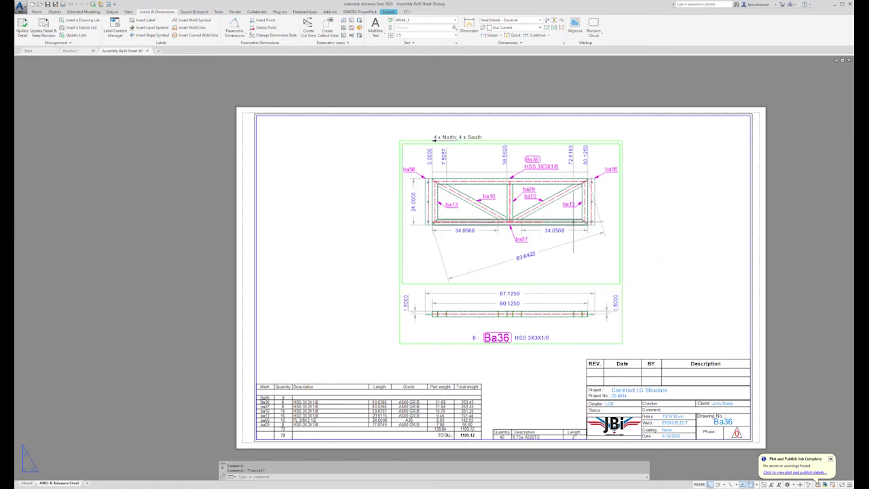
{"action": "middle_click_drag", "start_coordinate": [574, 231], "coordinate": [516, 223]}
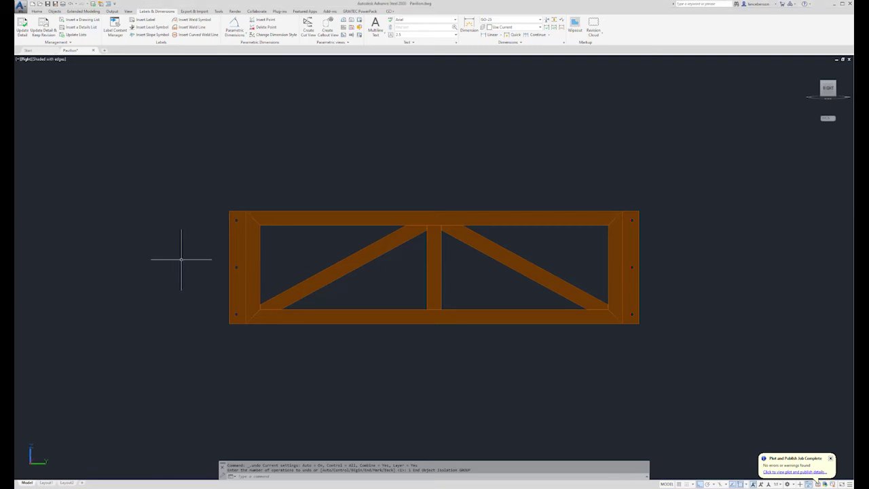
Step: End object isolation in the Pavilion model to restore the full structure around the Ba36 truss
{"action": "left_click", "coordinate": [394, 210]}
{"action": "right_click", "coordinate": [453, 166]}
{"action": "mouse_move", "coordinate": [480, 194]}
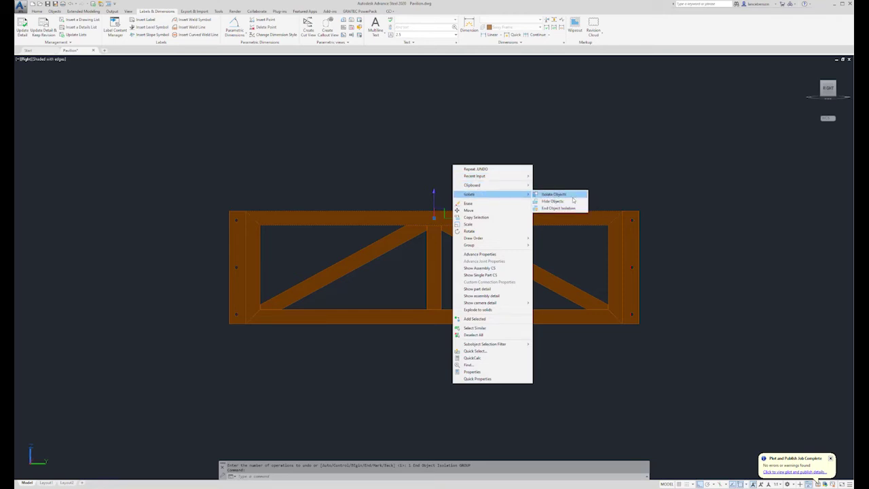
{"action": "left_click", "coordinate": [563, 207]}
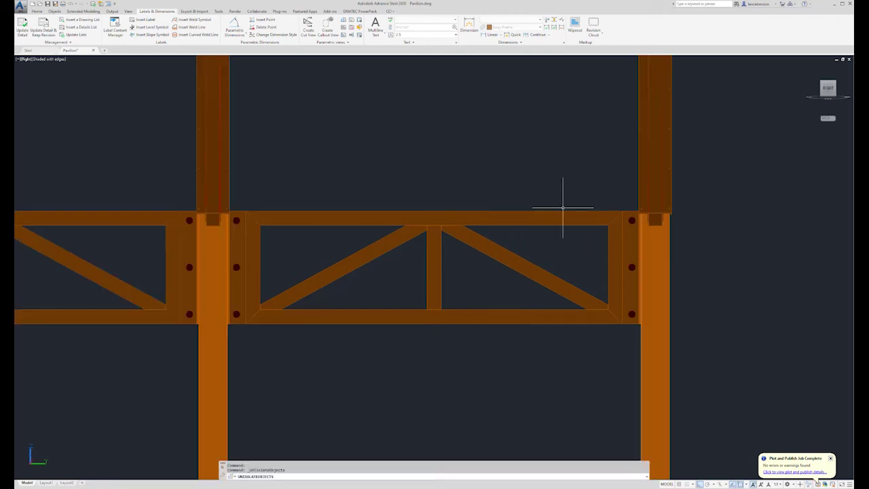
Step: Select the roof truss members at the corner column plus all similar members, and isolate them from the rest of the structure
{"action": "scroll", "coordinate": [548, 195], "scroll_direction": "down", "scroll_amount": 5}
{"action": "middle_click_drag", "start_coordinate": [591, 204], "coordinate": [509, 237], "text": "shift"}
{"action": "left_click", "coordinate": [516, 234]}
{"action": "scroll", "coordinate": [299, 244], "scroll_direction": "up", "scroll_amount": 10}
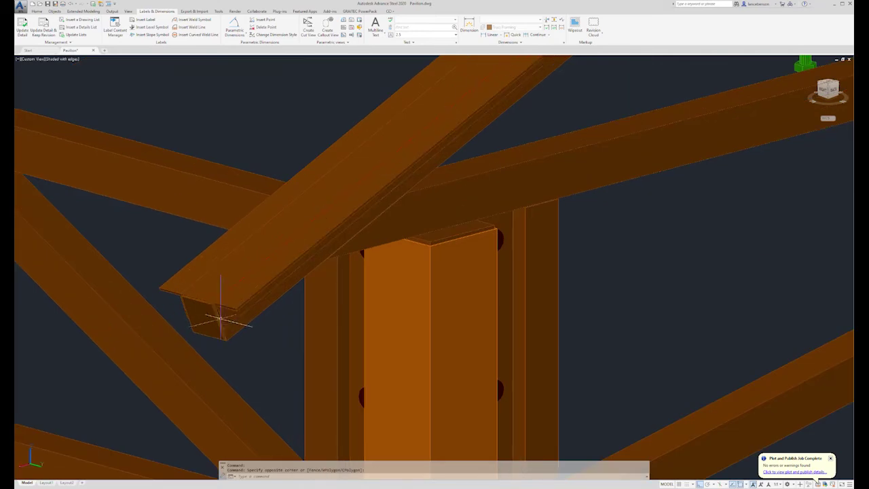
{"action": "left_click", "coordinate": [180, 292]}
{"action": "key", "text": "Escape"}
{"action": "scroll", "coordinate": [443, 227], "scroll_direction": "down", "scroll_amount": 5}
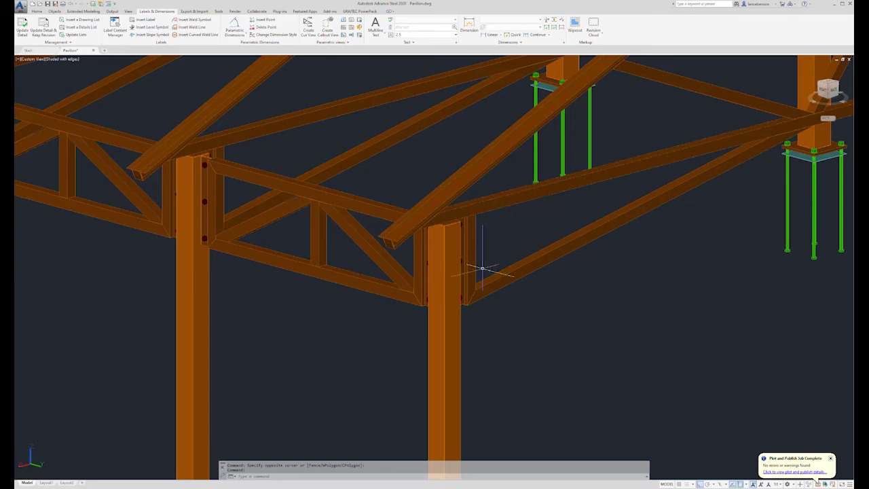
{"action": "scroll", "coordinate": [497, 251], "scroll_direction": "up", "scroll_amount": 6}
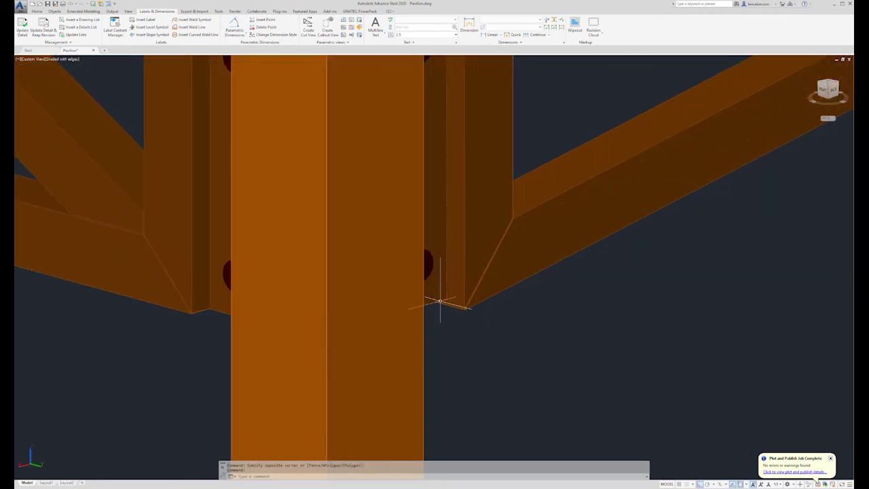
{"action": "scroll", "coordinate": [442, 301], "scroll_direction": "down", "scroll_amount": 8}
{"action": "right_click", "coordinate": [475, 306]}
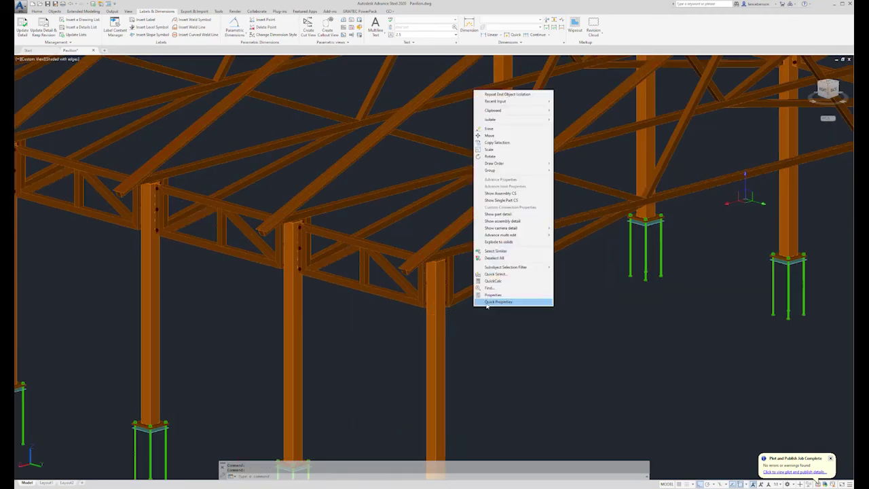
{"action": "left_click", "coordinate": [503, 251]}
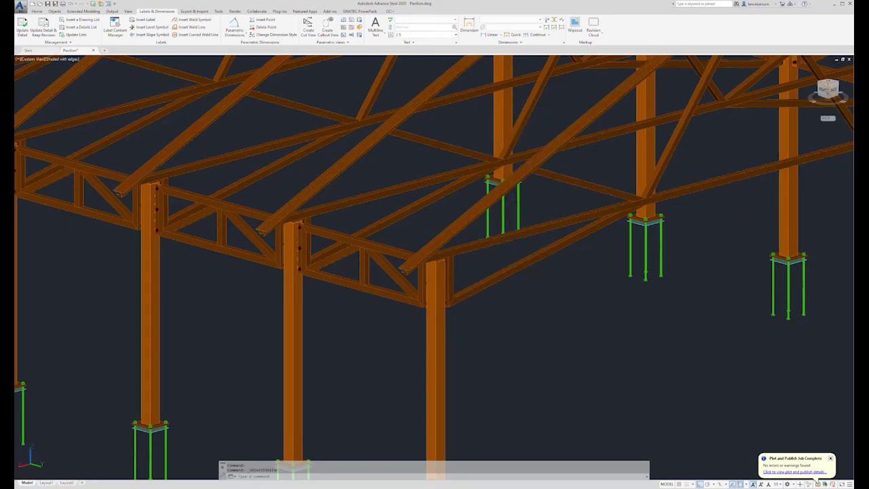
{"action": "right_click", "coordinate": [515, 251]}
{"action": "mouse_move", "coordinate": [540, 285]}
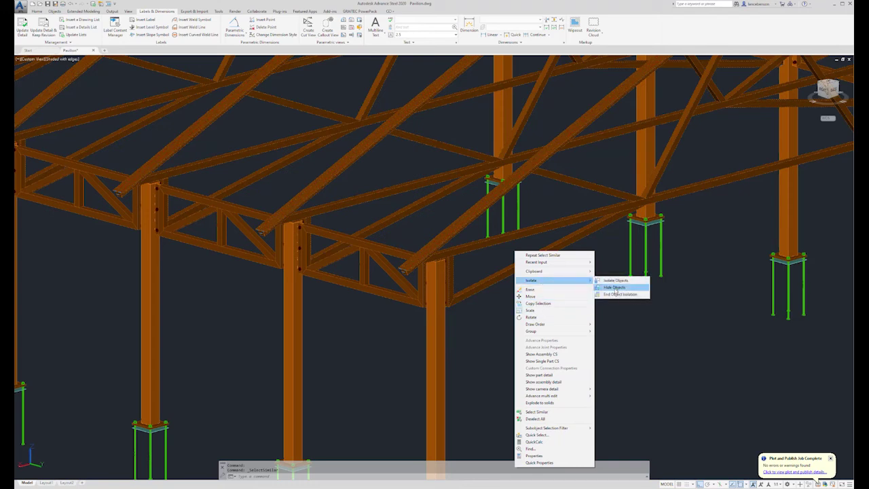
{"action": "left_click", "coordinate": [615, 288]}
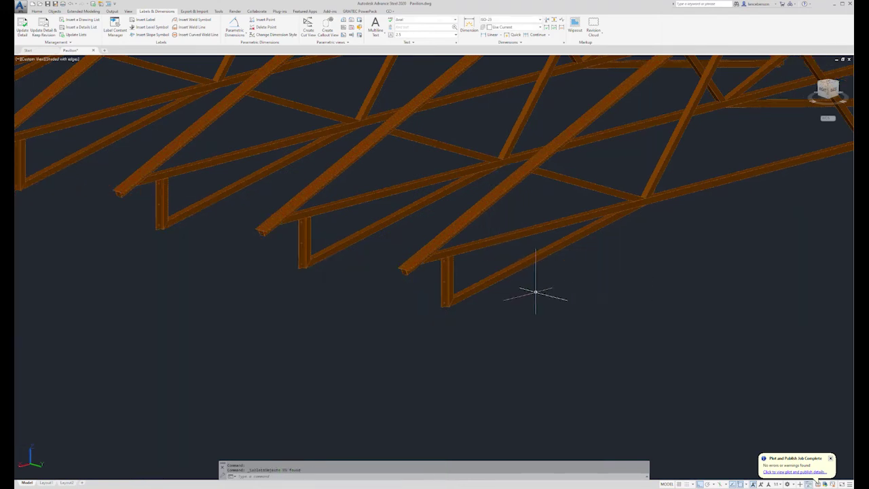
Step: Isolate the outermost roof truss at the end of the row, orbiting to a side-on view to window-select all its members
{"action": "scroll", "coordinate": [529, 293], "scroll_direction": "down", "scroll_amount": 5}
{"action": "middle_click_drag", "start_coordinate": [522, 290], "coordinate": [543, 297], "text": "shift"}
{"action": "middle_click_drag", "start_coordinate": [586, 302], "coordinate": [626, 288], "text": "shift"}
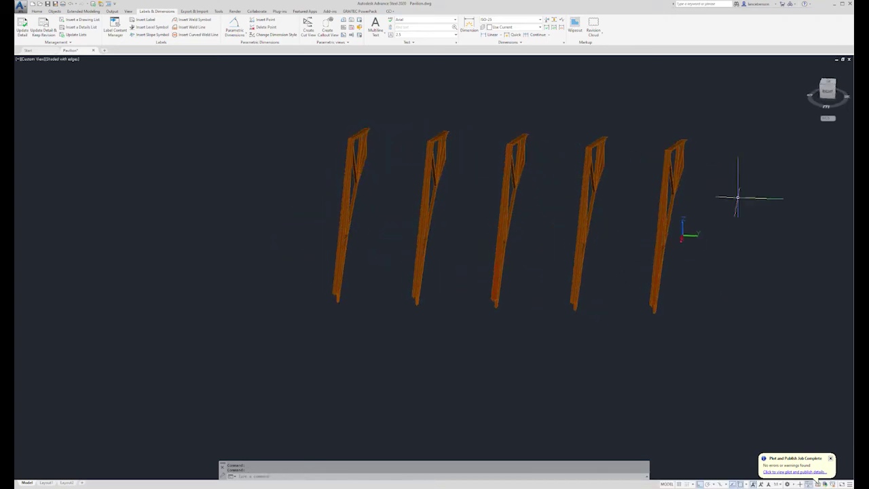
{"action": "left_click", "coordinate": [729, 120]}
{"action": "left_click", "coordinate": [644, 341]}
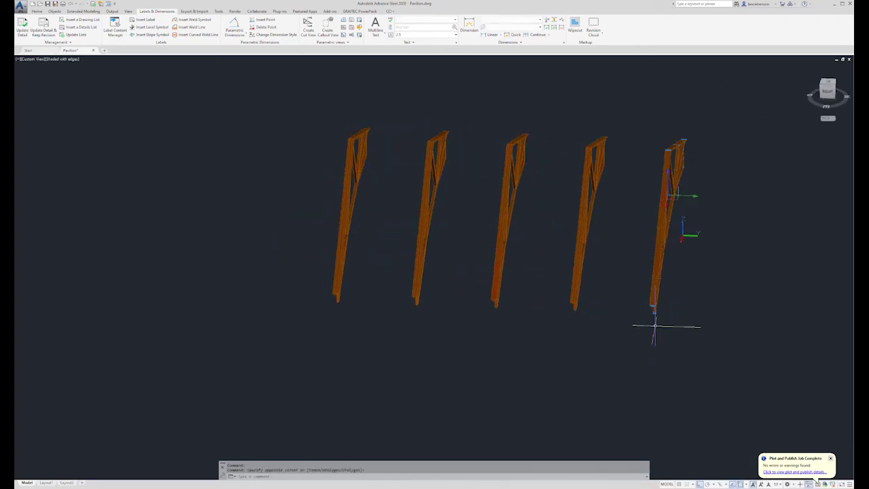
{"action": "right_click", "coordinate": [657, 326]}
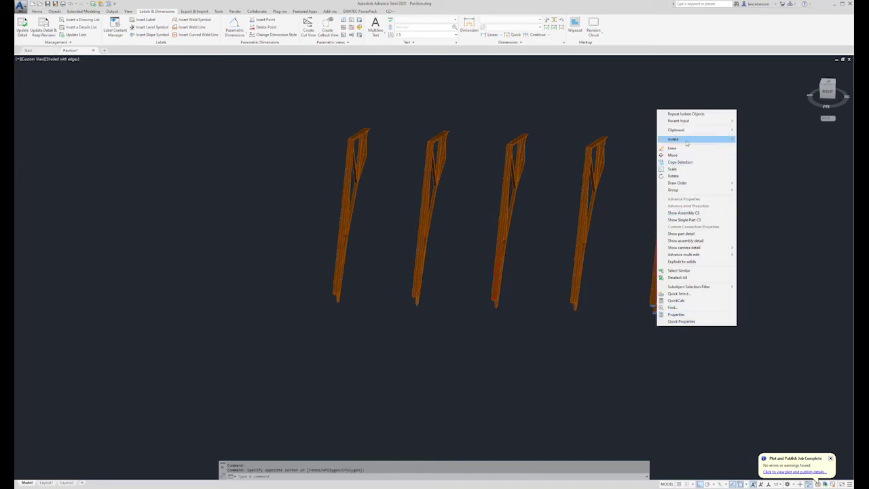
{"action": "mouse_move", "coordinate": [685, 140]}
{"action": "left_click", "coordinate": [756, 142]}
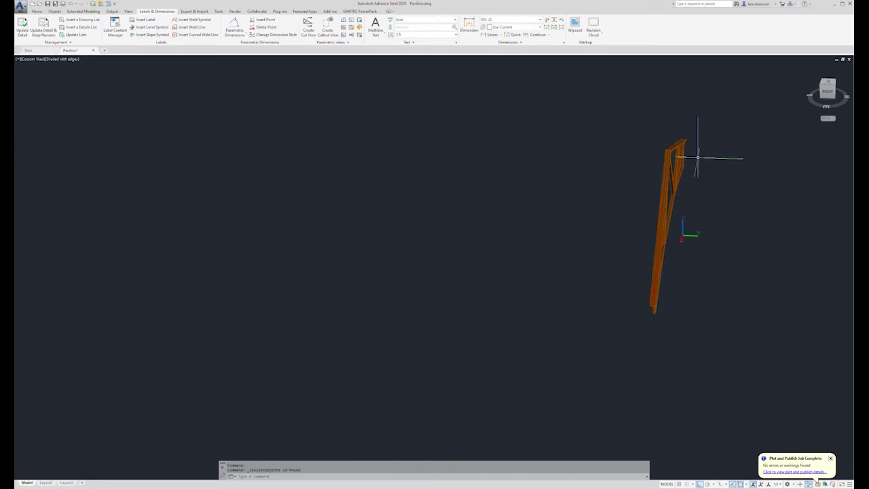
Step: Orient the isolated roof truss to the standard Back view so the whole truss is seen square-on
{"action": "middle_click_drag", "start_coordinate": [695, 183], "coordinate": [516, 204], "text": "shift"}
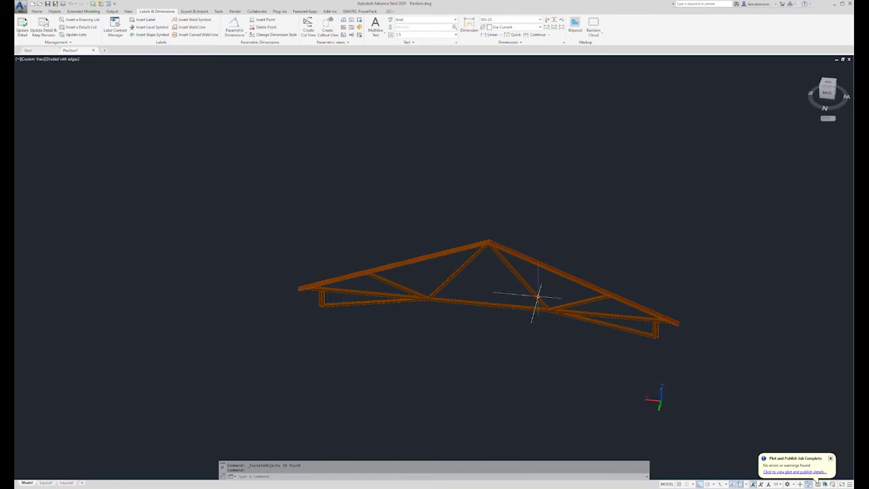
{"action": "scroll", "coordinate": [577, 291], "scroll_direction": "up", "scroll_amount": 4}
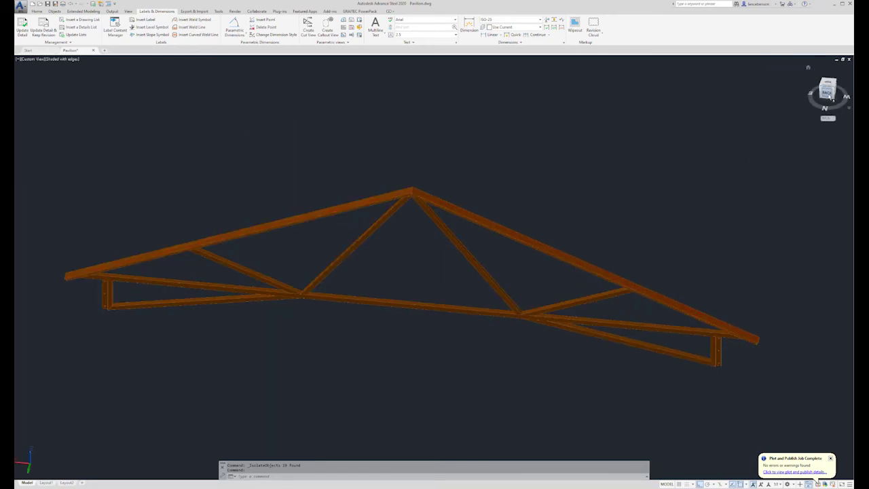
{"action": "left_click", "coordinate": [827, 89]}
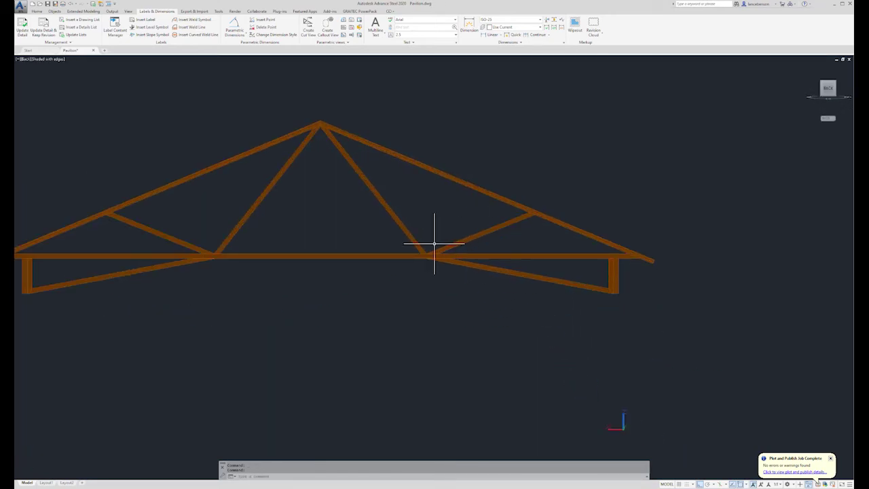
{"action": "middle_click_drag", "start_coordinate": [433, 242], "coordinate": [520, 259]}
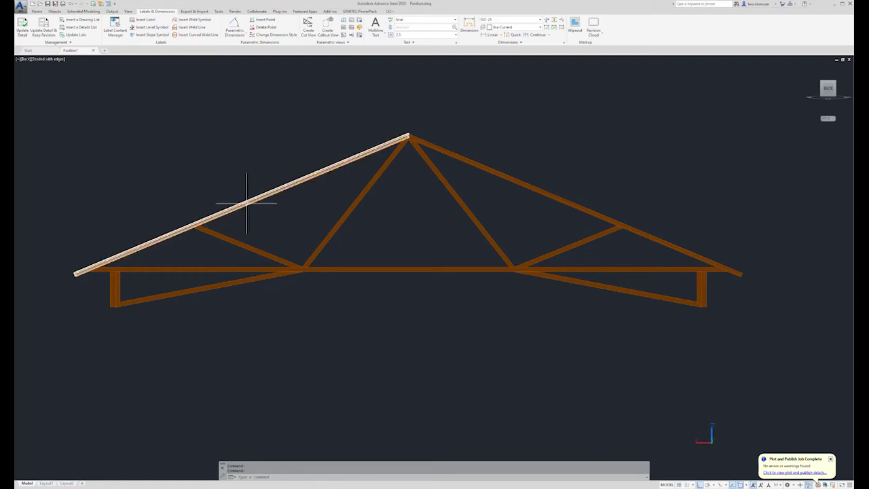
Step: Examine the isolated truss's sloping top chords and its web members around the ridge
{"action": "scroll", "coordinate": [246, 200], "scroll_direction": "up", "scroll_amount": 5}
{"action": "scroll", "coordinate": [252, 208], "scroll_direction": "down", "scroll_amount": 6}
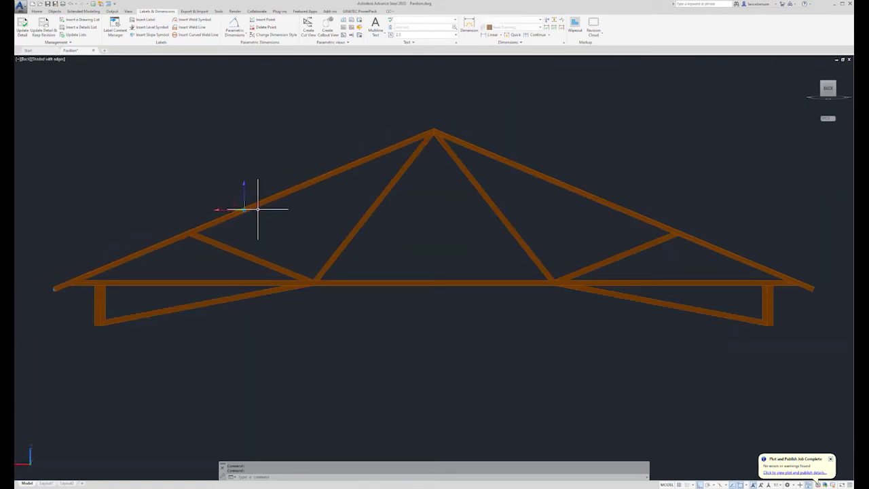
{"action": "scroll", "coordinate": [506, 158], "scroll_direction": "up", "scroll_amount": 5}
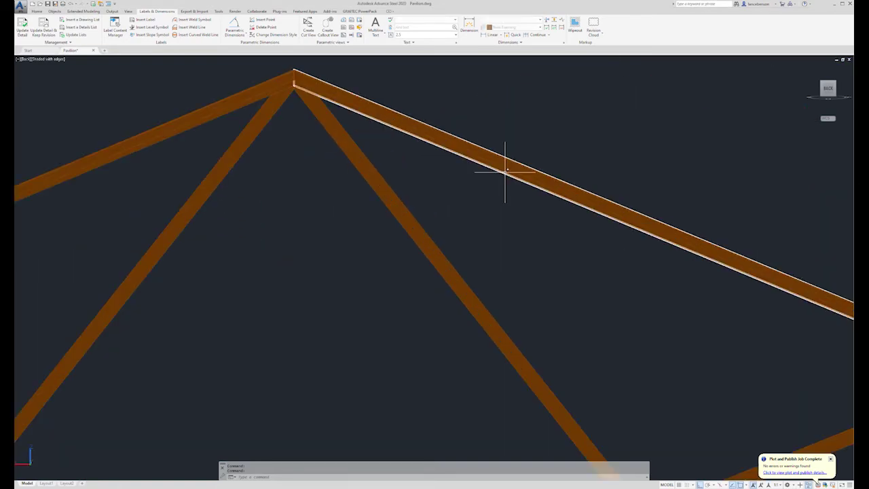
{"action": "scroll", "coordinate": [498, 171], "scroll_direction": "down", "scroll_amount": 6}
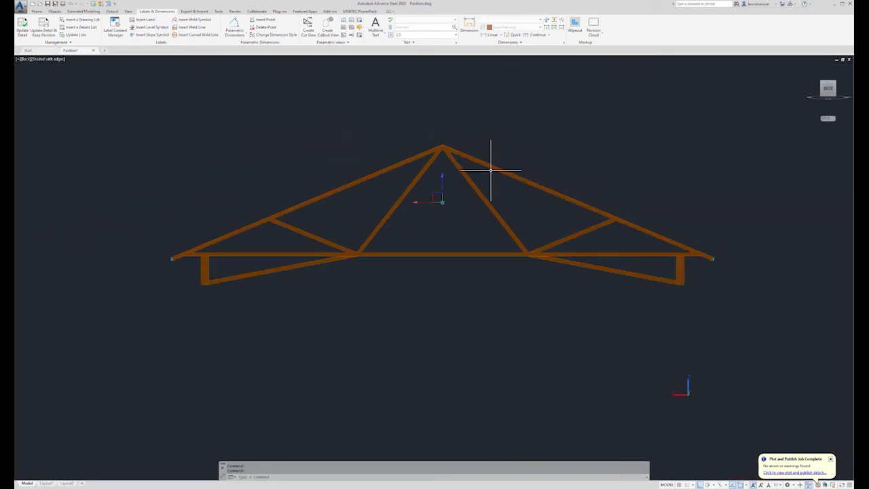
{"action": "mouse_move", "coordinate": [479, 229]}
{"action": "middle_mouse_down", "text": "shift"}
{"action": "mouse_move", "coordinate": [480, 196]}
{"action": "mouse_move", "coordinate": [469, 235]}
{"action": "mouse_move", "coordinate": [455, 231]}
{"action": "mouse_move", "coordinate": [516, 238]}
{"action": "mouse_move", "coordinate": [470, 240]}
{"action": "middle_mouse_up", "text": "shift"}
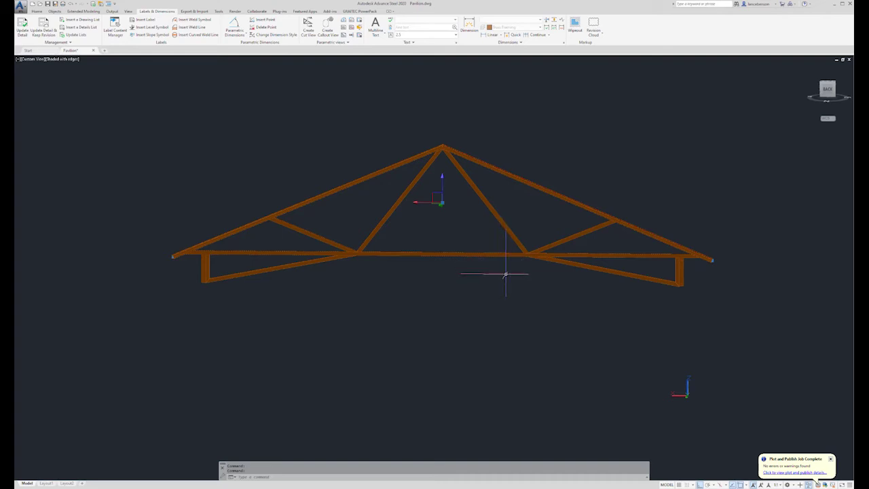
{"action": "mouse_move", "coordinate": [487, 273]}
{"action": "middle_mouse_down", "text": "shift"}
{"action": "mouse_move", "coordinate": [477, 225]}
{"action": "mouse_move", "coordinate": [491, 215]}
{"action": "mouse_move", "coordinate": [519, 229]}
{"action": "mouse_move", "coordinate": [485, 271]}
{"action": "middle_mouse_up", "text": "shift"}
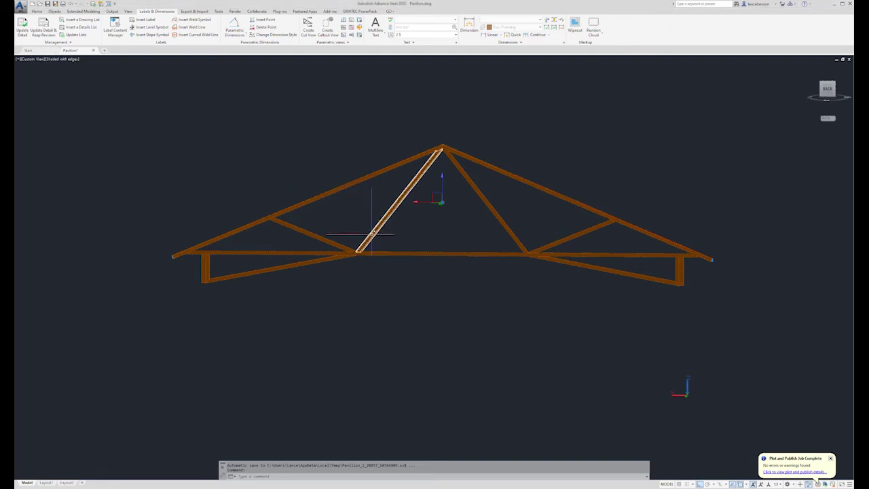
Step: Open the Assembly Ba37 Sheet 37 drawing from the up-to-date details in the Document Manager
{"action": "left_click", "coordinate": [100, 4]}
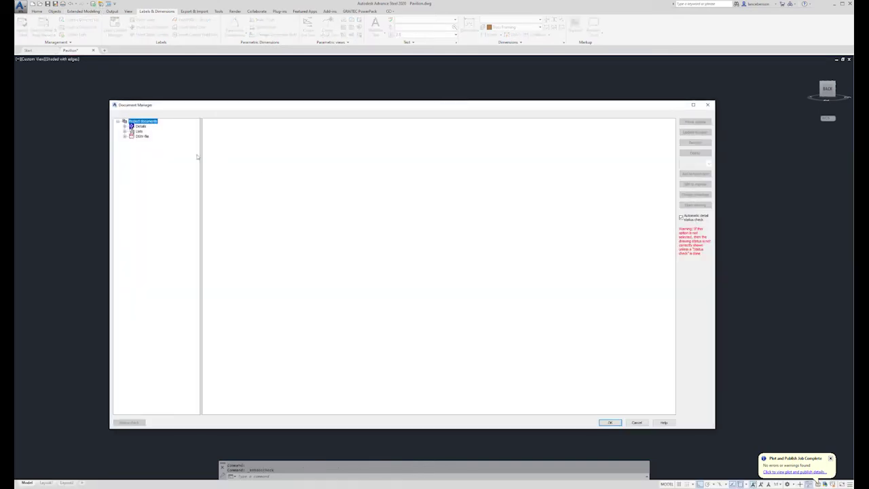
{"action": "left_click", "coordinate": [125, 127]}
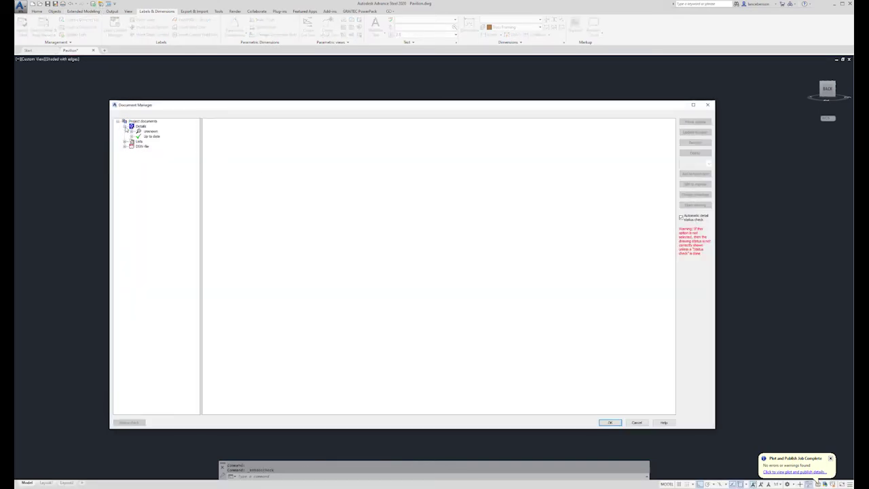
{"action": "left_click", "coordinate": [132, 136]}
{"action": "left_click", "coordinate": [165, 146]}
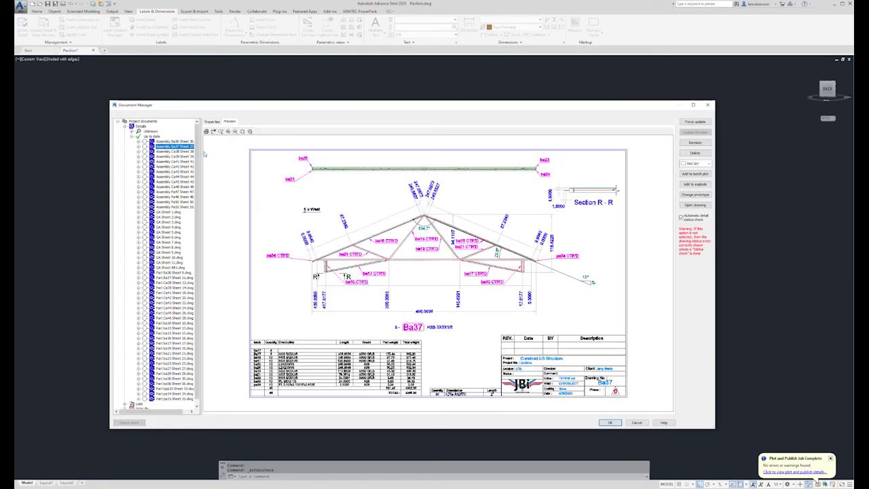
{"action": "double_click", "coordinate": [182, 148]}
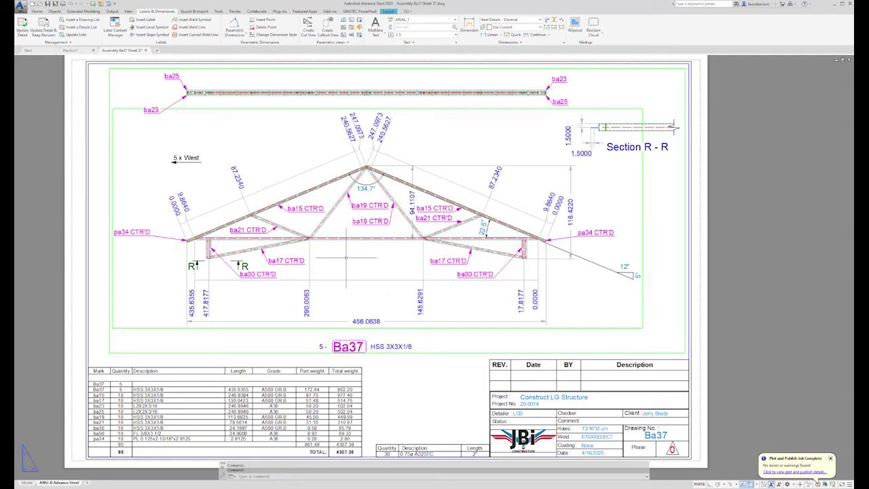
Step: Examine the Ba37 truss elevation around the ridge, including the angle dimension between the two top chords
{"action": "scroll", "coordinate": [299, 199], "scroll_direction": "up", "scroll_amount": 4}
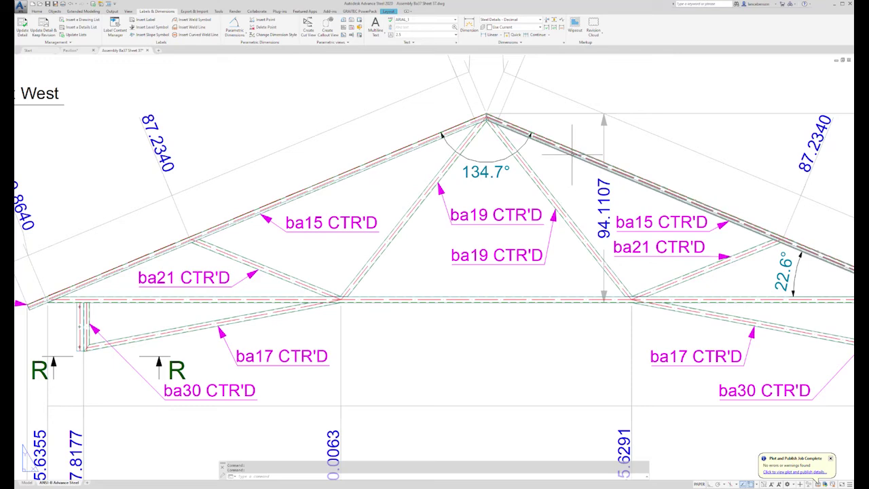
{"action": "scroll", "coordinate": [547, 165], "scroll_direction": "down", "scroll_amount": 2}
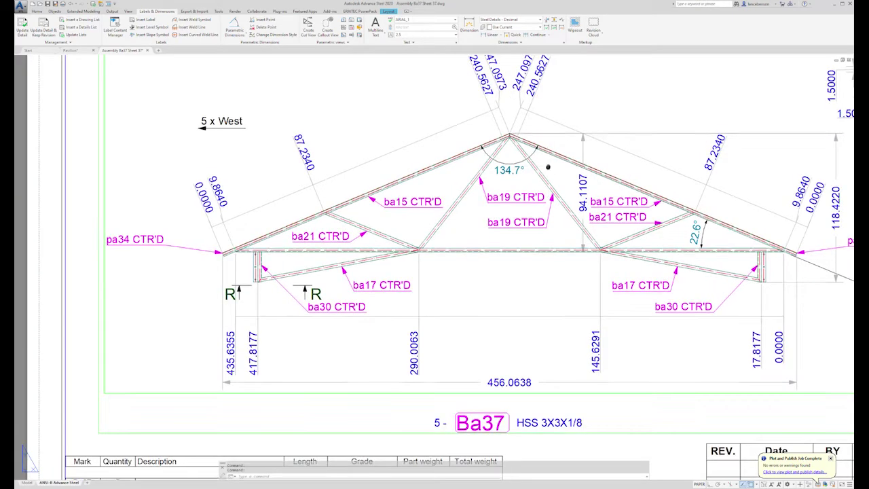
{"action": "middle_click_drag", "start_coordinate": [547, 165], "coordinate": [531, 206]}
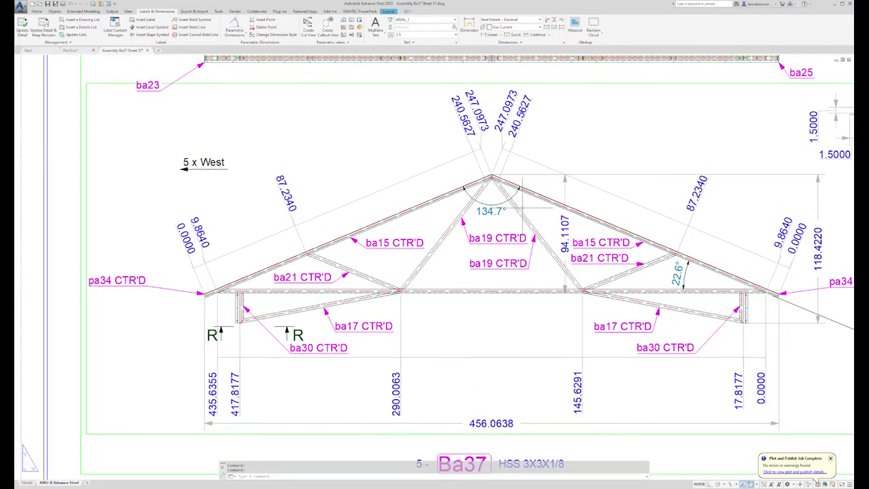
{"action": "scroll", "coordinate": [530, 207], "scroll_direction": "up", "scroll_amount": 6}
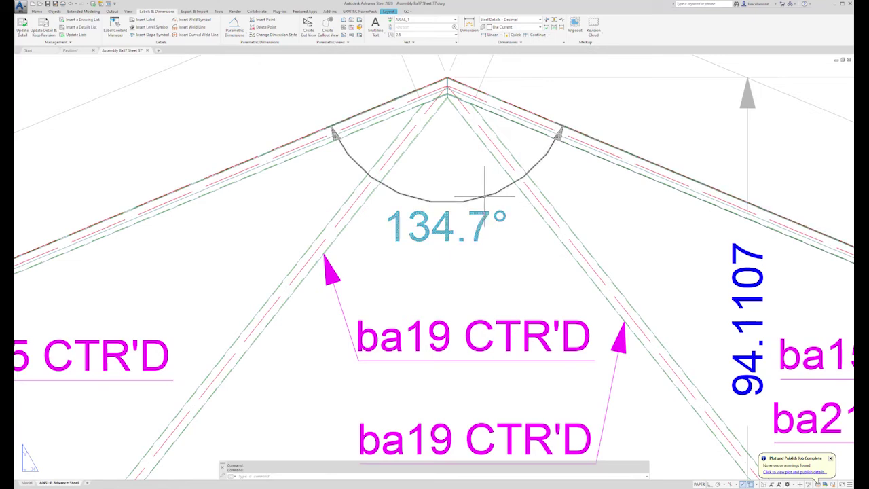
{"action": "left_click", "coordinate": [492, 208]}
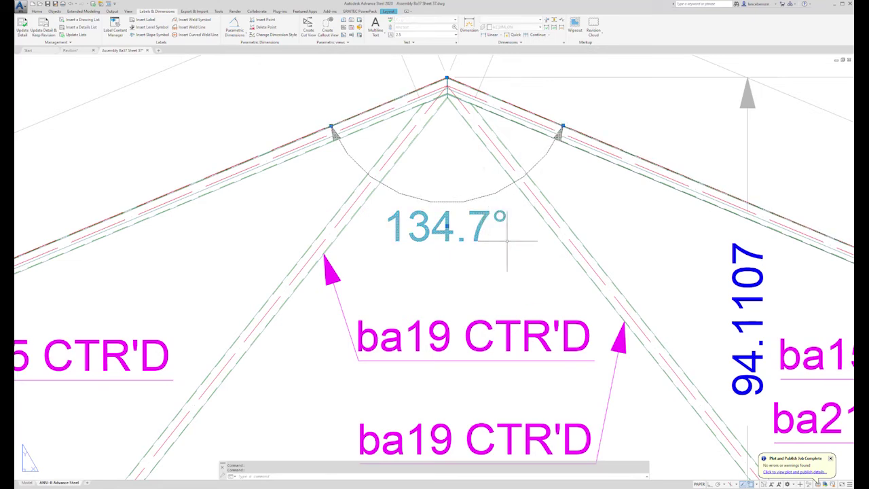
{"action": "scroll", "coordinate": [506, 241], "scroll_direction": "down", "scroll_amount": 2}
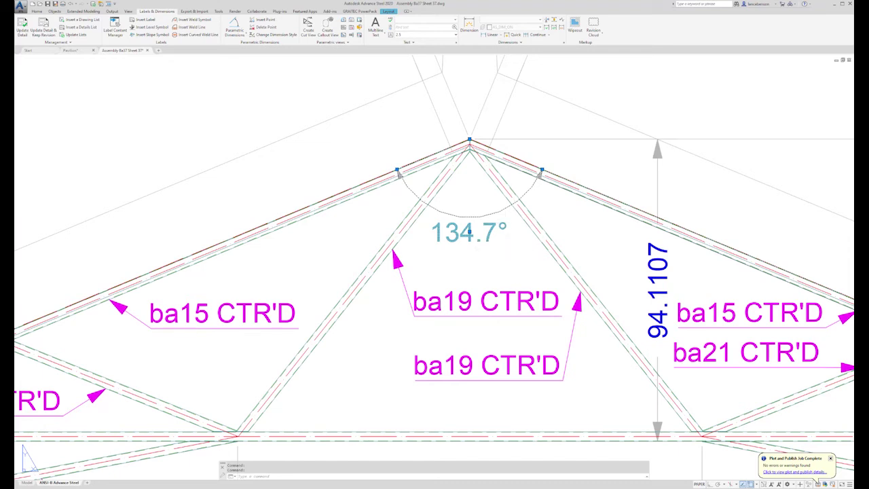
{"action": "key", "text": "Escape"}
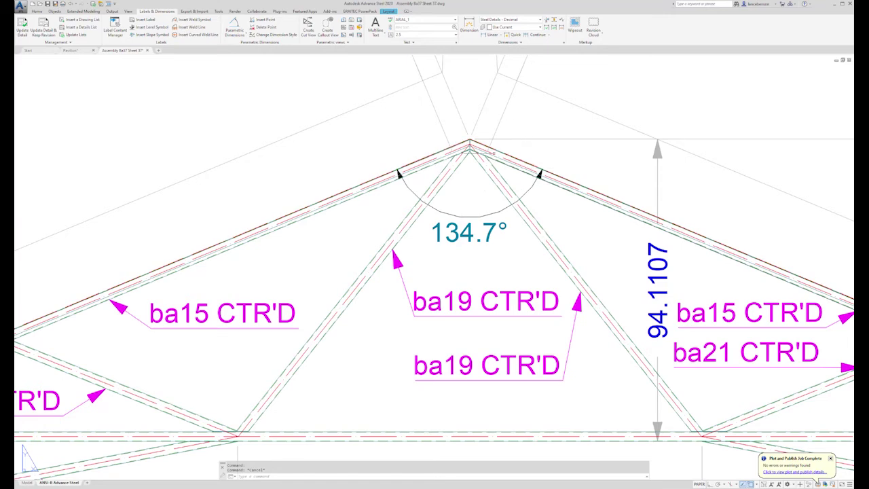
{"action": "scroll", "coordinate": [525, 184], "scroll_direction": "down", "scroll_amount": 2}
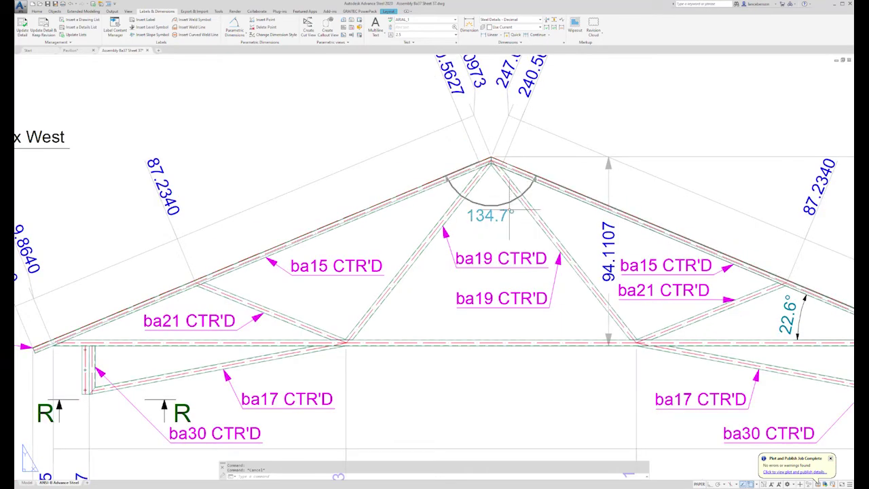
{"action": "scroll", "coordinate": [509, 211], "scroll_direction": "down", "scroll_amount": 2}
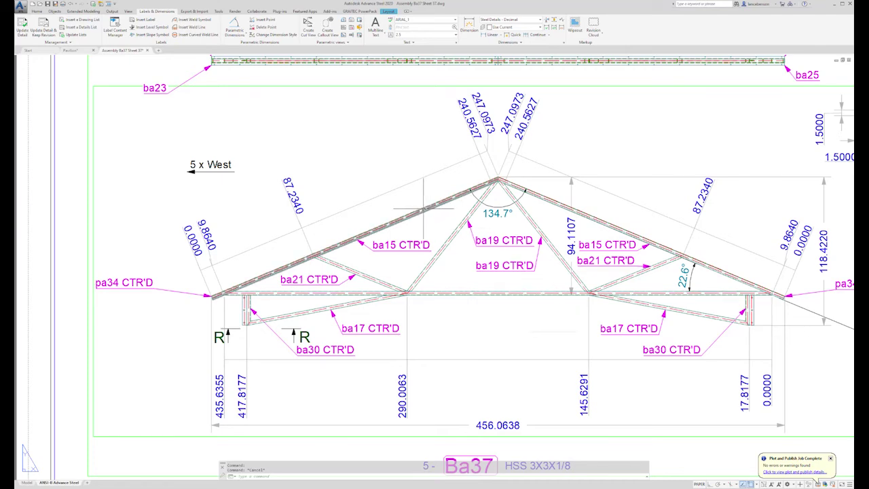
Step: Inspect the Ba37 truss's eave end on the roof-slope symbol side, including the pa34 end plate and its dimensions
{"action": "scroll", "coordinate": [423, 211], "scroll_direction": "down", "scroll_amount": 2}
{"action": "scroll", "coordinate": [655, 247], "scroll_direction": "up", "scroll_amount": 4}
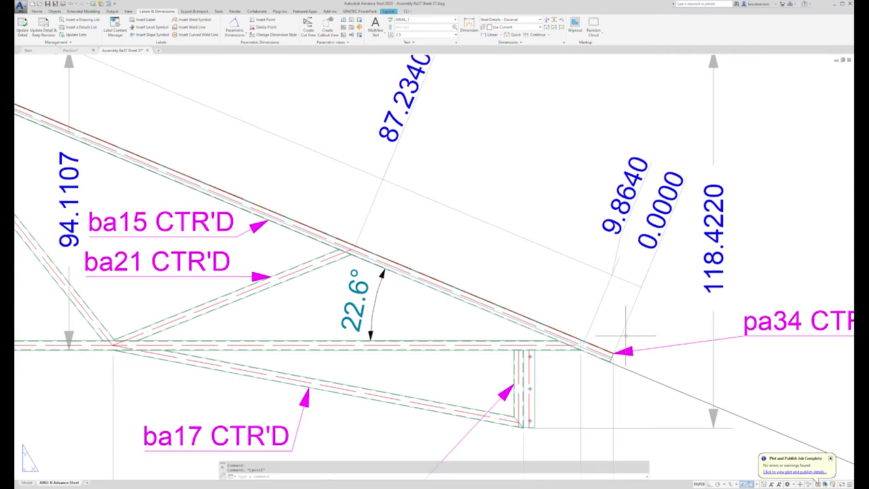
{"action": "scroll", "coordinate": [688, 252], "scroll_direction": "up", "scroll_amount": 2}
{"action": "scroll", "coordinate": [620, 306], "scroll_direction": "up", "scroll_amount": 4}
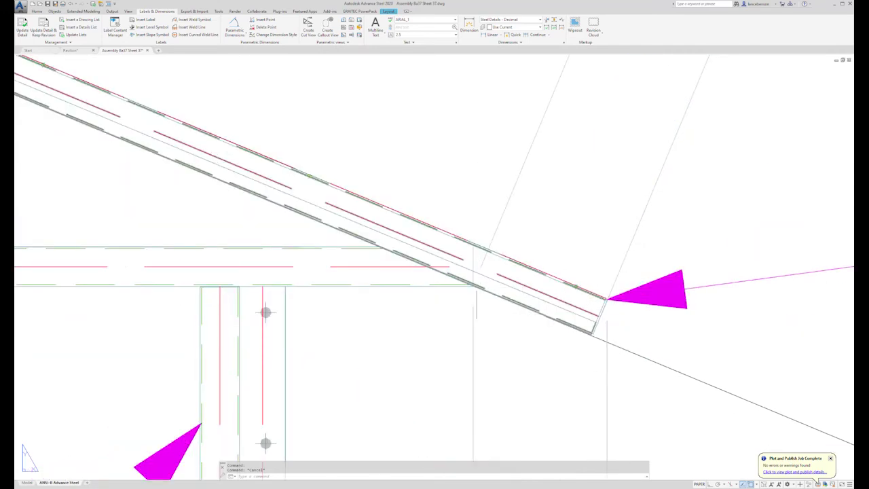
{"action": "scroll", "coordinate": [475, 285], "scroll_direction": "down", "scroll_amount": 5}
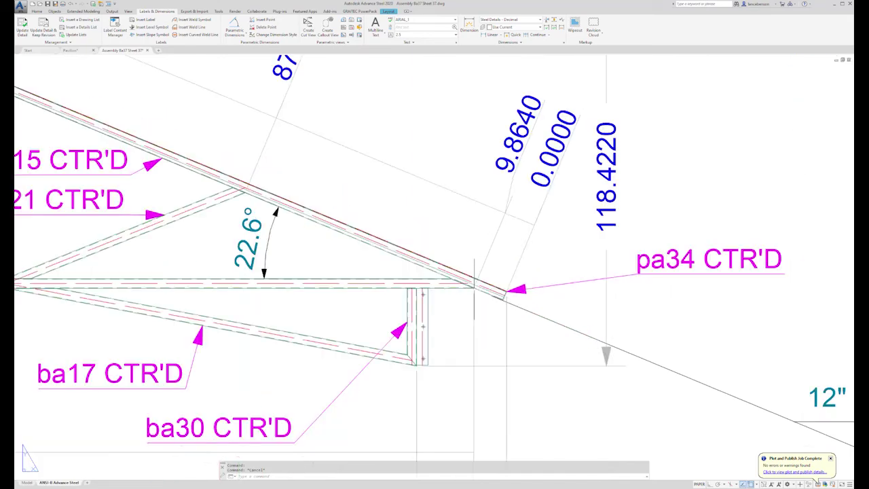
{"action": "scroll", "coordinate": [574, 202], "scroll_direction": "down", "scroll_amount": 2}
{"action": "scroll", "coordinate": [574, 203], "scroll_direction": "down", "scroll_amount": 8}
Step: Check the opposite eave's top chord dimensions and part marks, and compare them with the full Ba37 assembly sheet
{"action": "scroll", "coordinate": [430, 195], "scroll_direction": "up", "scroll_amount": 8}
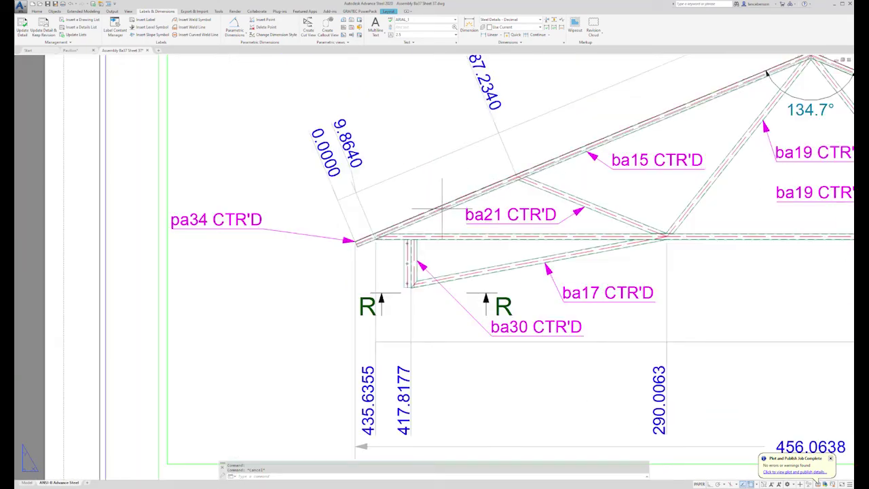
{"action": "scroll", "coordinate": [380, 238], "scroll_direction": "up", "scroll_amount": 4}
{"action": "scroll", "coordinate": [388, 238], "scroll_direction": "down", "scroll_amount": 4}
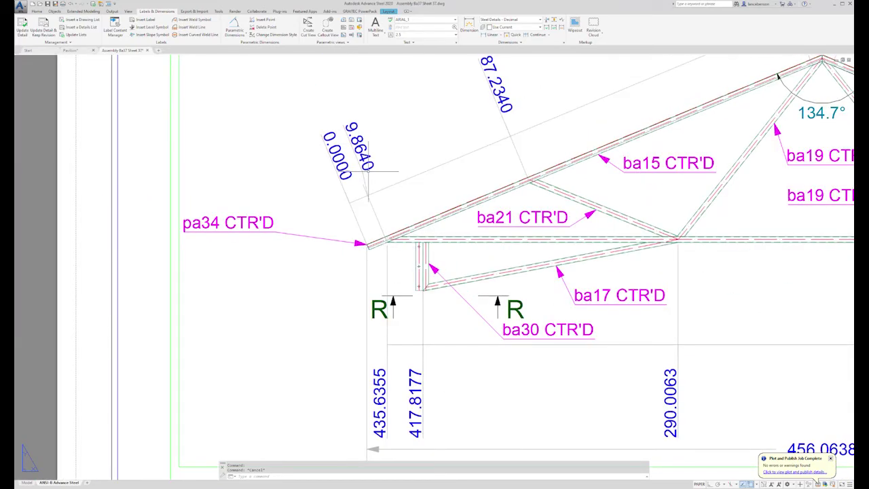
{"action": "scroll", "coordinate": [368, 171], "scroll_direction": "down", "scroll_amount": 8}
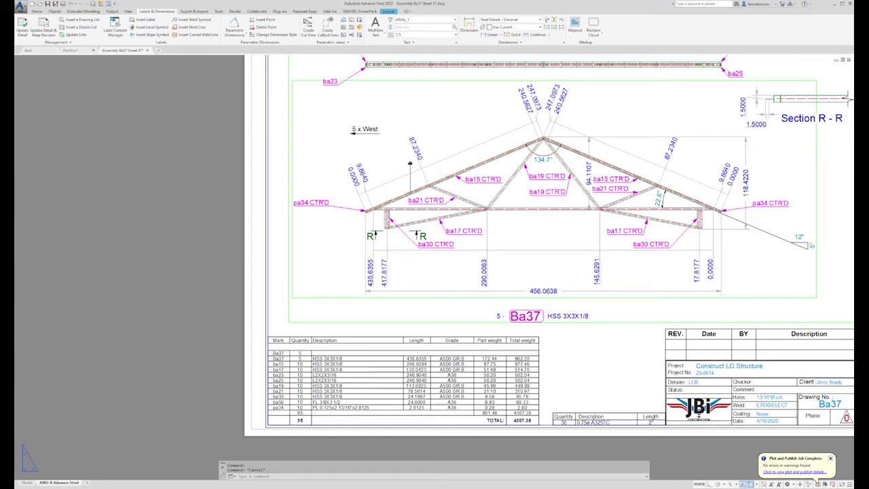
{"action": "scroll", "coordinate": [373, 181], "scroll_direction": "up", "scroll_amount": 5}
{"action": "scroll", "coordinate": [384, 183], "scroll_direction": "down", "scroll_amount": 2}
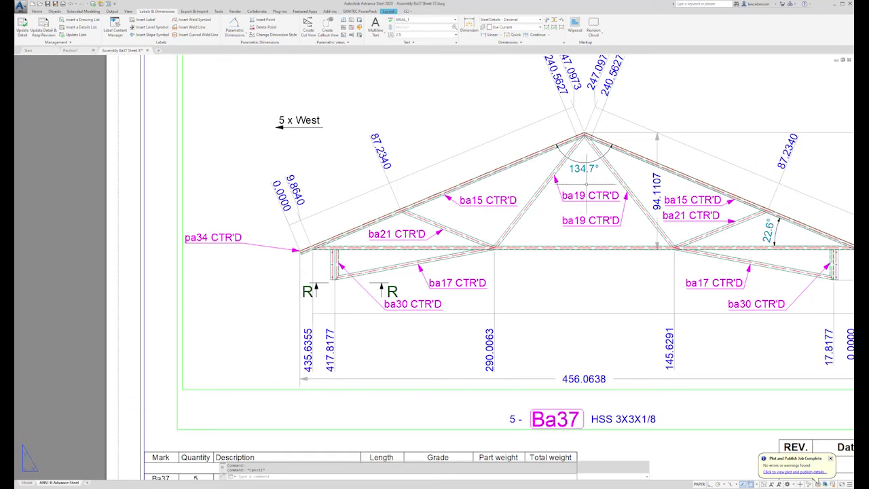
Step: Examine the pa34 end plate closely at the eave near section R-R, plus the adjoining ba30 and ba17 members
{"action": "scroll", "coordinate": [301, 254], "scroll_direction": "up", "scroll_amount": 6}
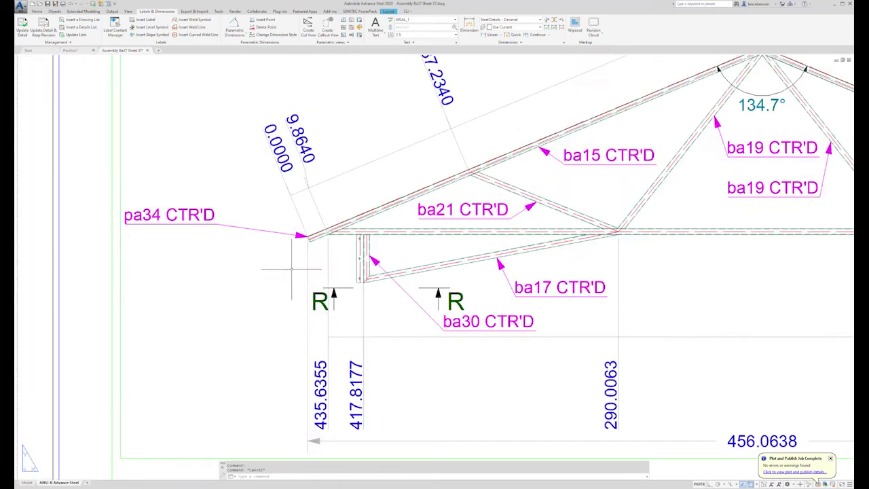
{"action": "scroll", "coordinate": [333, 204], "scroll_direction": "up", "scroll_amount": 5}
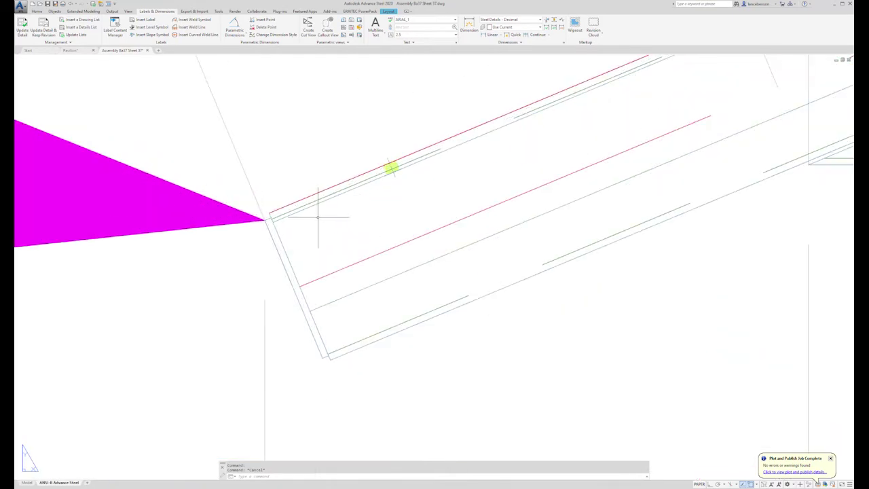
{"action": "scroll", "coordinate": [293, 238], "scroll_direction": "down", "scroll_amount": 6}
{"action": "scroll", "coordinate": [292, 237], "scroll_direction": "up", "scroll_amount": 4}
{"action": "middle_click_drag", "start_coordinate": [302, 243], "coordinate": [357, 247]}
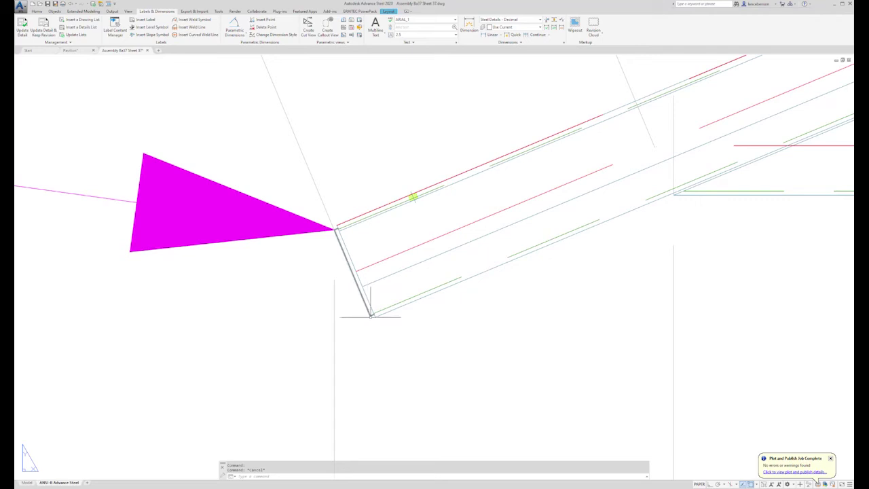
{"action": "scroll", "coordinate": [359, 291], "scroll_direction": "down", "scroll_amount": 8}
{"action": "scroll", "coordinate": [360, 291], "scroll_direction": "down", "scroll_amount": 5}
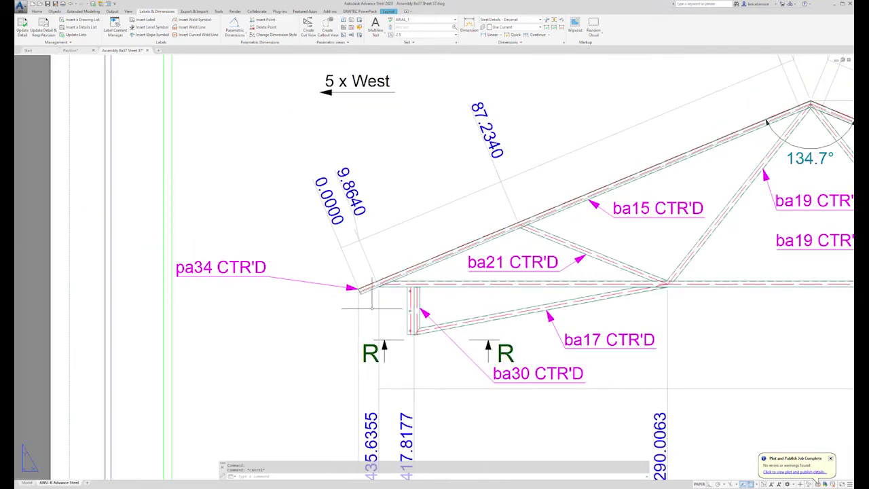
{"action": "middle_click_drag", "start_coordinate": [370, 306], "coordinate": [297, 294]}
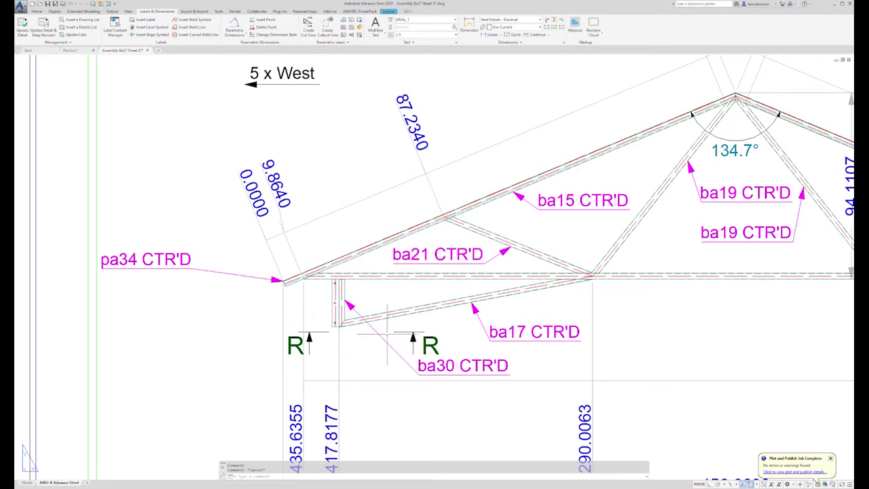
{"action": "mouse_move", "coordinate": [385, 339]}
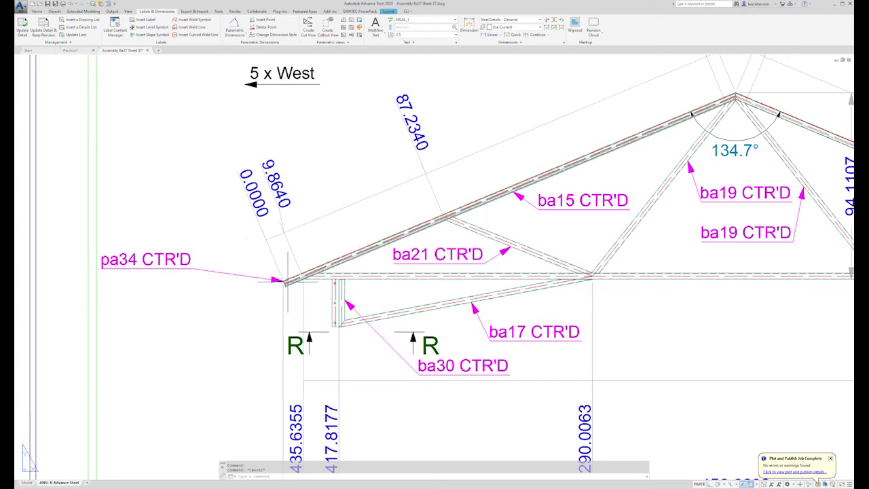
Step: Inspect where the 0.0000 and 9.8640 ordinate dimensions meet the top chord and pa34 end plate at the section R-R eave
{"action": "scroll", "coordinate": [283, 282], "scroll_direction": "down", "scroll_amount": 2}
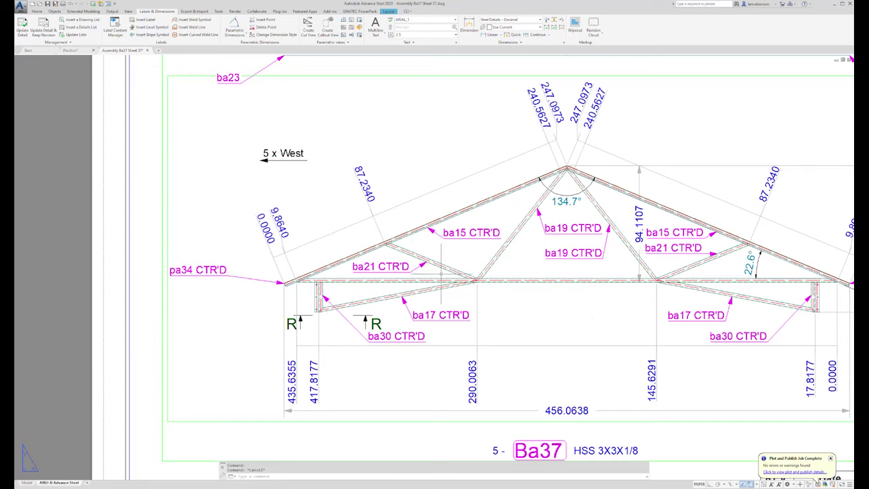
{"action": "scroll", "coordinate": [284, 282], "scroll_direction": "up", "scroll_amount": 6}
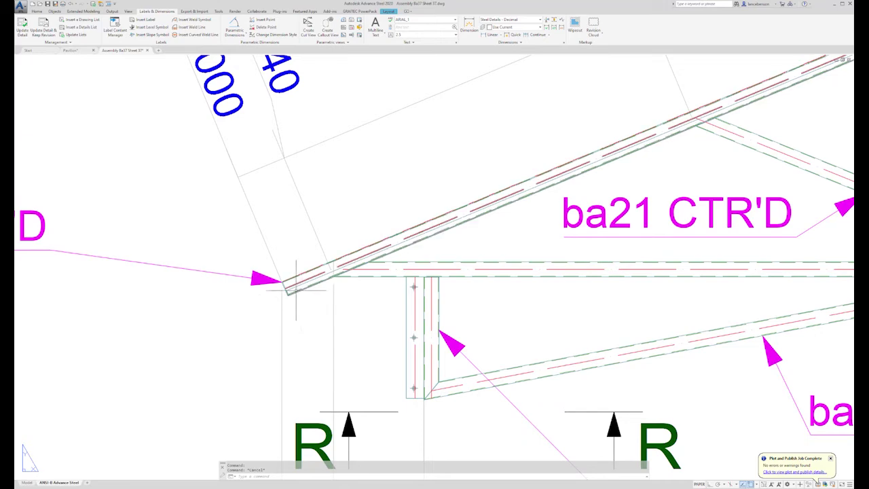
{"action": "scroll", "coordinate": [295, 282], "scroll_direction": "down", "scroll_amount": 4}
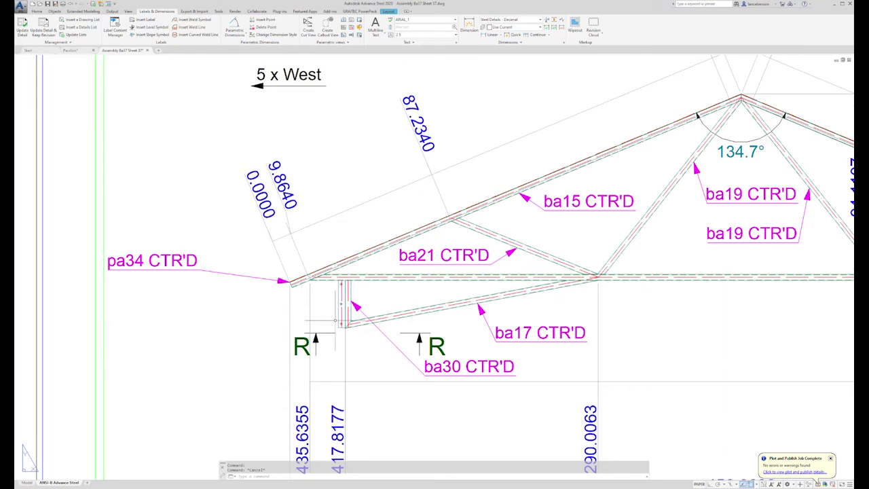
{"action": "scroll", "coordinate": [292, 289], "scroll_direction": "up", "scroll_amount": 10}
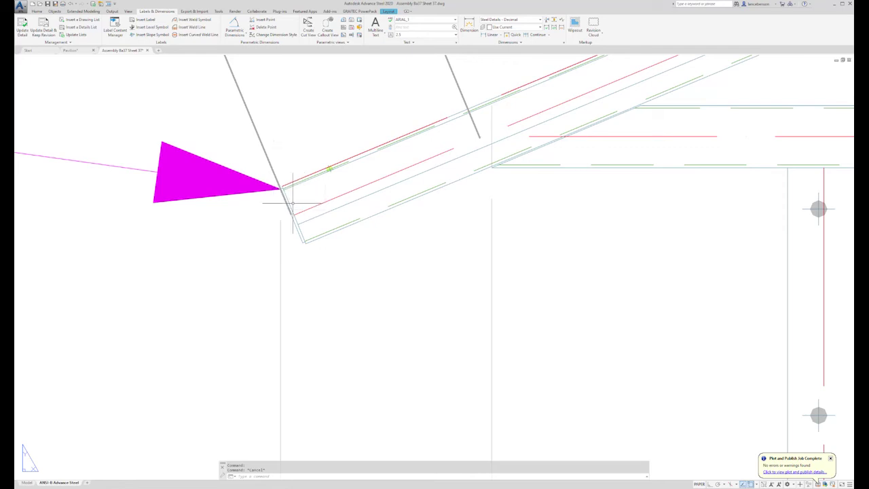
{"action": "scroll", "coordinate": [285, 204], "scroll_direction": "up", "scroll_amount": 3}
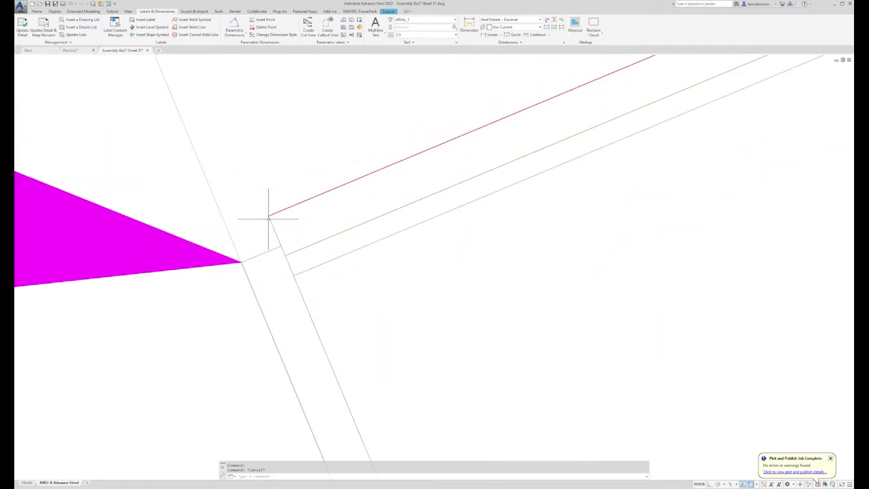
{"action": "scroll", "coordinate": [269, 219], "scroll_direction": "down", "scroll_amount": 3}
{"action": "scroll", "coordinate": [269, 219], "scroll_direction": "up", "scroll_amount": 5}
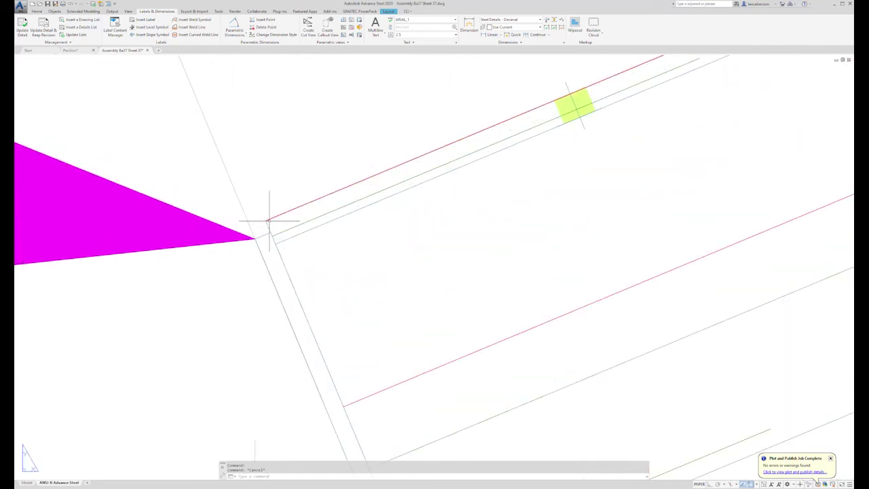
{"action": "scroll", "coordinate": [265, 221], "scroll_direction": "down", "scroll_amount": 5}
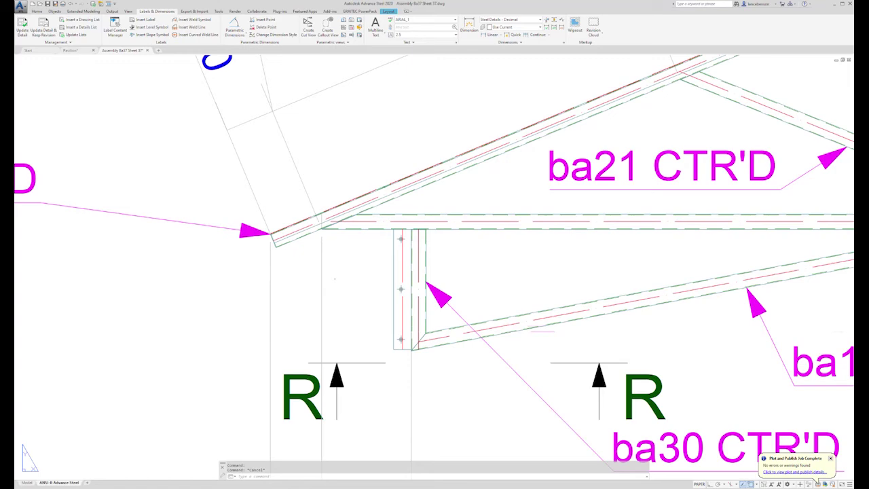
{"action": "scroll", "coordinate": [335, 278], "scroll_direction": "down", "scroll_amount": 2}
{"action": "scroll", "coordinate": [338, 278], "scroll_direction": "down", "scroll_amount": 3}
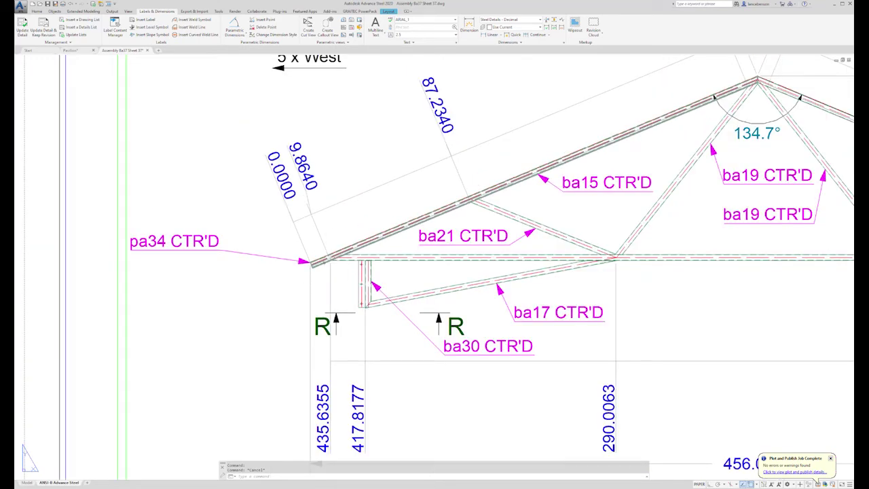
{"action": "scroll", "coordinate": [338, 279], "scroll_direction": "down", "scroll_amount": 2}
Step: Compare both eave ends of the Ba37 truss elevation, including their ordinate dimensions and part marks
{"action": "middle_click_drag", "start_coordinate": [434, 204], "coordinate": [342, 221]}
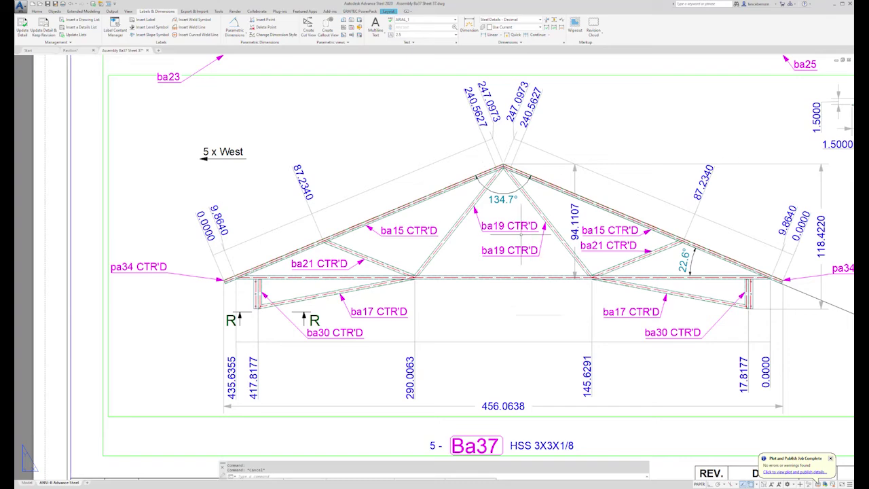
{"action": "scroll", "coordinate": [244, 282], "scroll_direction": "up", "scroll_amount": 4}
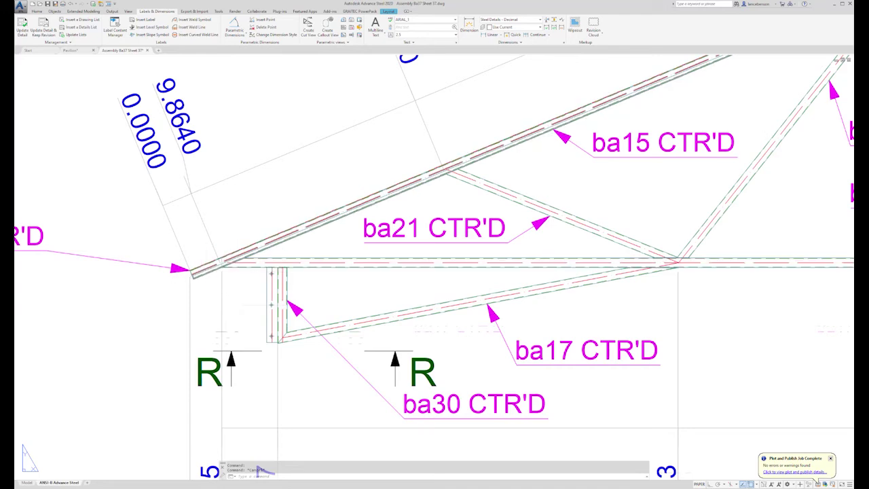
{"action": "scroll", "coordinate": [221, 267], "scroll_direction": "down", "scroll_amount": 2}
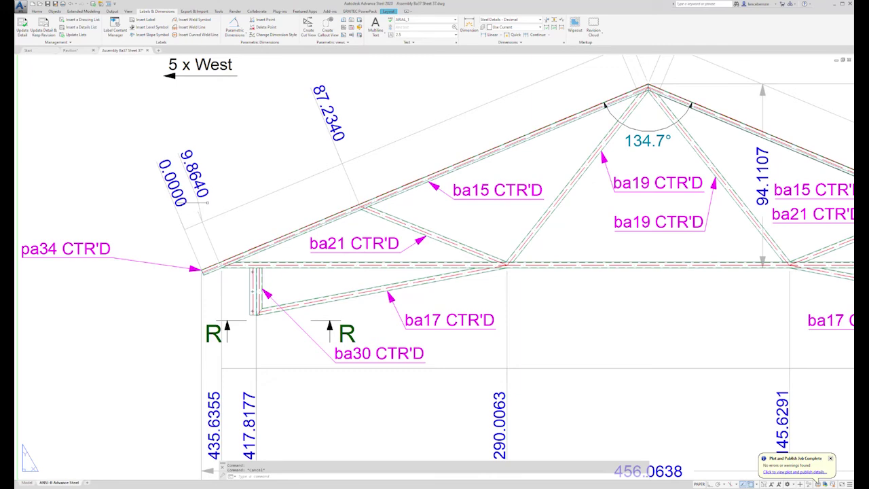
{"action": "scroll", "coordinate": [216, 216], "scroll_direction": "down", "scroll_amount": 3}
{"action": "scroll", "coordinate": [738, 200], "scroll_direction": "up", "scroll_amount": 5}
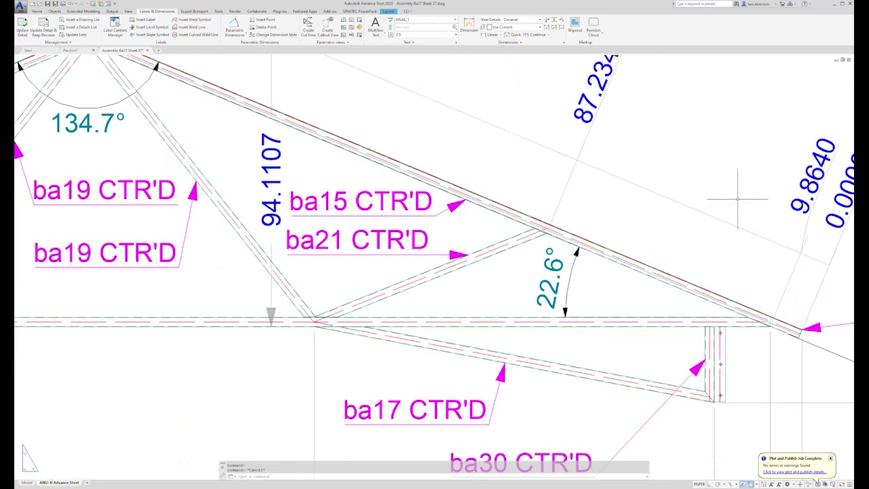
{"action": "scroll", "coordinate": [724, 197], "scroll_direction": "down", "scroll_amount": 4}
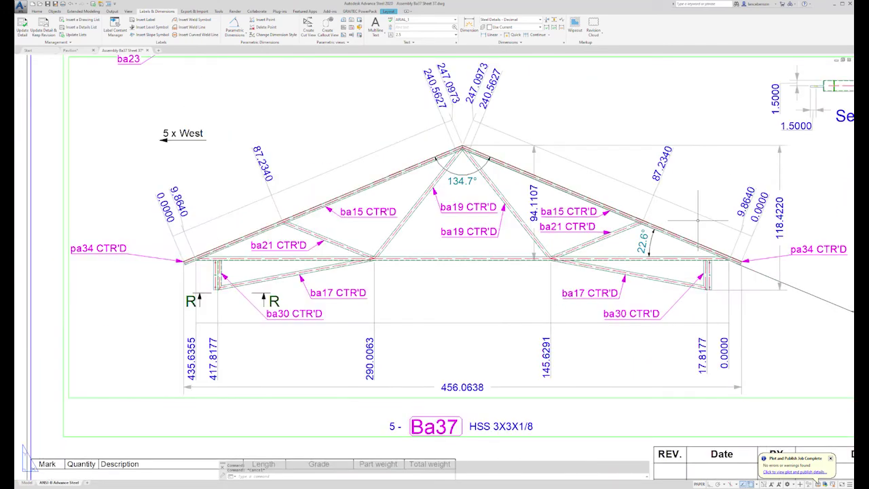
Step: Review the full Ba37 sheet, then close the drawing with its changes saved and return to the Pavilion model
{"action": "scroll", "coordinate": [482, 233], "scroll_direction": "down", "scroll_amount": 3}
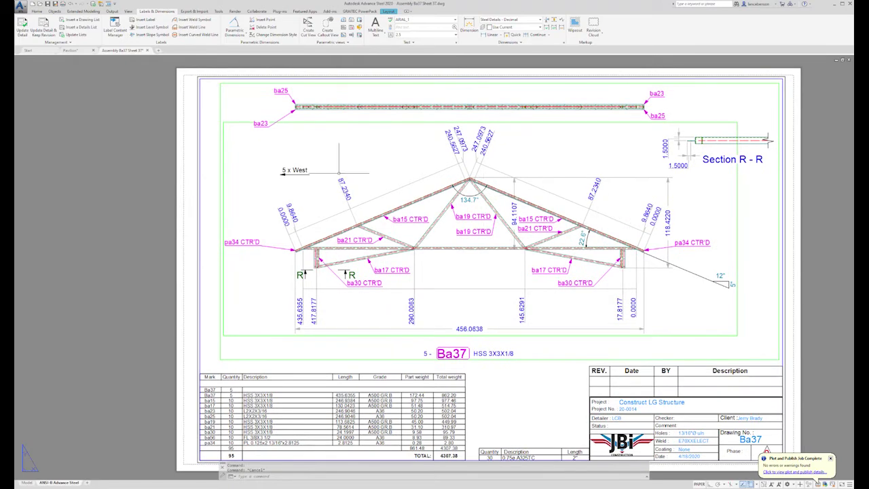
{"action": "left_click", "coordinate": [147, 51]}
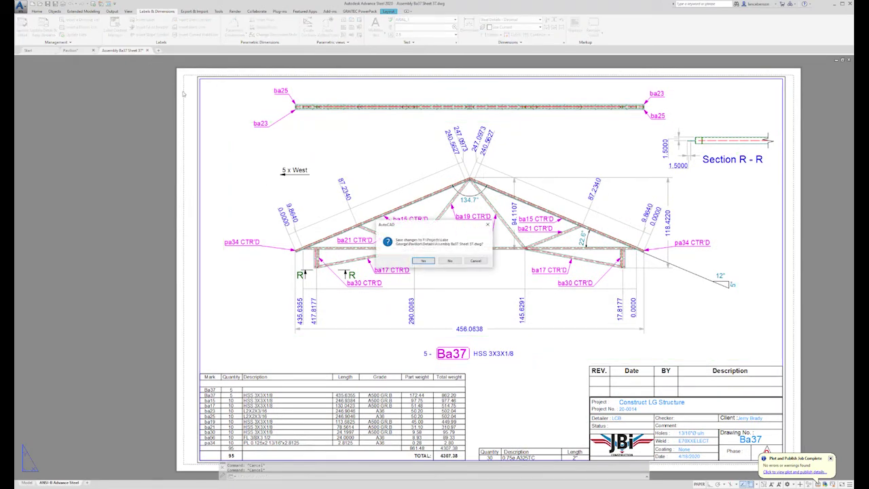
{"action": "left_click", "coordinate": [421, 261]}
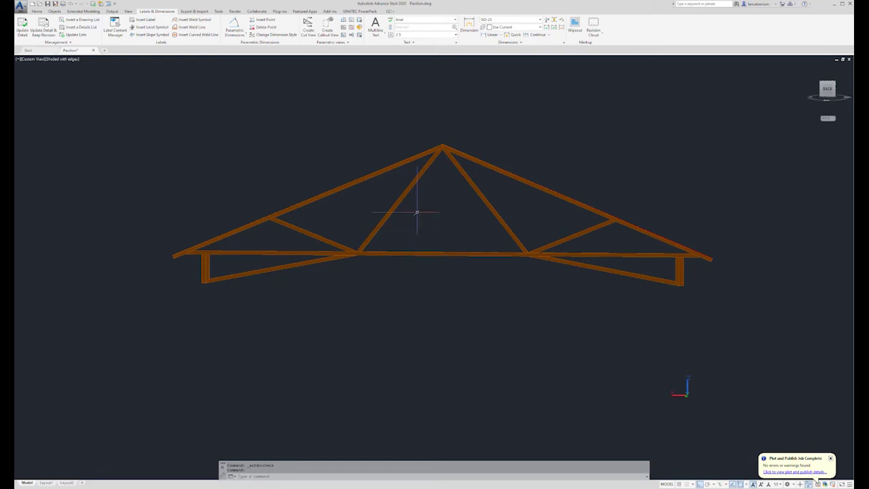
Step: Select the main members of the isolated truss: the top chords, the inner web diagonals and the bottom chord
{"action": "scroll", "coordinate": [429, 163], "scroll_direction": "up", "scroll_amount": 3}
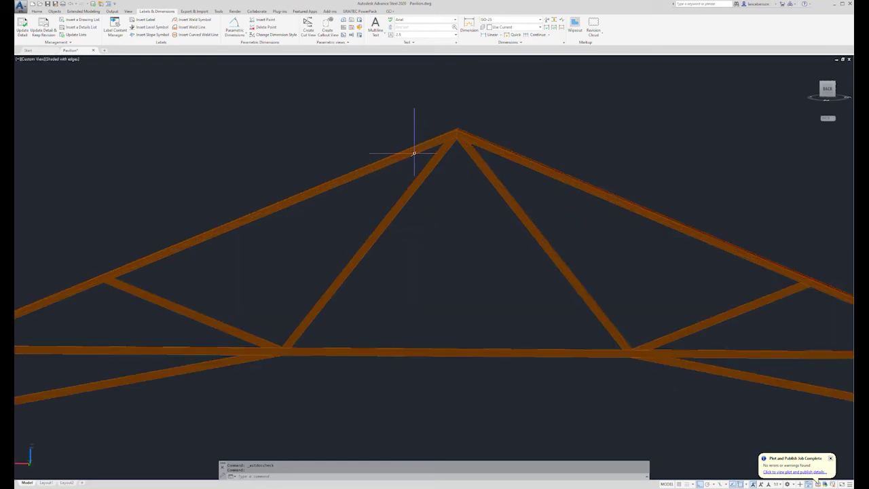
{"action": "left_click", "coordinate": [414, 190]}
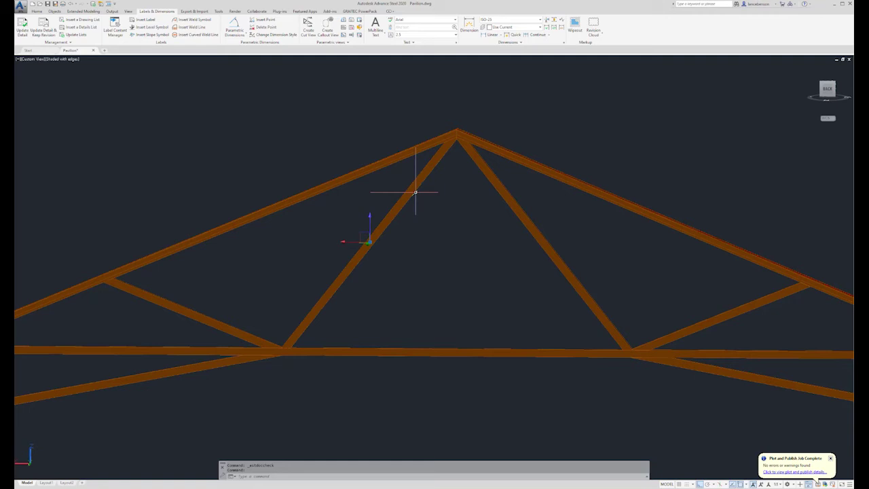
{"action": "key", "text": "Escape"}
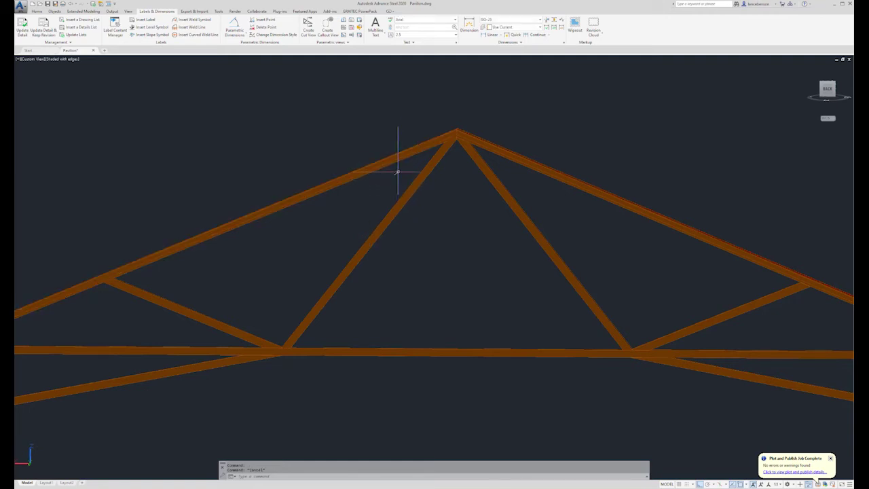
{"action": "scroll", "coordinate": [398, 157], "scroll_direction": "up", "scroll_amount": 1}
{"action": "left_click", "coordinate": [398, 159]}
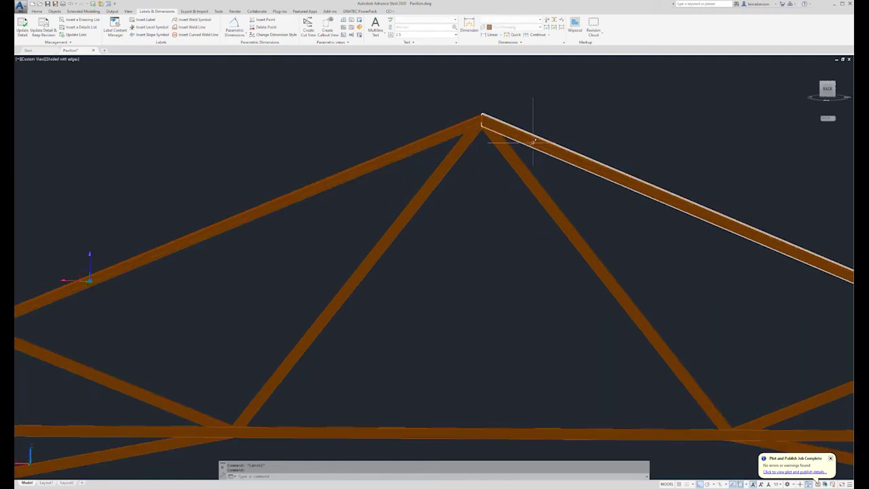
{"action": "scroll", "coordinate": [482, 275], "scroll_direction": "down", "scroll_amount": 4}
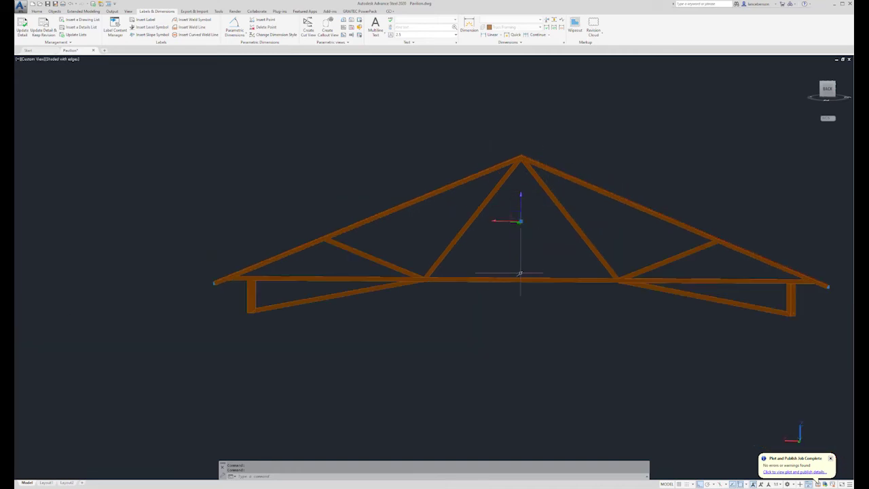
{"action": "middle_click_drag", "start_coordinate": [516, 250], "coordinate": [511, 246], "text": "shift"}
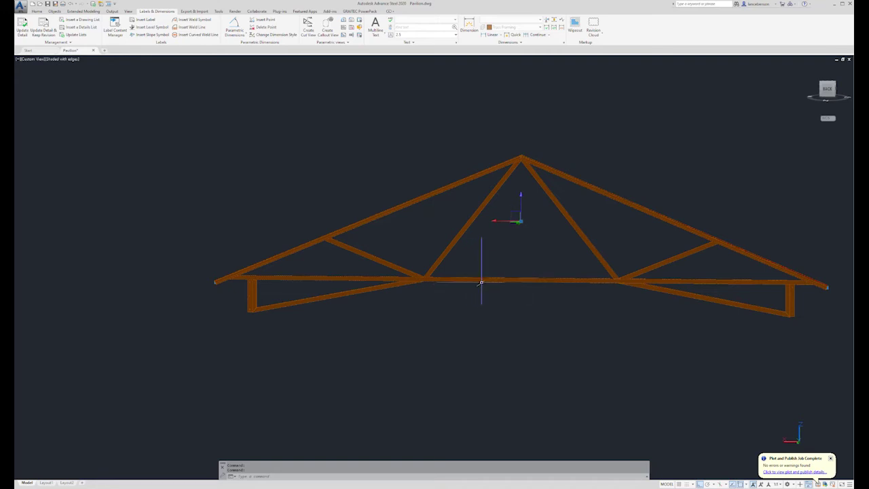
{"action": "left_click", "coordinate": [457, 249]}
{"action": "middle_click", "coordinate": [611, 235]}
{"action": "middle_click_drag", "start_coordinate": [538, 323], "coordinate": [538, 324]}
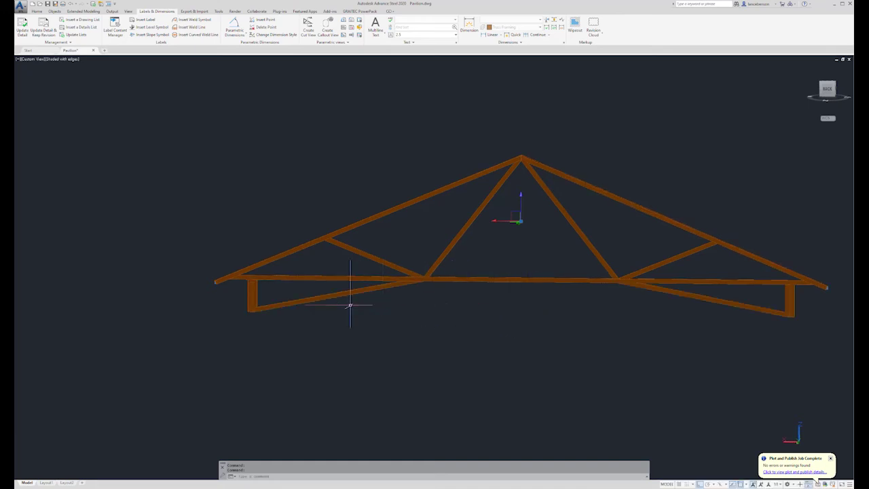
Step: Add the lower braces, short posts and bolted plates at the truss's two eave ends to the selection
{"action": "scroll", "coordinate": [351, 302], "scroll_direction": "up", "scroll_amount": 2}
{"action": "scroll", "coordinate": [305, 266], "scroll_direction": "up", "scroll_amount": 4}
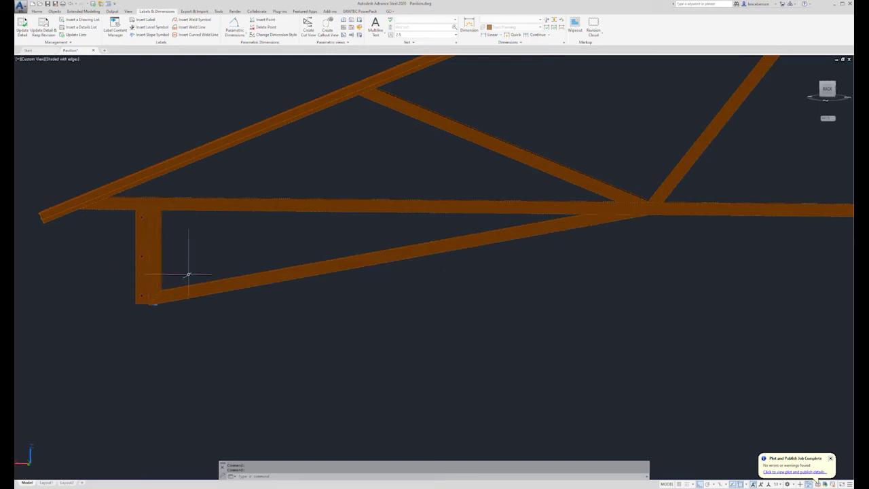
{"action": "middle_click_drag", "start_coordinate": [236, 308], "coordinate": [240, 311], "text": "shift"}
{"action": "scroll", "coordinate": [177, 282], "scroll_direction": "down", "scroll_amount": 8}
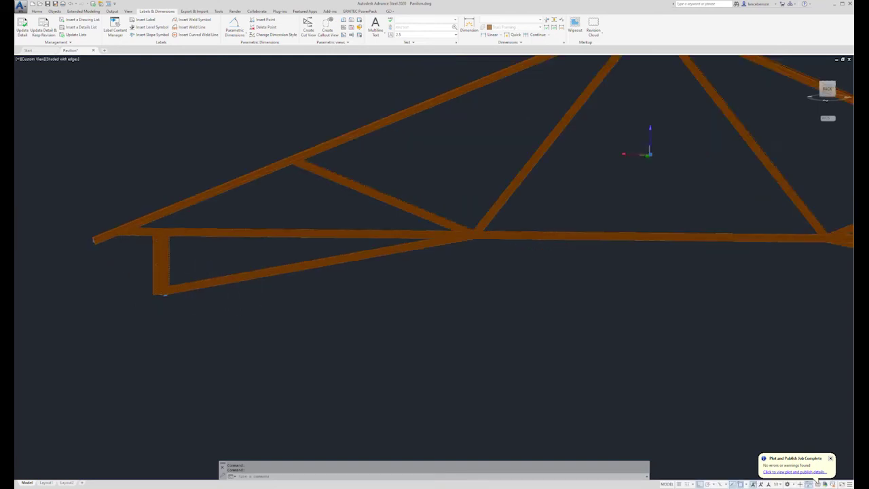
{"action": "scroll", "coordinate": [365, 282], "scroll_direction": "up", "scroll_amount": 5}
{"action": "scroll", "coordinate": [504, 276], "scroll_direction": "up", "scroll_amount": 4}
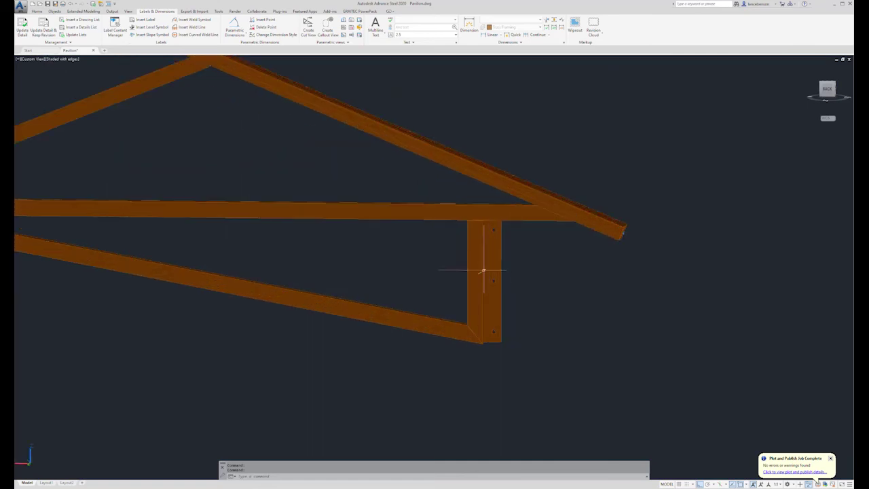
{"action": "middle_click_drag", "start_coordinate": [408, 348], "coordinate": [408, 349], "text": "shift"}
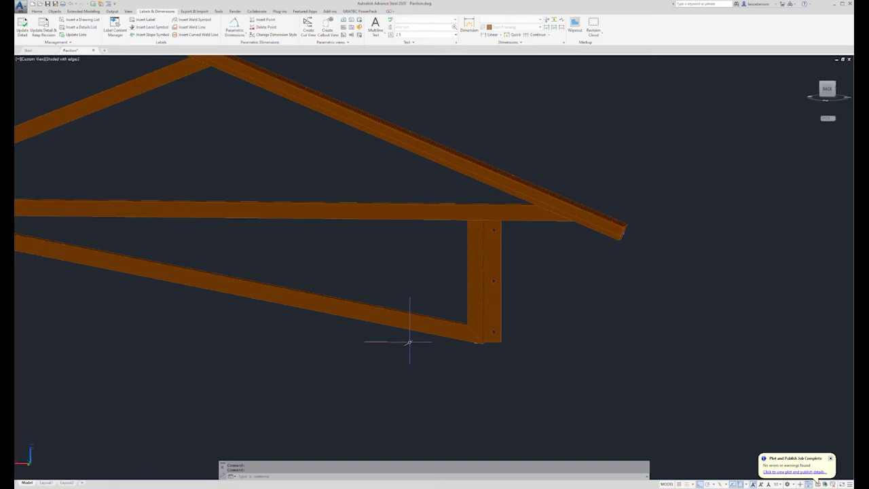
{"action": "scroll", "coordinate": [456, 333], "scroll_direction": "down", "scroll_amount": 2}
{"action": "left_click", "coordinate": [484, 319]}
{"action": "key", "text": "Escape"}
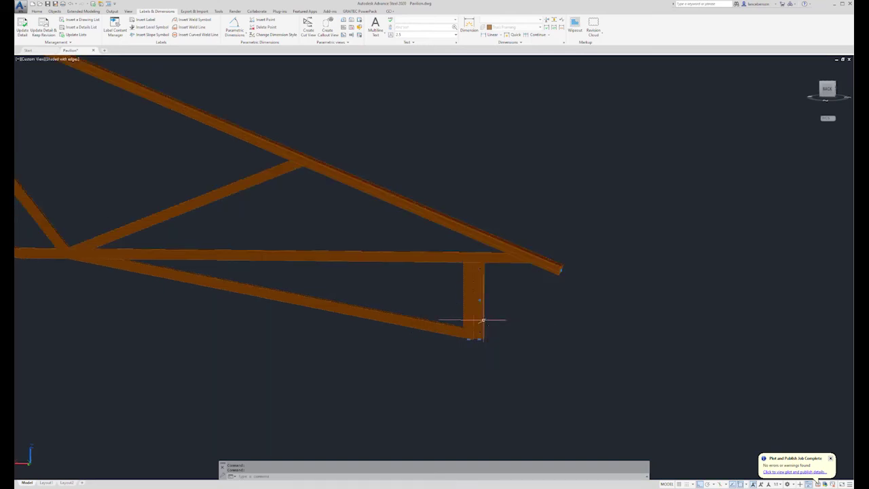
Step: Check the selected posts and bolted plates at both eaves of the truss, and clear the selection
{"action": "scroll", "coordinate": [567, 308], "scroll_direction": "down", "scroll_amount": 3}
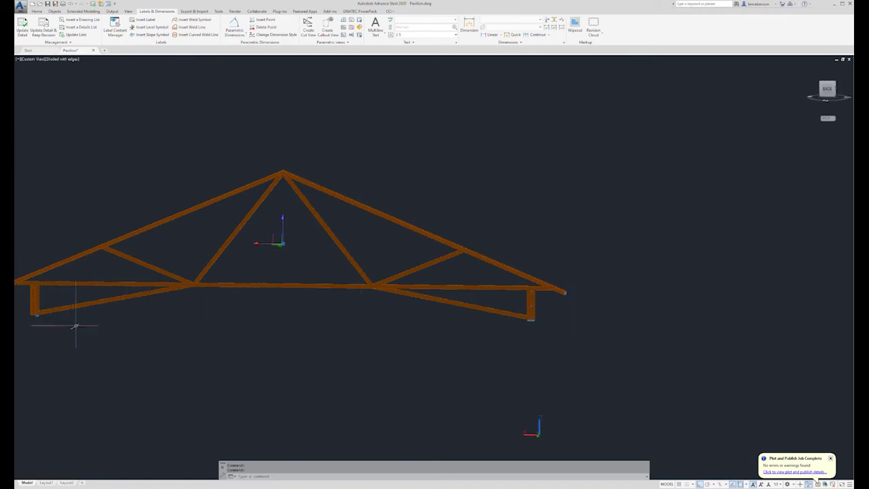
{"action": "middle_click_drag", "start_coordinate": [71, 320], "coordinate": [265, 319]}
{"action": "scroll", "coordinate": [221, 319], "scroll_direction": "up", "scroll_amount": 3}
{"action": "scroll", "coordinate": [231, 328], "scroll_direction": "up", "scroll_amount": 3}
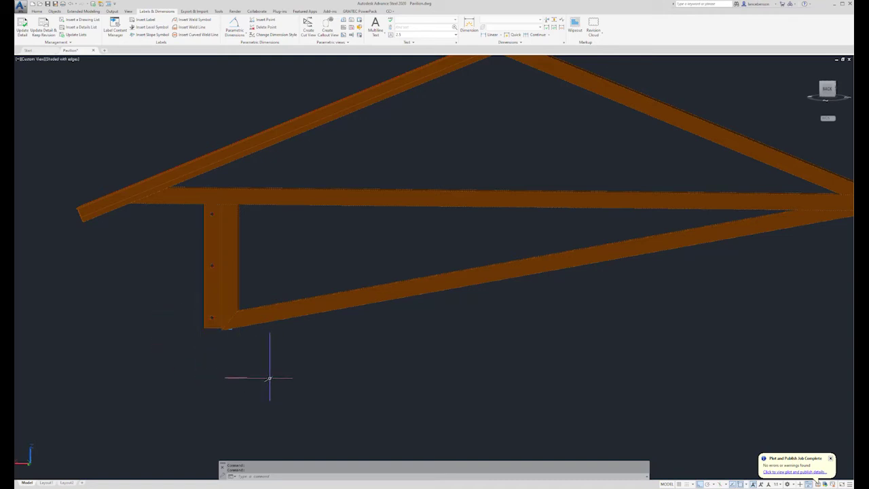
{"action": "scroll", "coordinate": [272, 377], "scroll_direction": "down", "scroll_amount": 3}
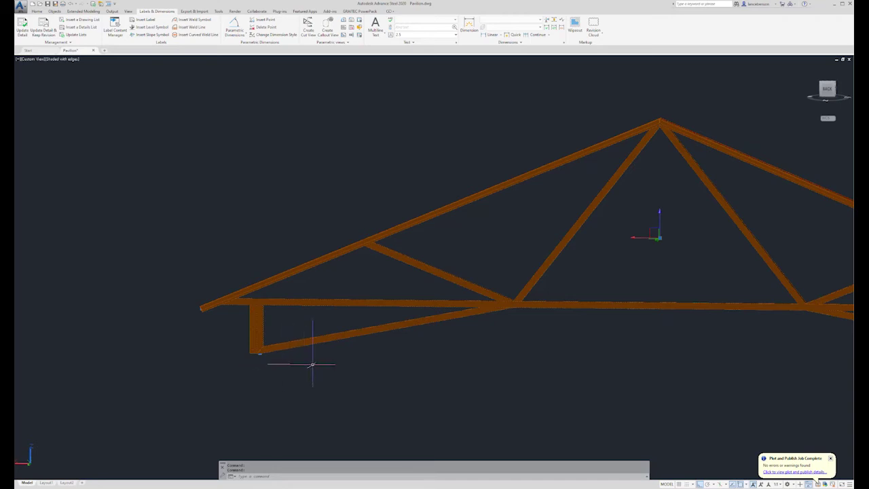
{"action": "scroll", "coordinate": [305, 309], "scroll_direction": "down", "scroll_amount": 3}
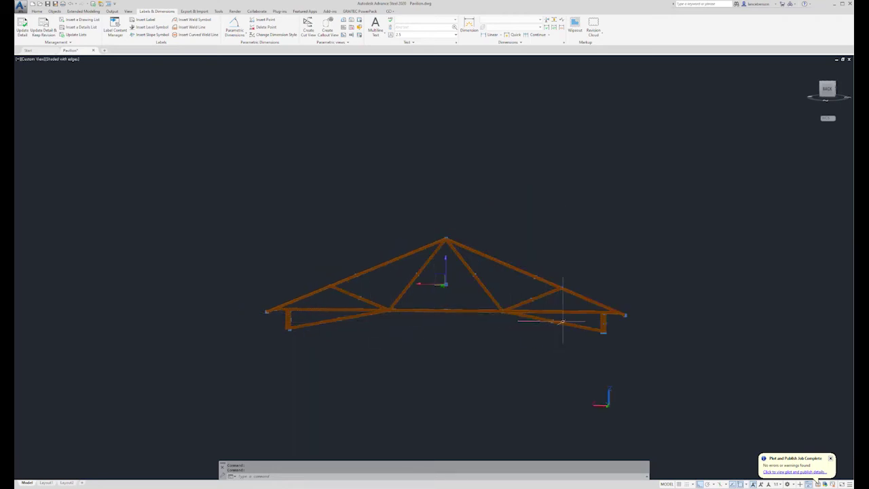
{"action": "scroll", "coordinate": [608, 319], "scroll_direction": "up", "scroll_amount": 3}
{"action": "scroll", "coordinate": [606, 335], "scroll_direction": "up", "scroll_amount": 2}
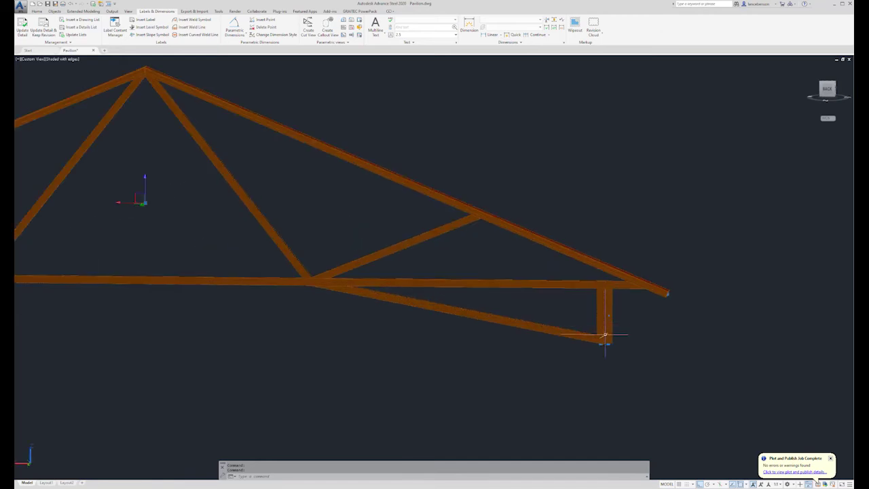
{"action": "scroll", "coordinate": [605, 334], "scroll_direction": "up", "scroll_amount": 2}
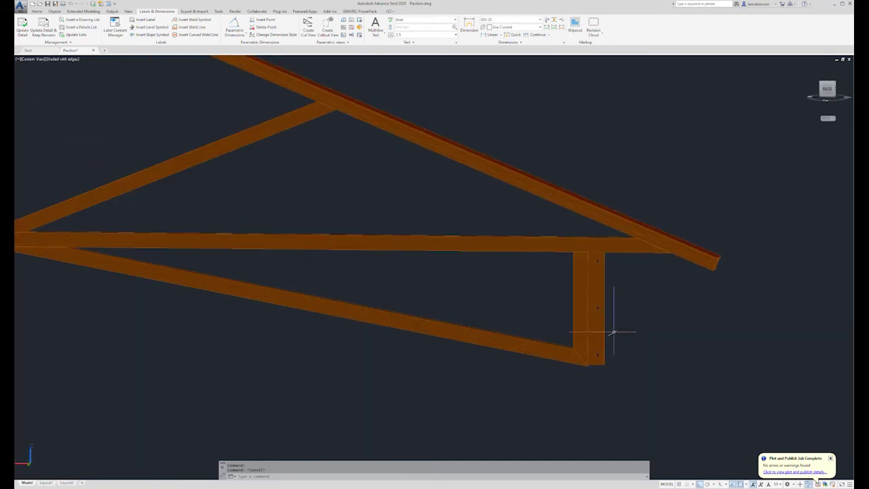
{"action": "scroll", "coordinate": [613, 332], "scroll_direction": "down", "scroll_amount": 2}
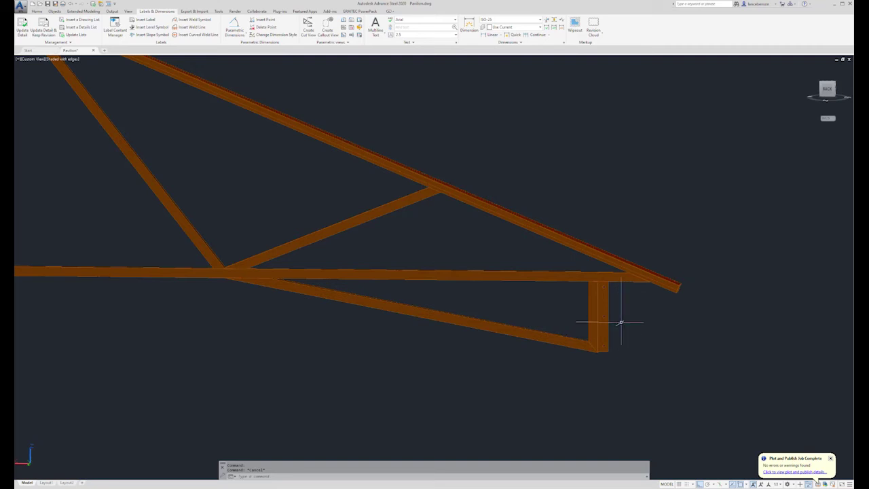
Step: Select the truss's bottom chord, the lower braces near both eaves and the web diagonals
{"action": "middle_click_drag", "start_coordinate": [632, 325], "coordinate": [631, 324], "text": "shift"}
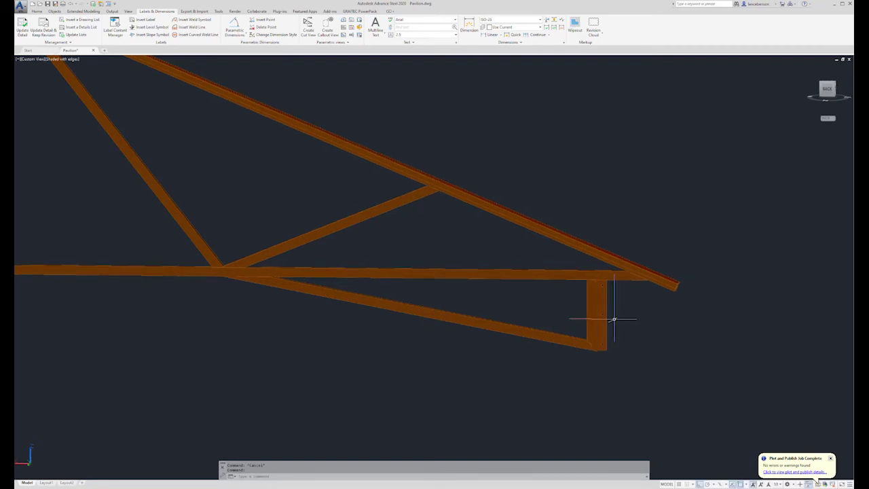
{"action": "left_click", "coordinate": [591, 268]}
{"action": "left_click", "coordinate": [514, 353]}
{"action": "scroll", "coordinate": [597, 323], "scroll_direction": "down", "scroll_amount": 6}
{"action": "scroll", "coordinate": [373, 309], "scroll_direction": "up", "scroll_amount": 5}
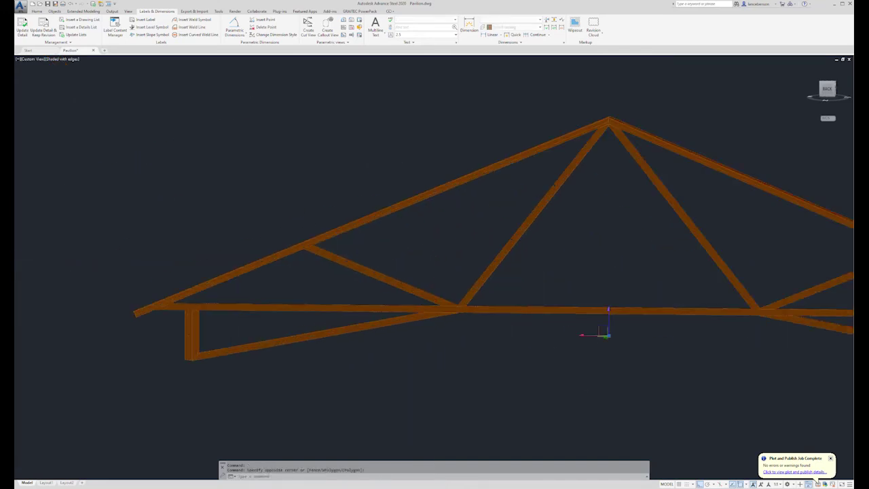
{"action": "left_click", "coordinate": [391, 299]}
{"action": "left_click", "coordinate": [196, 363]}
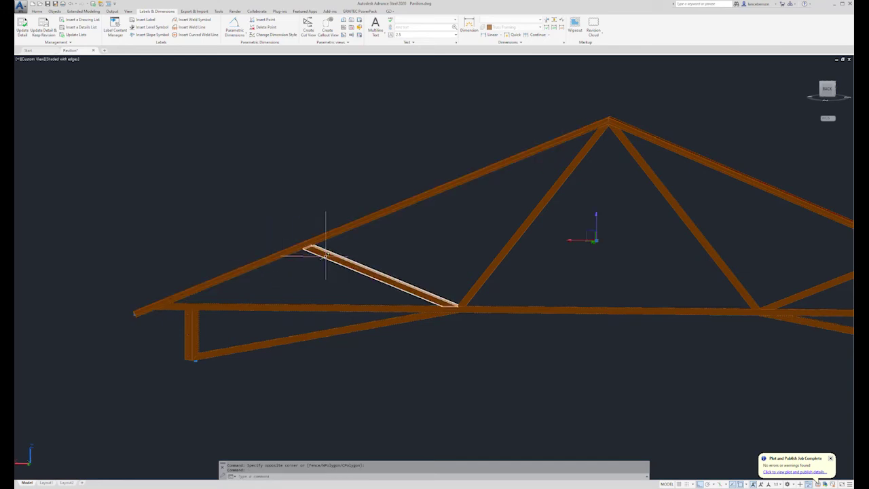
{"action": "scroll", "coordinate": [660, 257], "scroll_direction": "down", "scroll_amount": 4}
{"action": "left_click", "coordinate": [768, 259]}
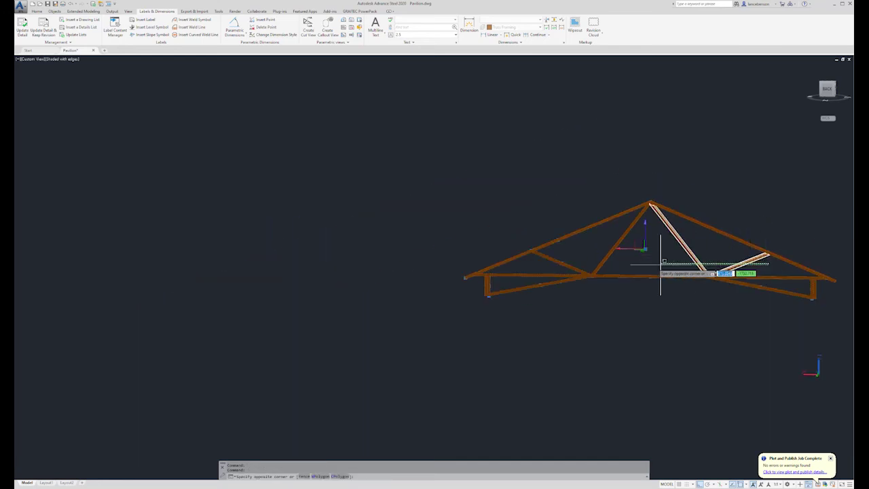
{"action": "left_click", "coordinate": [589, 270]}
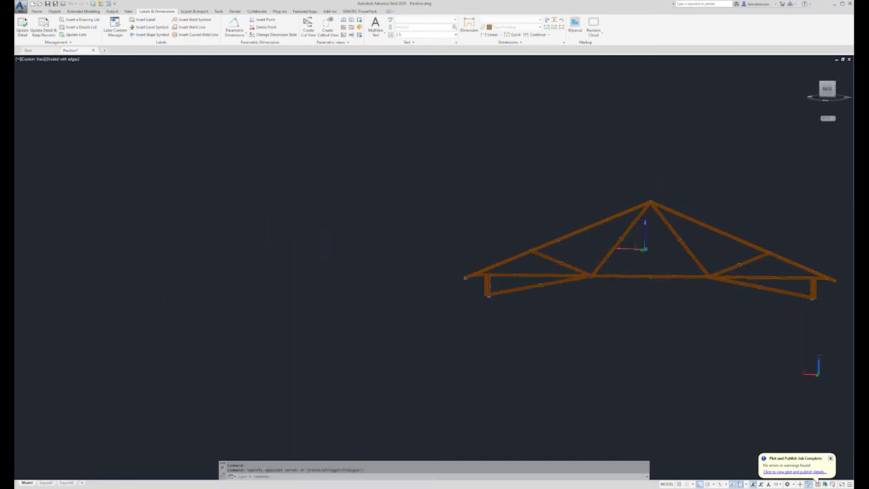
{"action": "scroll", "coordinate": [723, 260], "scroll_direction": "up", "scroll_amount": 5}
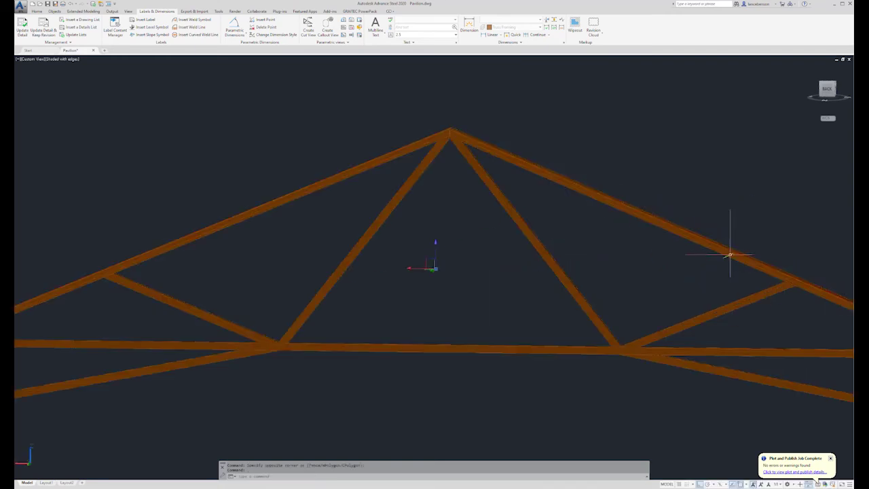
Step: Examine the whole truss in back view and the bolted posts at both of its eave ends
{"action": "scroll", "coordinate": [489, 219], "scroll_direction": "down", "scroll_amount": 3}
{"action": "middle_click_drag", "start_coordinate": [490, 192], "coordinate": [511, 216], "text": "shift"}
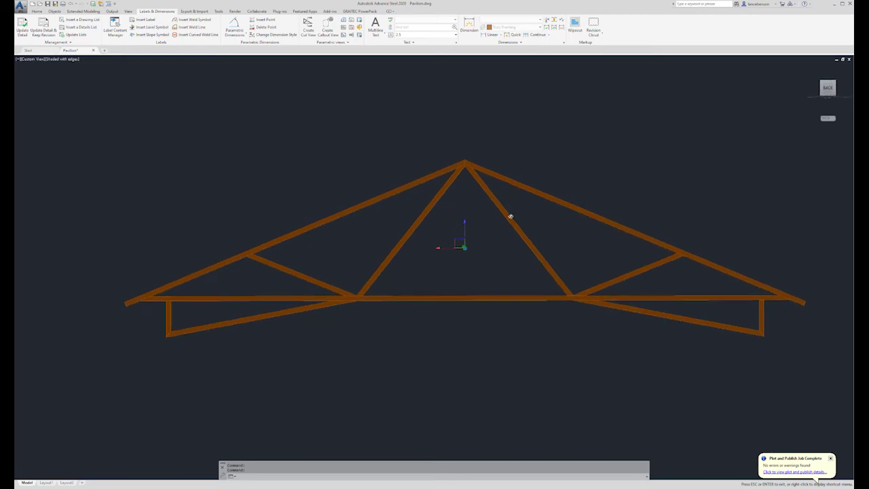
{"action": "middle_click_drag", "start_coordinate": [511, 216], "coordinate": [511, 219], "text": "shift"}
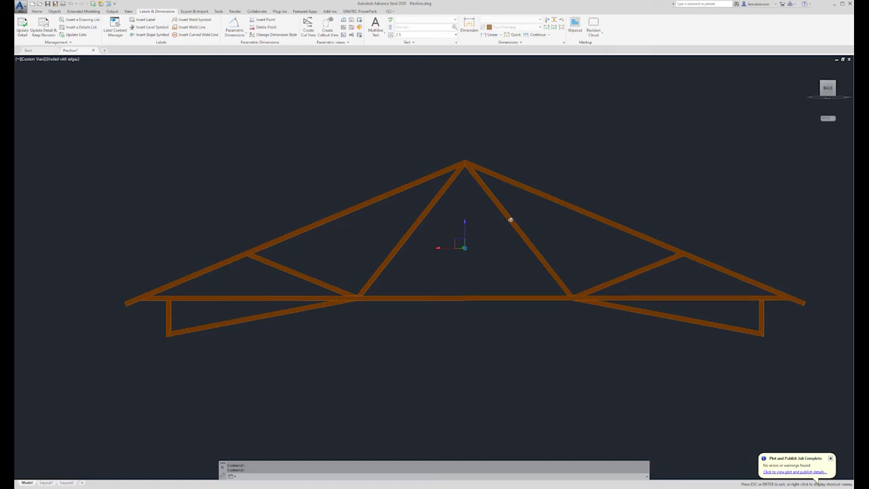
{"action": "middle_click_drag", "start_coordinate": [511, 219], "coordinate": [515, 250], "text": "shift"}
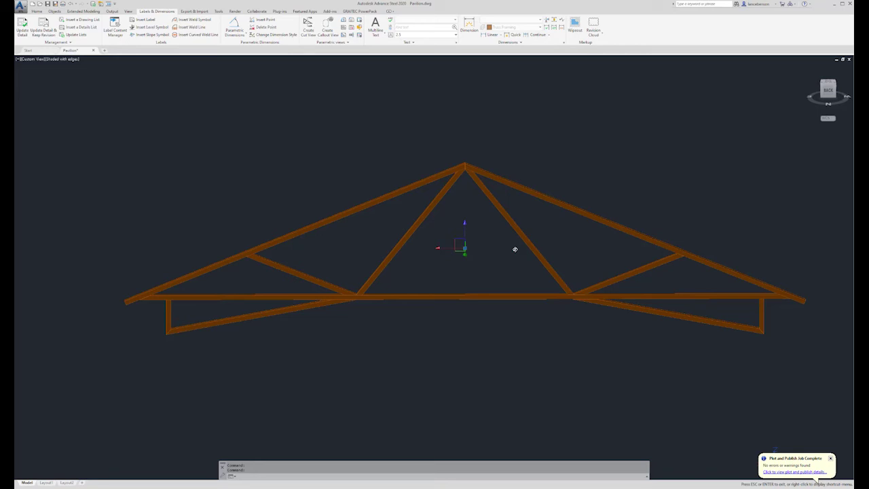
{"action": "middle_click_drag", "start_coordinate": [515, 249], "coordinate": [514, 252], "text": "shift"}
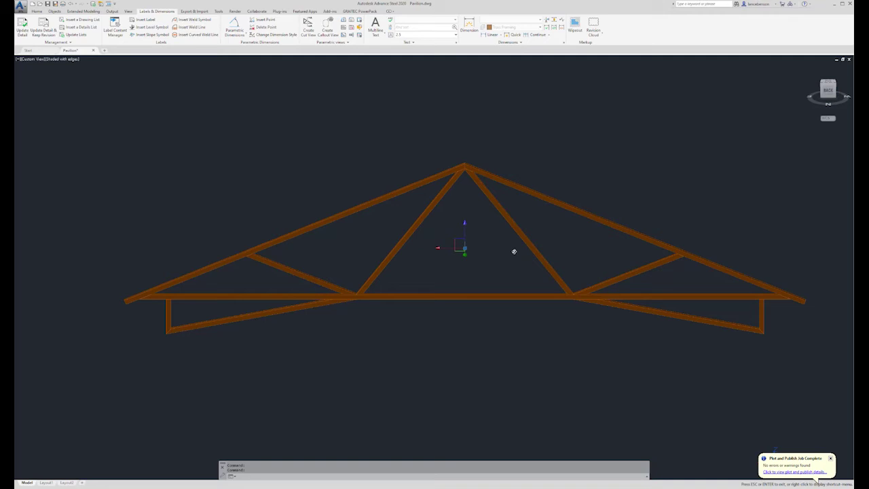
{"action": "middle_click_drag", "start_coordinate": [514, 252], "coordinate": [515, 252], "text": "shift"}
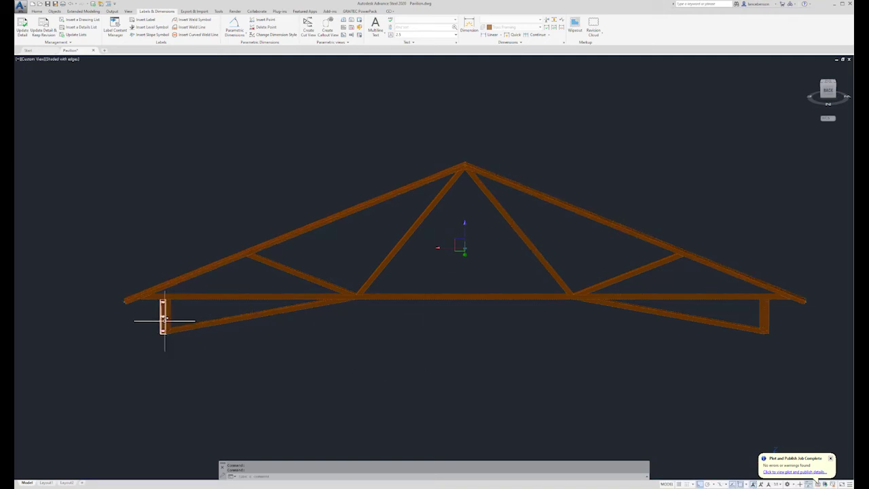
{"action": "scroll", "coordinate": [164, 320], "scroll_direction": "up", "scroll_amount": 3}
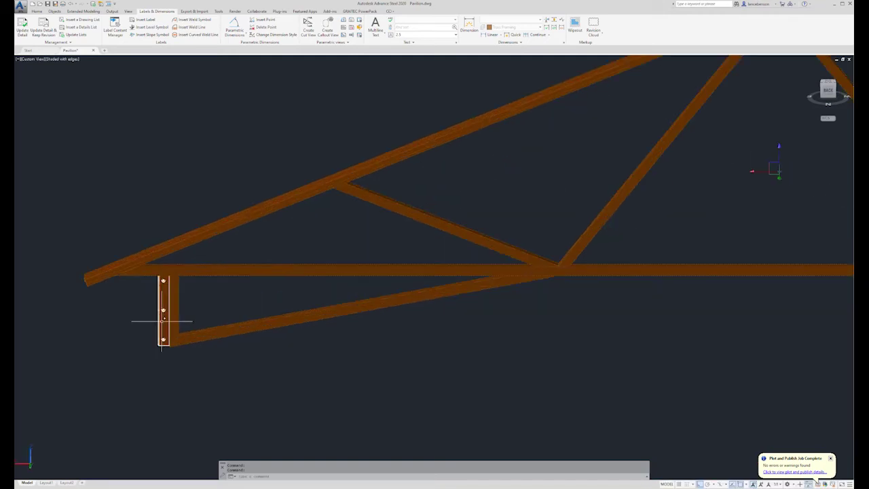
{"action": "scroll", "coordinate": [164, 320], "scroll_direction": "down", "scroll_amount": 5}
{"action": "scroll", "coordinate": [658, 324], "scroll_direction": "up", "scroll_amount": 5}
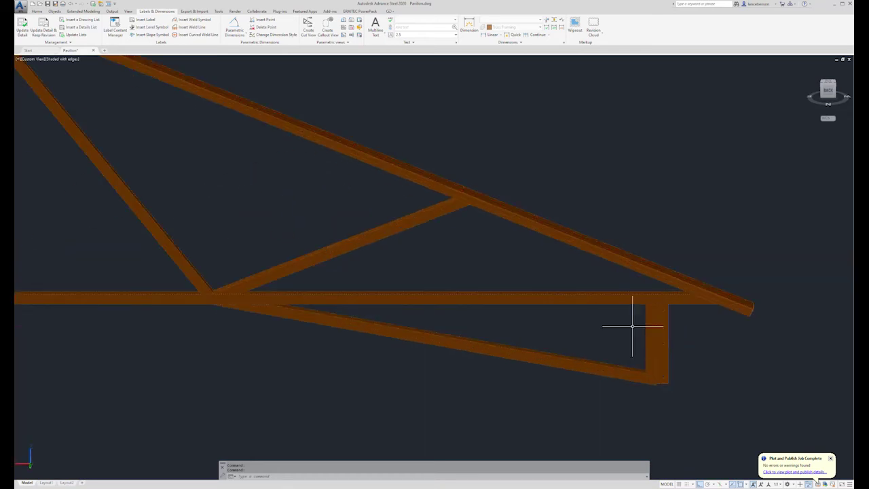
{"action": "scroll", "coordinate": [633, 326], "scroll_direction": "down", "scroll_amount": 2}
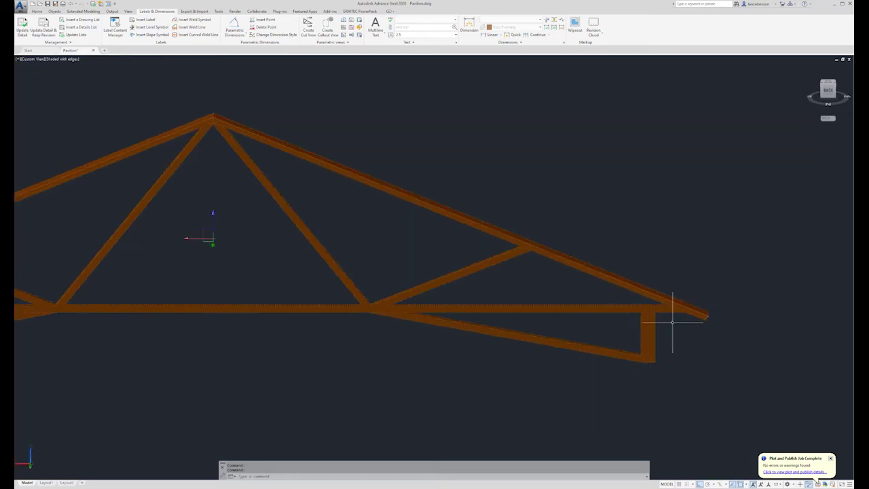
Step: Check the top chord's overhanging end and the holes in the plate at the post beneath it
{"action": "scroll", "coordinate": [716, 297], "scroll_direction": "up", "scroll_amount": 4}
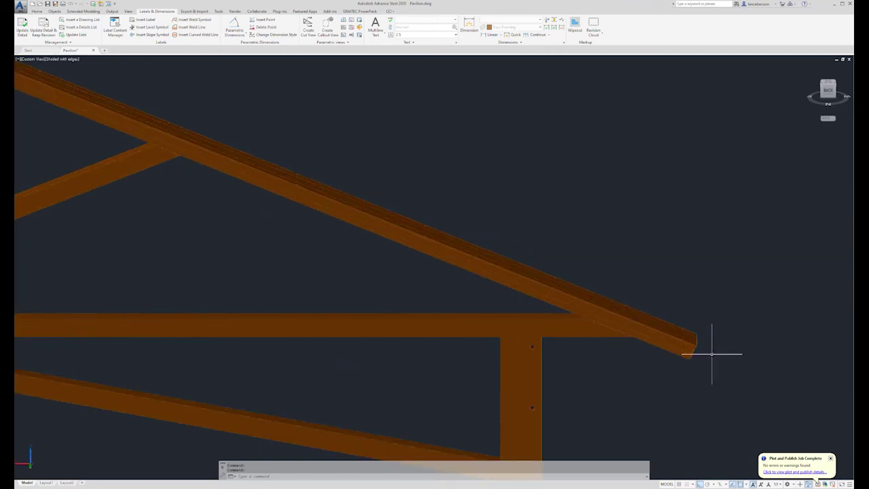
{"action": "scroll", "coordinate": [712, 353], "scroll_direction": "up", "scroll_amount": 2}
{"action": "middle_click_drag", "start_coordinate": [703, 323], "coordinate": [669, 321], "text": "shift"}
{"action": "scroll", "coordinate": [667, 320], "scroll_direction": "up", "scroll_amount": 3}
{"action": "scroll", "coordinate": [667, 322], "scroll_direction": "down", "scroll_amount": 6}
{"action": "scroll", "coordinate": [637, 318], "scroll_direction": "down", "scroll_amount": 3}
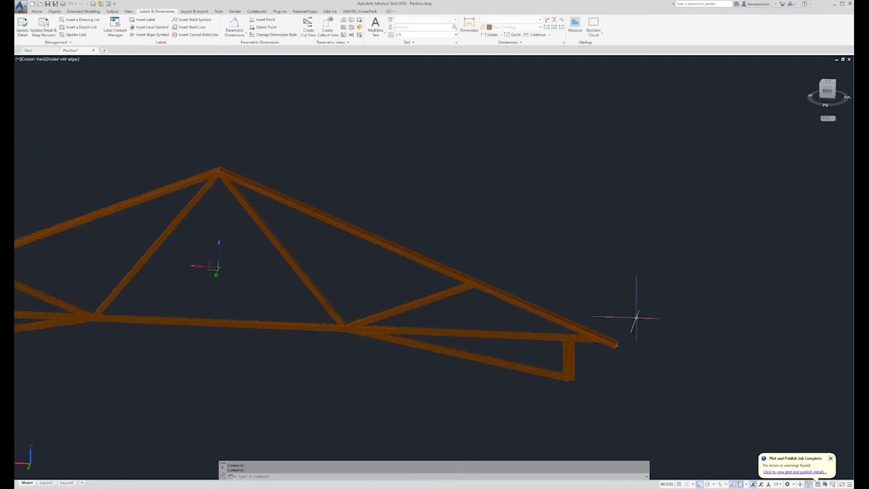
{"action": "scroll", "coordinate": [637, 317], "scroll_direction": "down", "scroll_amount": 3}
{"action": "middle_click_drag", "start_coordinate": [603, 336], "coordinate": [581, 367], "text": "shift"}
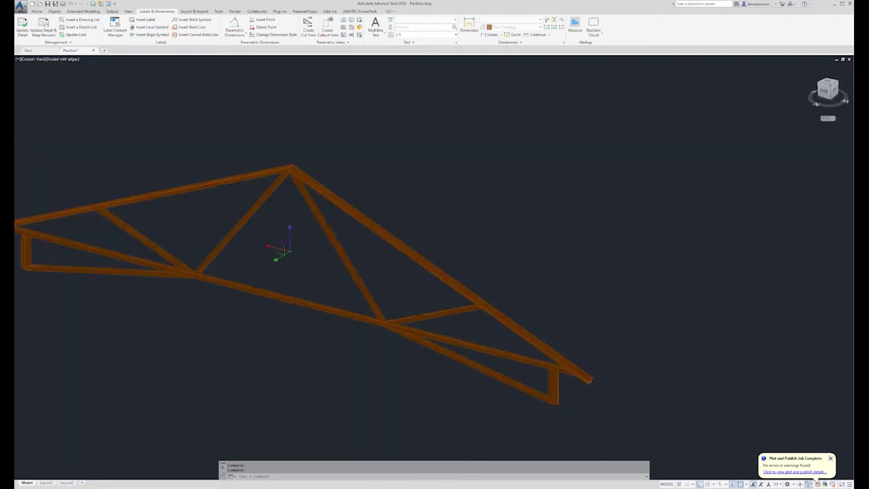
Step: Examine the punched angles attached along the top chord at the eave and how they finish at its end
{"action": "scroll", "coordinate": [576, 368], "scroll_direction": "up", "scroll_amount": 2}
{"action": "scroll", "coordinate": [572, 388], "scroll_direction": "up", "scroll_amount": 3}
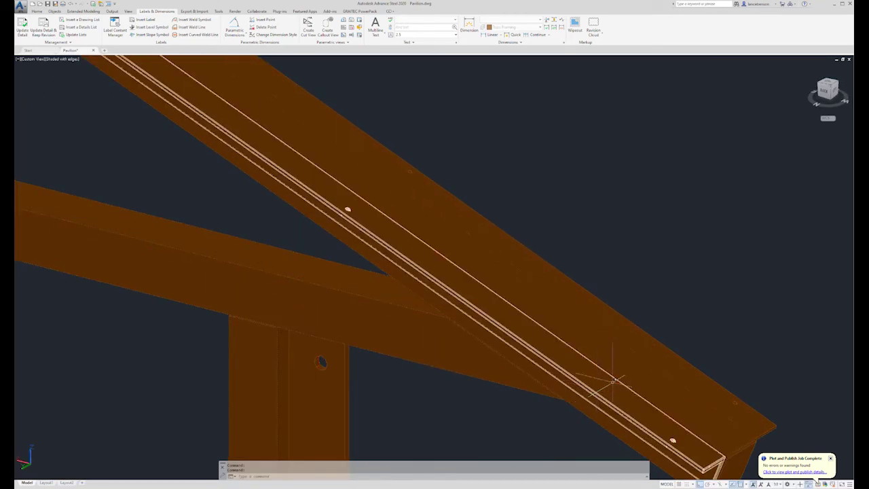
{"action": "scroll", "coordinate": [656, 351], "scroll_direction": "down", "scroll_amount": 3}
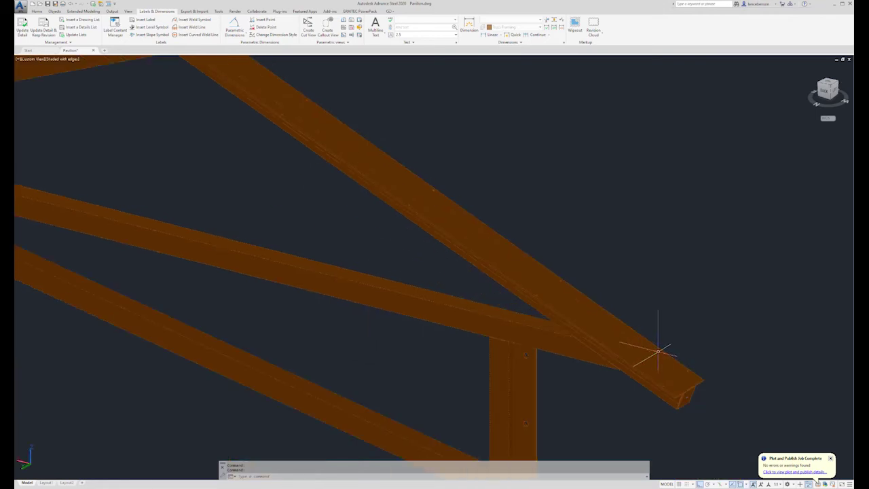
{"action": "scroll", "coordinate": [699, 380], "scroll_direction": "up", "scroll_amount": 4}
{"action": "scroll", "coordinate": [635, 347], "scroll_direction": "down", "scroll_amount": 3}
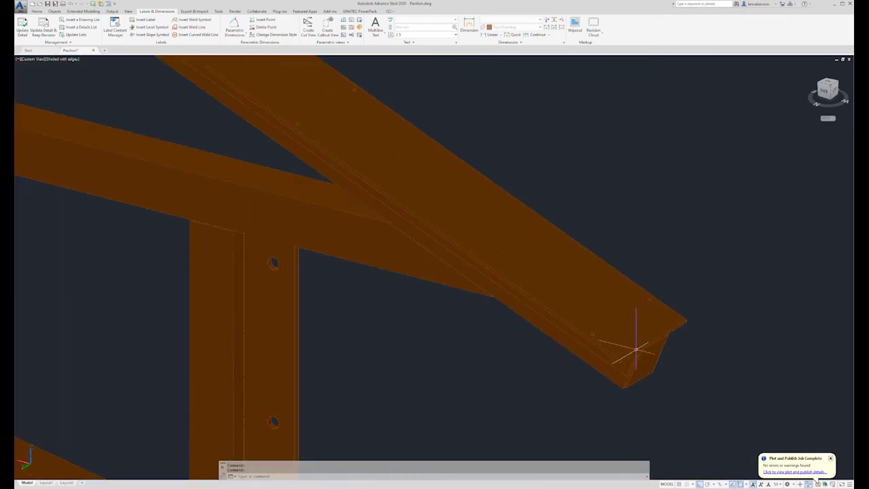
{"action": "scroll", "coordinate": [632, 367], "scroll_direction": "up", "scroll_amount": 3}
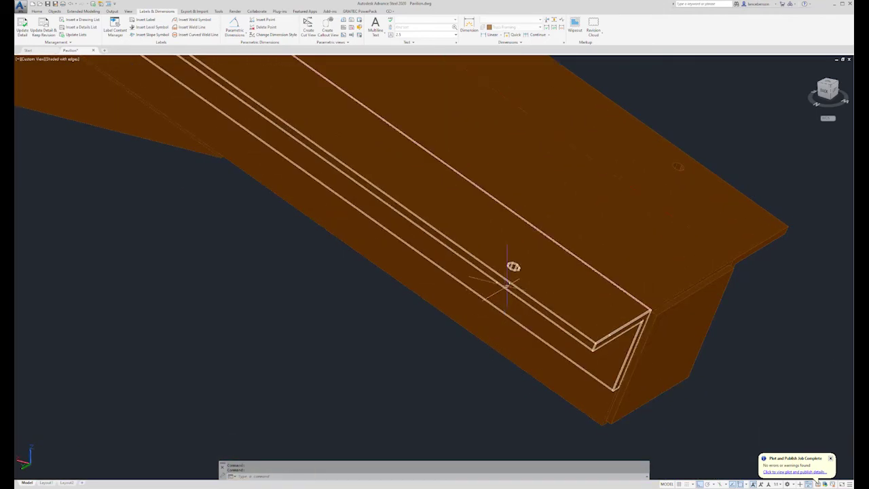
{"action": "scroll", "coordinate": [508, 278], "scroll_direction": "down", "scroll_amount": 8}
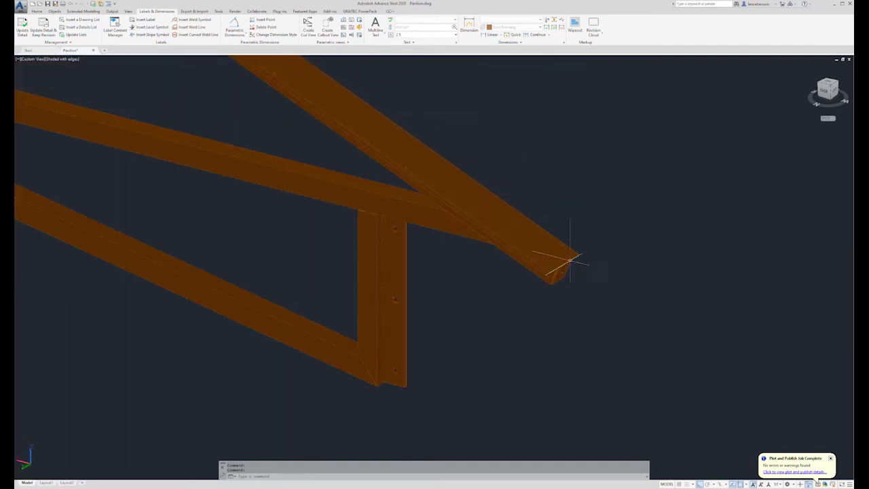
{"action": "scroll", "coordinate": [609, 276], "scroll_direction": "down", "scroll_amount": 5}
{"action": "middle_click_drag", "start_coordinate": [578, 275], "coordinate": [458, 252], "text": "shift"}
{"action": "scroll", "coordinate": [503, 216], "scroll_direction": "up", "scroll_amount": 2}
{"action": "scroll", "coordinate": [463, 244], "scroll_direction": "up", "scroll_amount": 3}
{"action": "scroll", "coordinate": [458, 252], "scroll_direction": "down", "scroll_amount": 2}
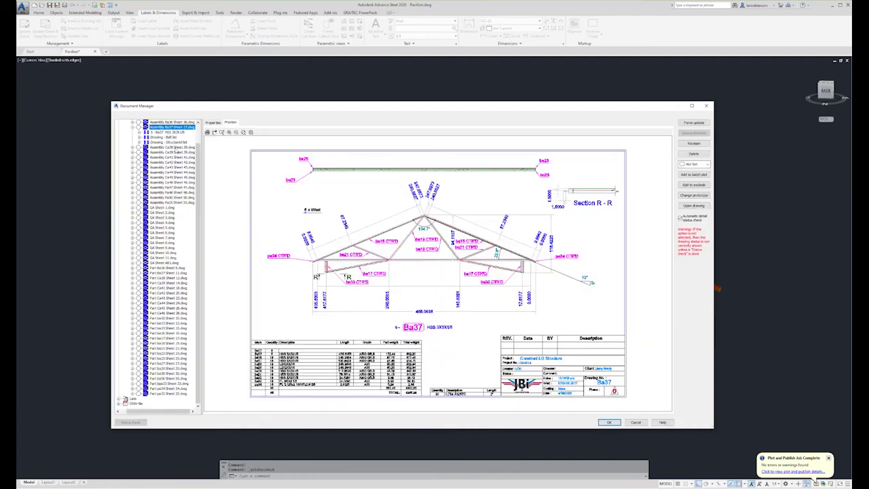
Step: Open the Assembly Ba37 Sheet 37 drawing and check Section R-R against the bolted ba30 post in the elevation
{"action": "double_click", "coordinate": [166, 127]}
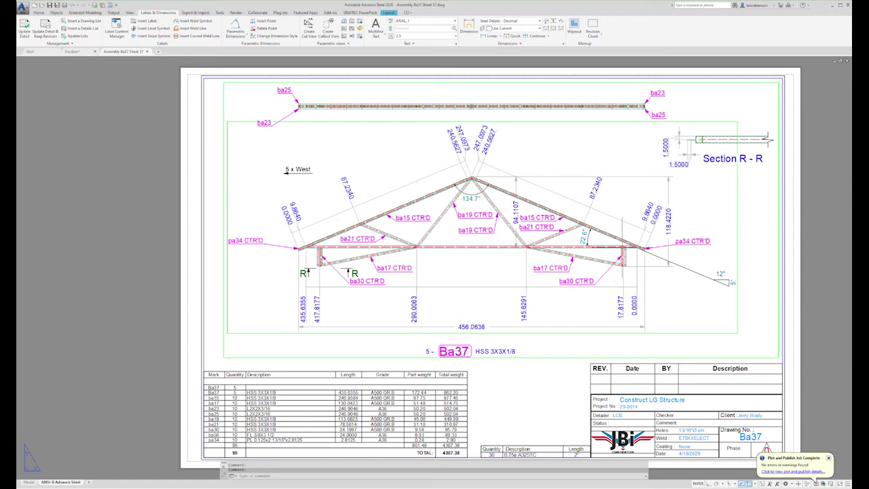
{"action": "scroll", "coordinate": [686, 140], "scroll_direction": "up", "scroll_amount": 4}
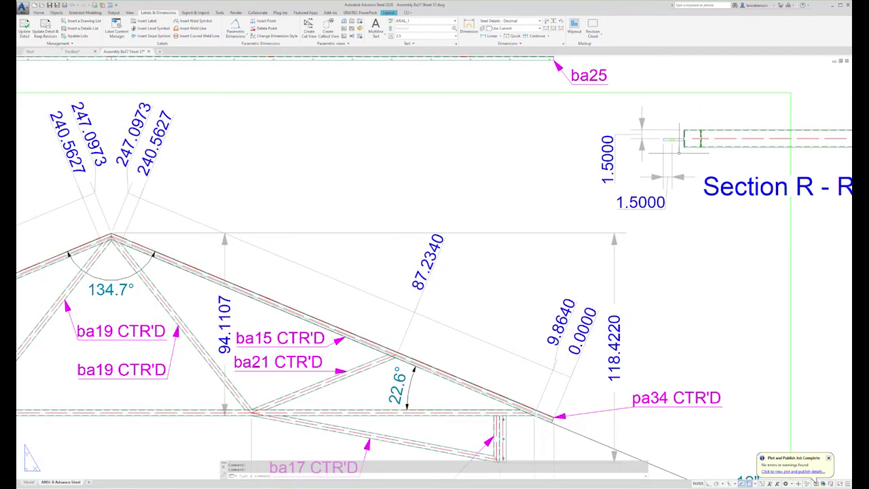
{"action": "scroll", "coordinate": [656, 158], "scroll_direction": "down", "scroll_amount": 4}
{"action": "scroll", "coordinate": [333, 291], "scroll_direction": "up", "scroll_amount": 6}
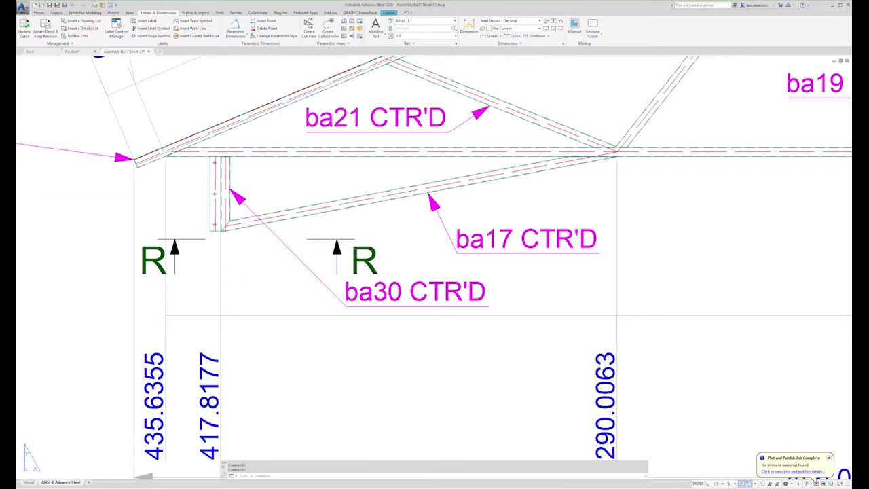
{"action": "scroll", "coordinate": [235, 224], "scroll_direction": "down", "scroll_amount": 6}
{"action": "scroll", "coordinate": [272, 217], "scroll_direction": "down", "scroll_amount": 2}
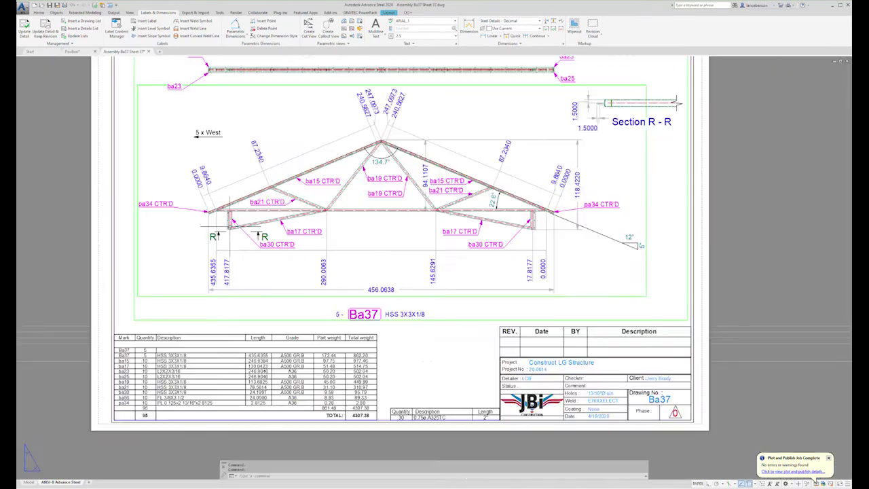
{"action": "scroll", "coordinate": [608, 101], "scroll_direction": "up", "scroll_amount": 5}
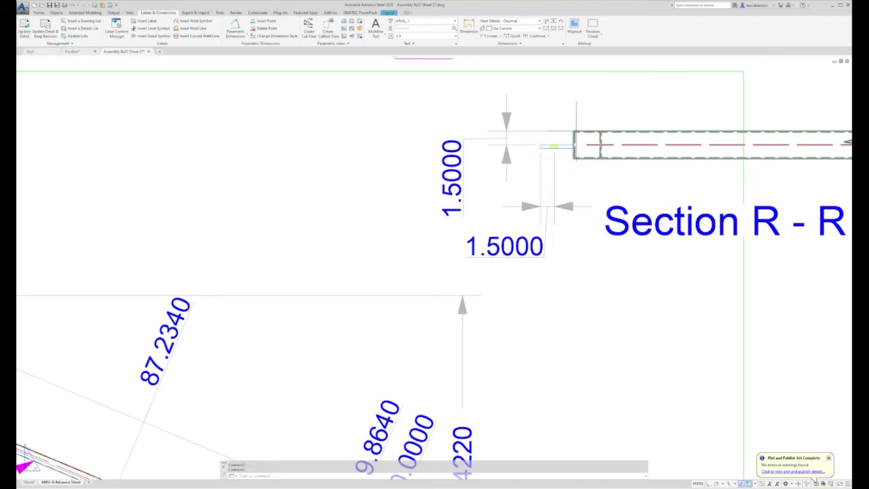
{"action": "scroll", "coordinate": [570, 142], "scroll_direction": "down", "scroll_amount": 8}
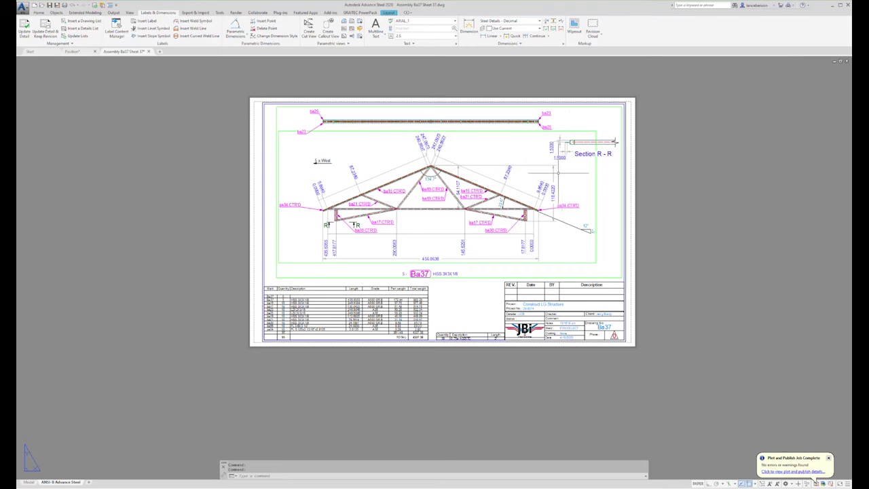
Step: Review the Ba37 elevation's member labels, angles and running dimensions, and the full sheet layout
{"action": "scroll", "coordinate": [320, 163], "scroll_direction": "up", "scroll_amount": 4}
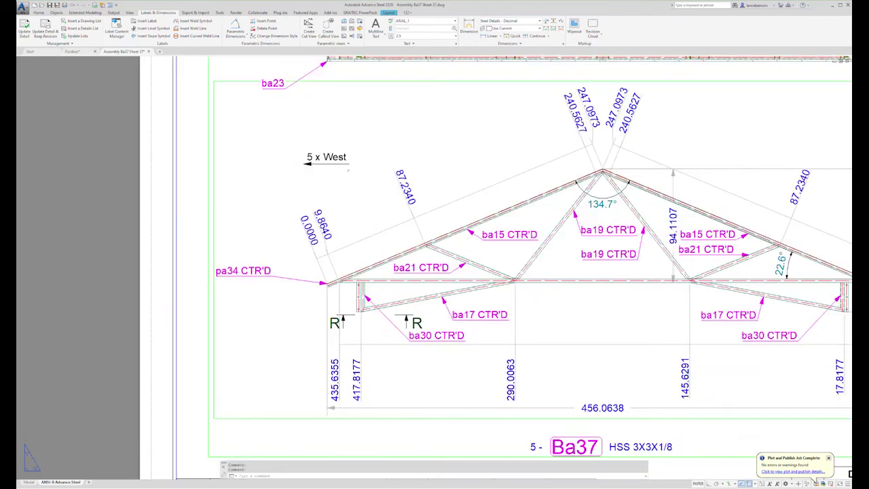
{"action": "scroll", "coordinate": [363, 155], "scroll_direction": "down", "scroll_amount": 5}
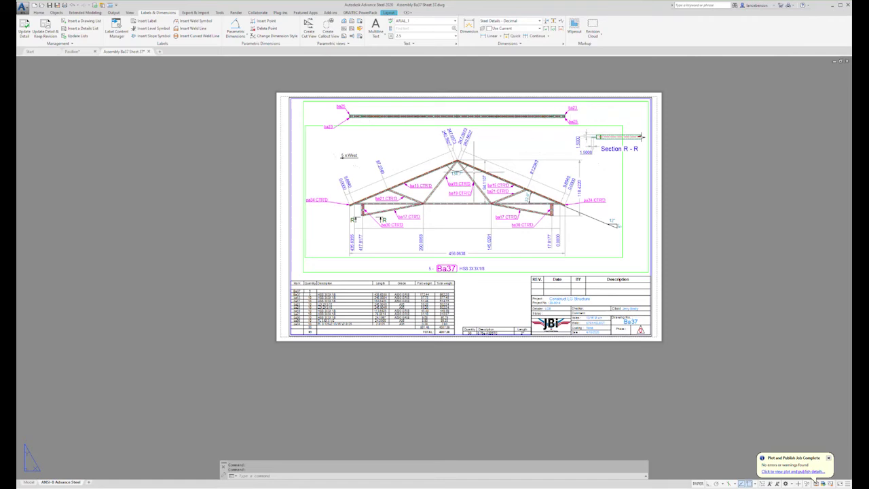
{"action": "scroll", "coordinate": [484, 188], "scroll_direction": "up", "scroll_amount": 6}
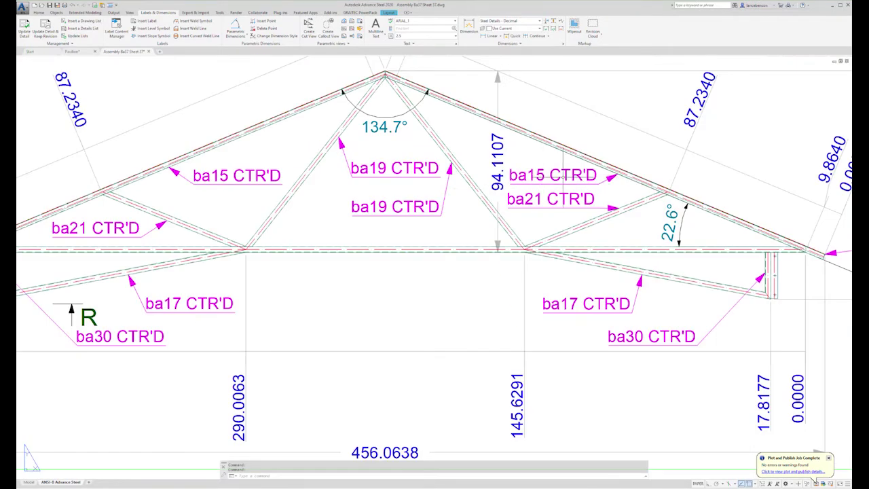
{"action": "scroll", "coordinate": [547, 184], "scroll_direction": "down", "scroll_amount": 5}
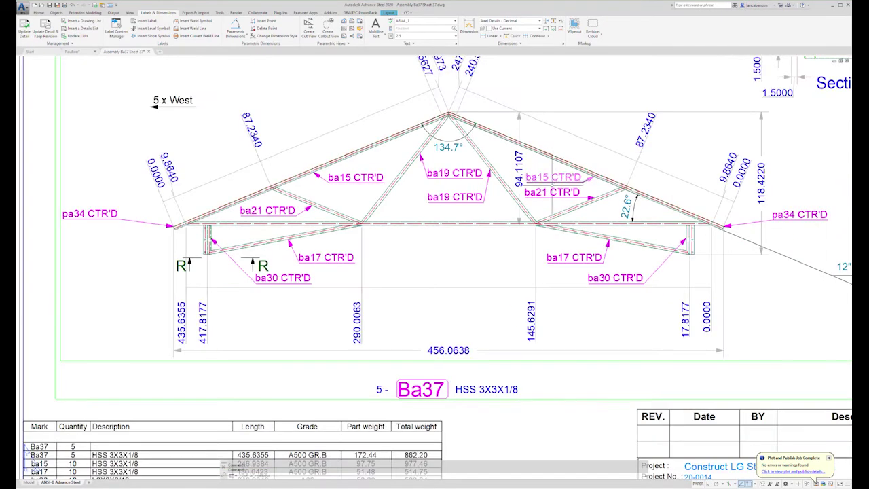
{"action": "scroll", "coordinate": [549, 204], "scroll_direction": "down", "scroll_amount": 2}
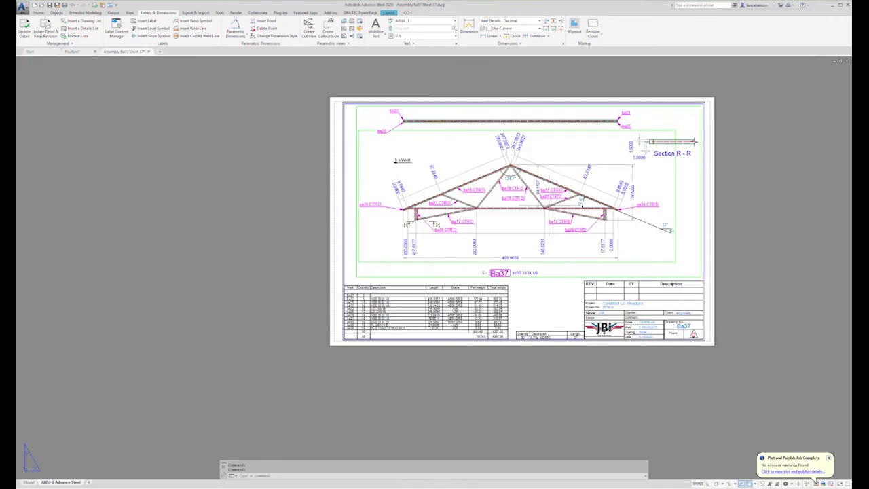
{"action": "middle_click_drag", "start_coordinate": [549, 204], "coordinate": [527, 218]}
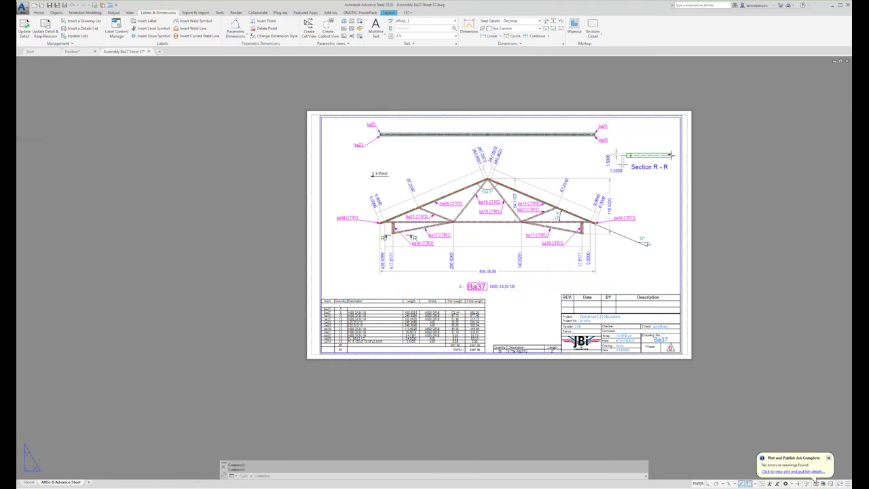
Step: Undo the last label changes and align the ba23 label at the top view's west end with the ba25 label at the opposite end
{"action": "key", "text": "ctrl+z"}
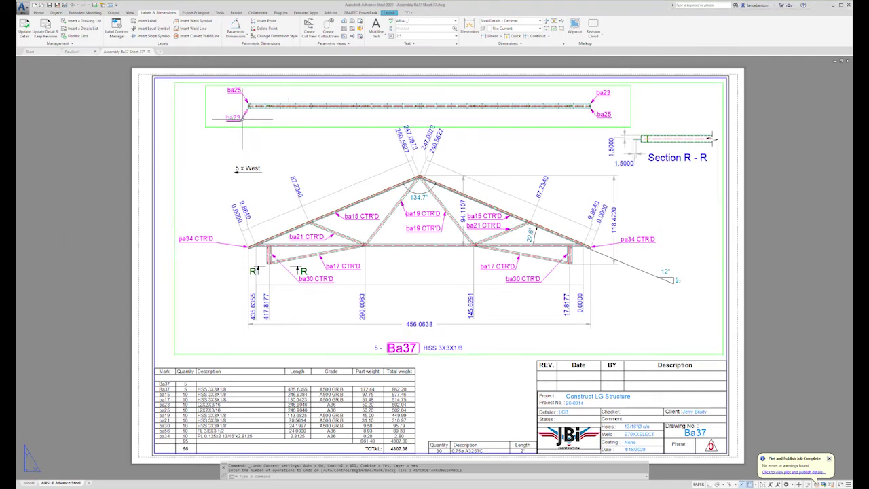
{"action": "key", "text": "Return"}
{"action": "right_click", "coordinate": [595, 114]}
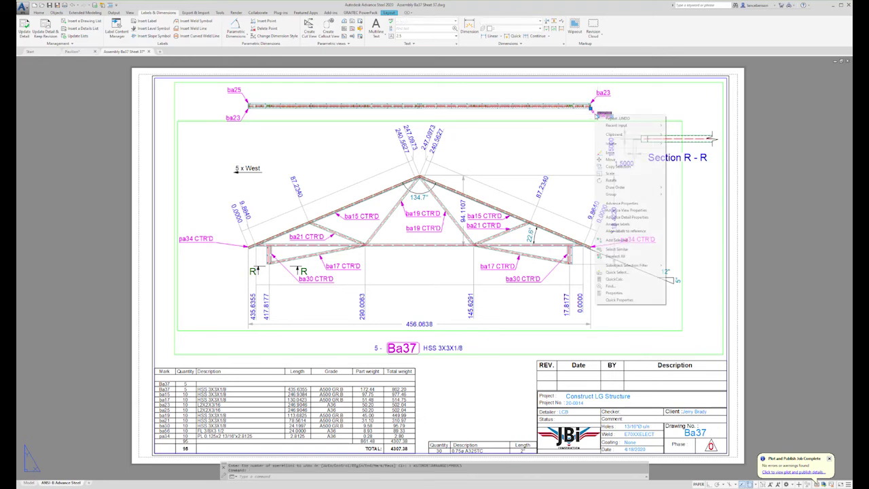
{"action": "left_click", "coordinate": [625, 223]}
{"action": "left_click", "coordinate": [239, 118]}
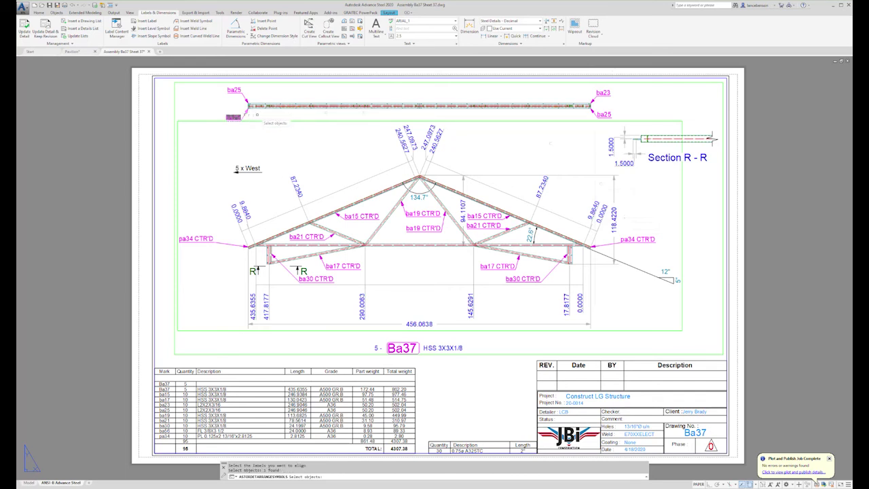
{"action": "key", "text": "Return"}
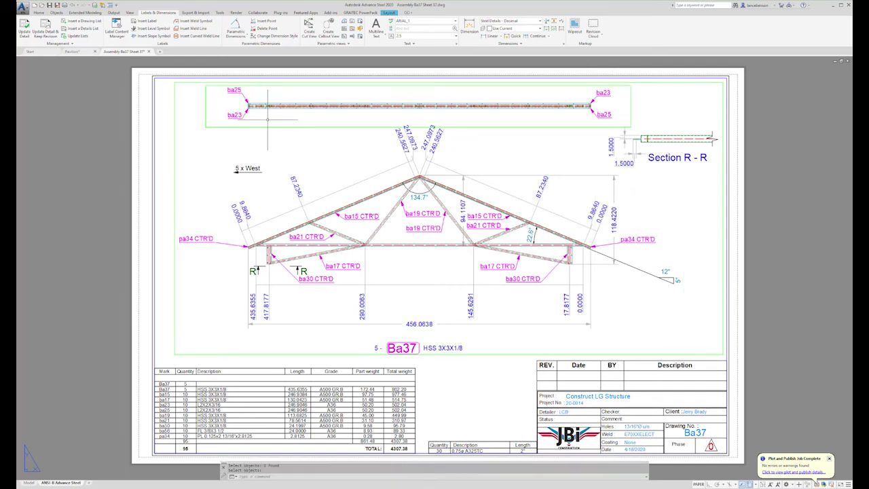
{"action": "key", "text": "Return"}
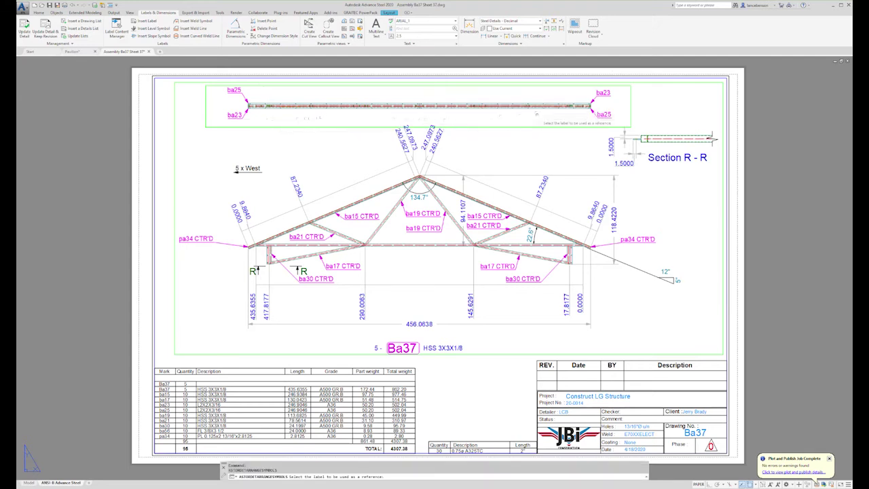
{"action": "key", "text": "Escape"}
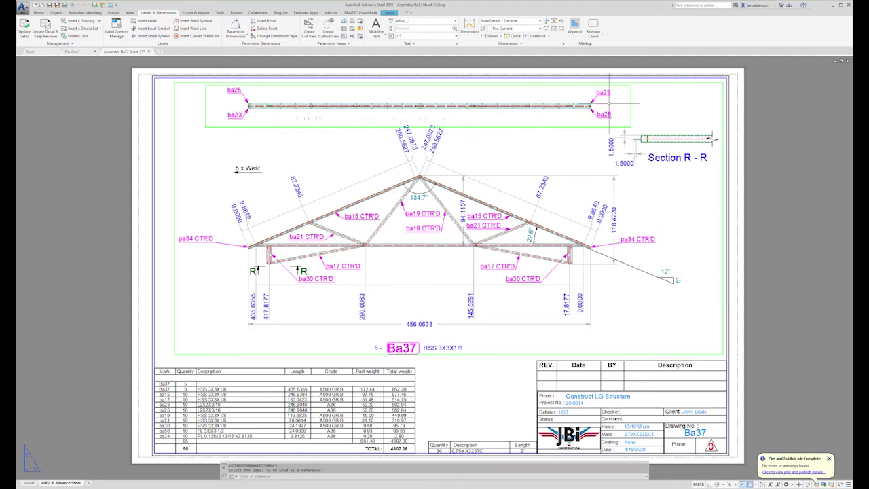
Step: Align the ba25 label at the top view's west end with the ba23 label at the opposite end
{"action": "left_click", "coordinate": [601, 93]}
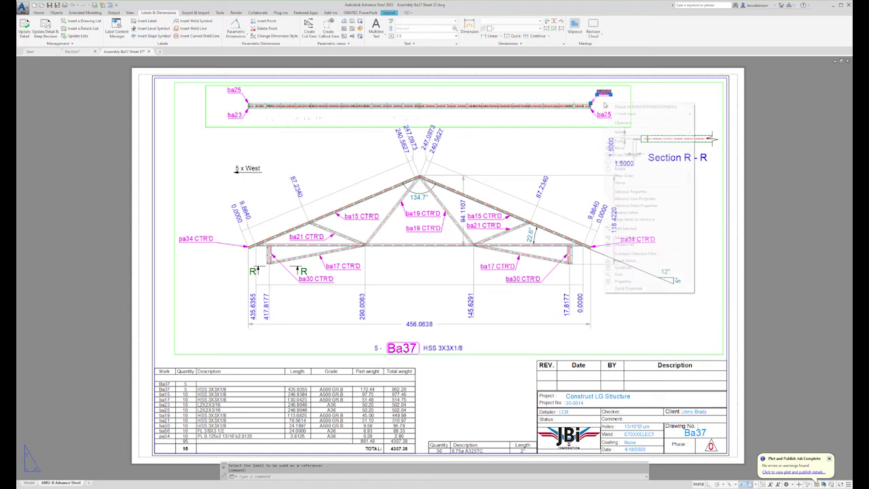
{"action": "right_click", "coordinate": [604, 93]}
{"action": "left_click", "coordinate": [632, 212]}
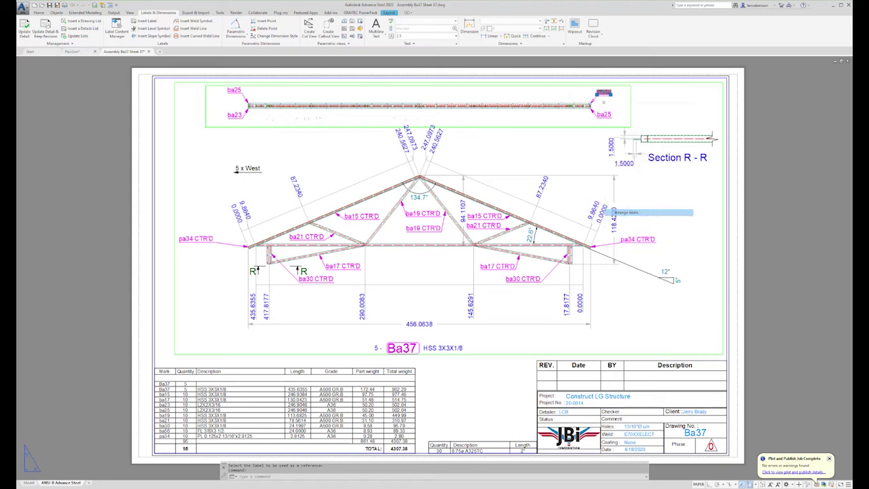
{"action": "left_click", "coordinate": [243, 93]}
{"action": "right_click", "coordinate": [244, 93]}
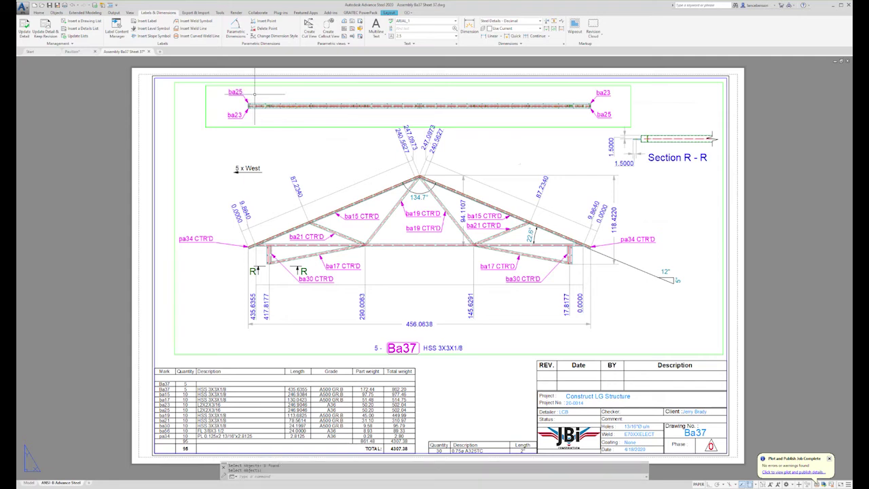
{"action": "key", "text": "Return"}
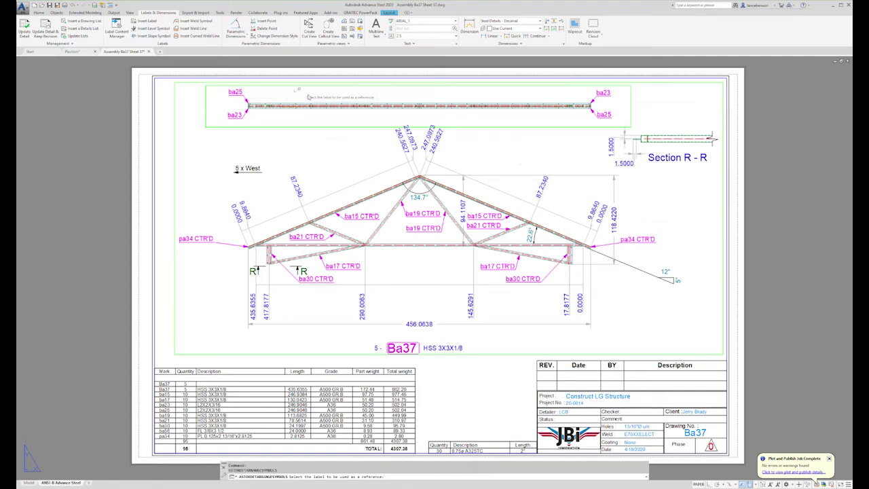
{"action": "key", "text": "Escape"}
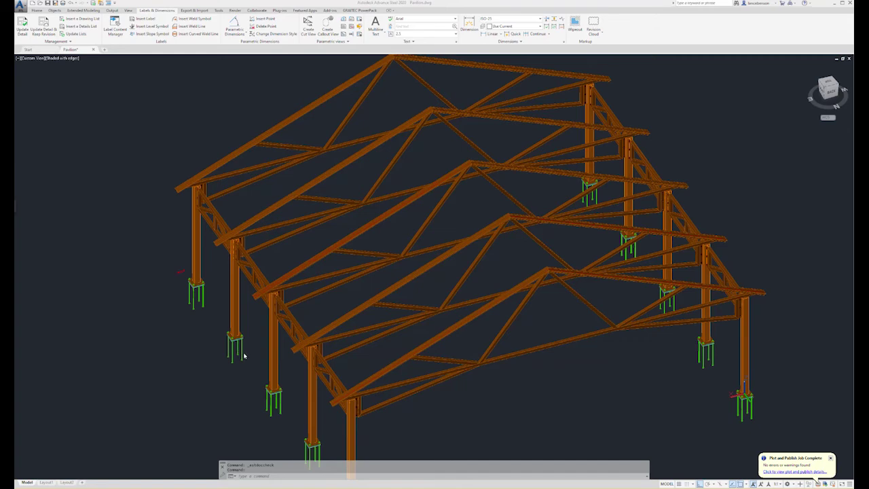
Step: Examine the Pavilion frame from its opposite side, down to a column's base plate and anchor bolts
{"action": "scroll", "coordinate": [252, 347], "scroll_direction": "down", "scroll_amount": 2}
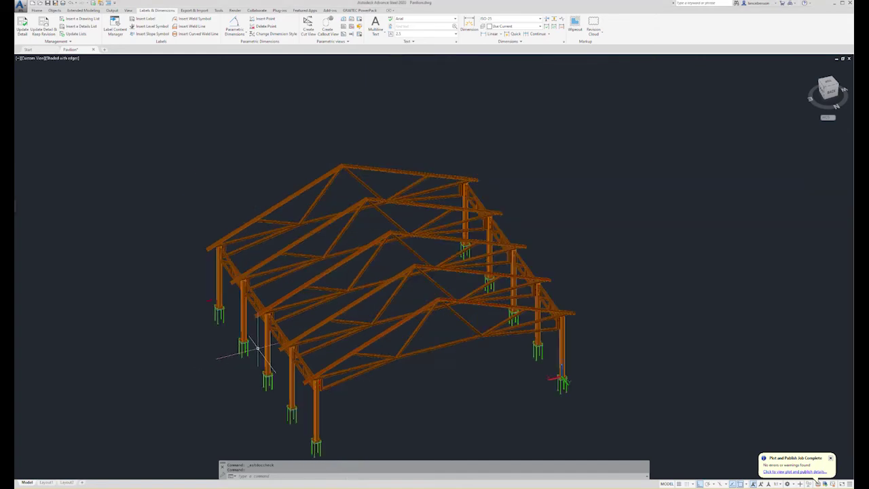
{"action": "middle_click_drag", "start_coordinate": [258, 352], "coordinate": [129, 340], "text": "shift"}
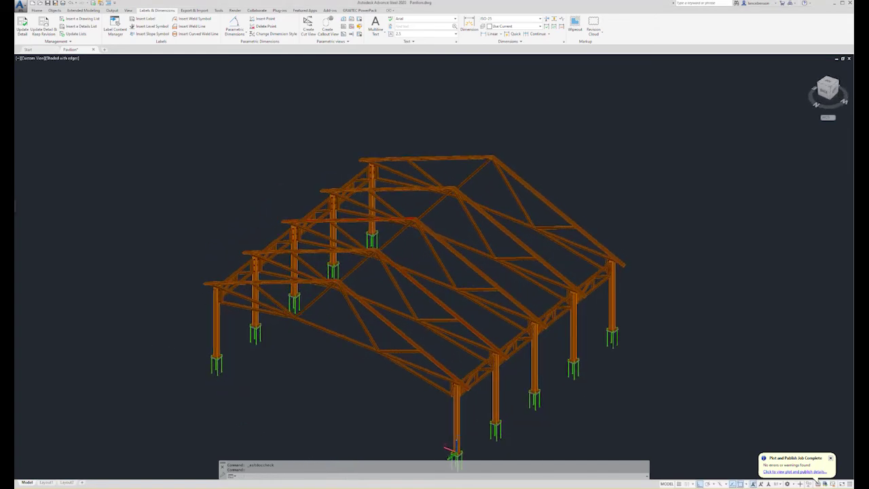
{"action": "scroll", "coordinate": [243, 277], "scroll_direction": "up", "scroll_amount": 5}
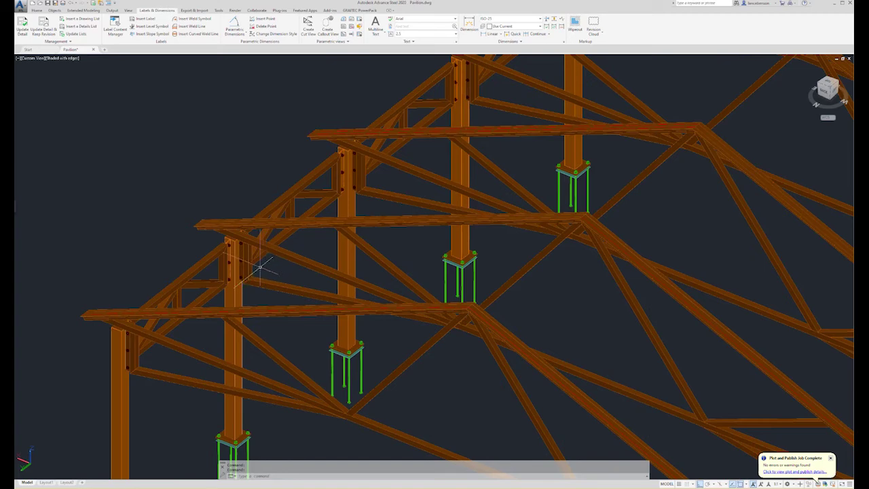
{"action": "scroll", "coordinate": [245, 272], "scroll_direction": "up", "scroll_amount": 2}
{"action": "scroll", "coordinate": [244, 275], "scroll_direction": "down", "scroll_amount": 5}
{"action": "scroll", "coordinate": [231, 376], "scroll_direction": "up", "scroll_amount": 8}
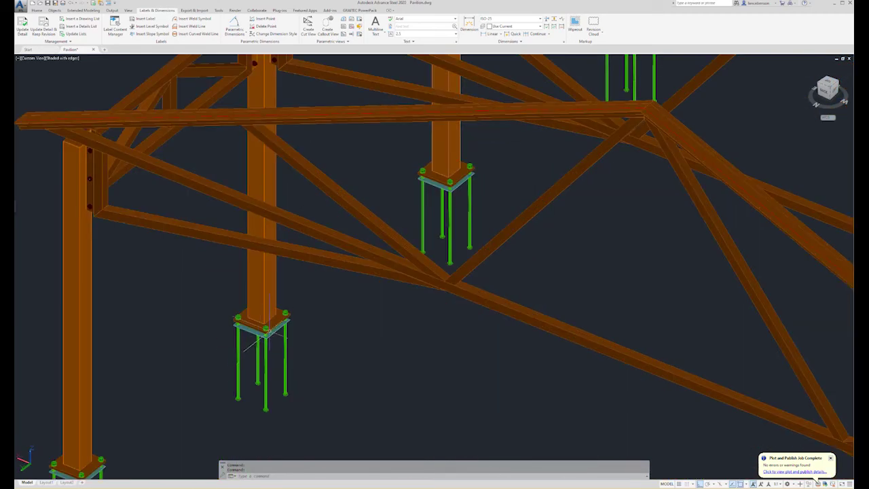
{"action": "scroll", "coordinate": [267, 257], "scroll_direction": "down", "scroll_amount": 8}
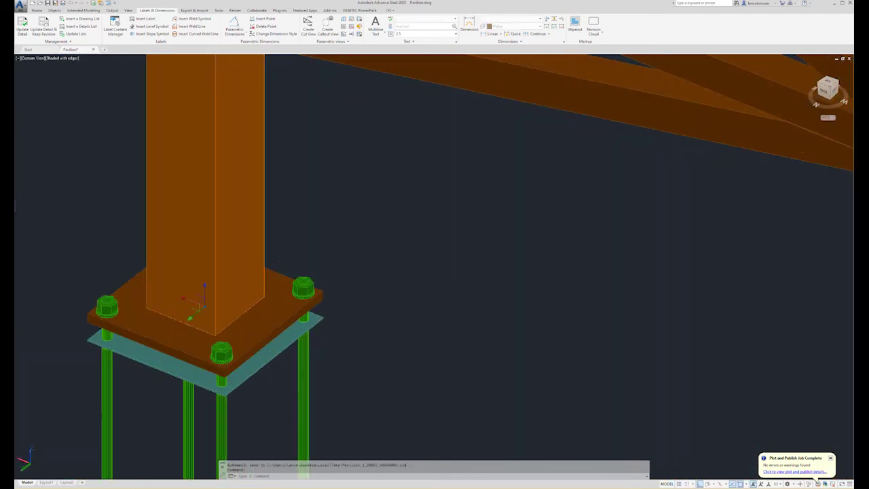
Step: Select a column with its base, cap and bolted connection plates, extend the selection to similar objects, and isolate them
{"action": "middle_click_drag", "start_coordinate": [332, 148], "coordinate": [337, 229]}
{"action": "scroll", "coordinate": [310, 239], "scroll_direction": "up", "scroll_amount": 5}
{"action": "scroll", "coordinate": [303, 245], "scroll_direction": "up", "scroll_amount": 3}
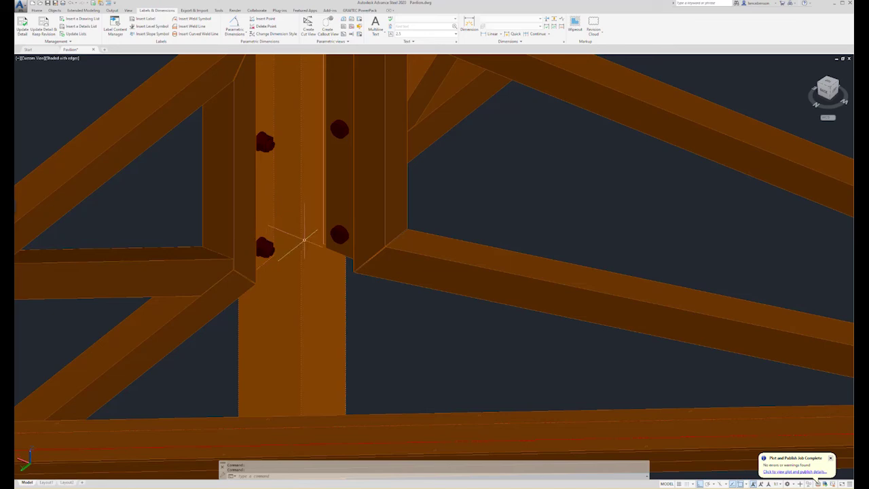
{"action": "scroll", "coordinate": [299, 238], "scroll_direction": "down", "scroll_amount": 5}
{"action": "scroll", "coordinate": [272, 184], "scroll_direction": "up", "scroll_amount": 5}
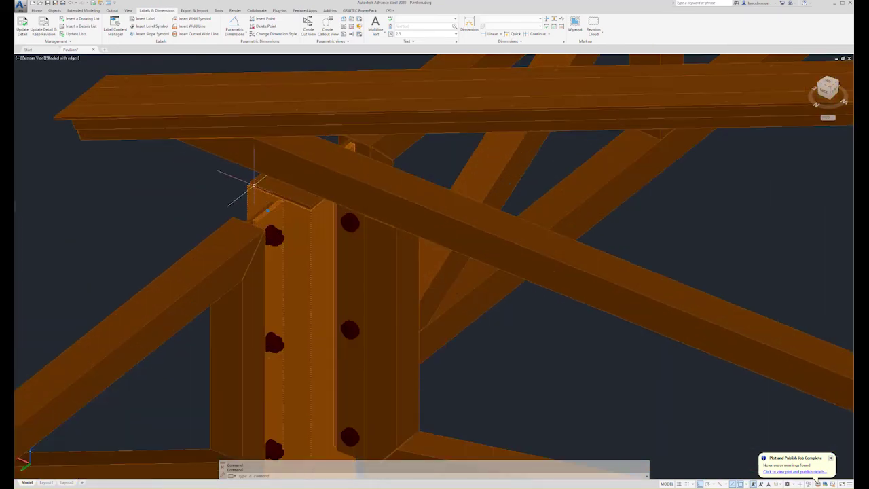
{"action": "scroll", "coordinate": [205, 193], "scroll_direction": "down", "scroll_amount": 5}
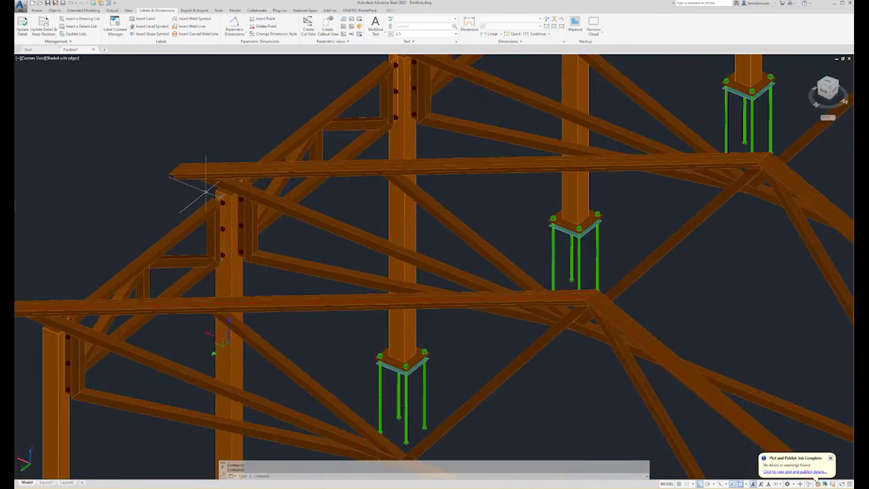
{"action": "right_click", "coordinate": [305, 248]}
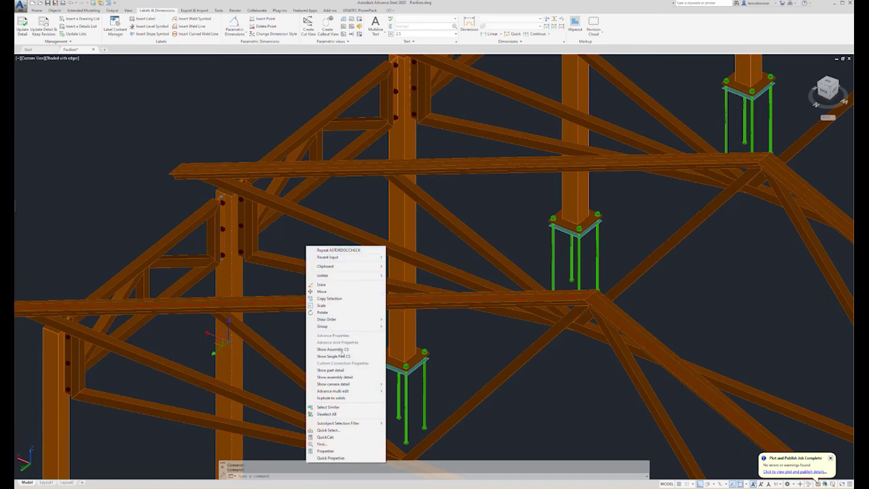
{"action": "left_click", "coordinate": [343, 407]}
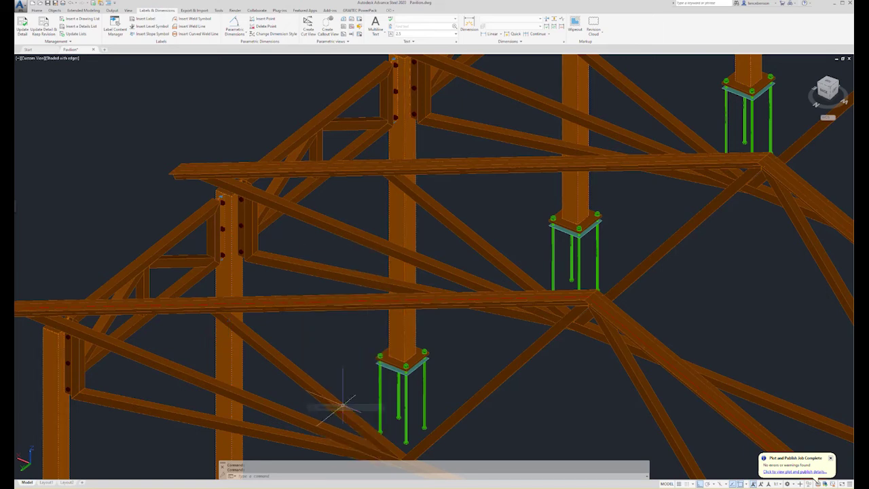
{"action": "right_click", "coordinate": [334, 338]}
{"action": "mouse_move", "coordinate": [394, 149]}
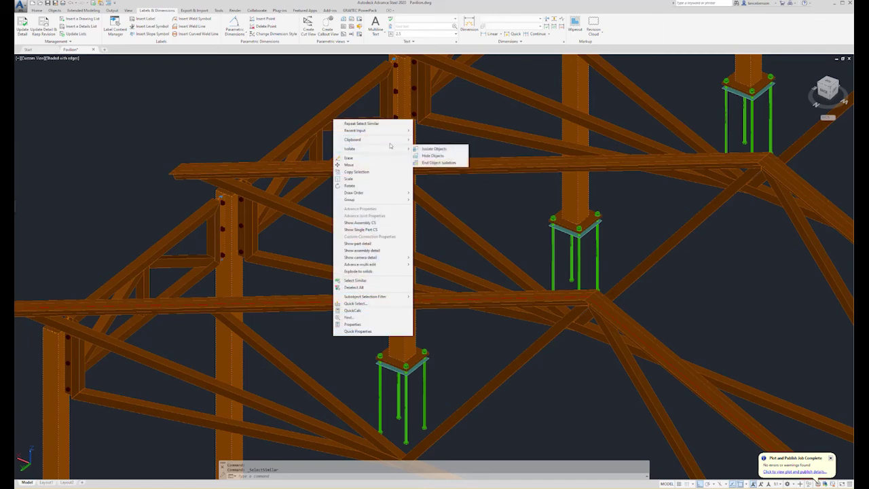
{"action": "left_click", "coordinate": [426, 151]}
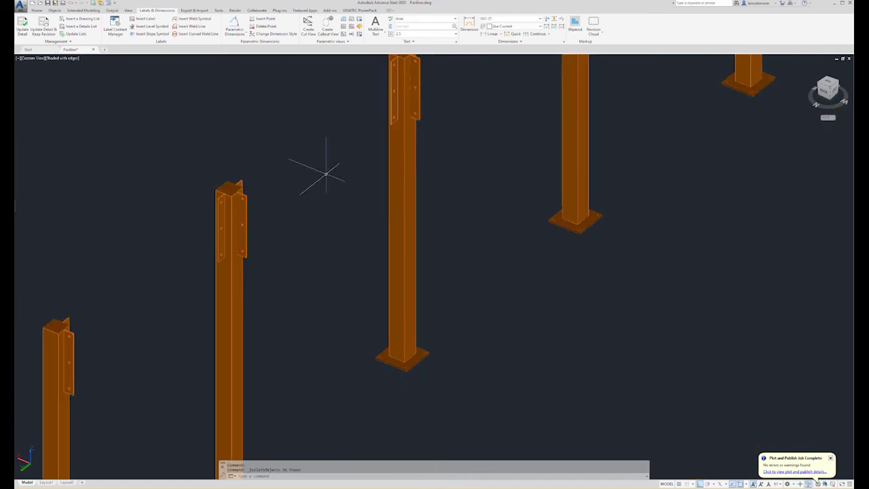
Step: Isolate the middle column of one row together with its base, cap and connection plates
{"action": "scroll", "coordinate": [326, 174], "scroll_direction": "down", "scroll_amount": 3}
{"action": "scroll", "coordinate": [342, 179], "scroll_direction": "down", "scroll_amount": 3}
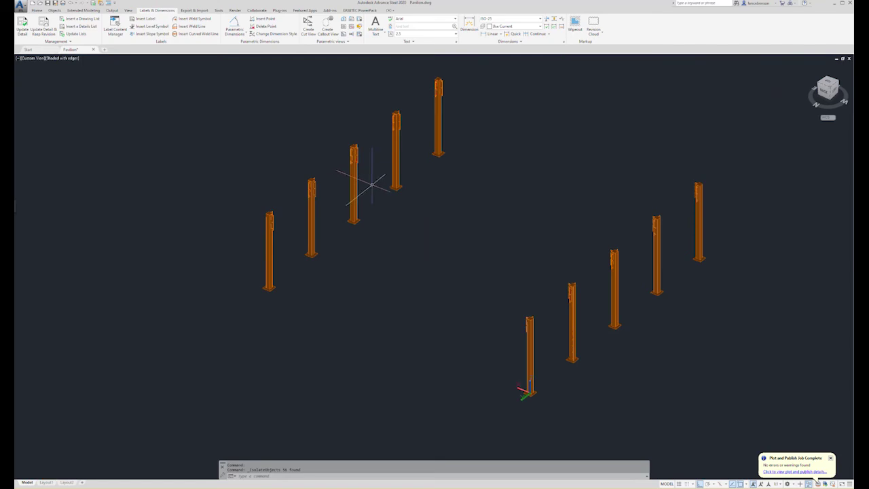
{"action": "middle_click_drag", "start_coordinate": [428, 199], "coordinate": [382, 203], "text": "shift"}
{"action": "scroll", "coordinate": [411, 108], "scroll_direction": "up", "scroll_amount": 5}
{"action": "left_click", "coordinate": [428, 107]}
{"action": "left_click", "coordinate": [364, 252]}
{"action": "left_click", "coordinate": [314, 418]}
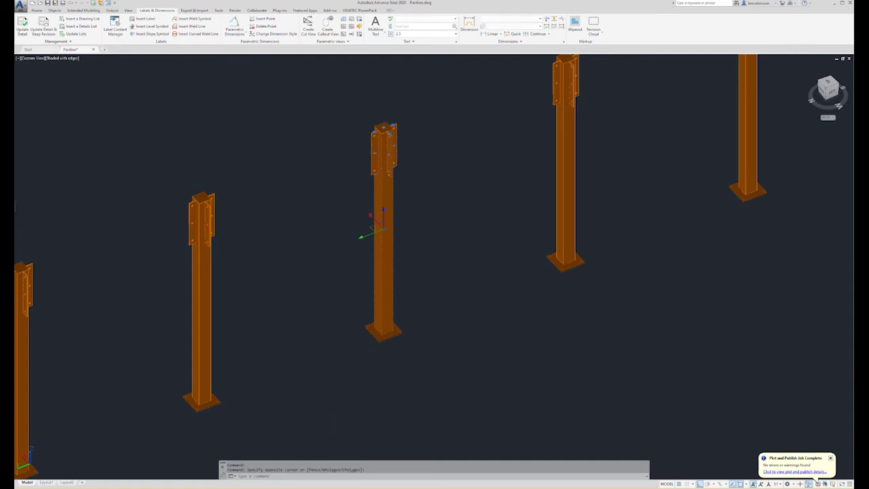
{"action": "right_click", "coordinate": [388, 374]}
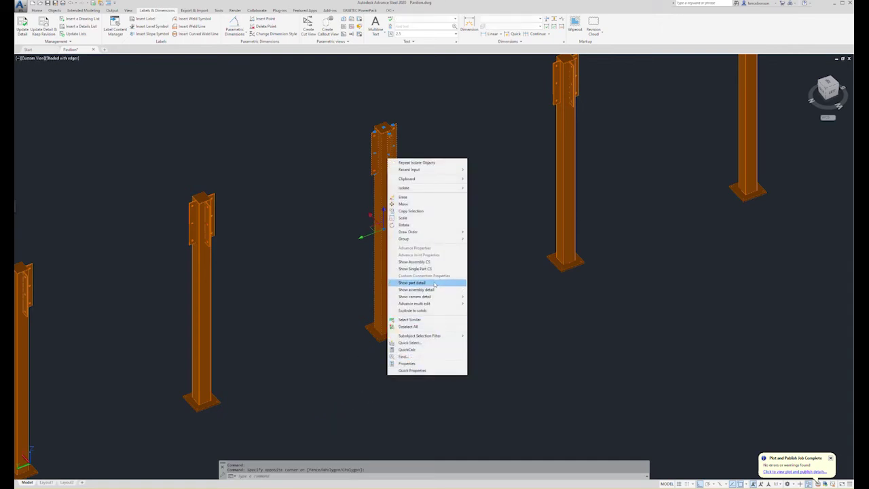
{"action": "left_click", "coordinate": [493, 188]}
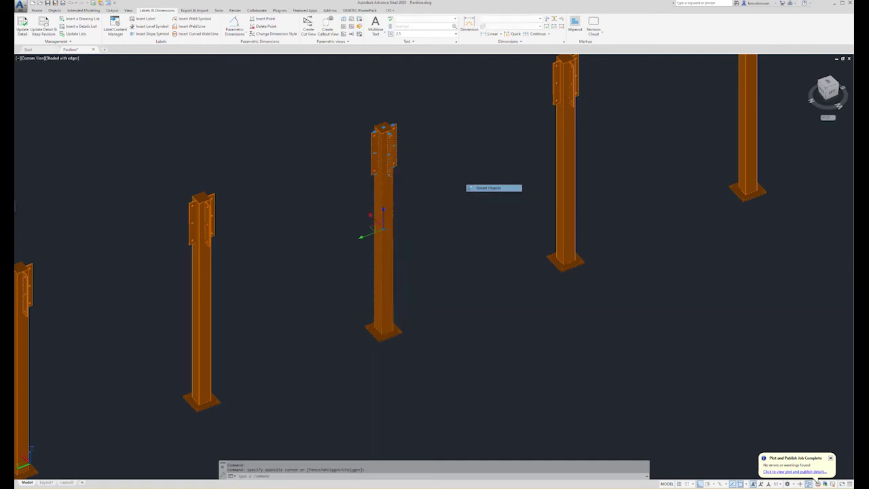
Step: Examine the isolated column's cap, punched connection plates and base plate, and check which layer the column is on
{"action": "scroll", "coordinate": [460, 185], "scroll_direction": "down", "scroll_amount": 2}
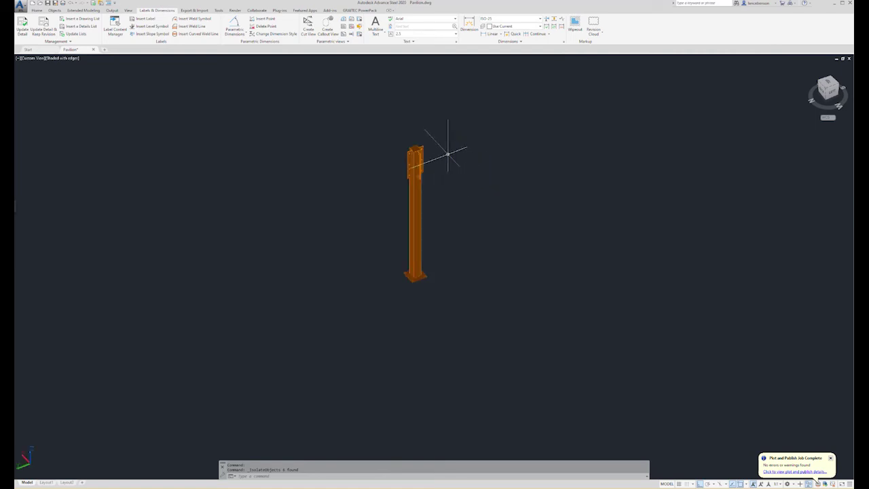
{"action": "scroll", "coordinate": [448, 154], "scroll_direction": "up", "scroll_amount": 6}
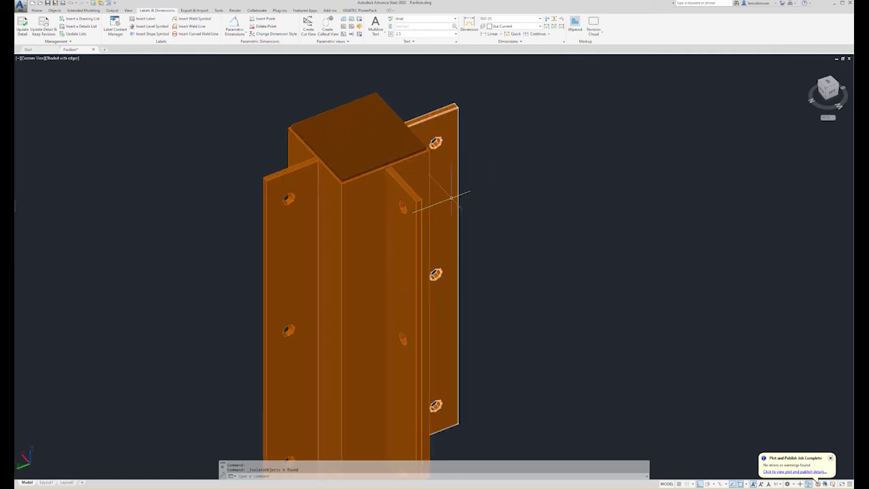
{"action": "scroll", "coordinate": [449, 191], "scroll_direction": "down", "scroll_amount": 4}
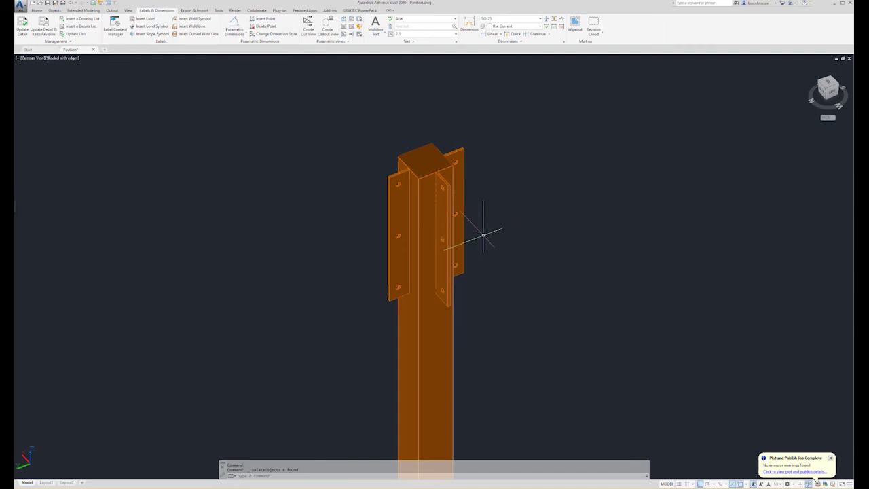
{"action": "scroll", "coordinate": [493, 197], "scroll_direction": "down", "scroll_amount": 2}
{"action": "left_click", "coordinate": [468, 308]}
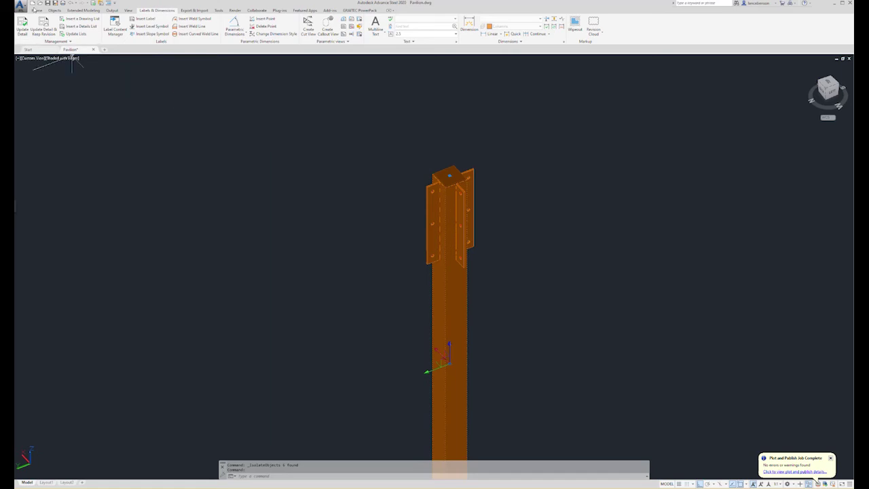
{"action": "left_click", "coordinate": [36, 11]}
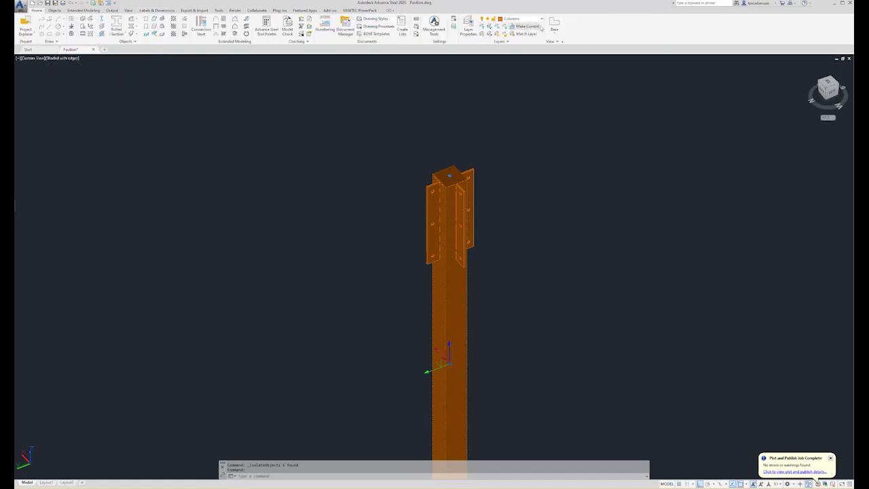
{"action": "key", "text": "Escape"}
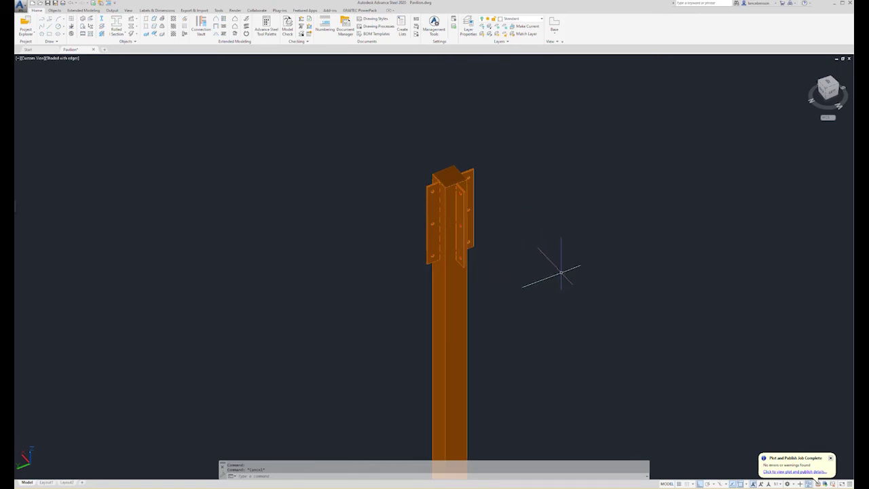
{"action": "scroll", "coordinate": [521, 242], "scroll_direction": "down", "scroll_amount": 2}
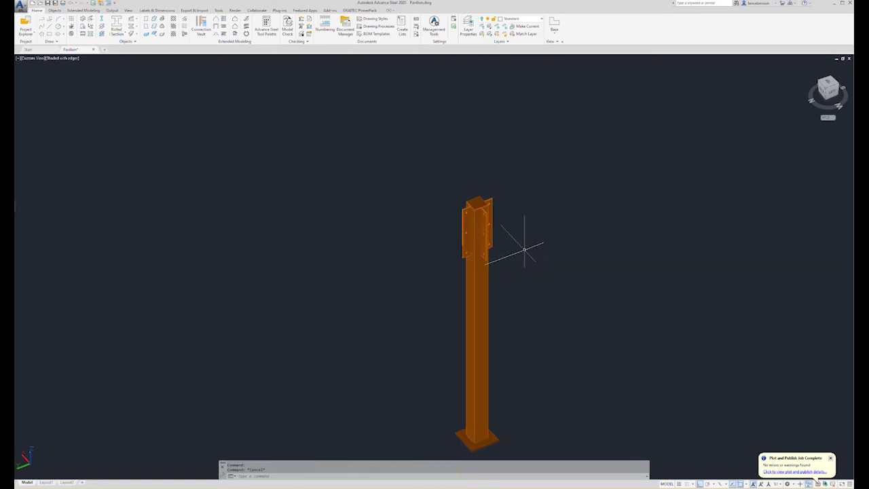
{"action": "middle_click_drag", "start_coordinate": [514, 292], "coordinate": [514, 245]}
{"action": "scroll", "coordinate": [485, 263], "scroll_direction": "up", "scroll_amount": 2}
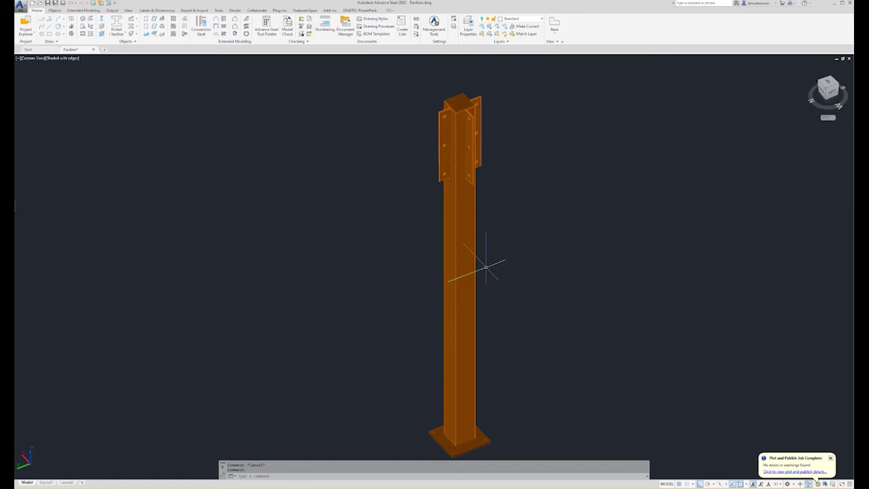
Step: Examine the isolated column's cap plate up close, followed by the whole column and its base plate
{"action": "middle_click_drag", "start_coordinate": [487, 269], "coordinate": [481, 260]}
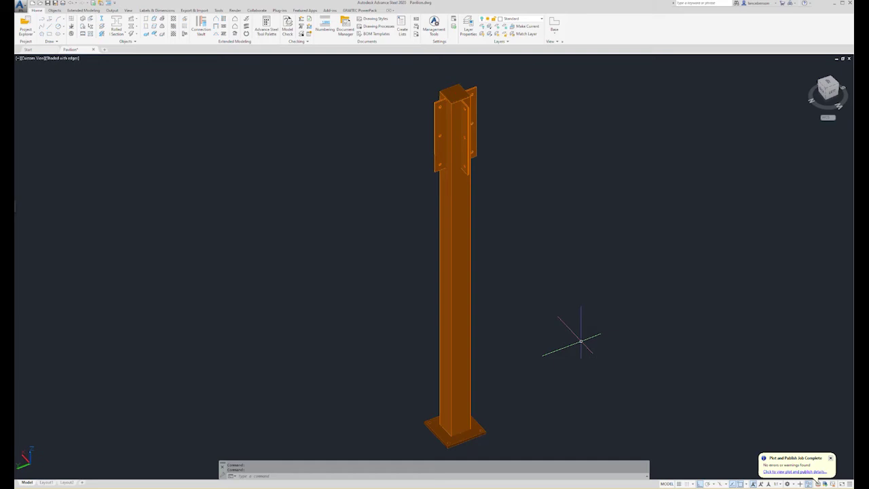
{"action": "scroll", "coordinate": [472, 107], "scroll_direction": "up", "scroll_amount": 3}
{"action": "middle_click_drag", "start_coordinate": [472, 107], "coordinate": [544, 314], "text": "shift"}
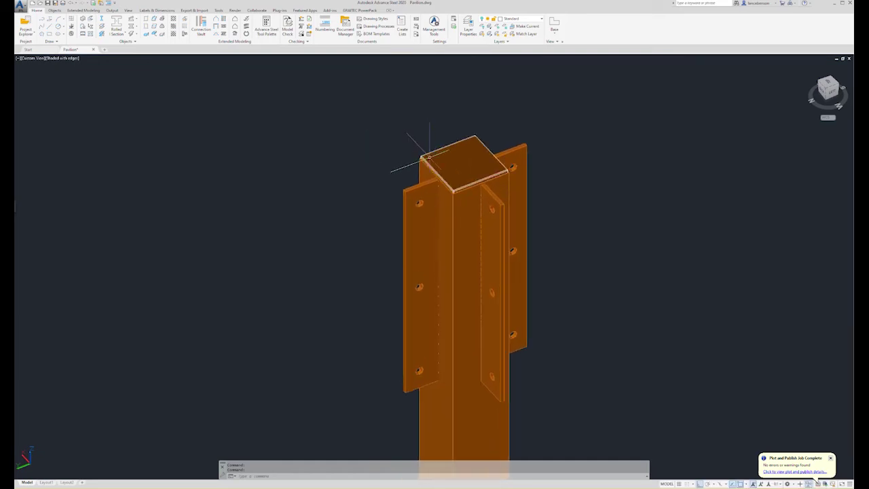
{"action": "mouse_move", "coordinate": [430, 157]}
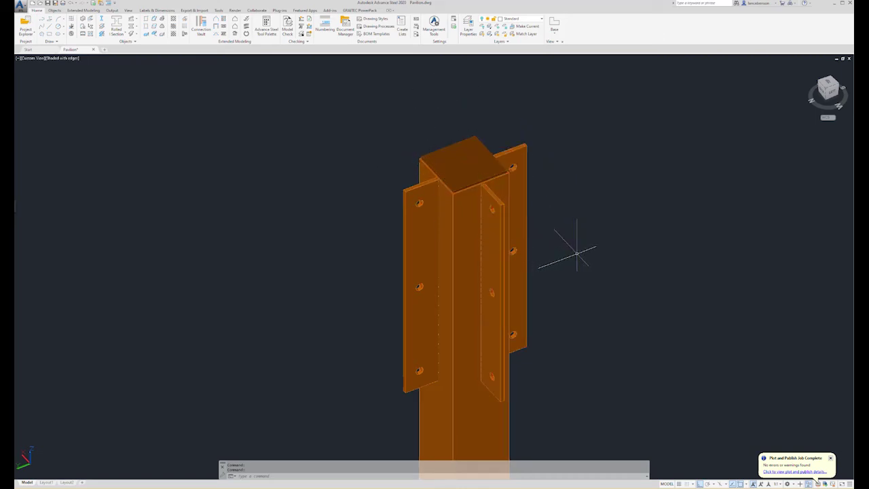
{"action": "scroll", "coordinate": [577, 251], "scroll_direction": "down", "scroll_amount": 5}
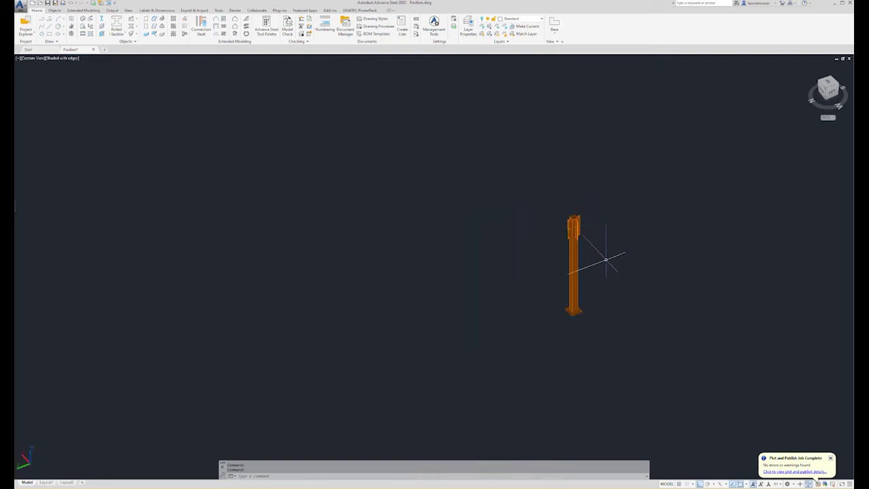
{"action": "scroll", "coordinate": [584, 272], "scroll_direction": "up", "scroll_amount": 3}
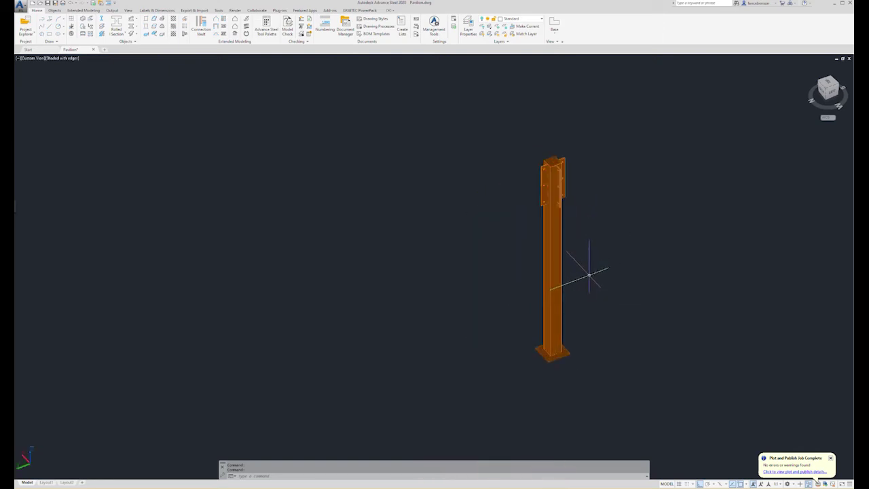
{"action": "scroll", "coordinate": [523, 359], "scroll_direction": "up", "scroll_amount": 4}
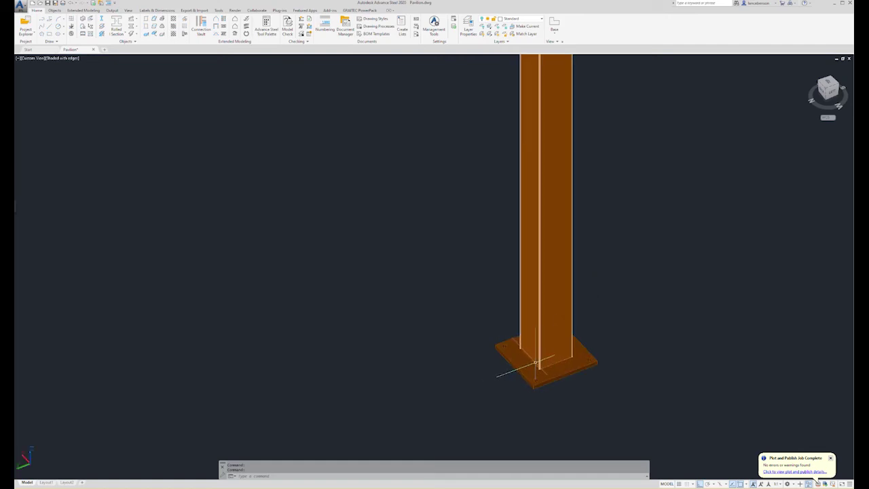
Step: Examine the punched connection plates along the column head, and compare their position with the base plate
{"action": "scroll", "coordinate": [535, 365], "scroll_direction": "down", "scroll_amount": 5}
{"action": "scroll", "coordinate": [524, 257], "scroll_direction": "up", "scroll_amount": 5}
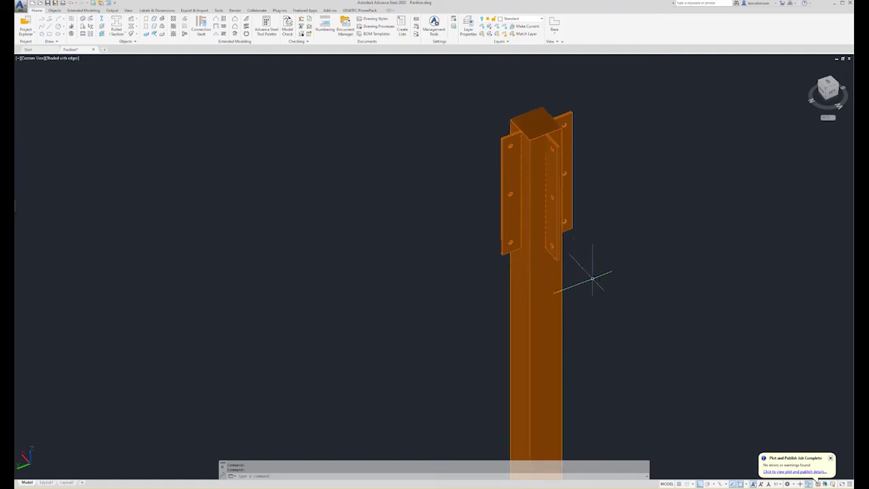
{"action": "scroll", "coordinate": [523, 251], "scroll_direction": "up", "scroll_amount": 3}
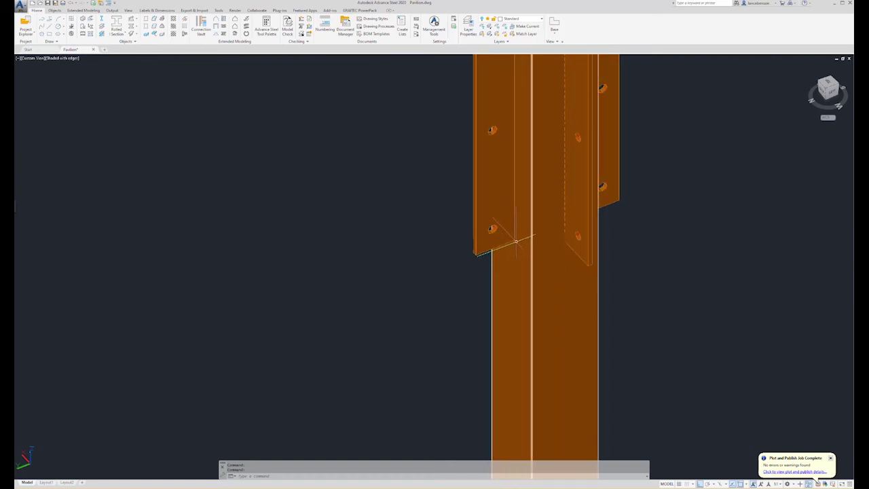
{"action": "scroll", "coordinate": [518, 241], "scroll_direction": "down", "scroll_amount": 2}
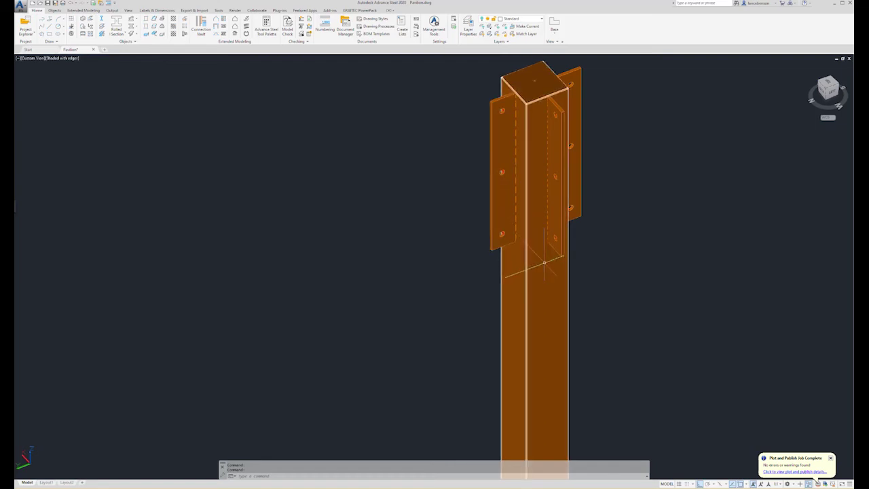
{"action": "scroll", "coordinate": [561, 273], "scroll_direction": "down", "scroll_amount": 3}
{"action": "scroll", "coordinate": [588, 262], "scroll_direction": "down", "scroll_amount": 3}
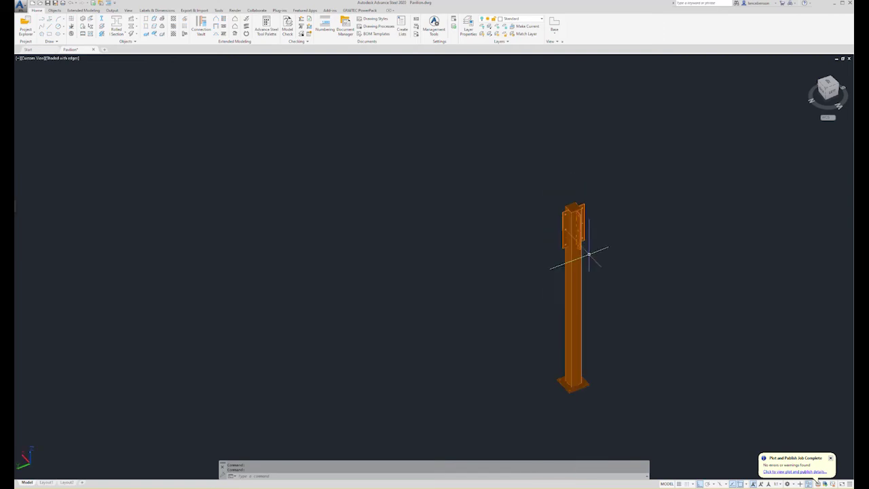
{"action": "scroll", "coordinate": [591, 281], "scroll_direction": "down", "scroll_amount": 3}
{"action": "scroll", "coordinate": [587, 333], "scroll_direction": "up", "scroll_amount": 5}
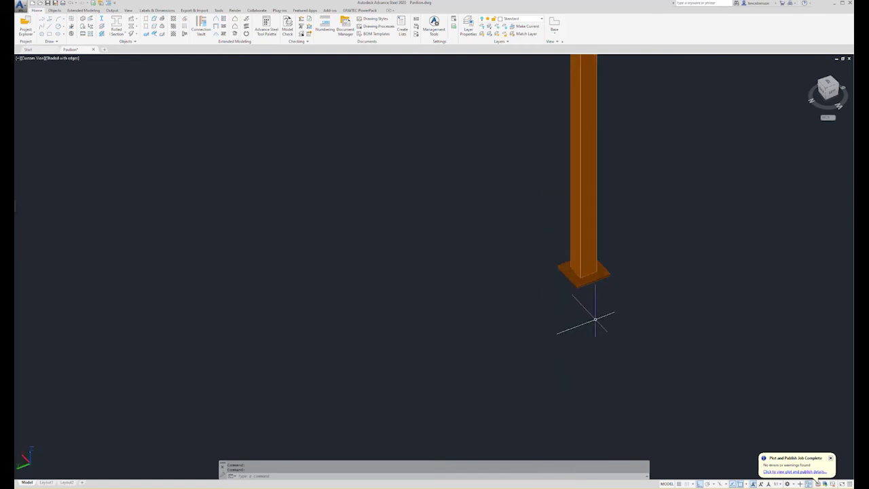
{"action": "middle_click_drag", "start_coordinate": [594, 290], "coordinate": [539, 375]}
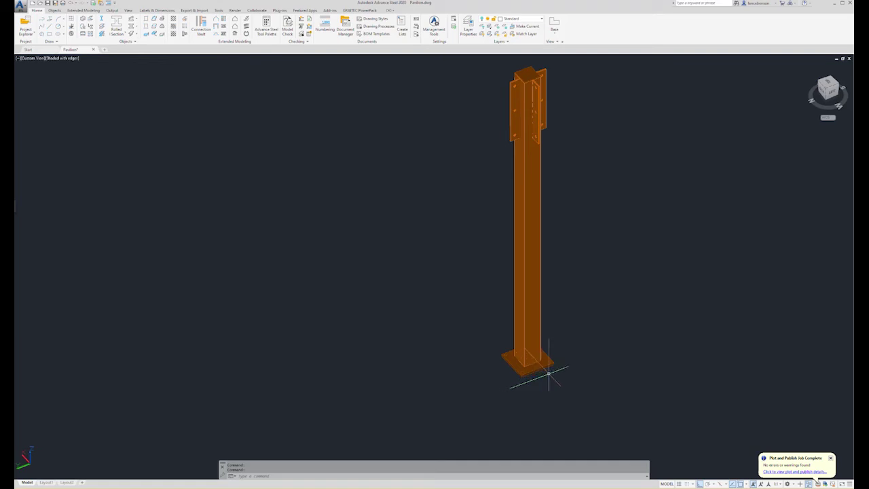
{"action": "scroll", "coordinate": [551, 370], "scroll_direction": "up", "scroll_amount": 3}
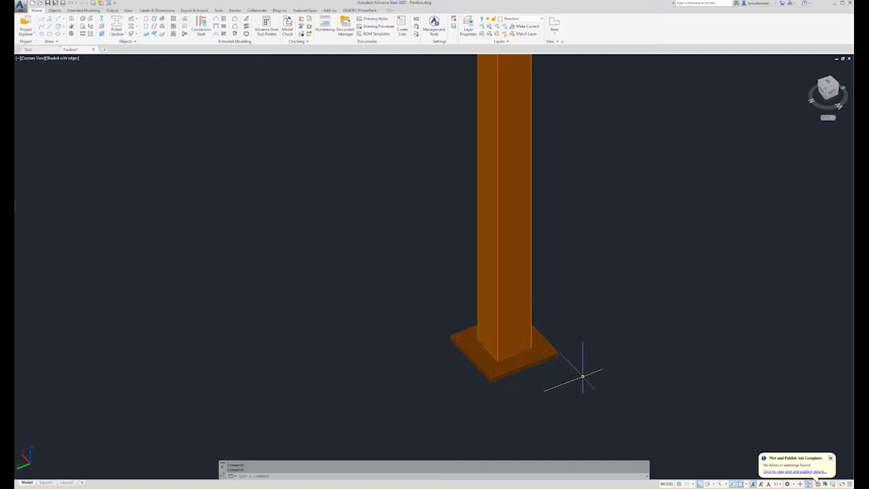
{"action": "scroll", "coordinate": [576, 369], "scroll_direction": "down", "scroll_amount": 3}
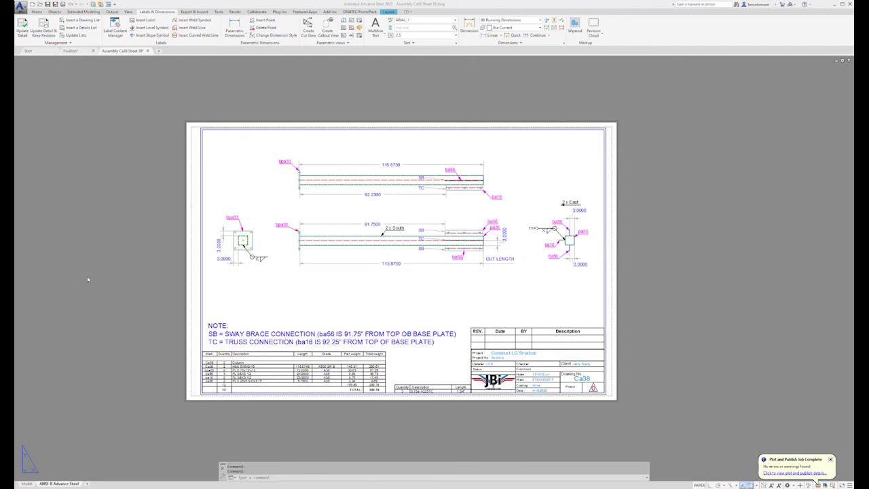
Step: Review the Ca38 assembly drawing's two column elevations together with the SB and TC connection note
{"action": "left_click", "coordinate": [297, 287]}
{"action": "middle_click_drag", "start_coordinate": [386, 294], "coordinate": [387, 297]}
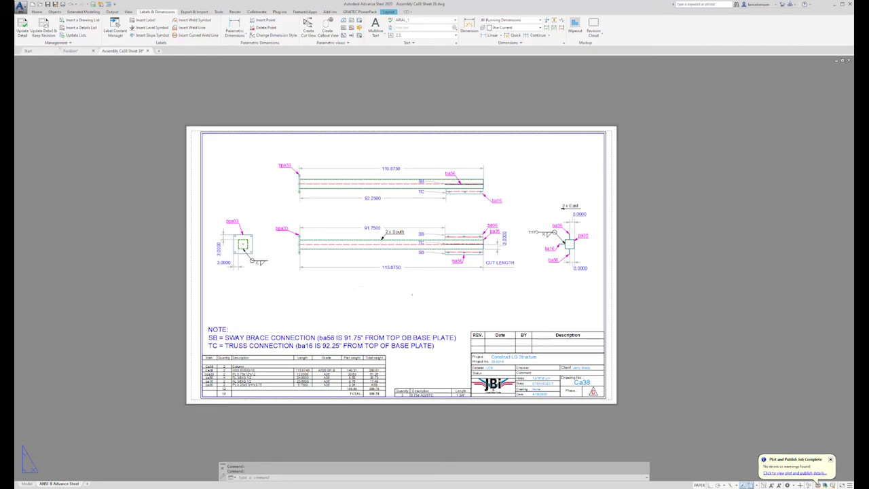
{"action": "scroll", "coordinate": [398, 271], "scroll_direction": "up", "scroll_amount": 5}
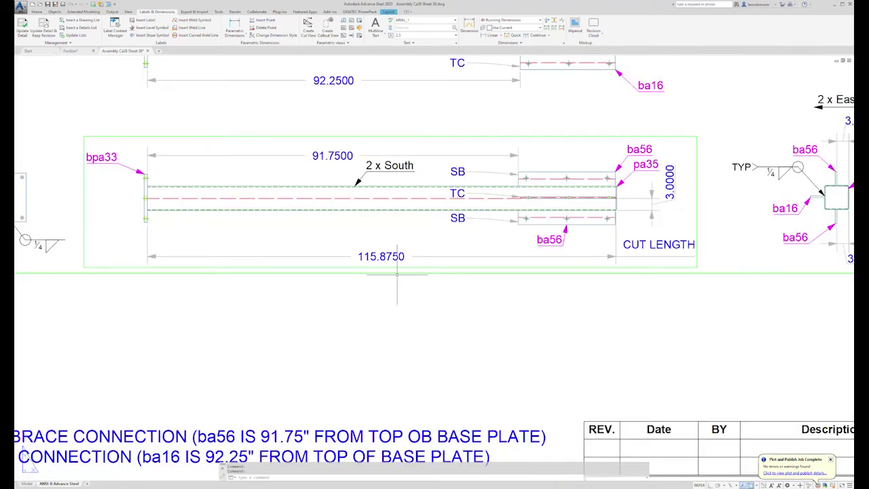
{"action": "scroll", "coordinate": [397, 273], "scroll_direction": "down", "scroll_amount": 3}
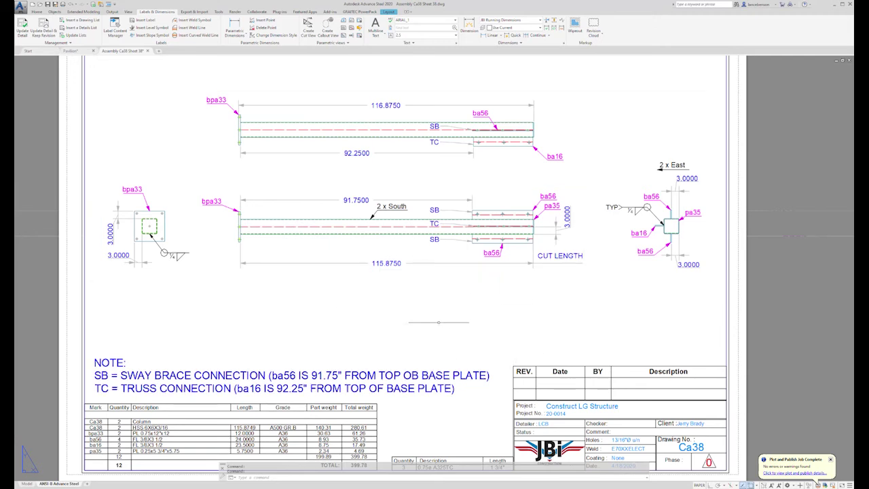
{"action": "middle_click_drag", "start_coordinate": [439, 317], "coordinate": [455, 314]}
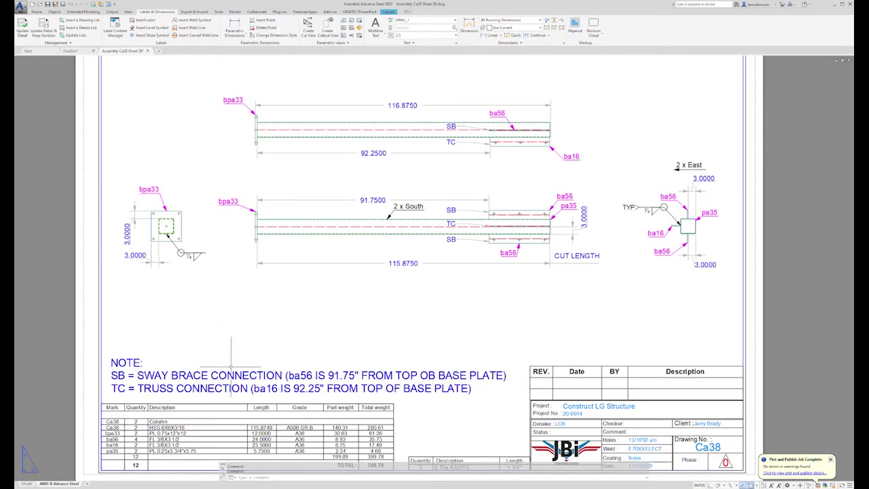
{"action": "middle_click_drag", "start_coordinate": [233, 366], "coordinate": [237, 355]}
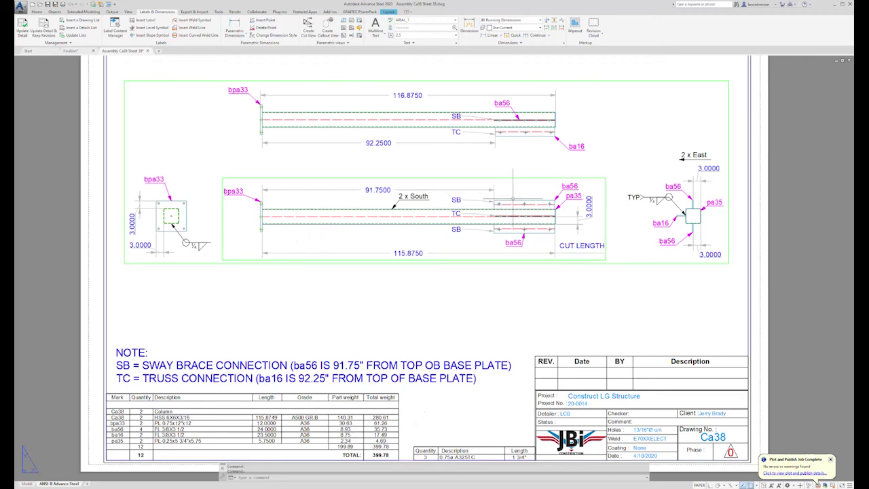
Step: Check the sway brace and truss connection plates in the lower elevation against their set-out dimension from the base plate
{"action": "scroll", "coordinate": [513, 199], "scroll_direction": "up", "scroll_amount": 5}
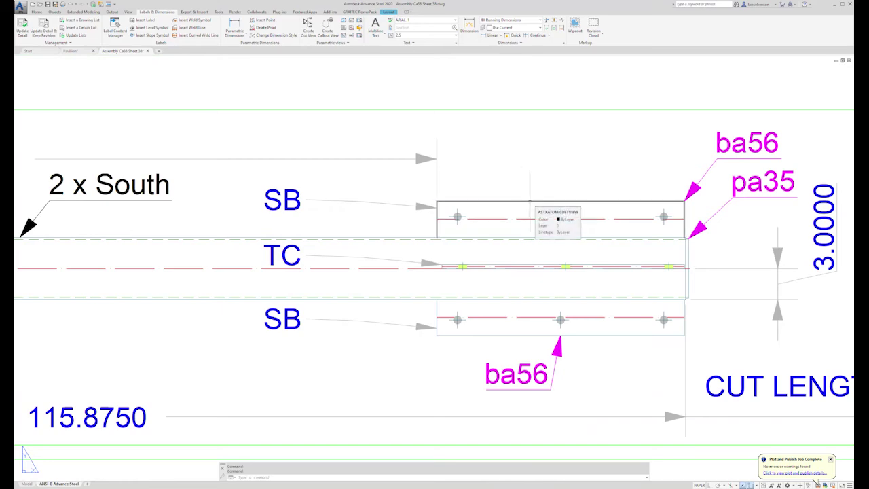
{"action": "scroll", "coordinate": [530, 201], "scroll_direction": "down", "scroll_amount": 2}
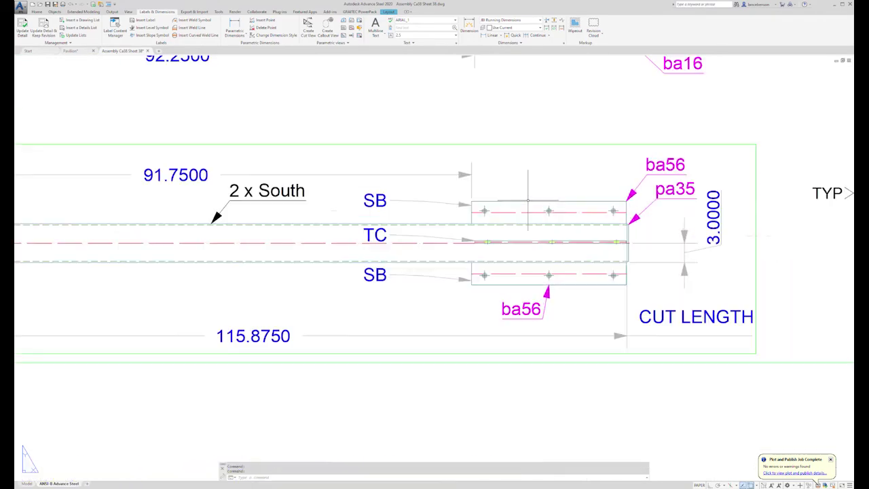
{"action": "middle_click_drag", "start_coordinate": [188, 179], "coordinate": [442, 187]}
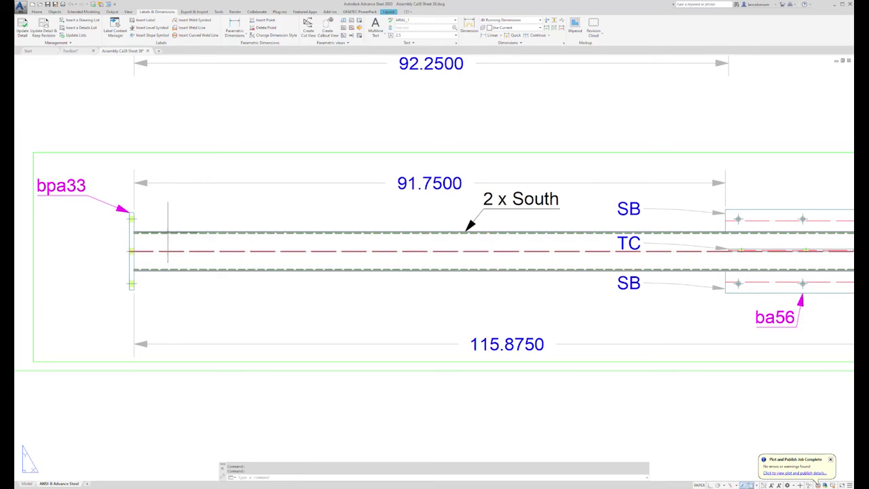
{"action": "scroll", "coordinate": [221, 209], "scroll_direction": "down", "scroll_amount": 2}
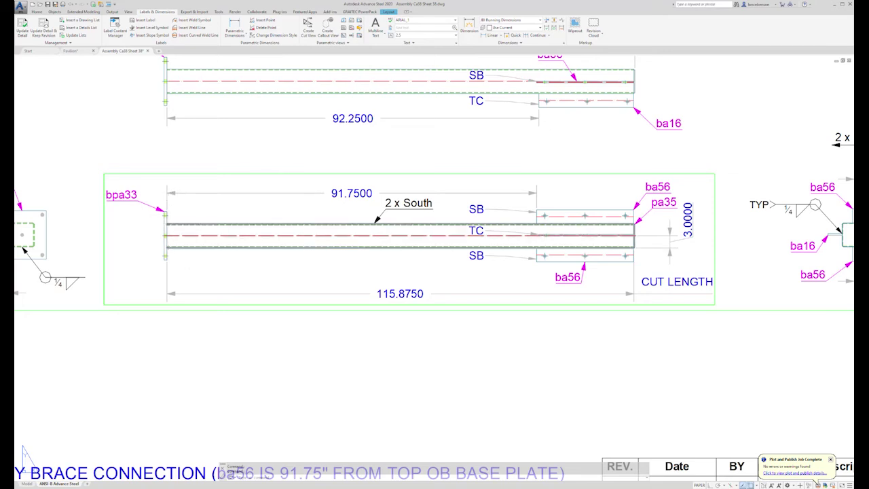
{"action": "mouse_move", "coordinate": [167, 224]}
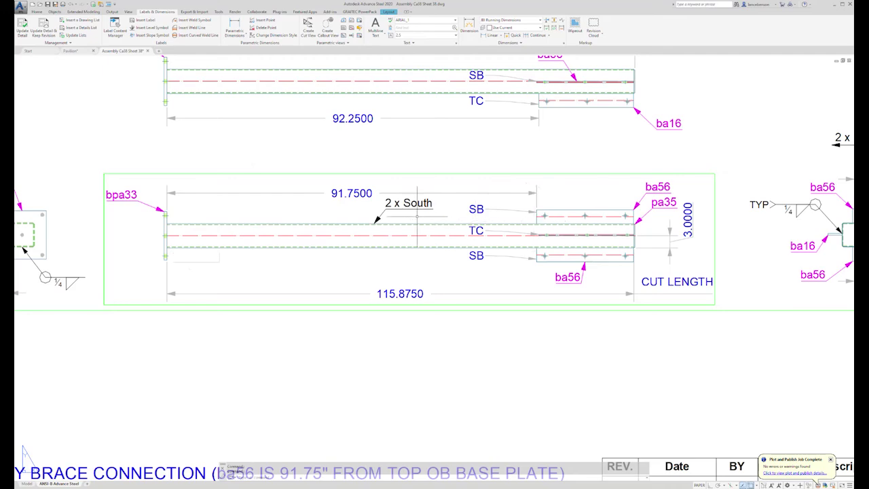
{"action": "scroll", "coordinate": [417, 218], "scroll_direction": "down", "scroll_amount": 2}
{"action": "middle_click_drag", "start_coordinate": [444, 213], "coordinate": [412, 218]}
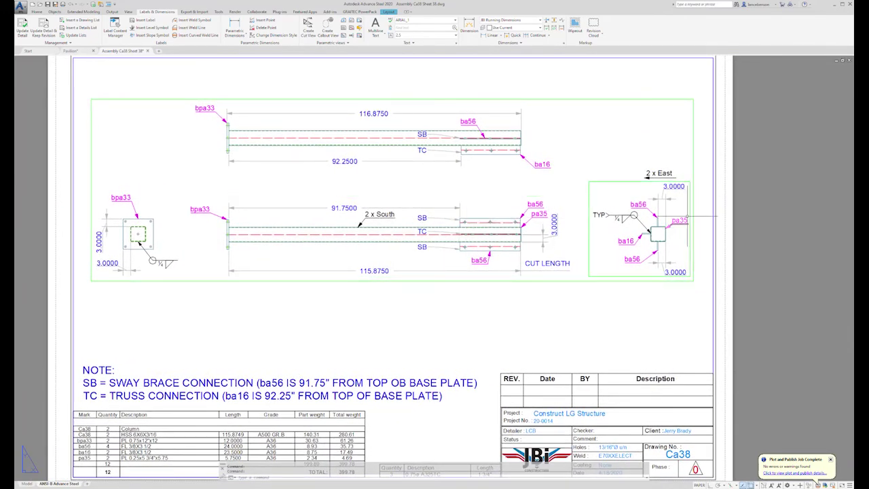
Step: Examine the column-head end view with its ba56, ba16 and pa35 labels, TYP weld symbol and plate offsets
{"action": "scroll", "coordinate": [680, 207], "scroll_direction": "up", "scroll_amount": 2}
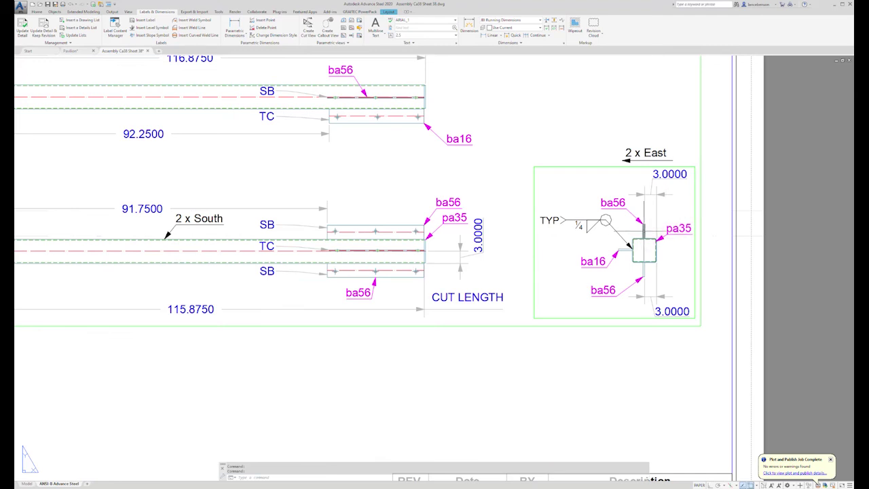
{"action": "middle_click_drag", "start_coordinate": [640, 241], "coordinate": [582, 244]}
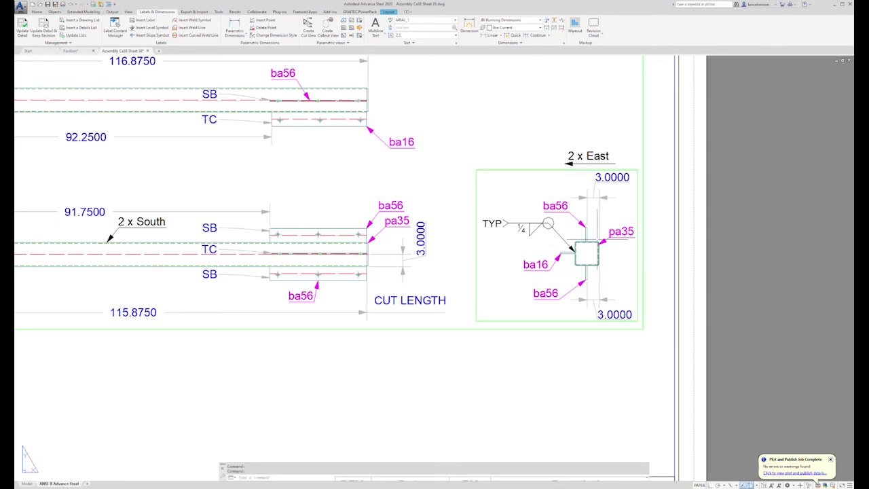
{"action": "scroll", "coordinate": [594, 235], "scroll_direction": "up", "scroll_amount": 4}
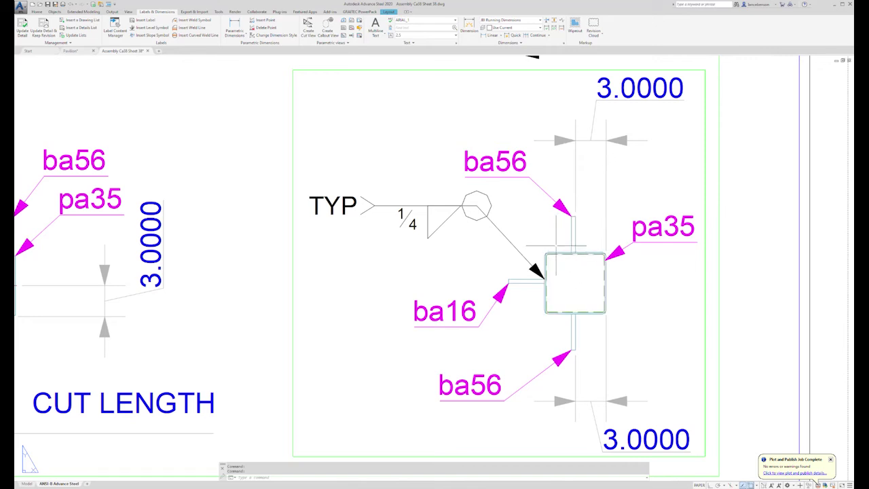
{"action": "scroll", "coordinate": [574, 267], "scroll_direction": "down", "scroll_amount": 4}
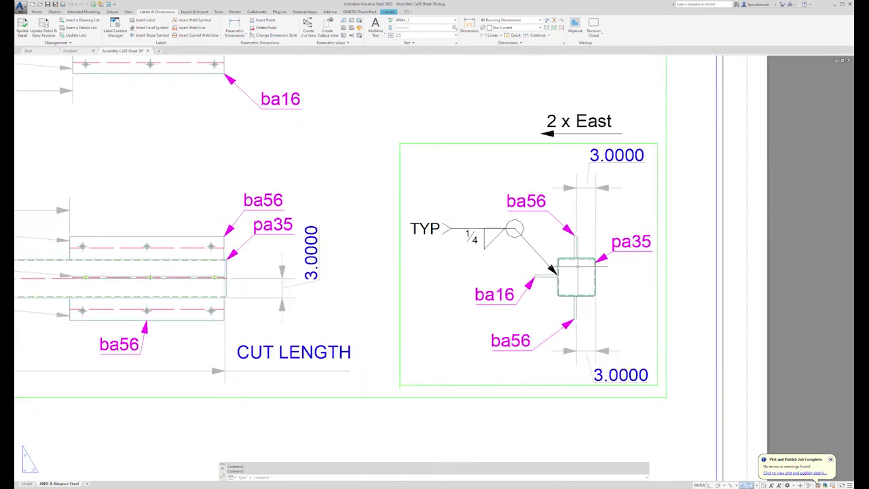
{"action": "middle_click_drag", "start_coordinate": [536, 264], "coordinate": [597, 239]}
{"action": "scroll", "coordinate": [585, 237], "scroll_direction": "down", "scroll_amount": 2}
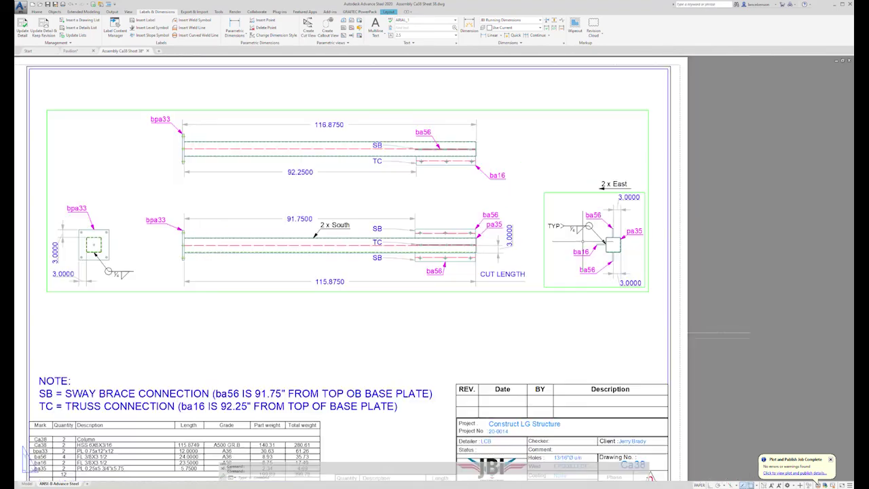
{"action": "middle_click_drag", "start_coordinate": [527, 250], "coordinate": [549, 245]}
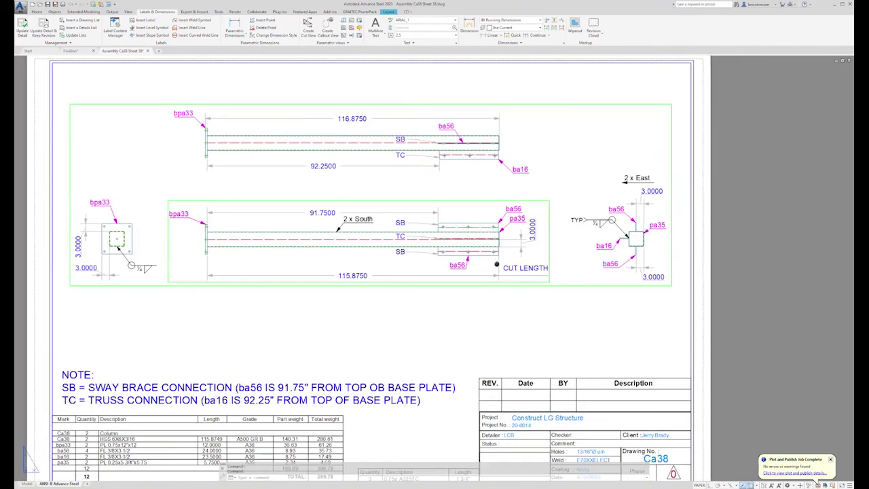
Step: Examine the bpa33 base plate end view with its hole layout, offset dimensions and weld symbol
{"action": "middle_click_drag", "start_coordinate": [429, 263], "coordinate": [455, 245]}
{"action": "scroll", "coordinate": [455, 244], "scroll_direction": "down", "scroll_amount": 2}
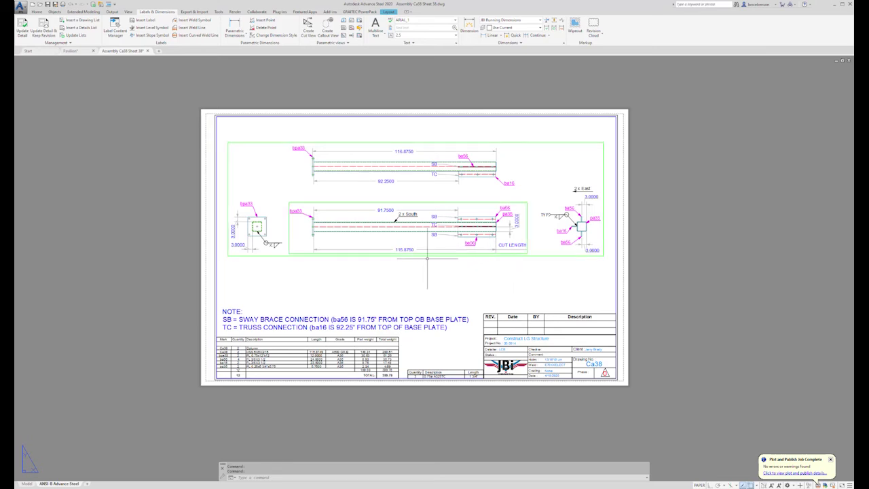
{"action": "scroll", "coordinate": [295, 227], "scroll_direction": "up", "scroll_amount": 3}
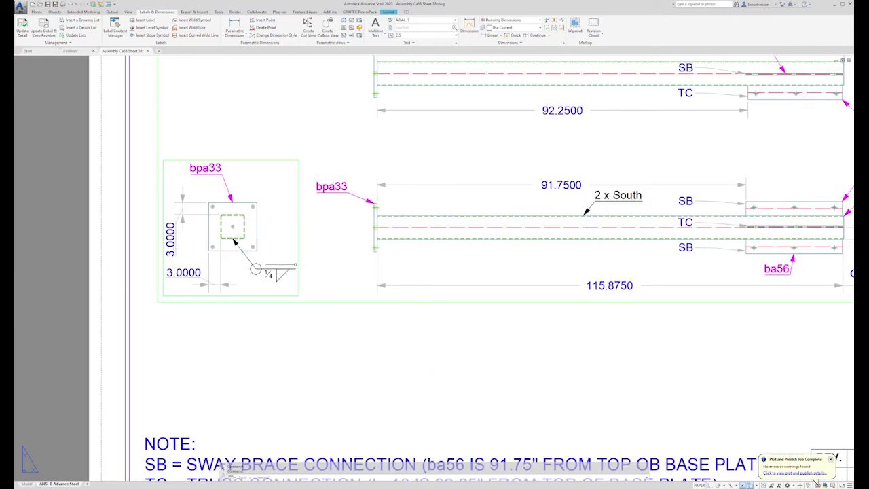
{"action": "middle_click_drag", "start_coordinate": [291, 255], "coordinate": [287, 259]}
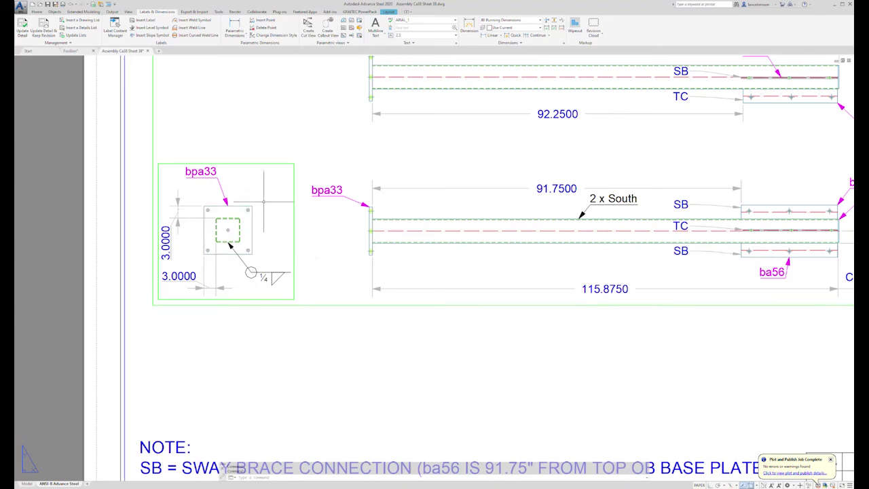
{"action": "middle_click_drag", "start_coordinate": [263, 202], "coordinate": [261, 202]}
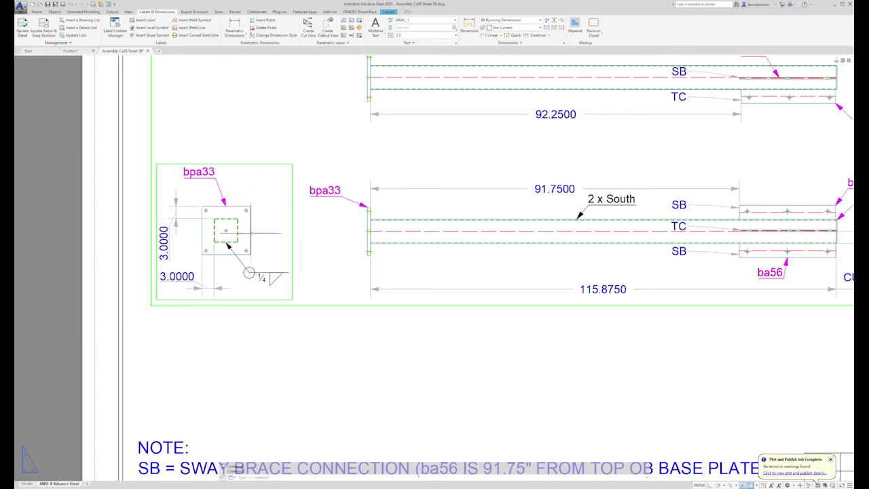
Step: Review the column-head end view in relation to the elevations and notes on the full Ca38 sheet
{"action": "scroll", "coordinate": [249, 231], "scroll_direction": "down", "scroll_amount": 2}
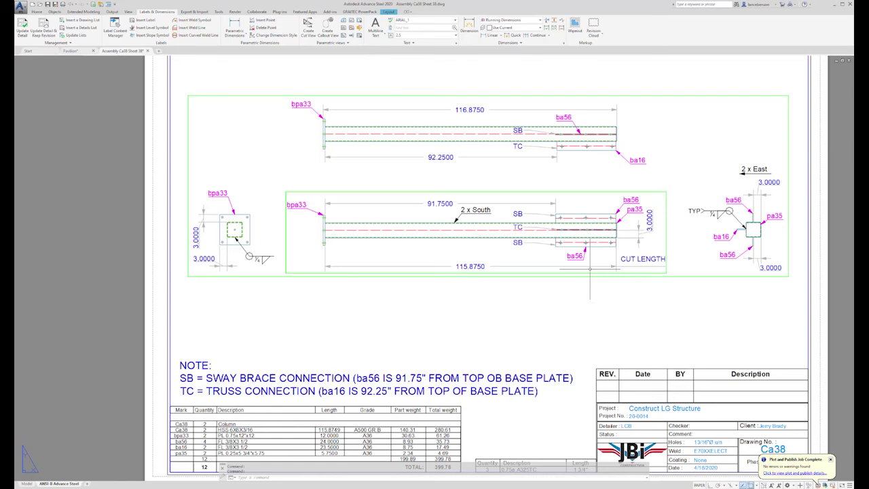
{"action": "middle_click_drag", "start_coordinate": [586, 276], "coordinate": [582, 272]}
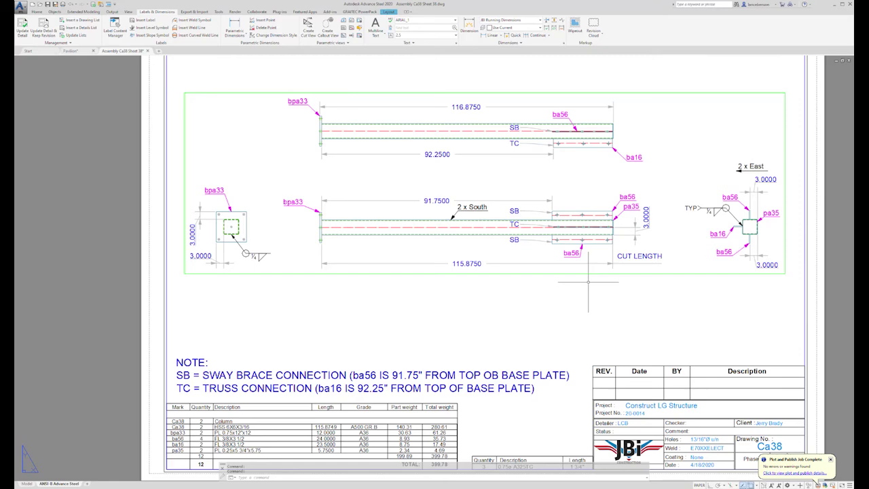
{"action": "middle_click_drag", "start_coordinate": [682, 280], "coordinate": [650, 282]}
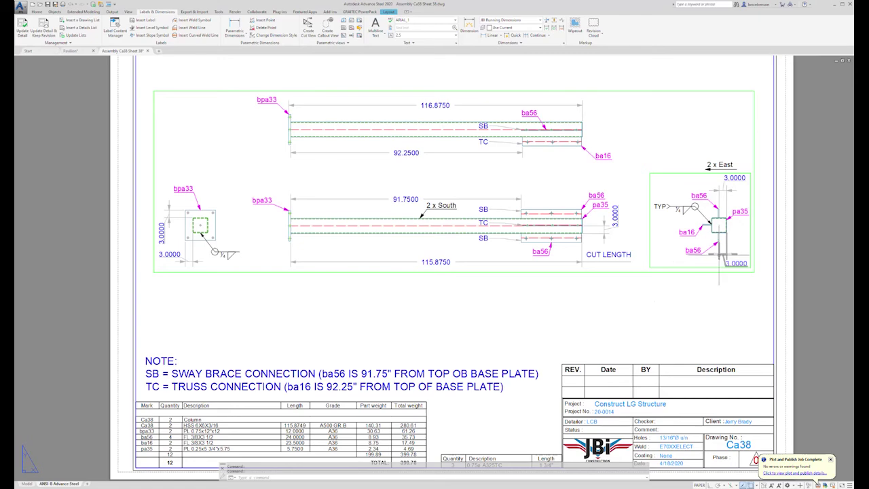
{"action": "middle_click_drag", "start_coordinate": [719, 259], "coordinate": [690, 243]}
{"action": "scroll", "coordinate": [691, 243], "scroll_direction": "up", "scroll_amount": 4}
{"action": "scroll", "coordinate": [690, 243], "scroll_direction": "down", "scroll_amount": 4}
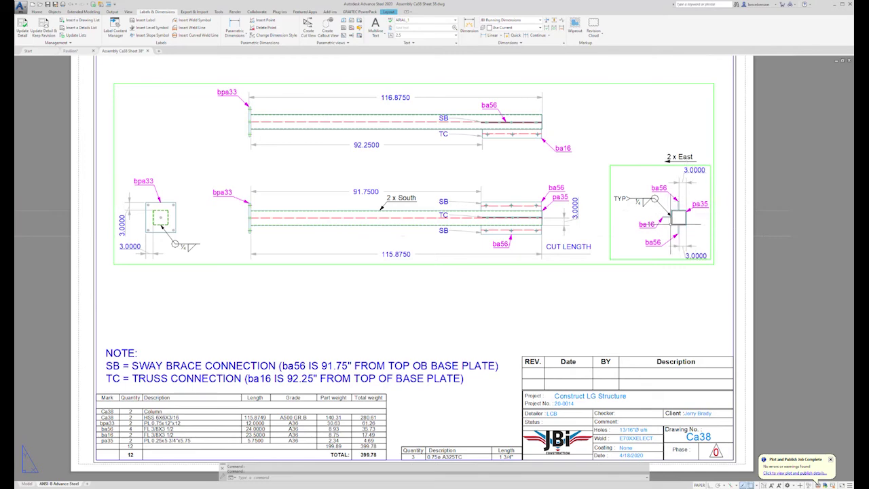
{"action": "scroll", "coordinate": [666, 223], "scroll_direction": "up", "scroll_amount": 2}
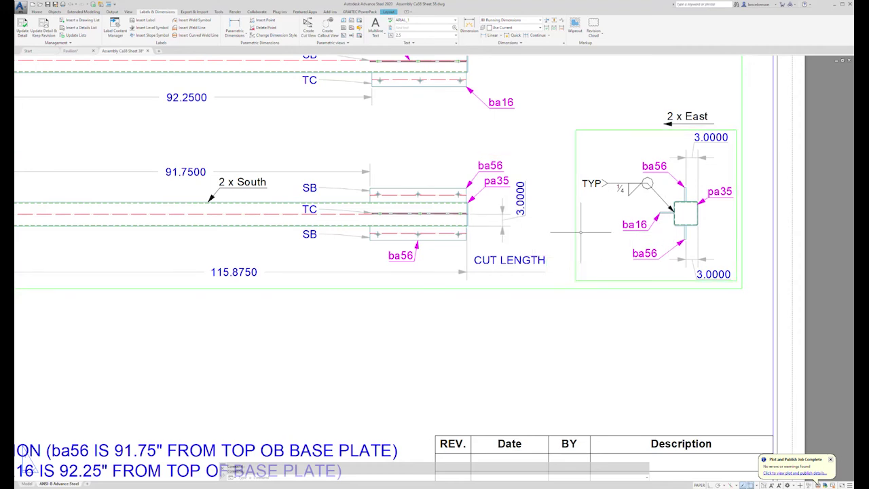
{"action": "scroll", "coordinate": [581, 232], "scroll_direction": "down", "scroll_amount": 3}
{"action": "scroll", "coordinate": [591, 234], "scroll_direction": "up", "scroll_amount": 1}
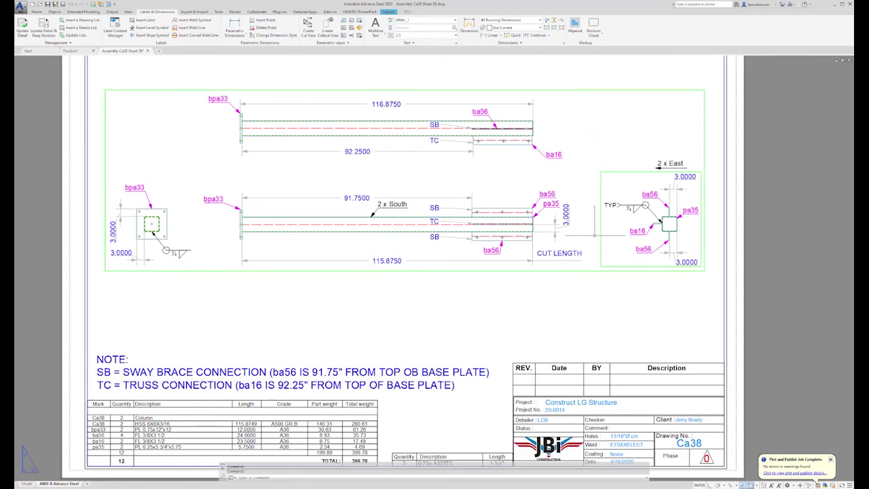
{"action": "middle_click_drag", "start_coordinate": [578, 244], "coordinate": [594, 241]}
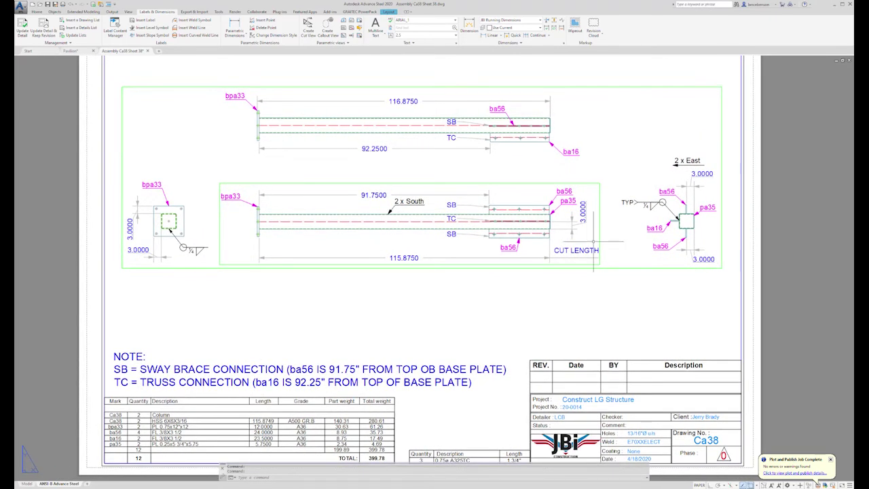
Step: Examine the CUT LENGTH dimension under the lower column elevation and its position on the sheet
{"action": "scroll", "coordinate": [593, 241], "scroll_direction": "up", "scroll_amount": 2}
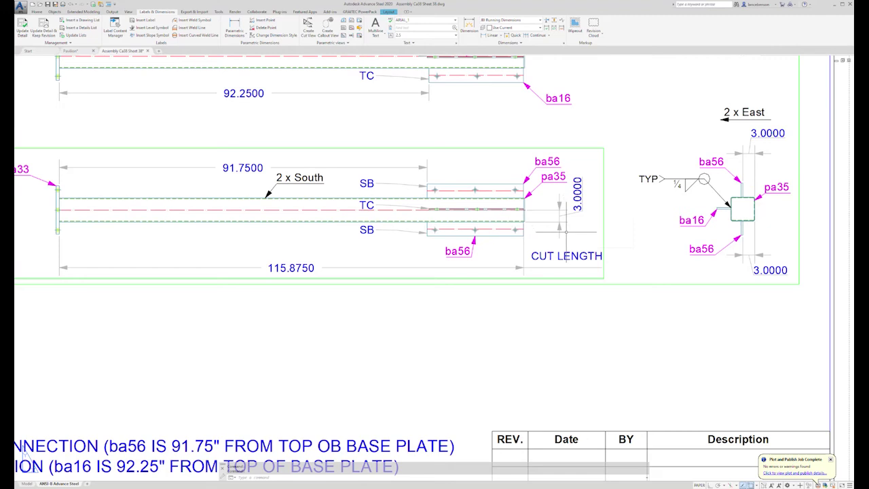
{"action": "scroll", "coordinate": [566, 231], "scroll_direction": "down", "scroll_amount": 2}
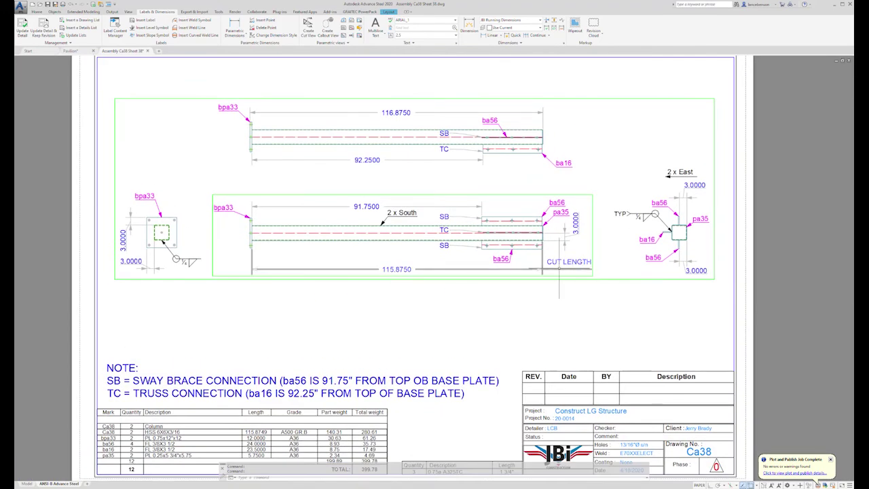
{"action": "scroll", "coordinate": [559, 268], "scroll_direction": "up", "scroll_amount": 2}
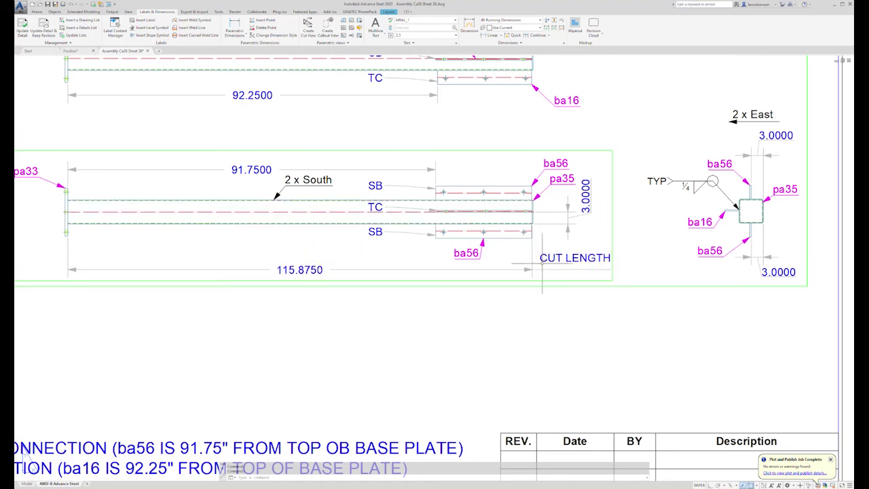
{"action": "scroll", "coordinate": [546, 262], "scroll_direction": "down", "scroll_amount": 3}
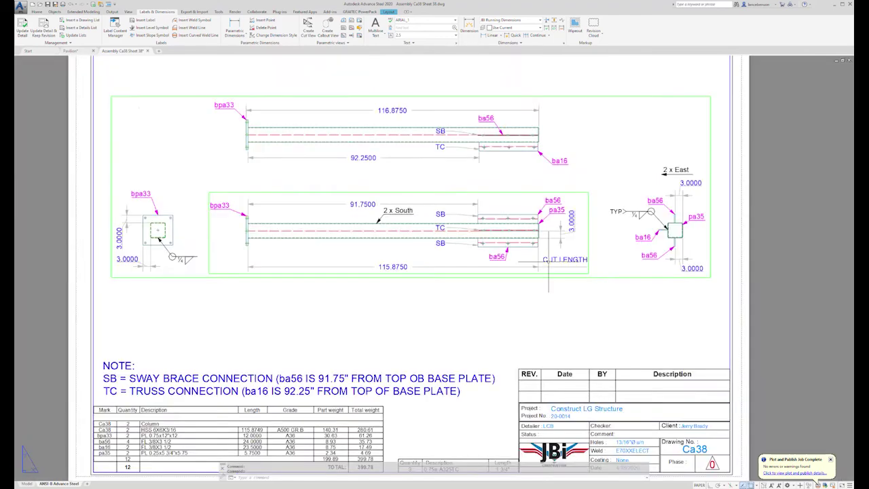
{"action": "scroll", "coordinate": [549, 271], "scroll_direction": "up", "scroll_amount": 1}
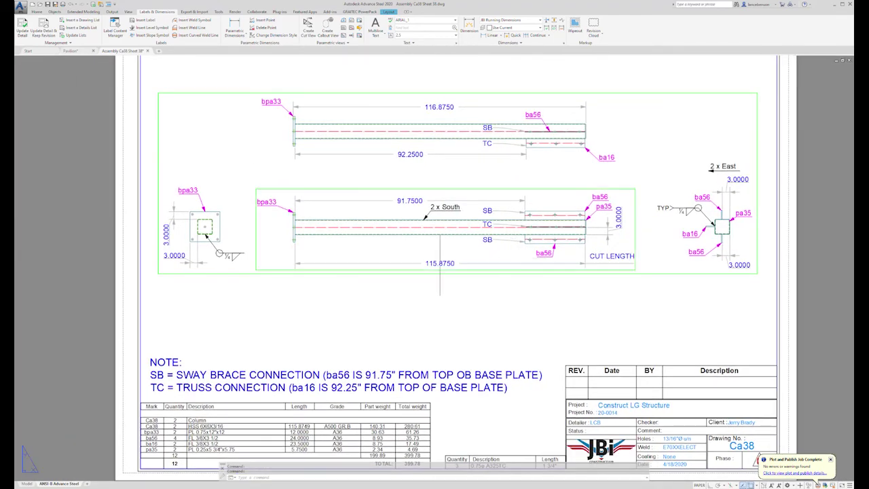
Step: Select the CUT LENGTH dimension and inspect where its extension points attach at the base plate and the column head
{"action": "scroll", "coordinate": [294, 250], "scroll_direction": "up", "scroll_amount": 2}
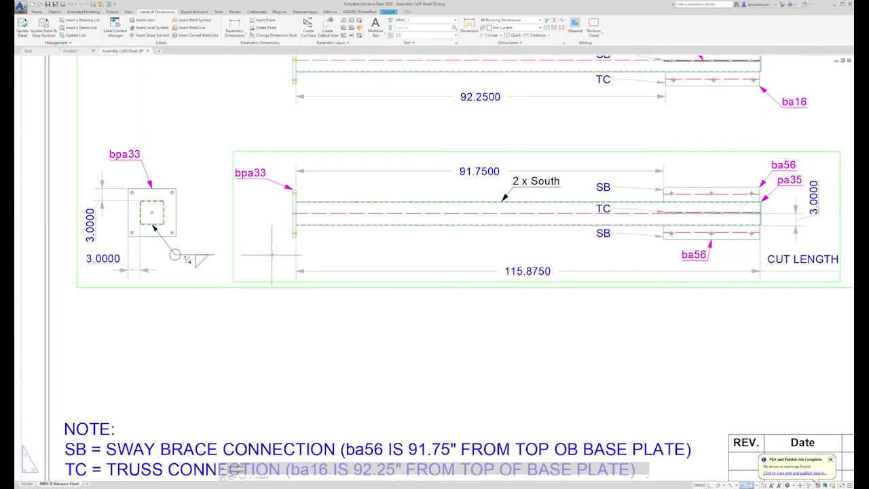
{"action": "scroll", "coordinate": [302, 244], "scroll_direction": "up", "scroll_amount": 5}
{"action": "left_click", "coordinate": [282, 256]}
{"action": "left_click", "coordinate": [265, 274]}
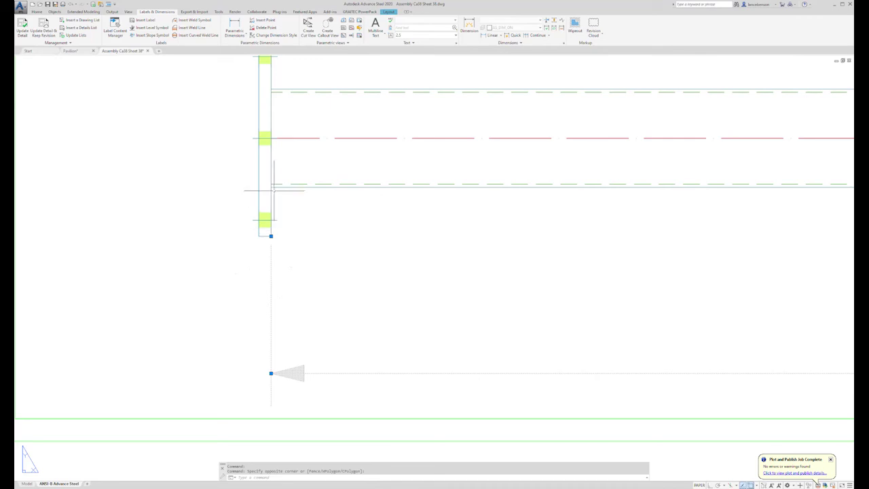
{"action": "scroll", "coordinate": [306, 250], "scroll_direction": "down", "scroll_amount": 2}
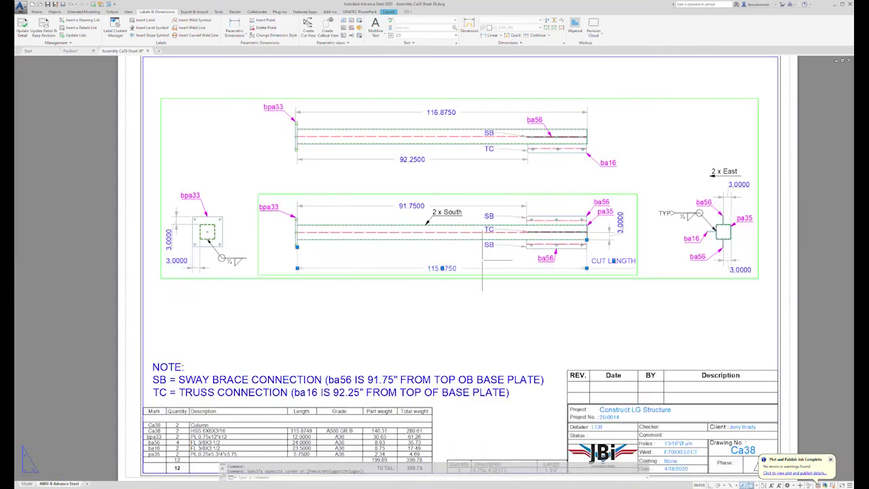
{"action": "scroll", "coordinate": [596, 252], "scroll_direction": "up", "scroll_amount": 8}
{"action": "scroll", "coordinate": [529, 160], "scroll_direction": "up", "scroll_amount": 6}
{"action": "scroll", "coordinate": [529, 160], "scroll_direction": "up", "scroll_amount": 1}
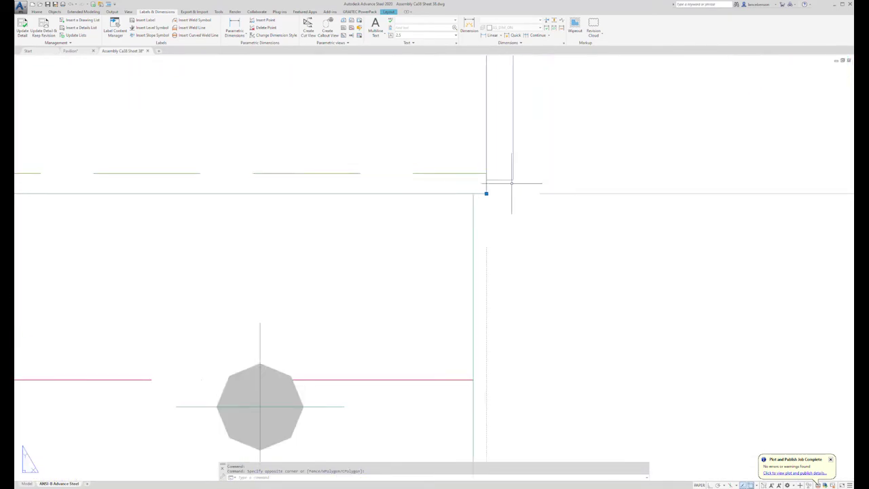
{"action": "scroll", "coordinate": [503, 210], "scroll_direction": "down", "scroll_amount": 8}
{"action": "scroll", "coordinate": [497, 254], "scroll_direction": "down", "scroll_amount": 8}
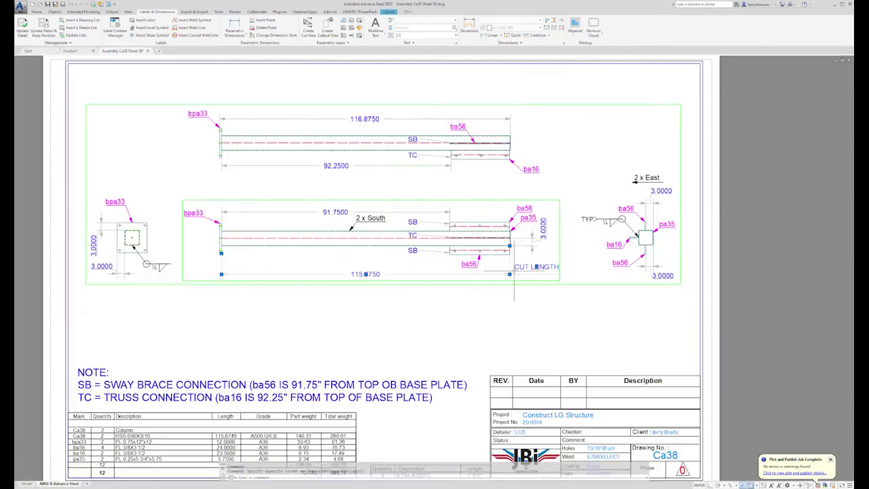
Step: Compare the upper elevation's overall length dimension with the lower elevation's cut length
{"action": "scroll", "coordinate": [434, 177], "scroll_direction": "up", "scroll_amount": 2}
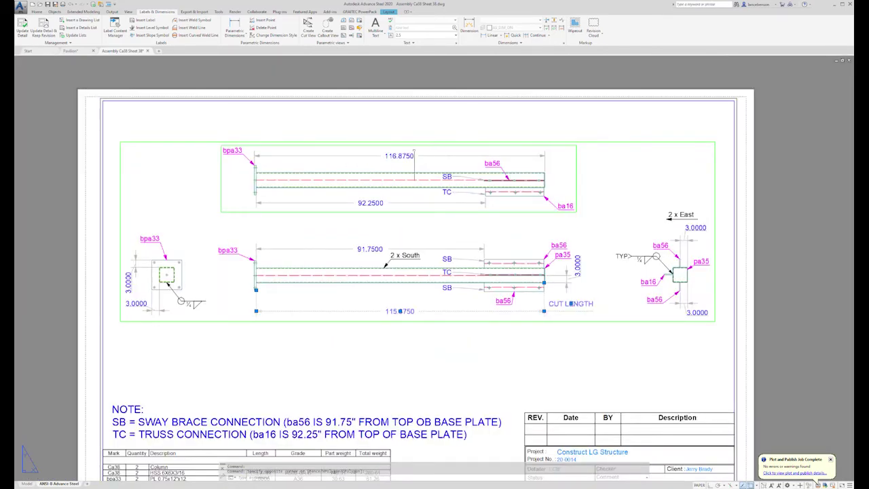
{"action": "scroll", "coordinate": [411, 184], "scroll_direction": "up", "scroll_amount": 2}
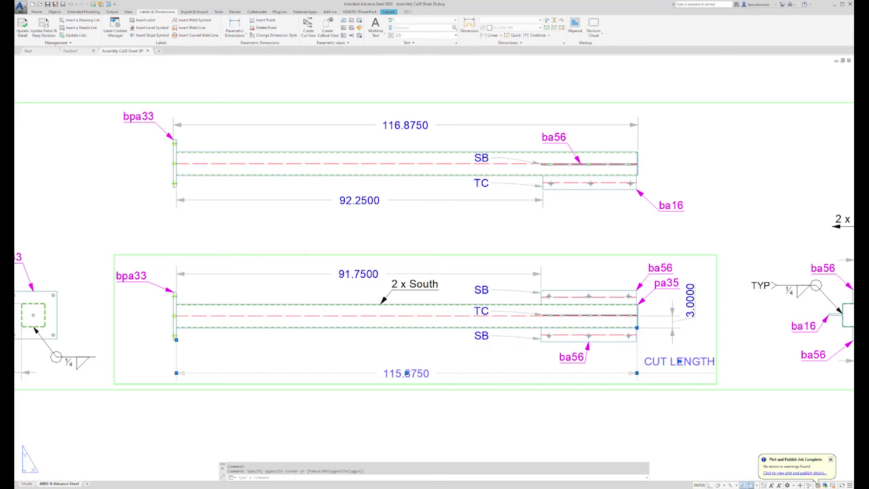
{"action": "scroll", "coordinate": [502, 352], "scroll_direction": "down", "scroll_amount": 5}
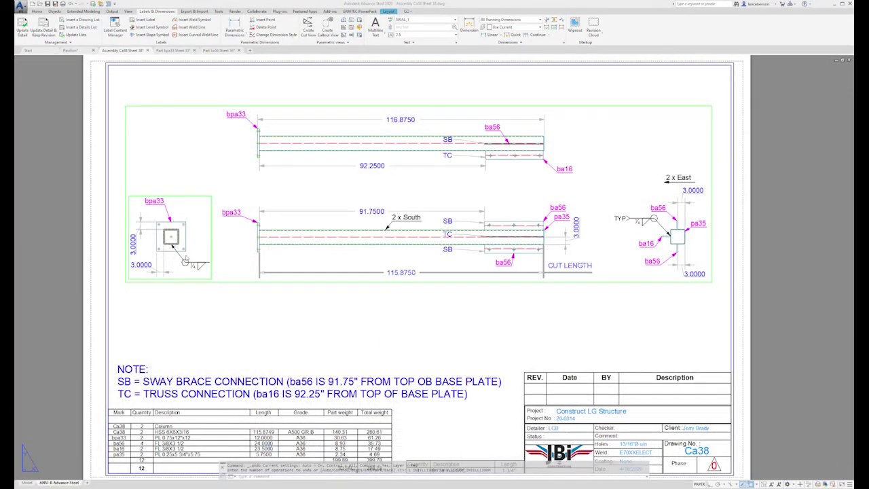
Step: Add a vertical linear dimension from the ba16 plate's outer corner to its end bolt hole in the upper elevation, placed beyond the plate's end
{"action": "scroll", "coordinate": [559, 146], "scroll_direction": "up", "scroll_amount": 5}
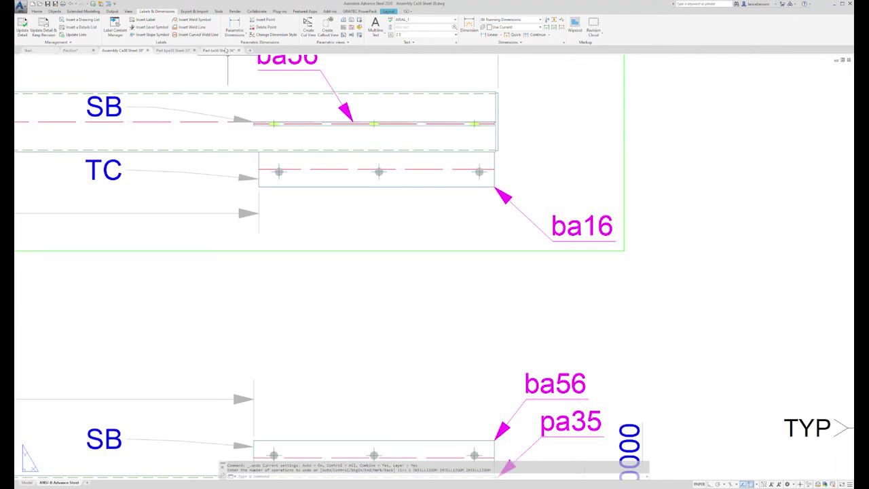
{"action": "left_click", "coordinate": [235, 28]}
{"action": "scroll", "coordinate": [494, 184], "scroll_direction": "up", "scroll_amount": 3}
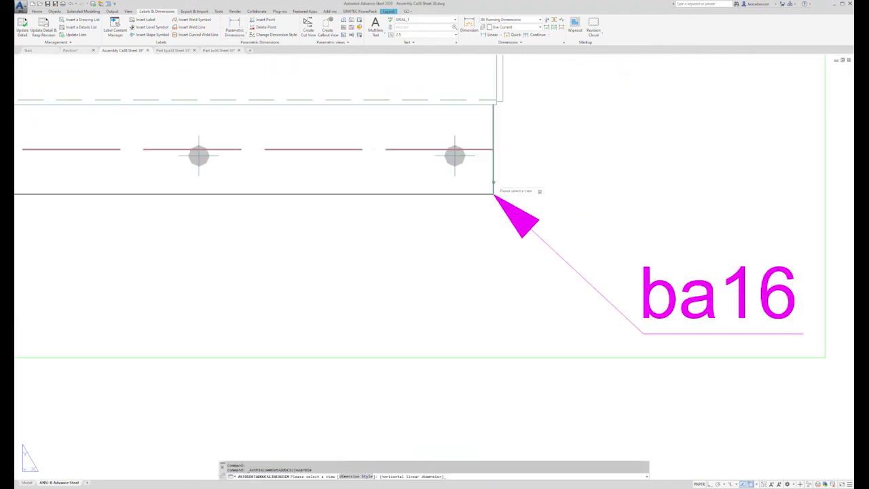
{"action": "left_click", "coordinate": [494, 185]}
{"action": "left_click", "coordinate": [493, 194]}
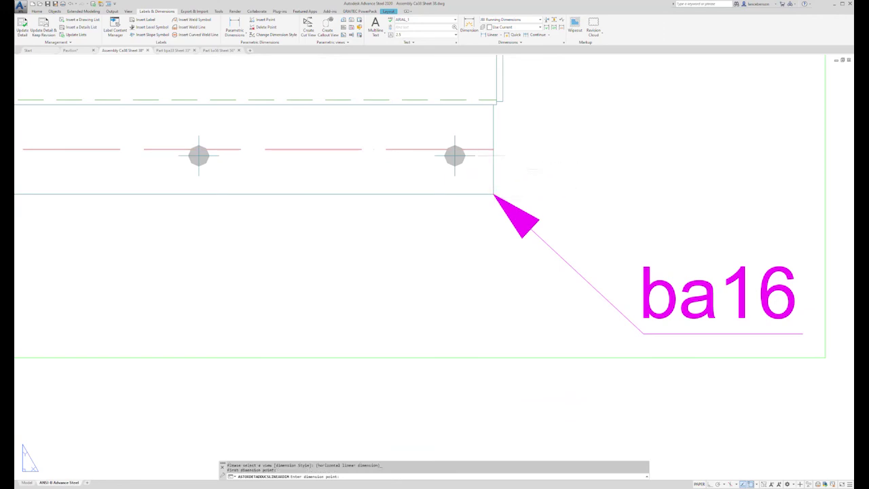
{"action": "left_click", "coordinate": [455, 156]}
{"action": "scroll", "coordinate": [531, 169], "scroll_direction": "down", "scroll_amount": 4}
{"action": "middle_click_drag", "start_coordinate": [548, 165], "coordinate": [515, 193]}
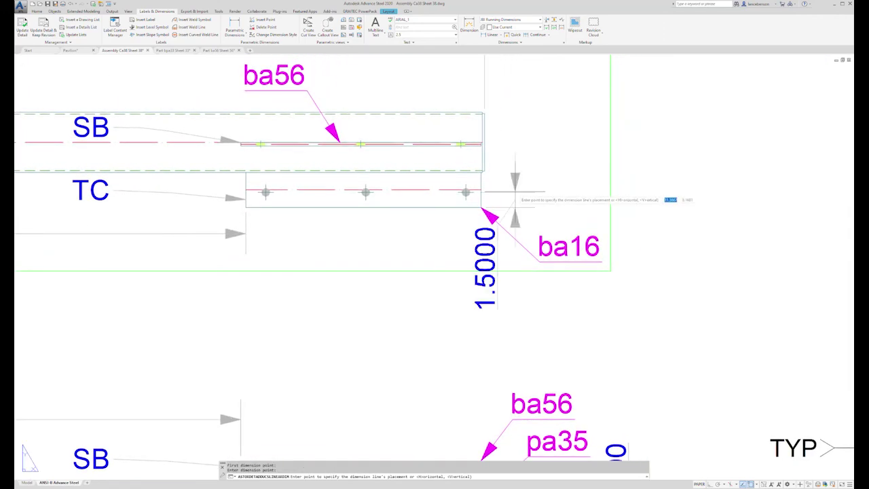
{"action": "left_click", "coordinate": [522, 196]}
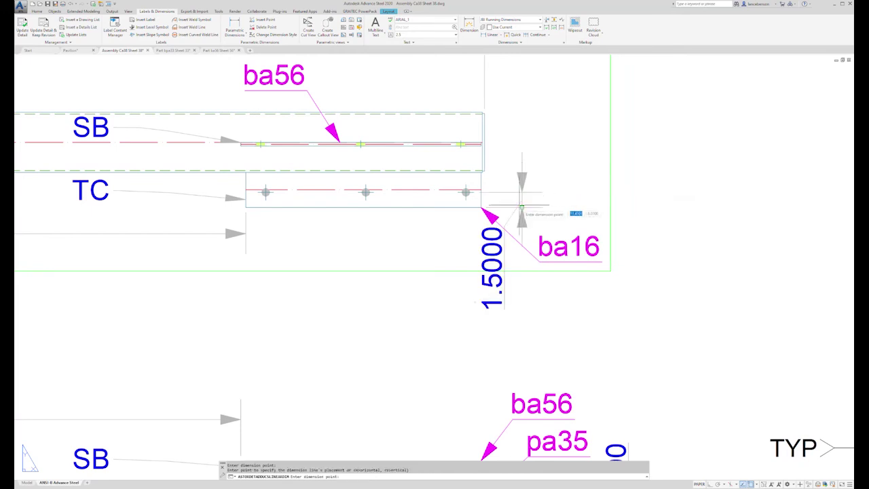
{"action": "key", "text": "Return"}
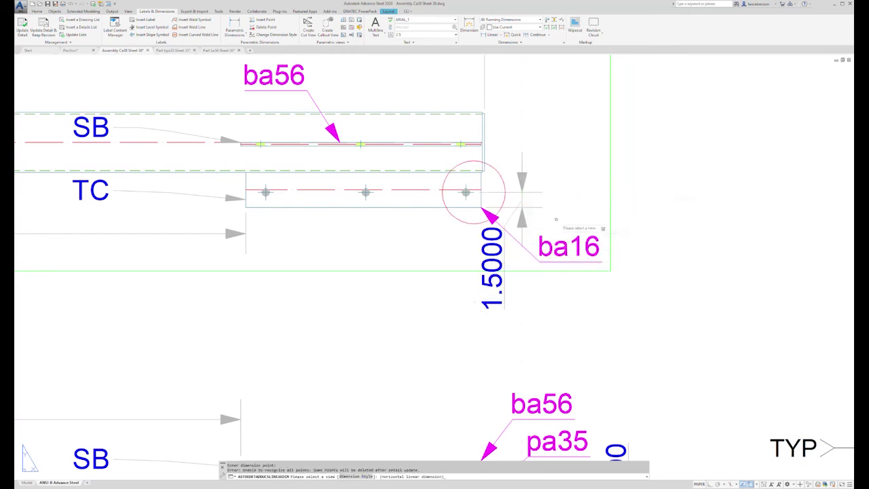
{"action": "key", "text": "Return"}
{"action": "key", "text": "Escape"}
{"action": "key", "text": "Return"}
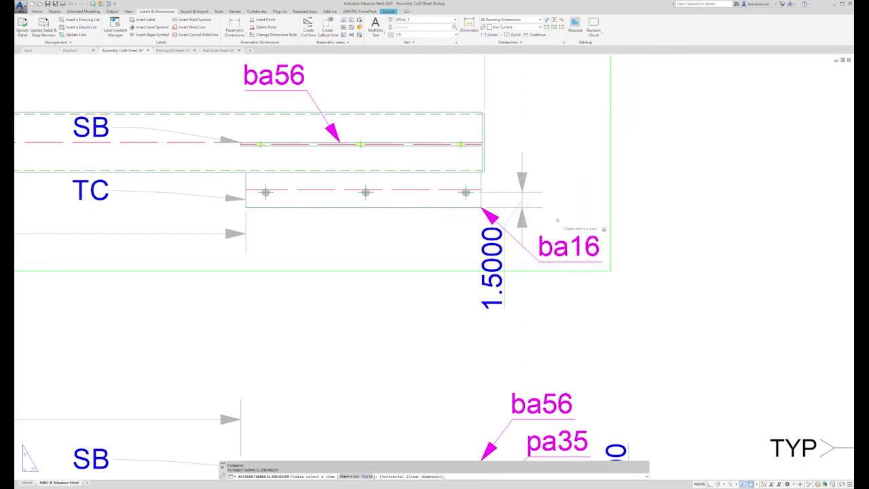
{"action": "key", "text": "Escape"}
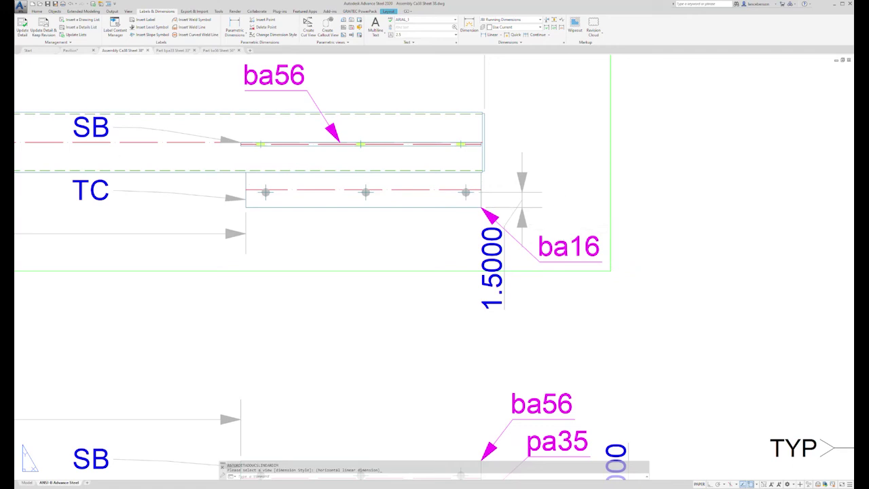
Step: Move the ba16 label horizontally along the plate with Ortho on, so its arrow points near the middle of the plate's lower edge
{"action": "type", "text": "m"}
{"action": "key", "text": "Return"}
{"action": "left_click", "coordinate": [535, 259]}
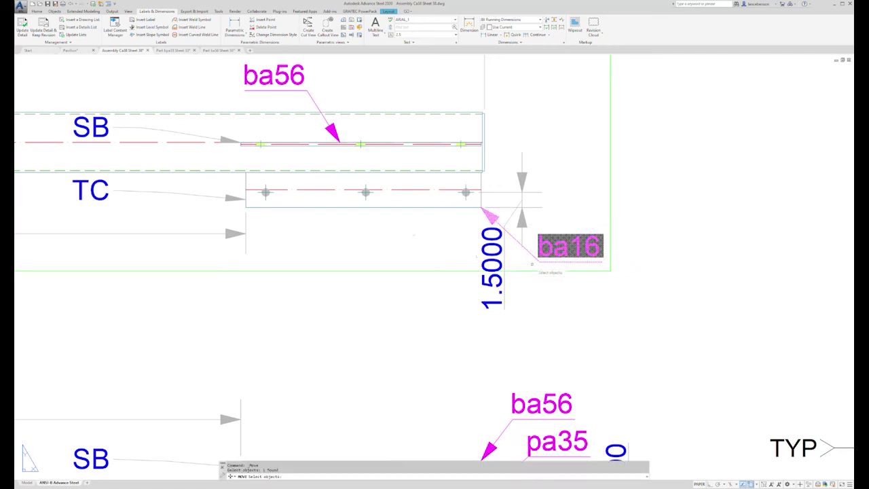
{"action": "key", "text": "Return"}
{"action": "left_click", "coordinate": [625, 339]}
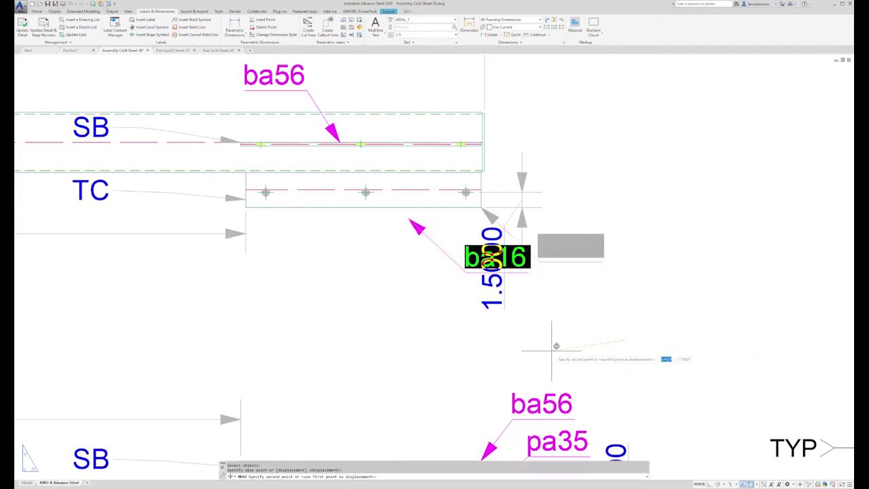
{"action": "key", "text": "F8"}
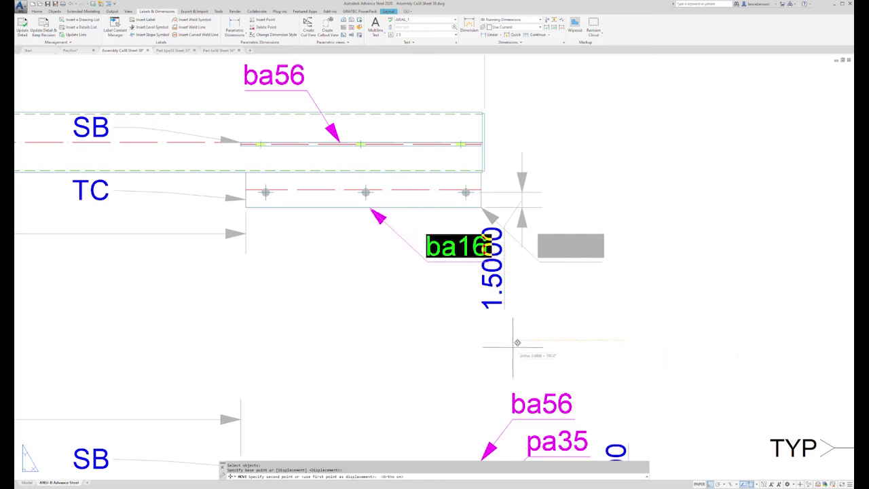
{"action": "left_click", "coordinate": [509, 350]}
{"action": "left_click", "coordinate": [508, 349]}
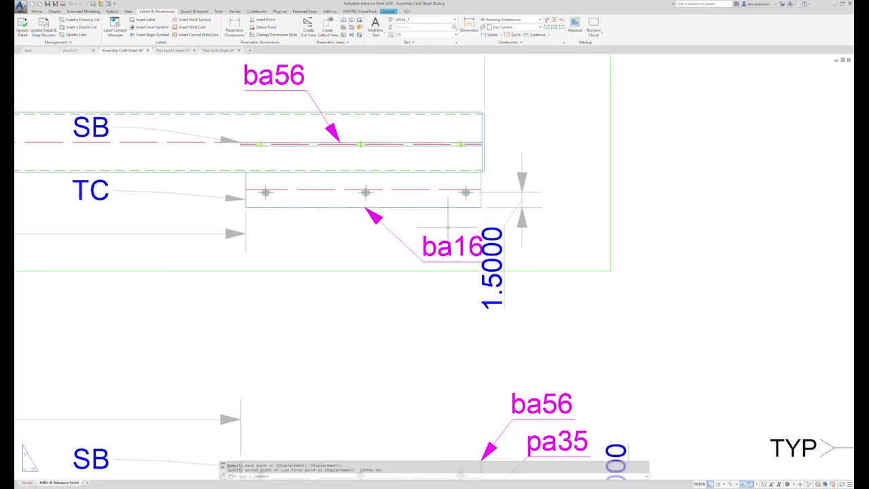
Step: Stretch the ba16 label's text down to the left of its arrowhead with Ortho off, clear of the new hole dimension
{"action": "left_click", "coordinate": [423, 256]}
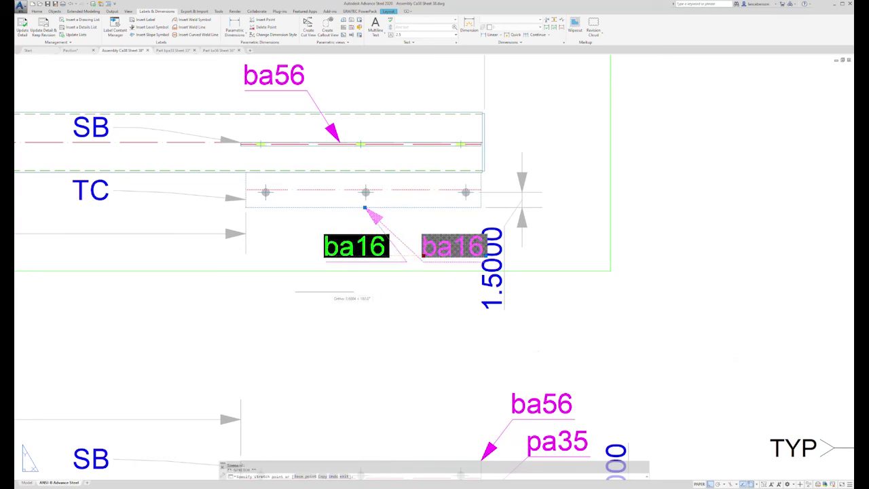
{"action": "key", "text": "F8"}
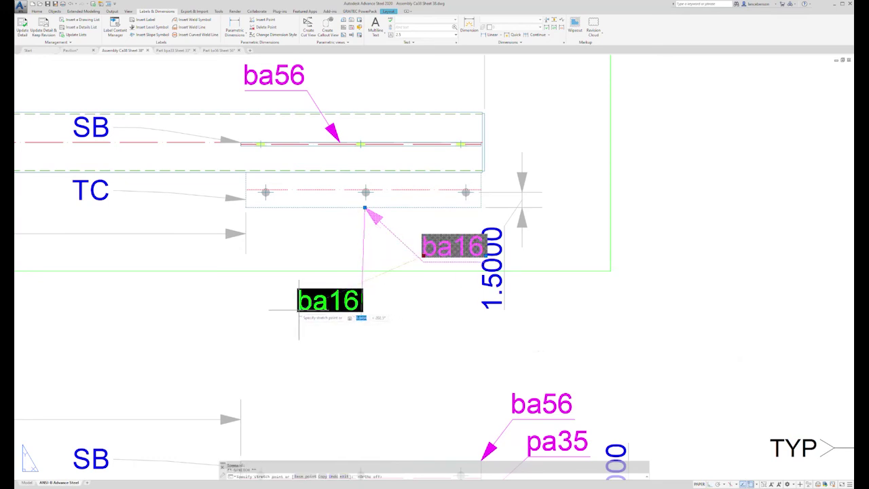
{"action": "left_click", "coordinate": [260, 295]}
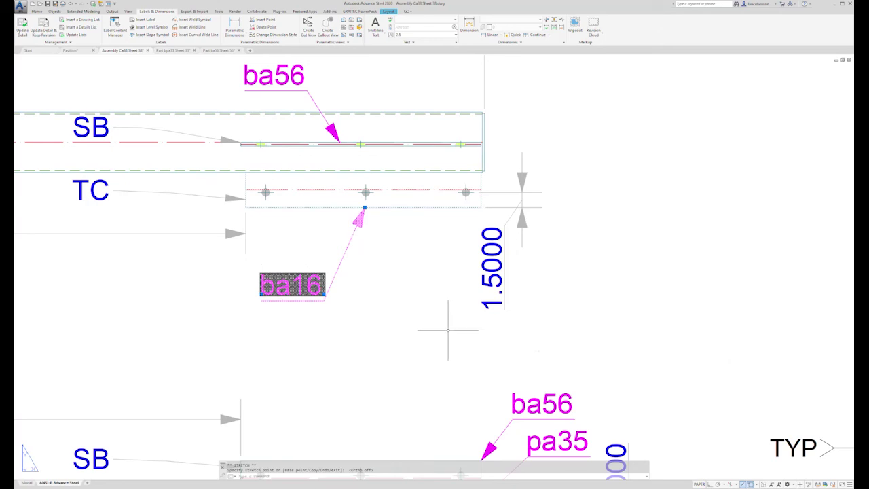
Step: Add the label text TYP after the dimension line of the ba16 plate's 1.5000 hole dimension in the upper elevation
{"action": "key", "text": "Escape"}
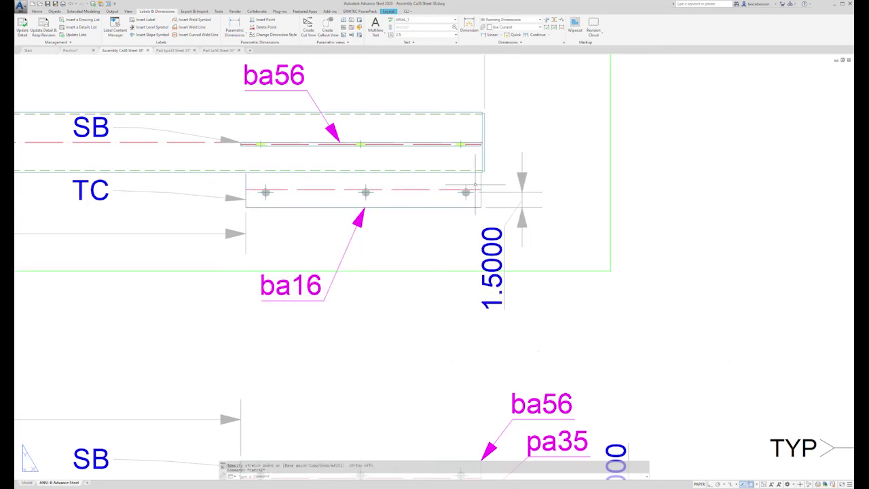
{"action": "scroll", "coordinate": [477, 201], "scroll_direction": "down", "scroll_amount": 2}
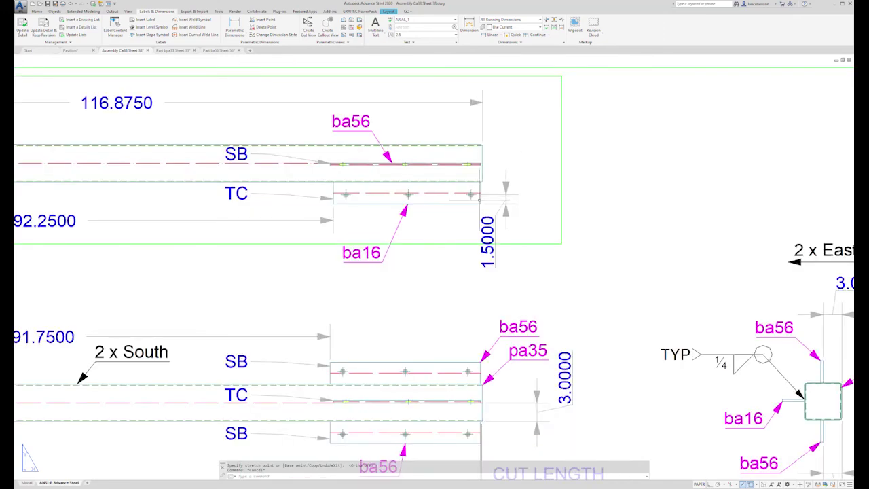
{"action": "scroll", "coordinate": [496, 197], "scroll_direction": "down", "scroll_amount": 2}
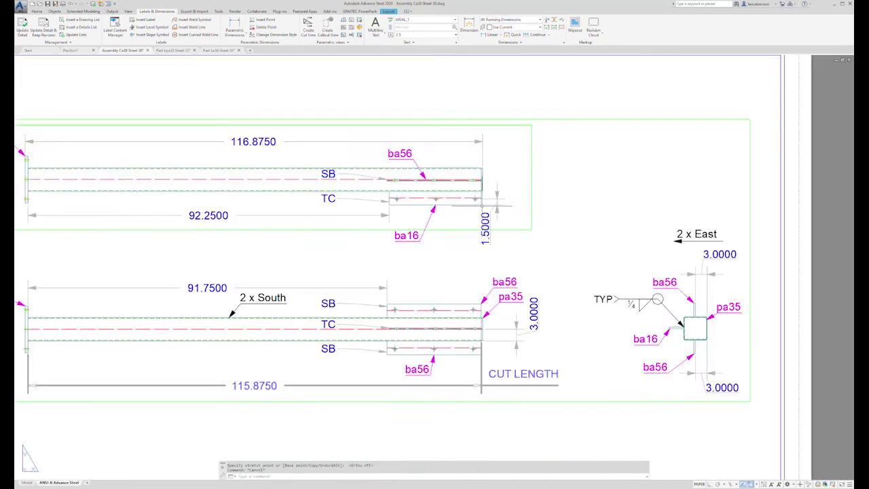
{"action": "scroll", "coordinate": [501, 198], "scroll_direction": "up", "scroll_amount": 5}
{"action": "double_click", "coordinate": [486, 213]}
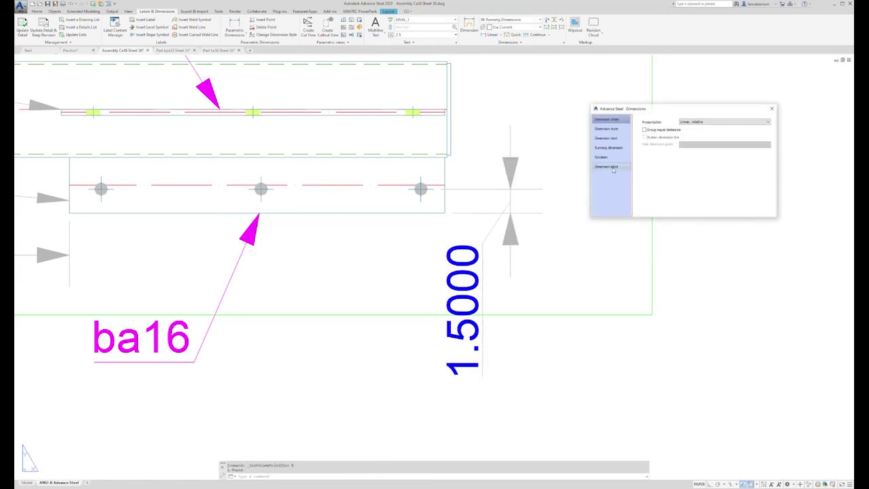
{"action": "left_click", "coordinate": [613, 166]}
{"action": "left_click", "coordinate": [646, 152]}
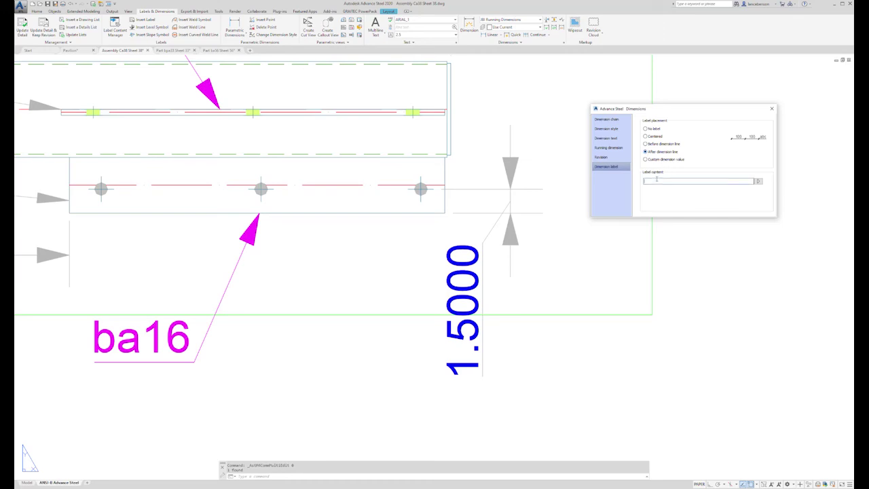
{"action": "type", "text": "TYP"}
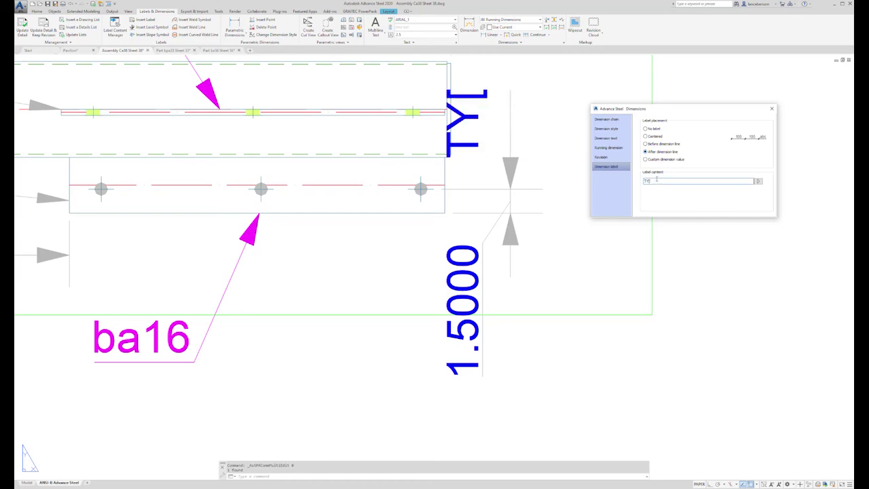
{"action": "key", "text": "BackSpace"}
{"action": "type", "text": "P"}
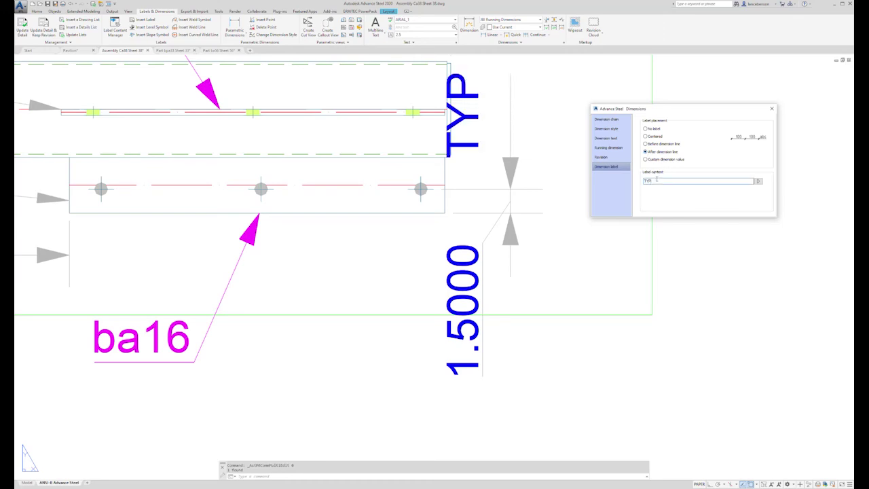
{"action": "left_click", "coordinate": [773, 110]}
Step: Stretch the ba16 hole dimension farther out from the plate's end so its TYP label clears the column
{"action": "left_click", "coordinate": [563, 165]}
{"action": "left_click", "coordinate": [503, 216]}
{"action": "left_click", "coordinate": [510, 214]}
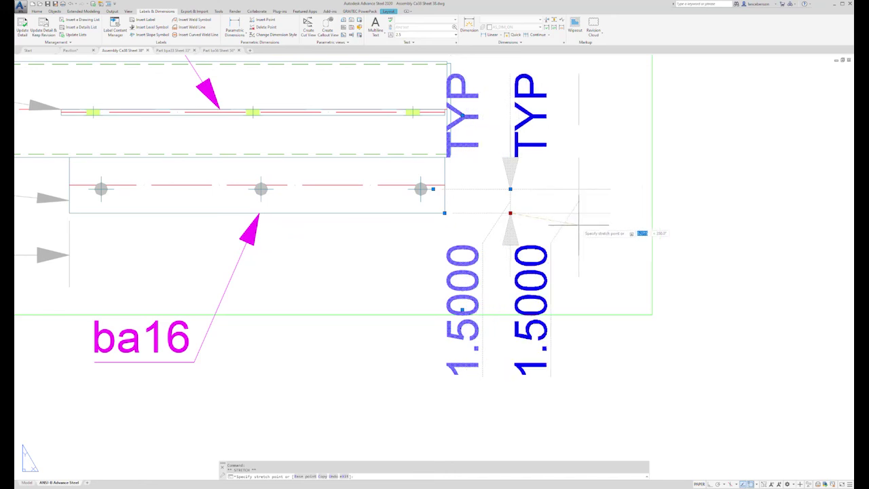
{"action": "scroll", "coordinate": [585, 230], "scroll_direction": "down", "scroll_amount": 5}
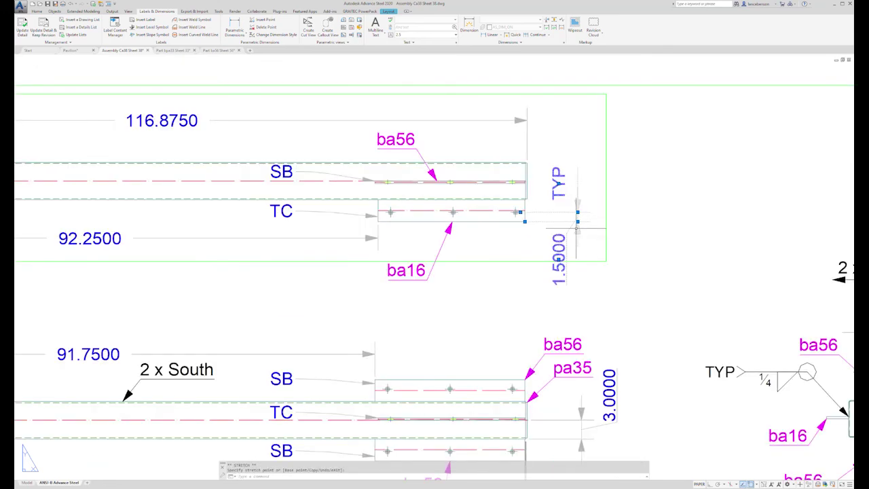
{"action": "key", "text": "Escape"}
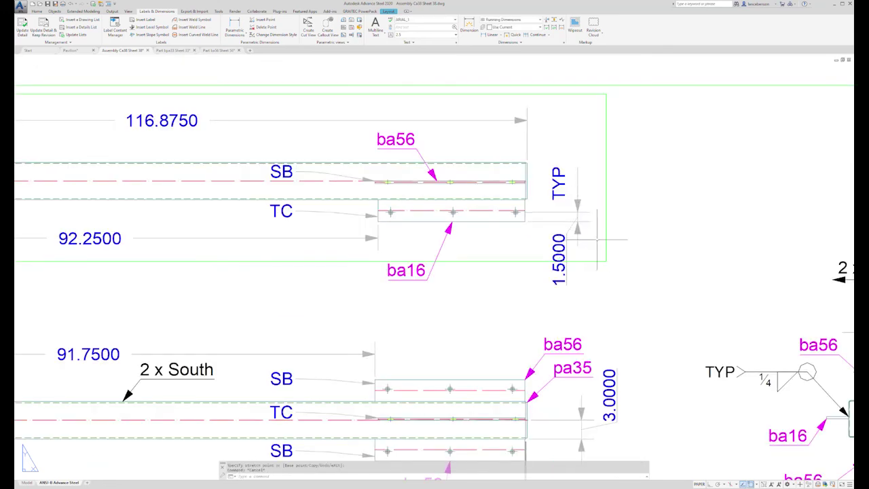
{"action": "scroll", "coordinate": [585, 214], "scroll_direction": "down", "scroll_amount": 4}
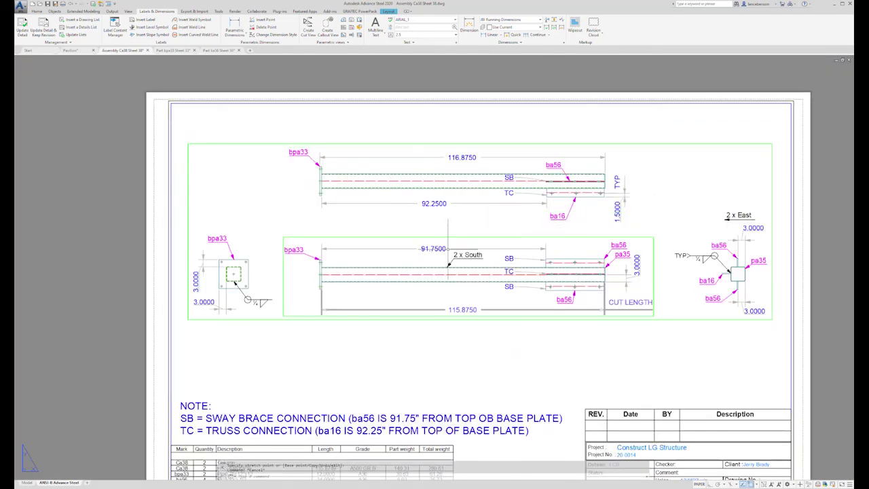
{"action": "scroll", "coordinate": [262, 287], "scroll_direction": "up", "scroll_amount": 2}
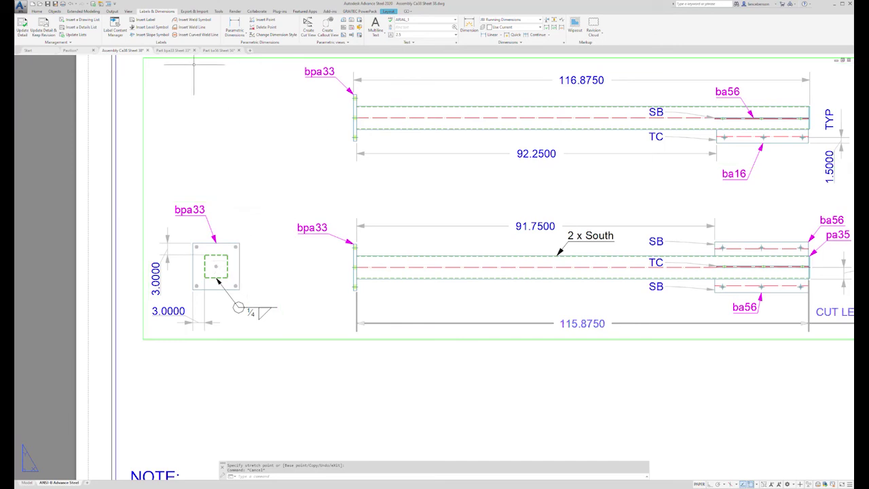
Step: Switch to the Part bpa33 drawing and examine the base plate's hole spacing, running dimensions and hole label
{"action": "left_click", "coordinate": [173, 50]}
{"action": "middle_click_drag", "start_coordinate": [307, 178], "coordinate": [272, 175]}
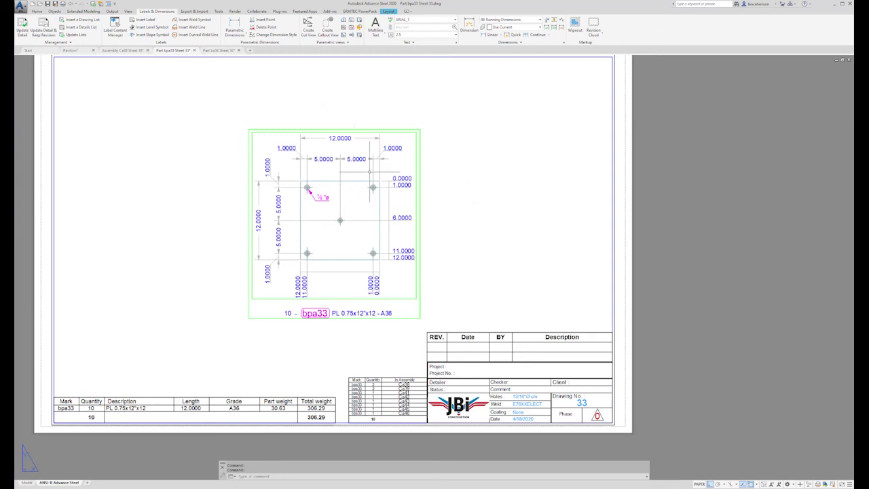
{"action": "scroll", "coordinate": [367, 173], "scroll_direction": "down", "scroll_amount": 4}
{"action": "scroll", "coordinate": [357, 170], "scroll_direction": "up", "scroll_amount": 4}
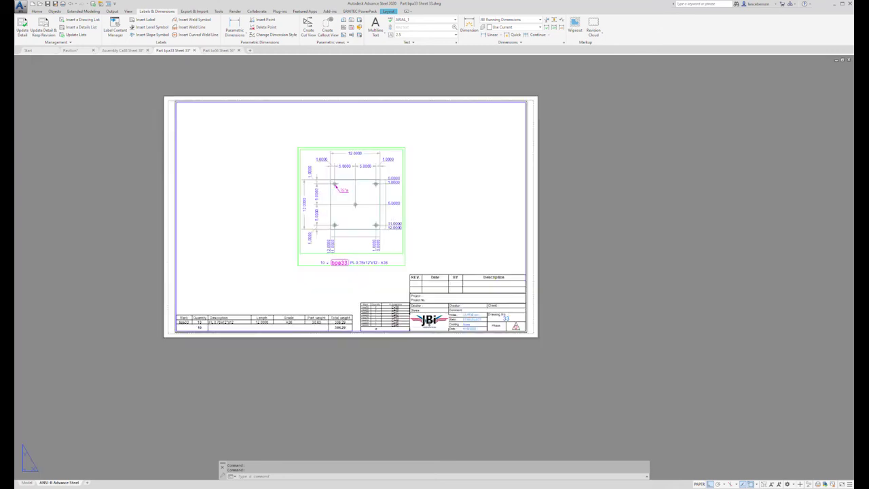
{"action": "scroll", "coordinate": [354, 174], "scroll_direction": "up", "scroll_amount": 2}
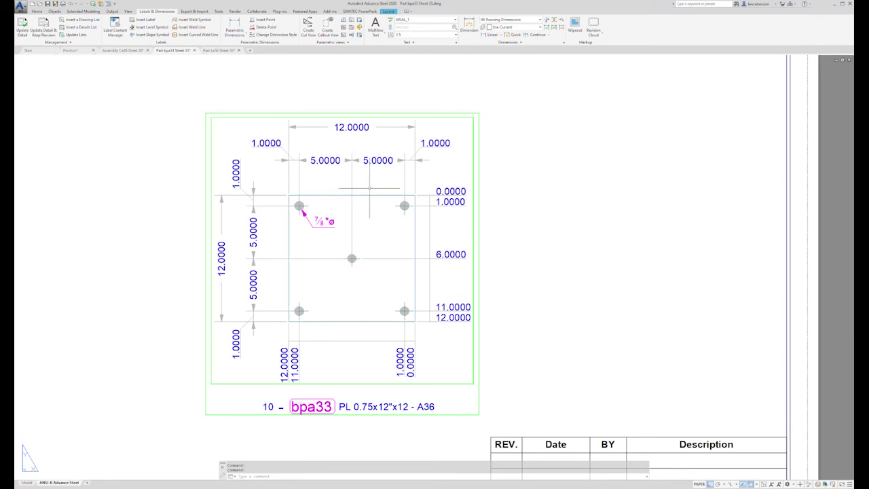
{"action": "middle_click_drag", "start_coordinate": [374, 197], "coordinate": [369, 181]}
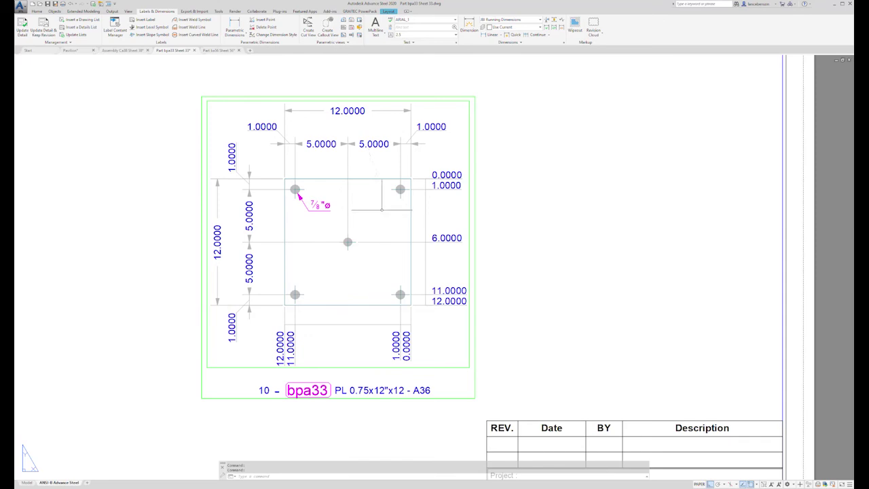
{"action": "middle_click_drag", "start_coordinate": [381, 210], "coordinate": [382, 208]}
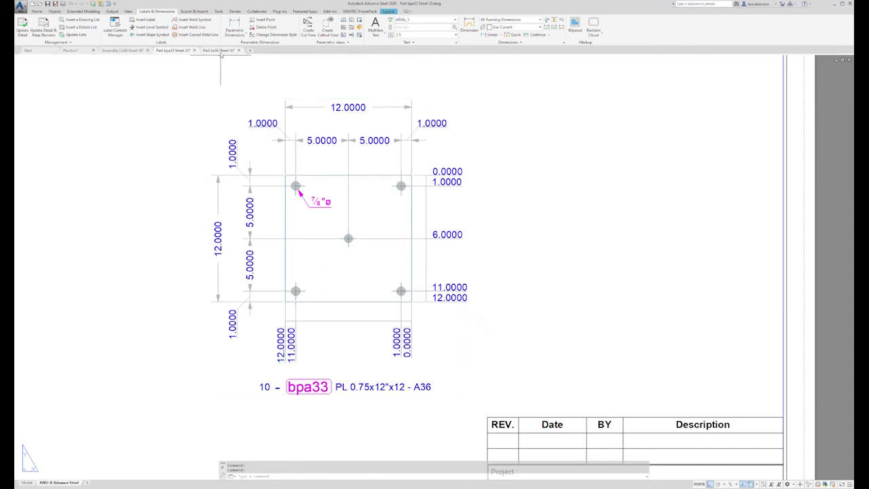
Step: Switch to the Part ba56 drawing and examine the flat bar's running dimensions and hole label
{"action": "left_click", "coordinate": [219, 51]}
{"action": "scroll", "coordinate": [383, 257], "scroll_direction": "up", "scroll_amount": 2}
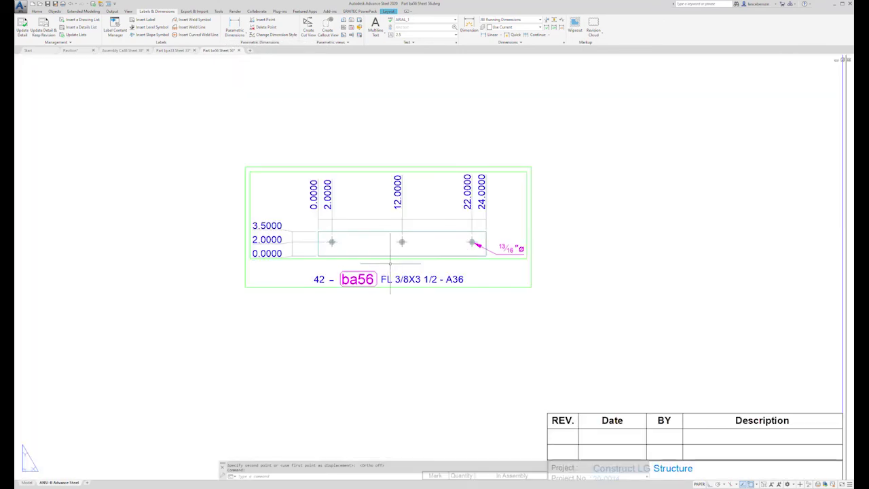
{"action": "middle_click_drag", "start_coordinate": [367, 255], "coordinate": [348, 251]}
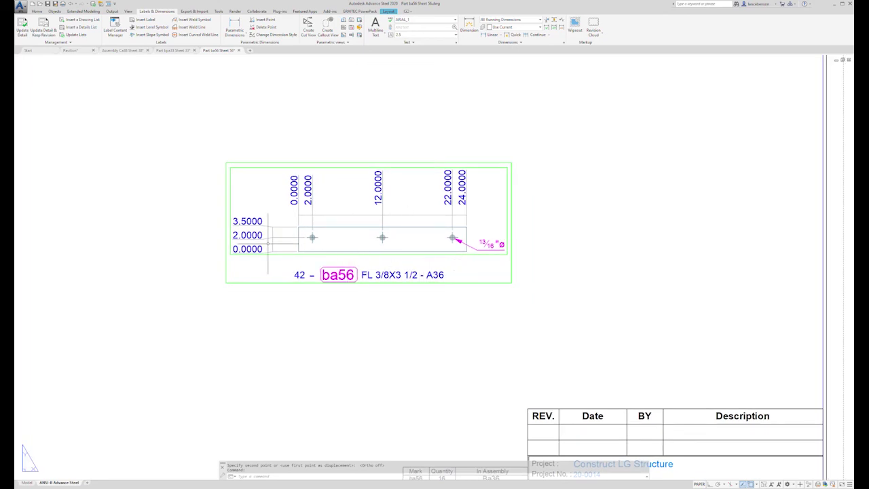
Step: Try the Linear, relative presentation with the STEEL DETAILS - DECIMAL style on the ba56 plate's vertical dimension
{"action": "double_click", "coordinate": [276, 238]}
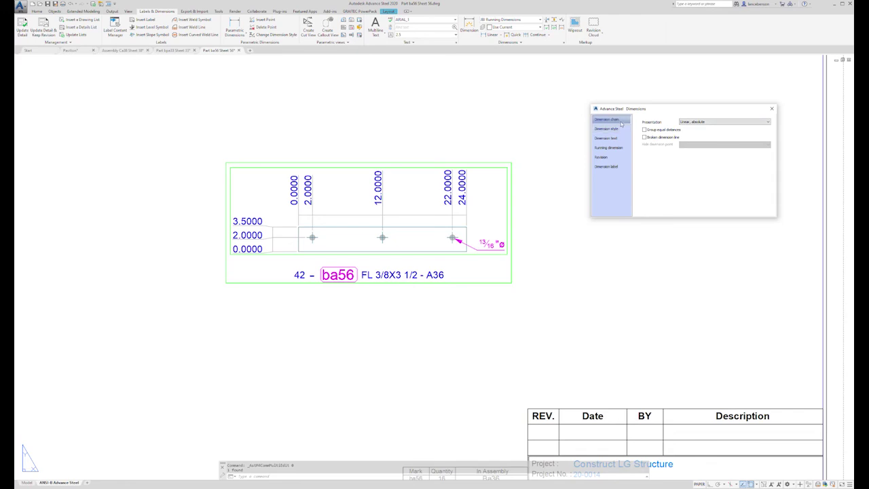
{"action": "left_click", "coordinate": [692, 122]}
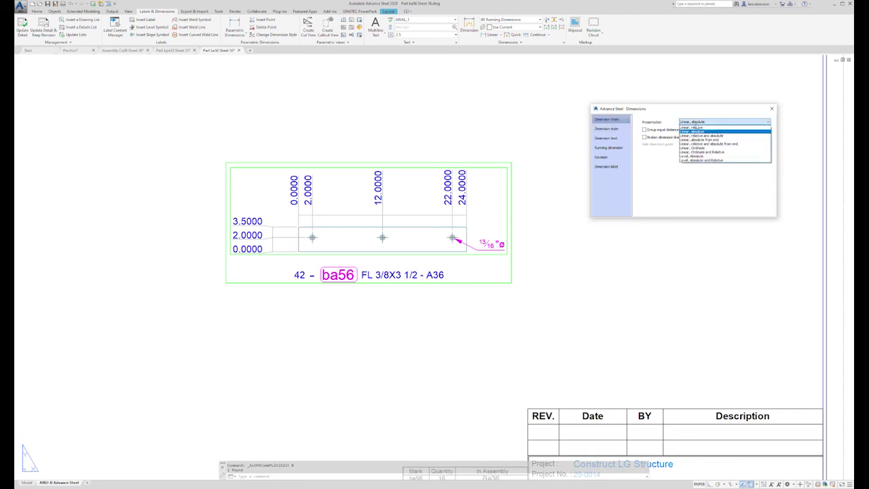
{"action": "left_click", "coordinate": [702, 128]}
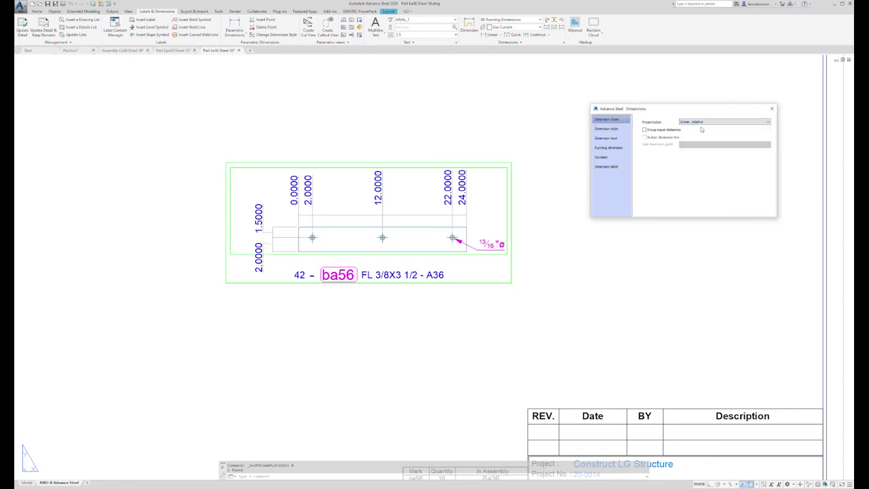
{"action": "left_click", "coordinate": [614, 129]}
{"action": "left_click", "coordinate": [724, 122]}
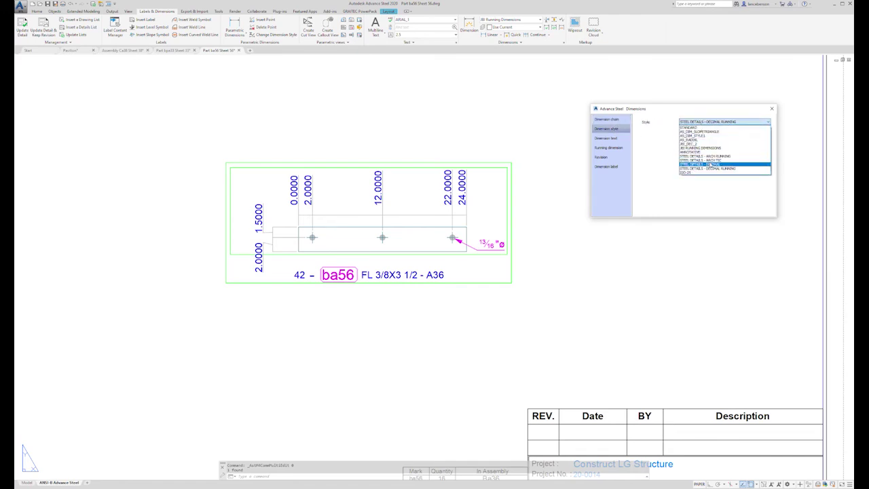
{"action": "left_click", "coordinate": [709, 164]}
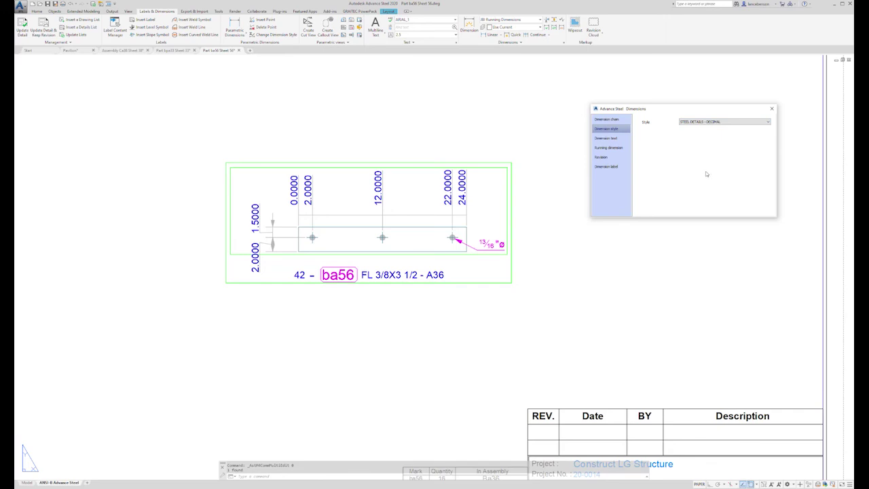
Step: Return the ba56 plate's vertical dimension to the STEEL DETAILS - DECIMAL RUNNING style and the Linear, absolute presentation
{"action": "left_click", "coordinate": [687, 123]}
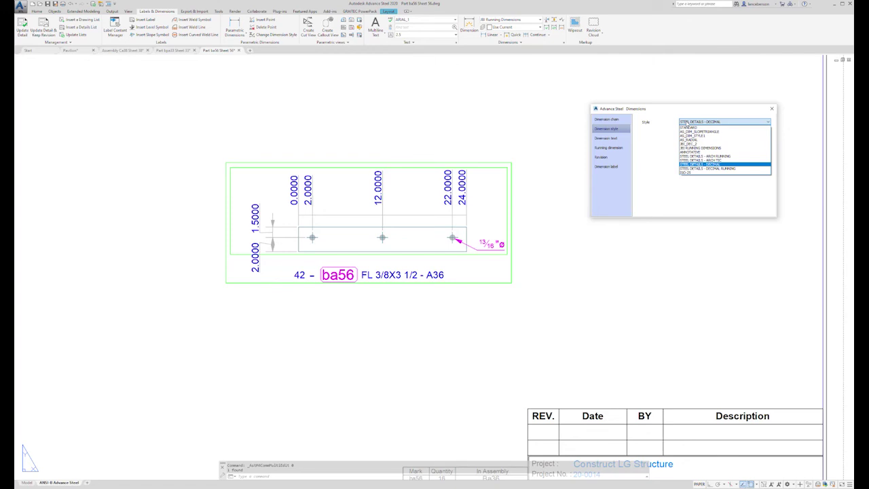
{"action": "left_click", "coordinate": [705, 171]}
{"action": "left_click", "coordinate": [607, 119]}
{"action": "left_click", "coordinate": [693, 124]}
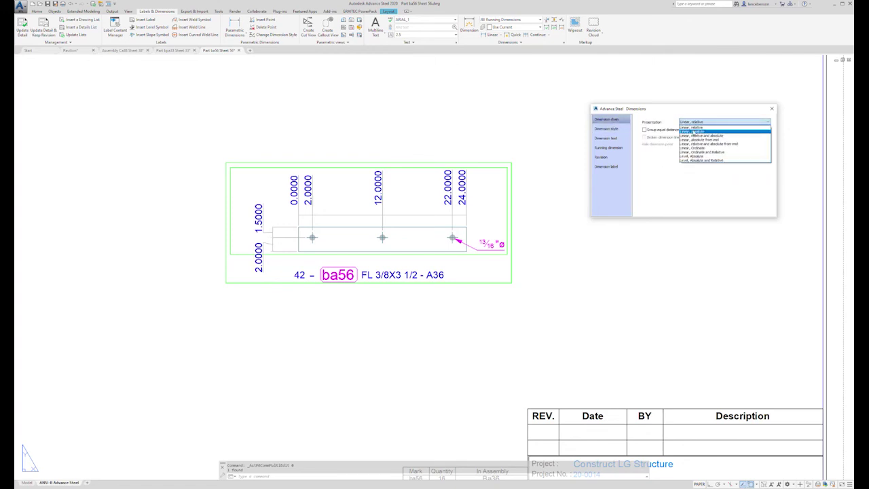
{"action": "left_click", "coordinate": [694, 133]}
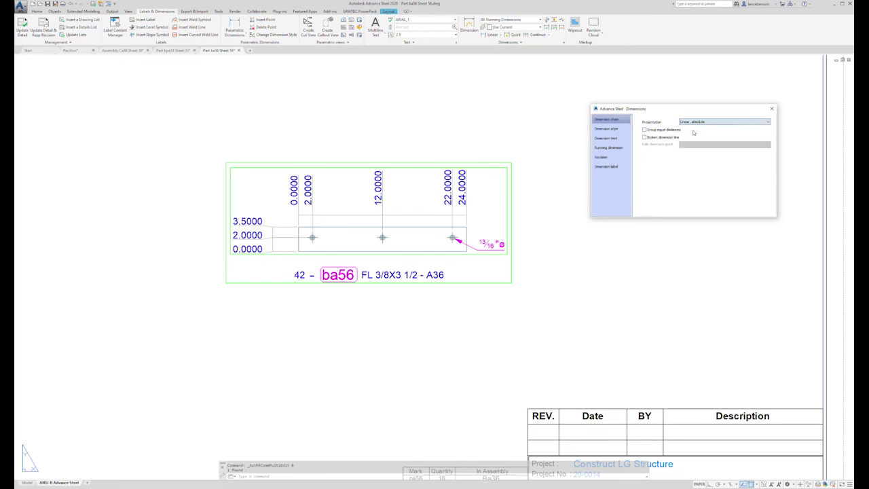
{"action": "left_click", "coordinate": [772, 109]}
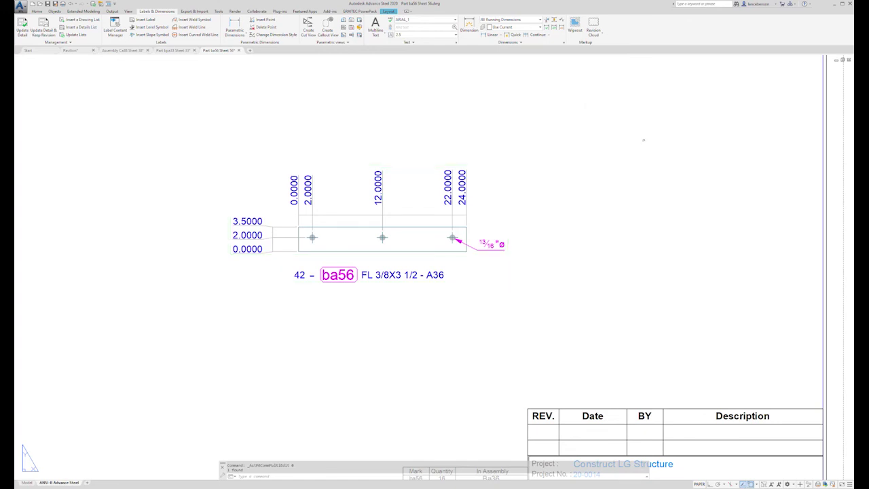
Step: Review the full ba56 sheet, look in on the bpa33 drawing, and return to the Ca38 assembly drawing to examine the whole sheet
{"action": "scroll", "coordinate": [582, 136], "scroll_direction": "down", "scroll_amount": 2}
{"action": "middle_click_drag", "start_coordinate": [551, 147], "coordinate": [480, 183]}
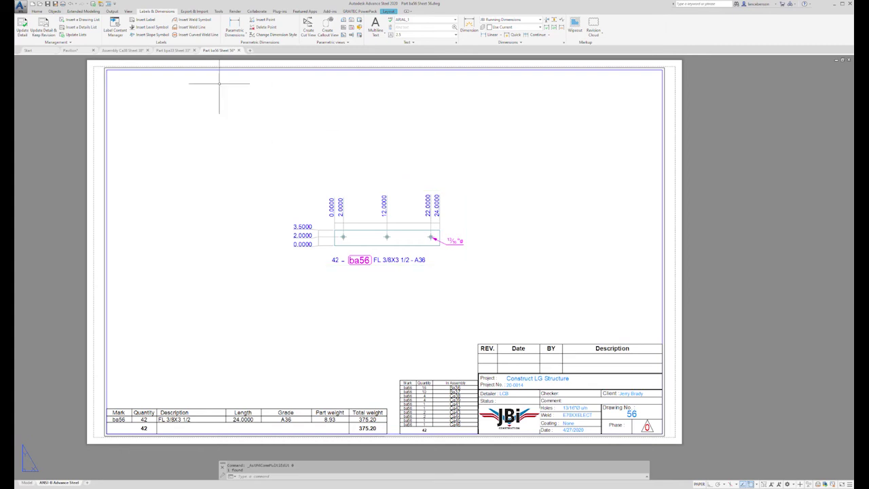
{"action": "left_click", "coordinate": [186, 52]}
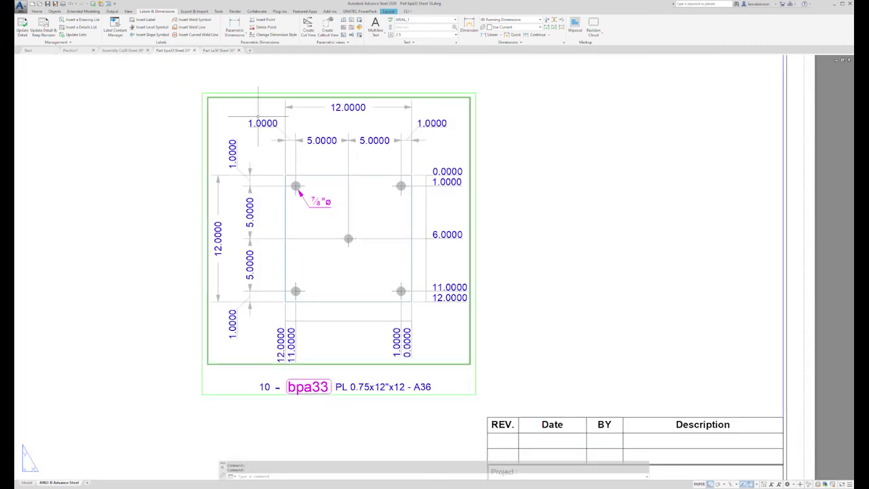
{"action": "left_click", "coordinate": [123, 50]}
{"action": "scroll", "coordinate": [339, 136], "scroll_direction": "down", "scroll_amount": 3}
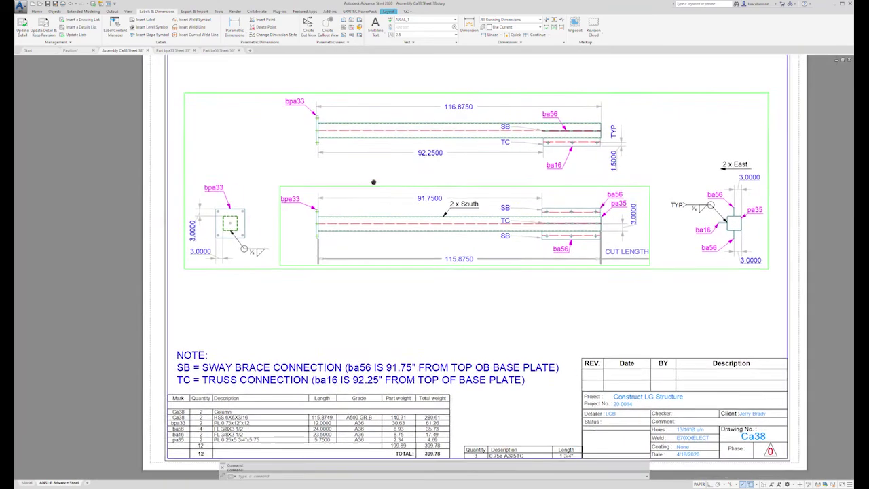
{"action": "middle_click_drag", "start_coordinate": [374, 182], "coordinate": [335, 179]}
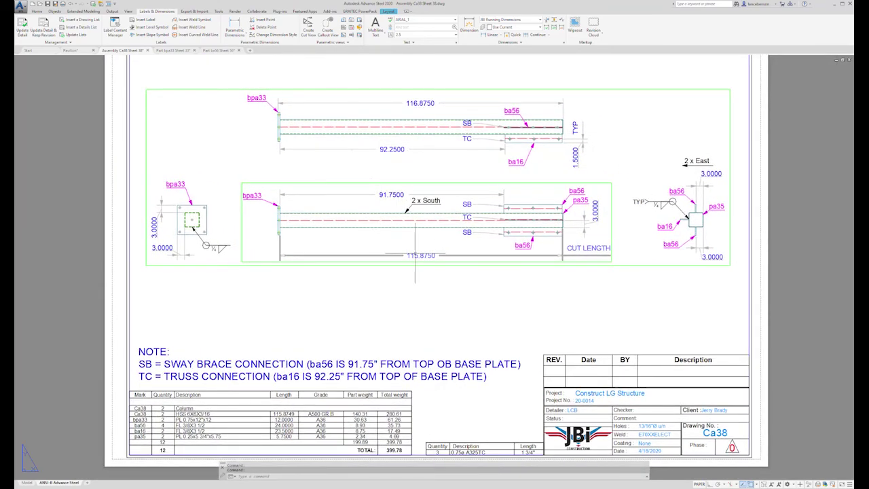
{"action": "middle_click_drag", "start_coordinate": [449, 275], "coordinate": [439, 276]}
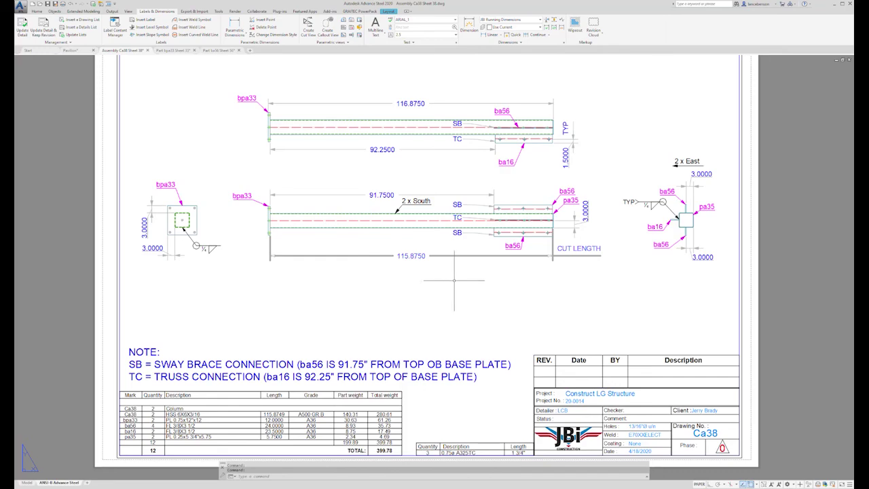
{"action": "middle_click_drag", "start_coordinate": [455, 278], "coordinate": [438, 284]}
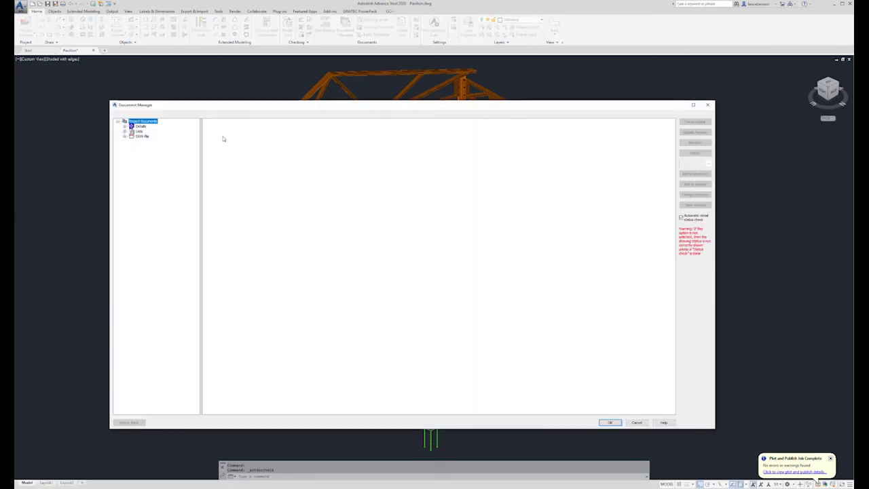
Step: Expand the up-to-date details in Document Manager and preview GA Sheets 1 through 8 one after another
{"action": "left_click", "coordinate": [125, 126]}
{"action": "left_click", "coordinate": [132, 136]}
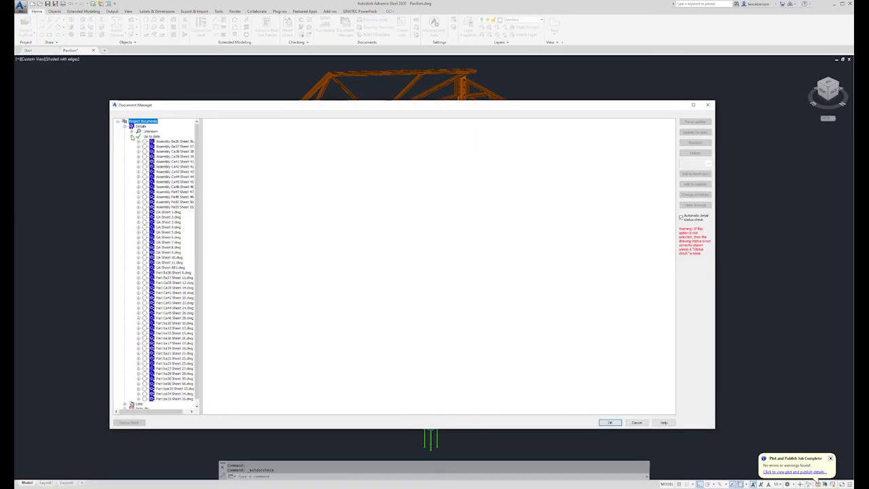
{"action": "left_click", "coordinate": [168, 212]}
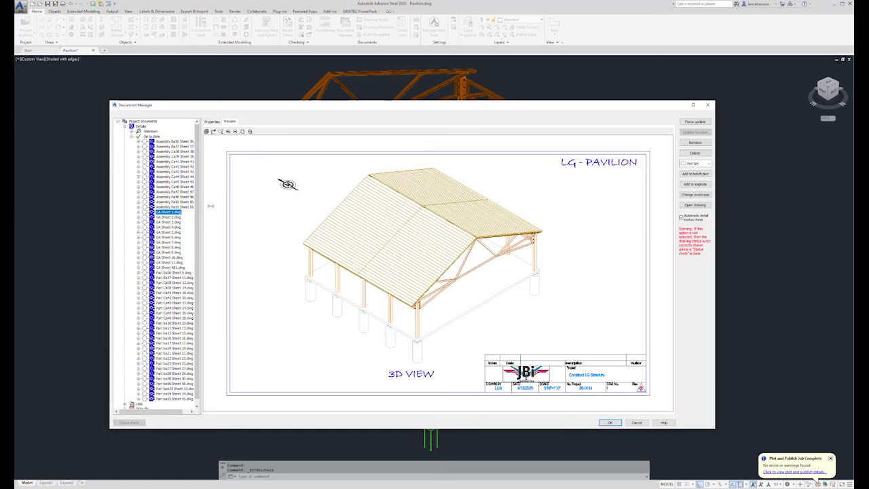
{"action": "left_click", "coordinate": [167, 217]}
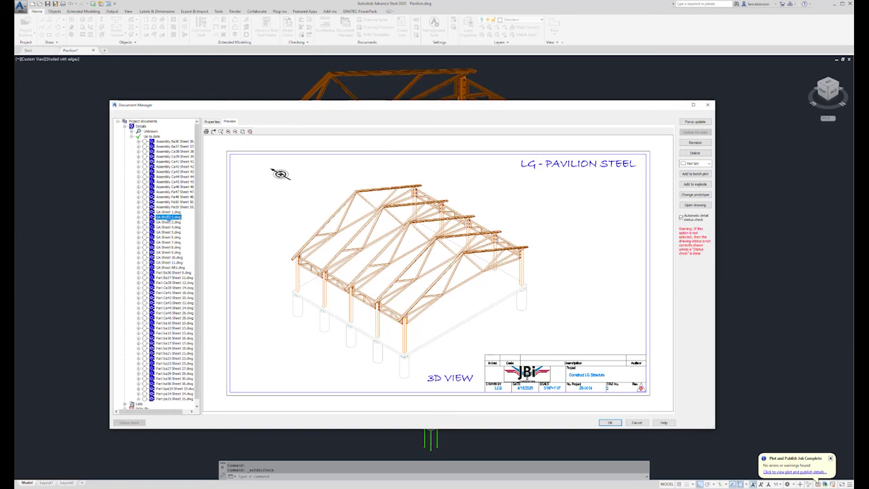
{"action": "left_click", "coordinate": [169, 222]}
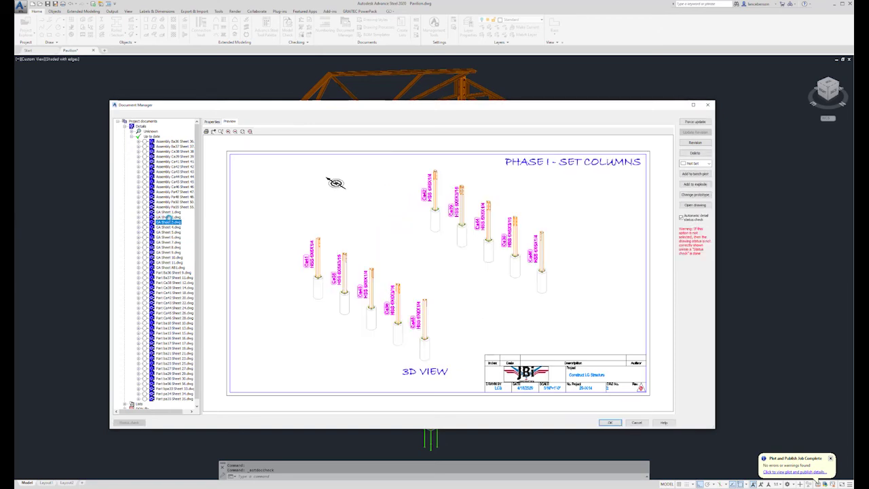
{"action": "key", "text": "Down"}
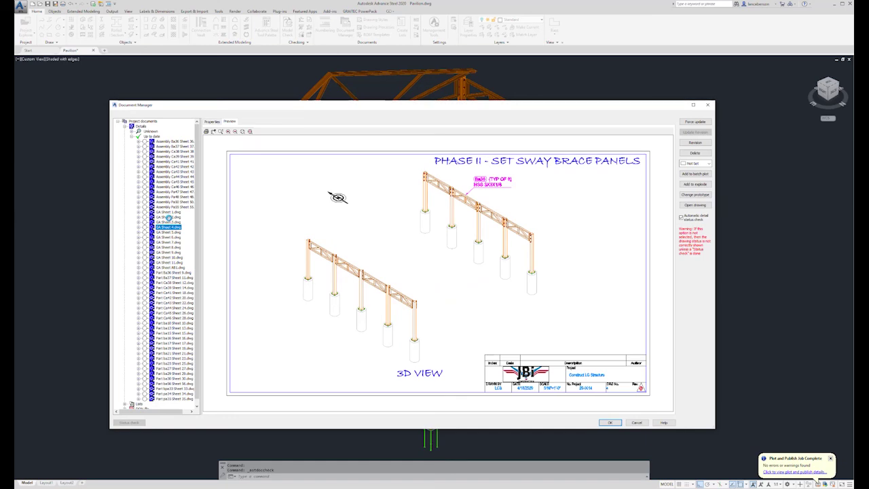
{"action": "key", "text": "Down"}
{"action": "key", "text": "Down"}
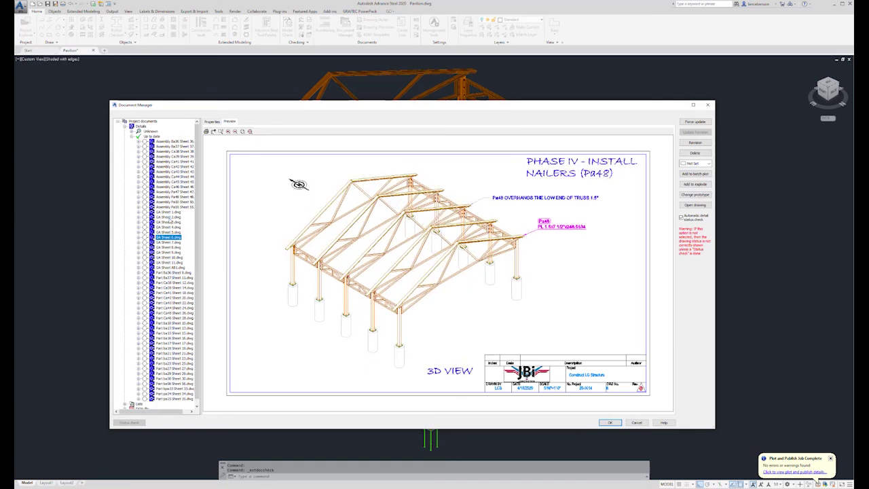
{"action": "key", "text": "Down"}
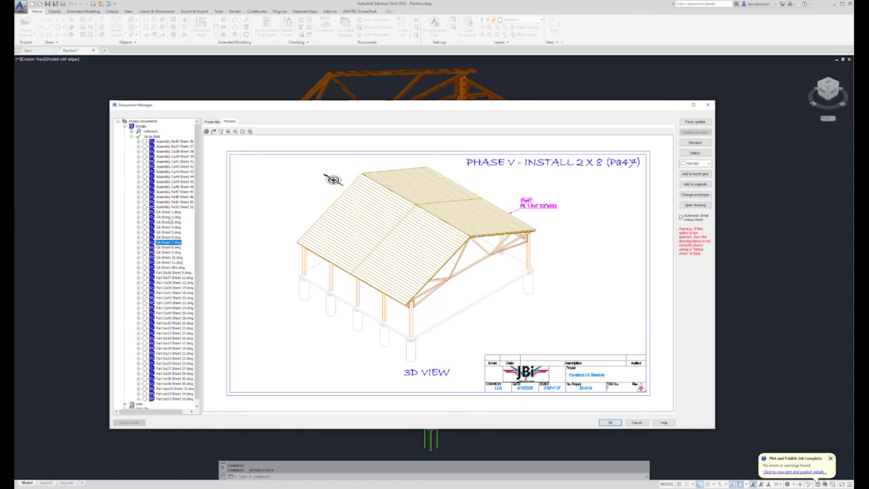
{"action": "key", "text": "Down"}
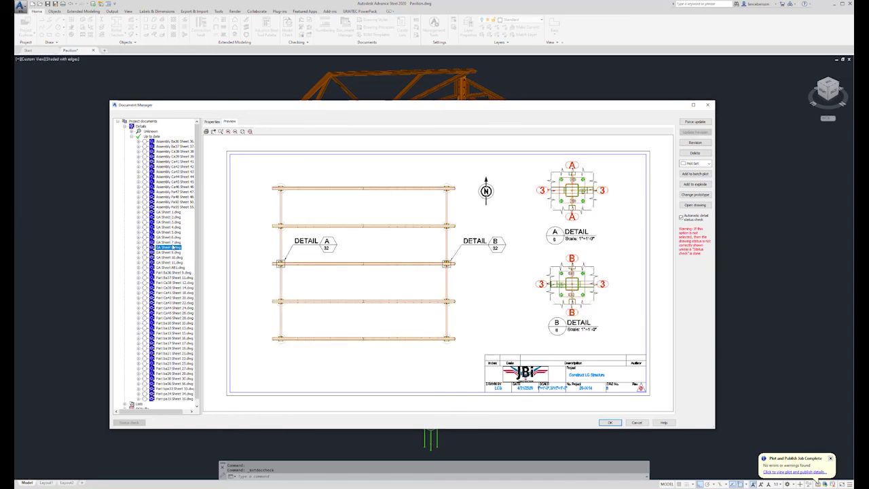
Step: Open the GA Sheet 8 drawing and examine the column connection framed by the Detail A callout on the plan
{"action": "double_click", "coordinate": [165, 249]}
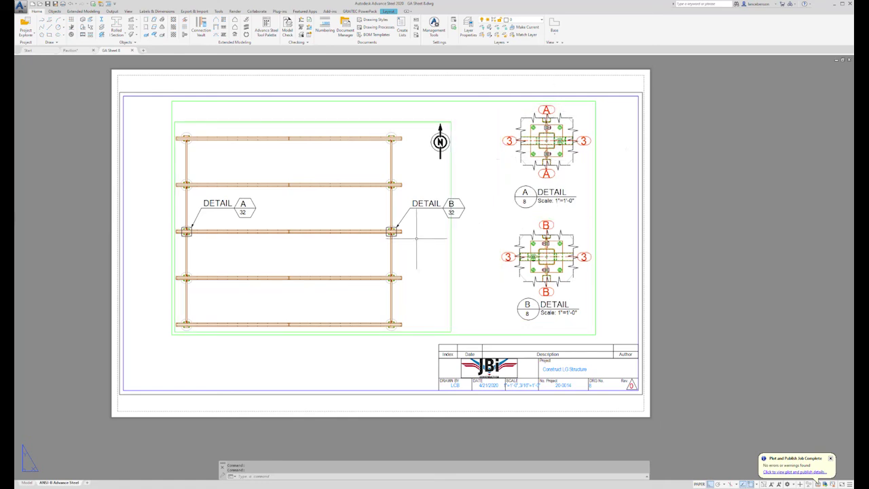
{"action": "scroll", "coordinate": [183, 230], "scroll_direction": "up", "scroll_amount": 10}
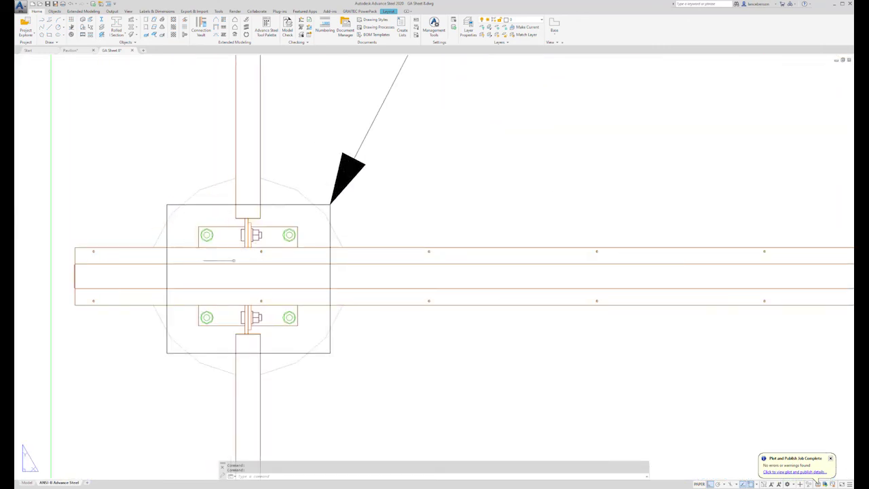
{"action": "middle_click_drag", "start_coordinate": [220, 275], "coordinate": [331, 277]}
{"action": "scroll", "coordinate": [318, 317], "scroll_direction": "up", "scroll_amount": 2}
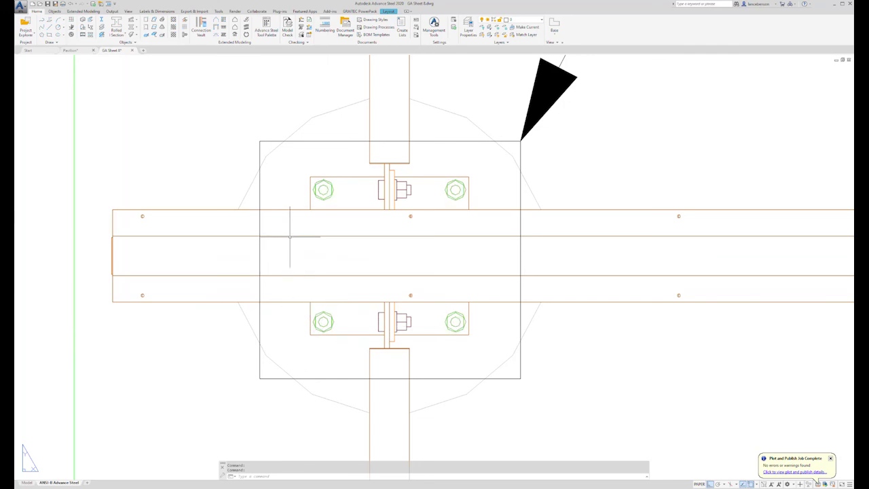
{"action": "scroll", "coordinate": [290, 236], "scroll_direction": "down", "scroll_amount": 6}
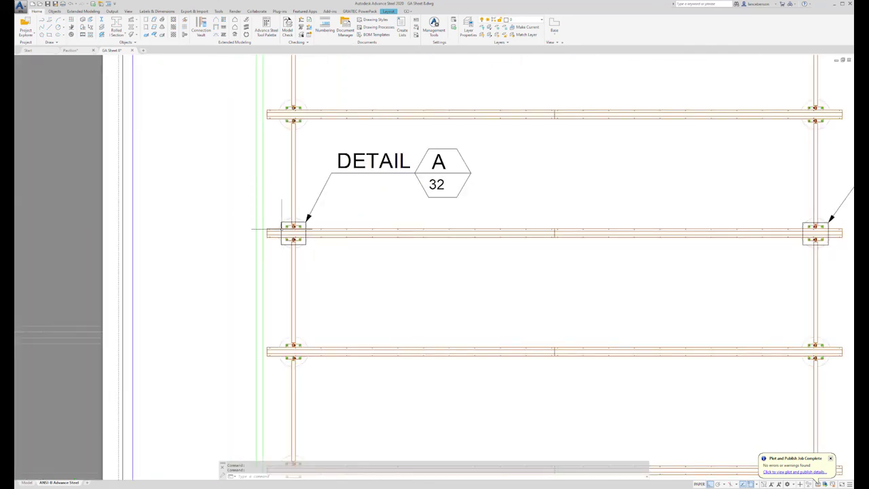
{"action": "scroll", "coordinate": [283, 230], "scroll_direction": "up", "scroll_amount": 6}
{"action": "scroll", "coordinate": [283, 231], "scroll_direction": "down", "scroll_amount": 2}
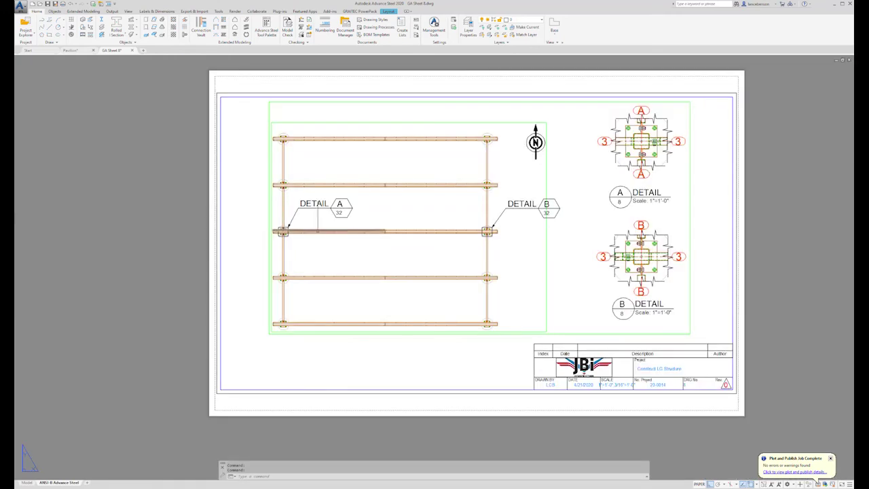
Step: Examine the enlarged Detail A view on GA Sheet 8, including its base plate, column and bolted connections
{"action": "middle_click_drag", "start_coordinate": [671, 145], "coordinate": [558, 165]}
{"action": "scroll", "coordinate": [561, 161], "scroll_direction": "up", "scroll_amount": 2}
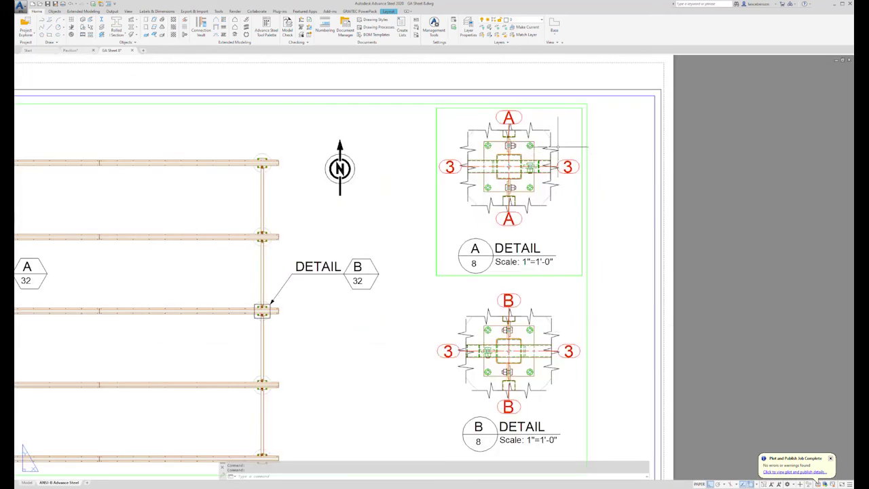
{"action": "scroll", "coordinate": [557, 146], "scroll_direction": "up", "scroll_amount": 4}
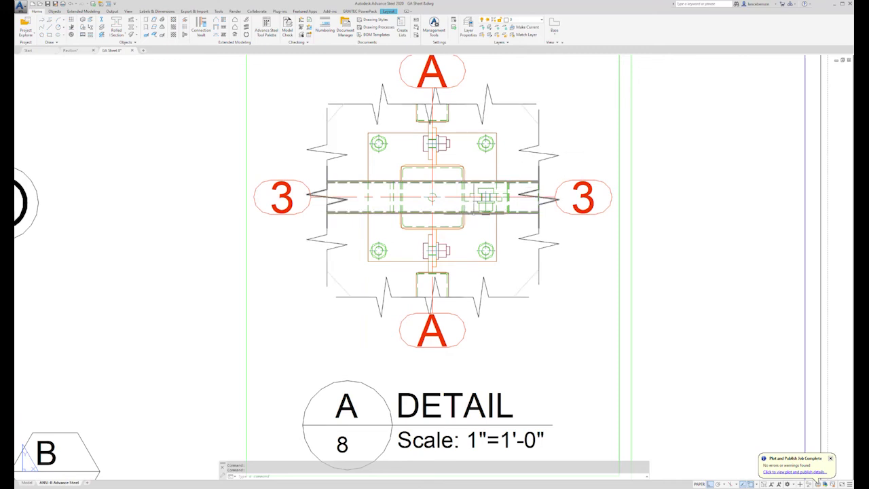
{"action": "scroll", "coordinate": [467, 216], "scroll_direction": "up", "scroll_amount": 2}
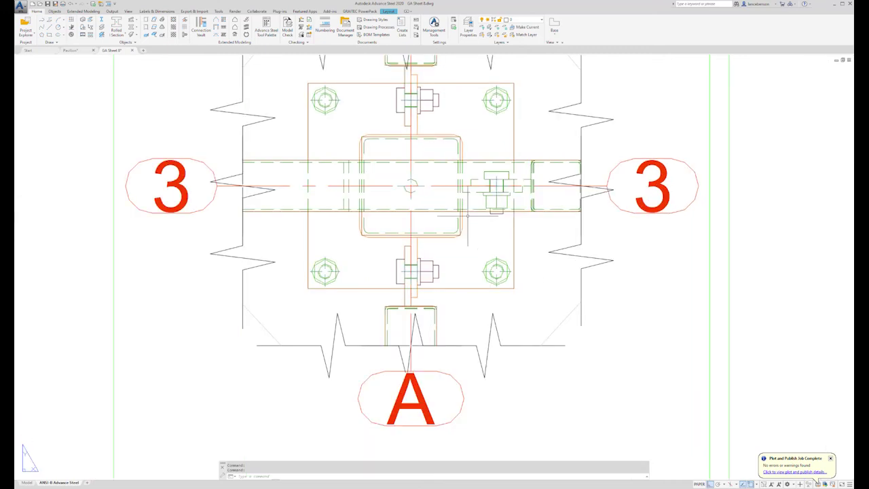
{"action": "middle_click_drag", "start_coordinate": [434, 144], "coordinate": [444, 186]}
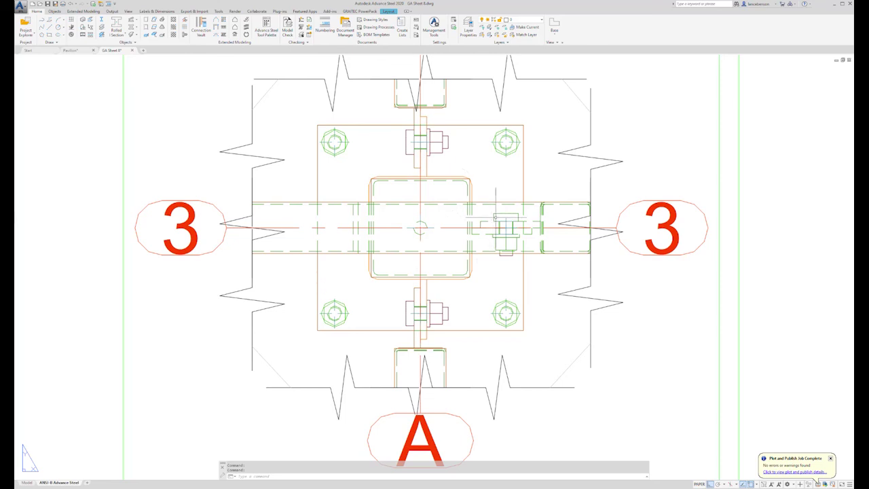
{"action": "scroll", "coordinate": [493, 218], "scroll_direction": "down", "scroll_amount": 2}
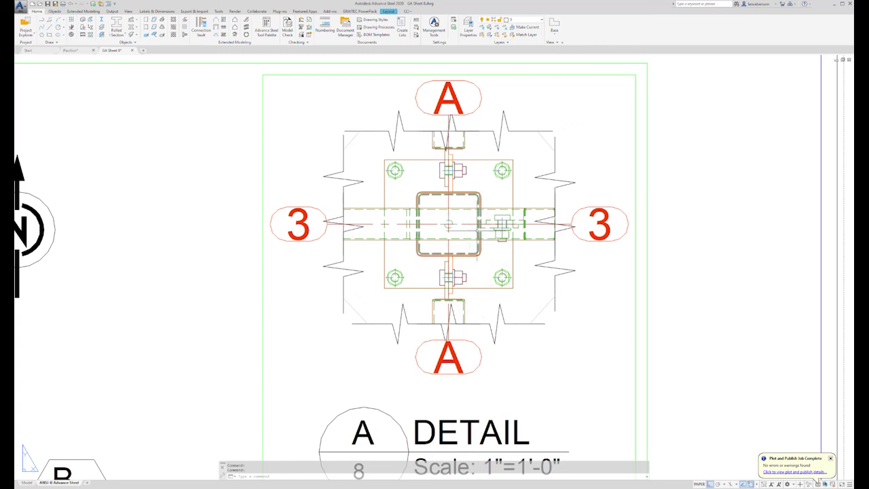
{"action": "scroll", "coordinate": [475, 241], "scroll_direction": "down", "scroll_amount": 4}
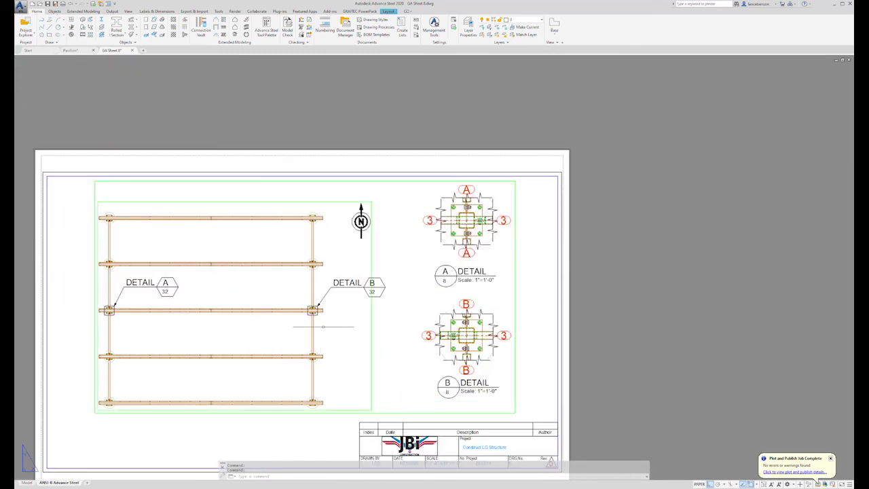
Step: Examine the Detail B callout location and its enlarged view, then review the whole GA Sheet 8 layout
{"action": "scroll", "coordinate": [313, 311], "scroll_direction": "up", "scroll_amount": 8}
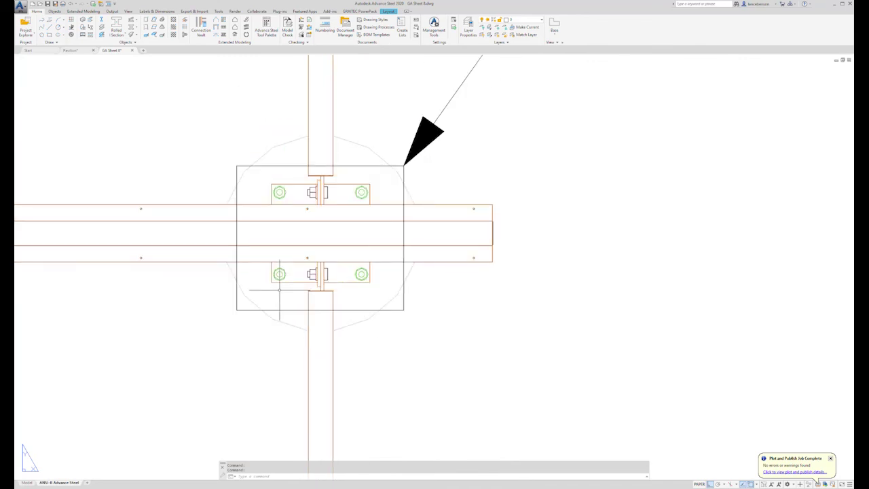
{"action": "scroll", "coordinate": [279, 290], "scroll_direction": "down", "scroll_amount": 8}
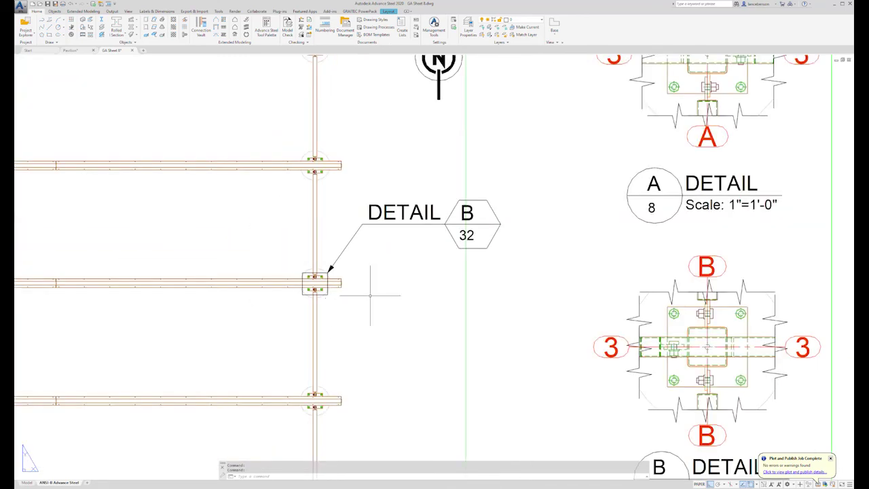
{"action": "scroll", "coordinate": [611, 381], "scroll_direction": "up", "scroll_amount": 5}
{"action": "middle_click_drag", "start_coordinate": [612, 371], "coordinate": [582, 330]}
{"action": "scroll", "coordinate": [573, 327], "scroll_direction": "down", "scroll_amount": 6}
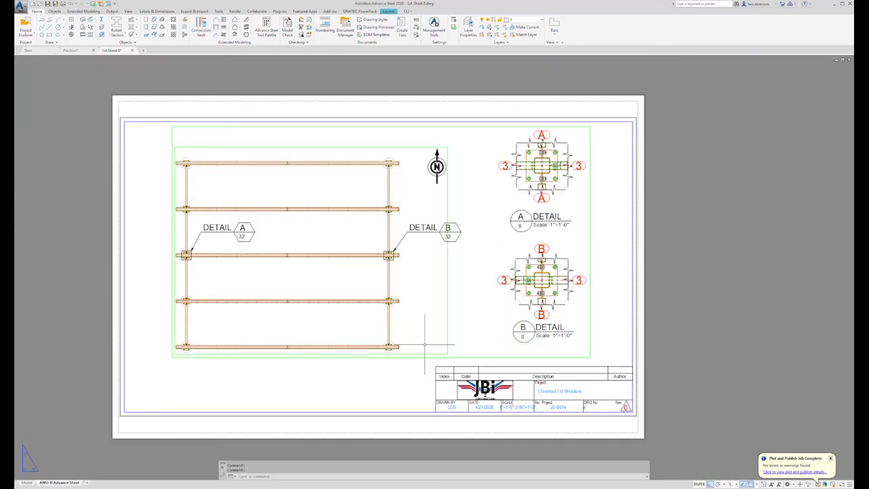
{"action": "middle_click_drag", "start_coordinate": [426, 344], "coordinate": [466, 349]}
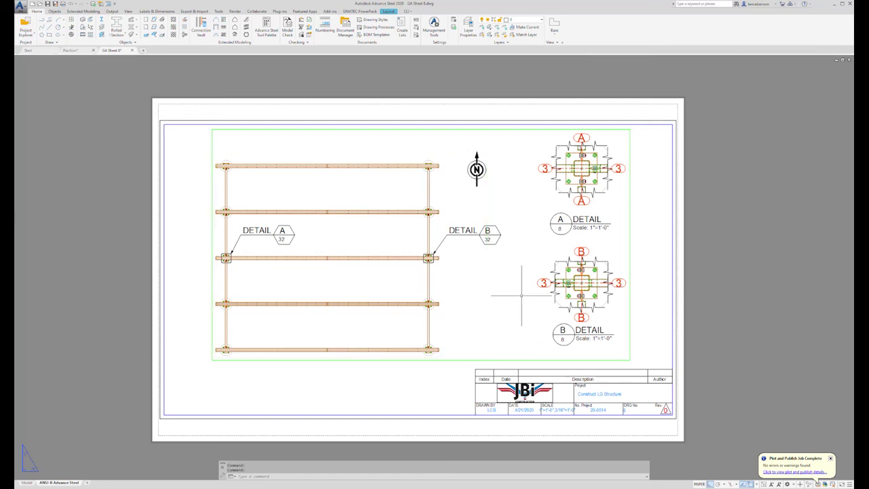
{"action": "mouse_move", "coordinate": [526, 286]}
{"action": "middle_mouse_down"}
{"action": "mouse_move", "coordinate": [536, 284]}
{"action": "mouse_move", "coordinate": [530, 278]}
{"action": "middle_mouse_up"}
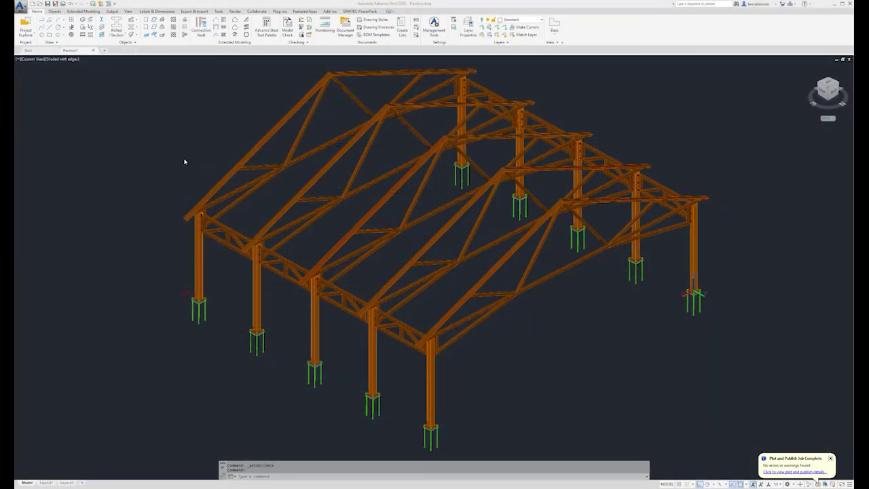
Step: Open GA Sheet 11 from Document Manager and examine the North Elevation's trusses, Pa47 label and dimensions
{"action": "left_click", "coordinate": [344, 26]}
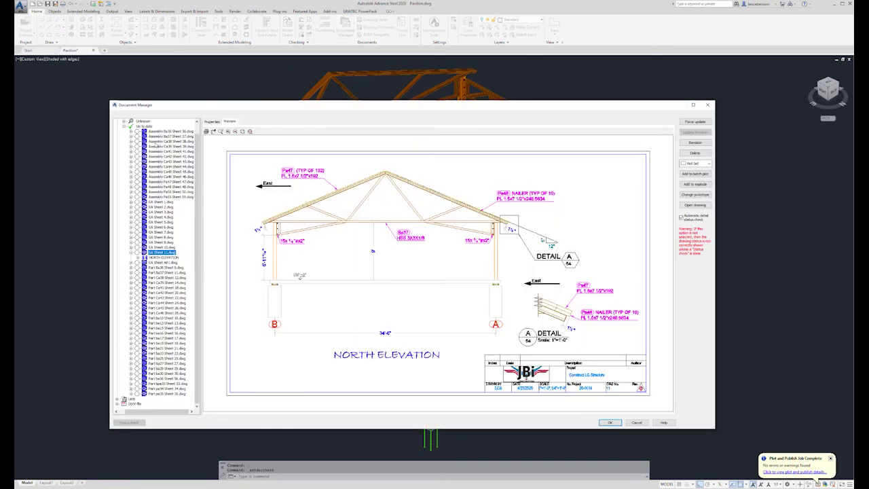
{"action": "left_click", "coordinate": [163, 253]}
{"action": "double_click", "coordinate": [163, 253]}
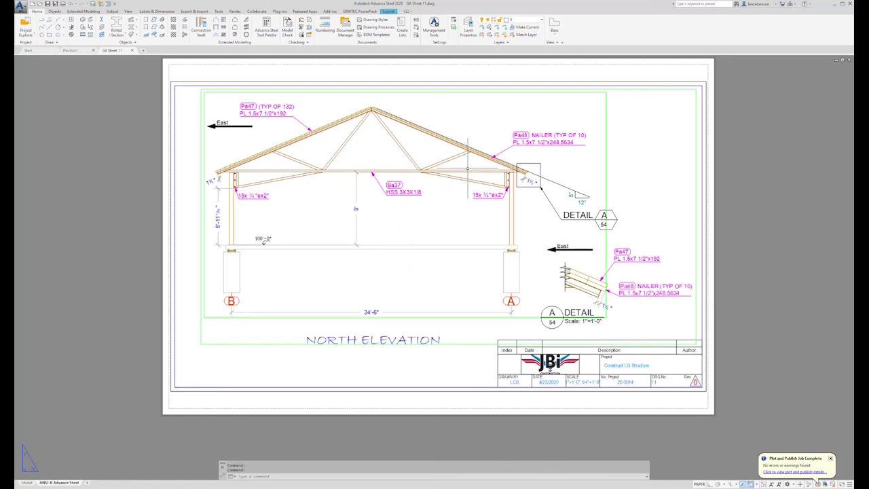
{"action": "middle_click_drag", "start_coordinate": [475, 173], "coordinate": [463, 165]}
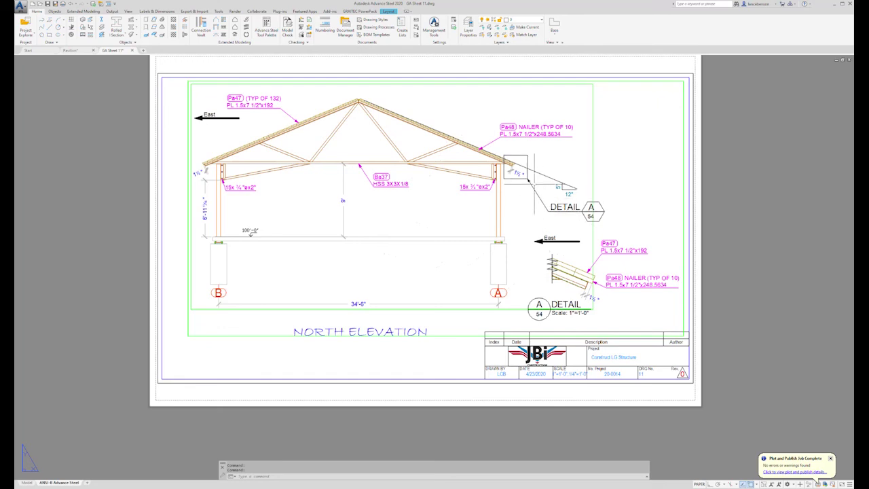
{"action": "scroll", "coordinate": [289, 114], "scroll_direction": "up", "scroll_amount": 5}
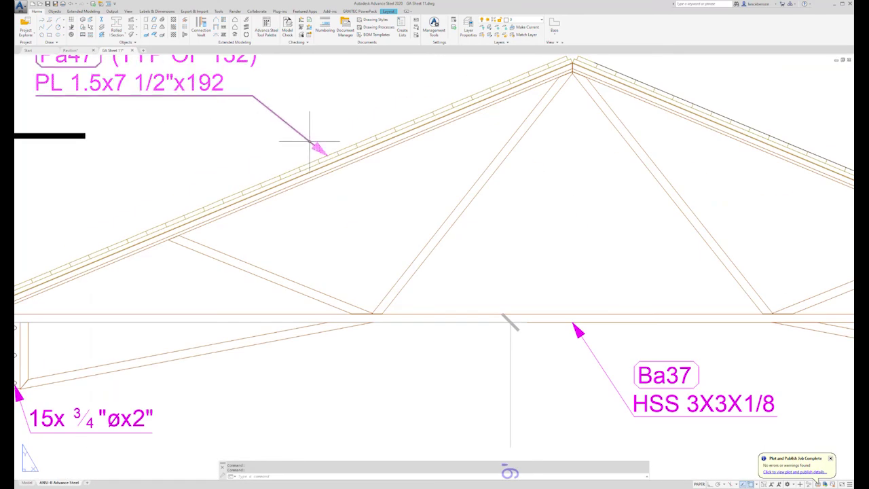
{"action": "scroll", "coordinate": [310, 143], "scroll_direction": "down", "scroll_amount": 3}
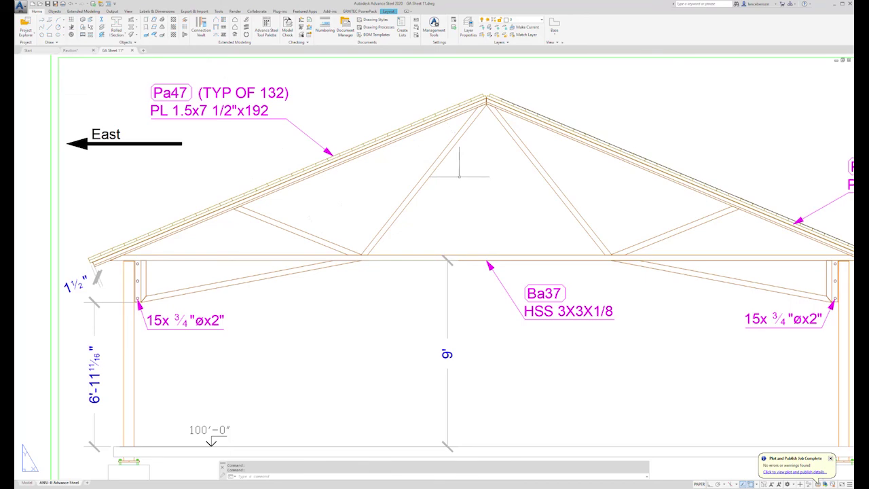
{"action": "scroll", "coordinate": [450, 154], "scroll_direction": "down", "scroll_amount": 2}
{"action": "middle_click_drag", "start_coordinate": [484, 161], "coordinate": [300, 121]}
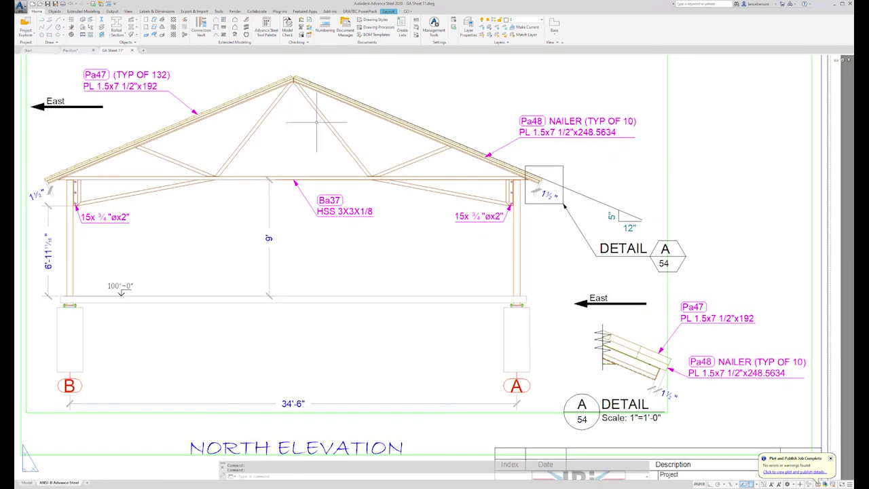
Step: Examine the Pa48 nailer label, the overhang dimension and the roof slope symbol at the North Elevation's grid A eave
{"action": "scroll", "coordinate": [545, 152], "scroll_direction": "up", "scroll_amount": 3}
{"action": "scroll", "coordinate": [568, 104], "scroll_direction": "up", "scroll_amount": 4}
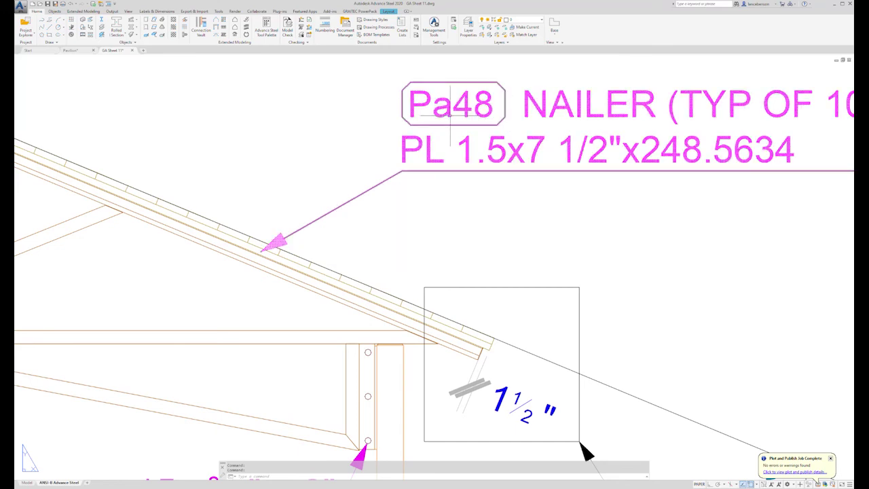
{"action": "scroll", "coordinate": [388, 130], "scroll_direction": "down", "scroll_amount": 2}
{"action": "scroll", "coordinate": [438, 228], "scroll_direction": "down", "scroll_amount": 2}
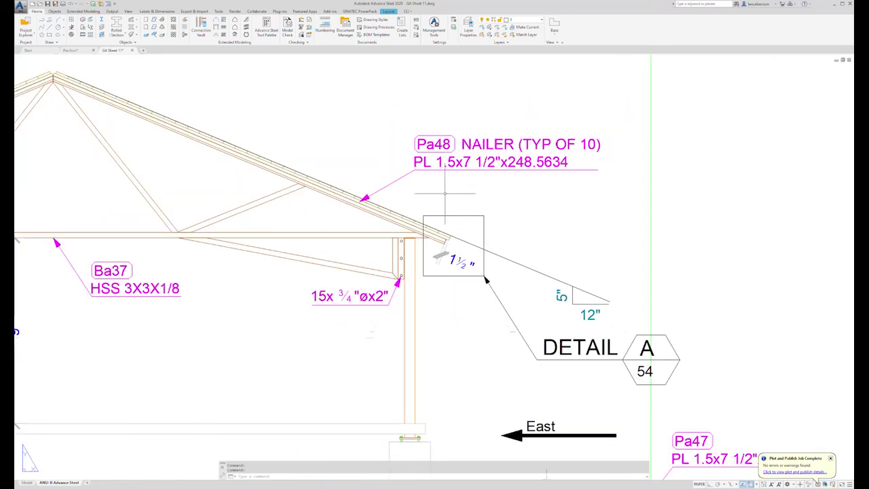
{"action": "scroll", "coordinate": [447, 241], "scroll_direction": "up", "scroll_amount": 2}
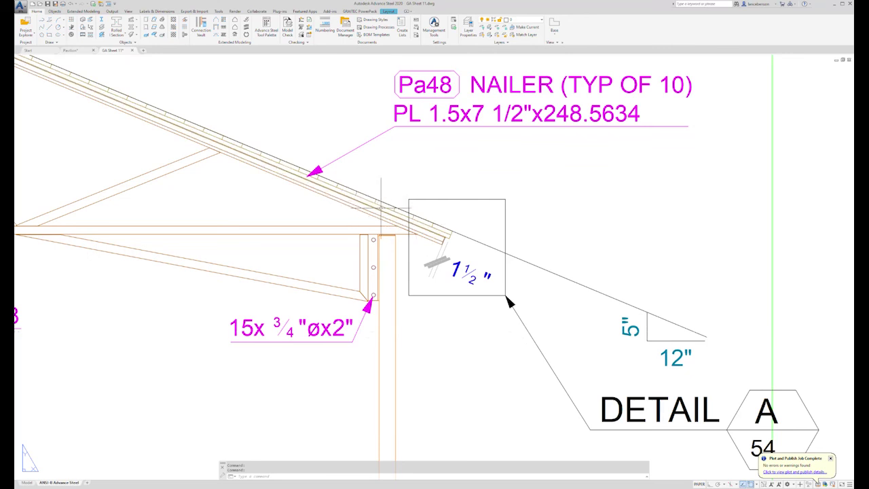
{"action": "scroll", "coordinate": [376, 170], "scroll_direction": "down", "scroll_amount": 2}
{"action": "scroll", "coordinate": [376, 168], "scroll_direction": "down", "scroll_amount": 2}
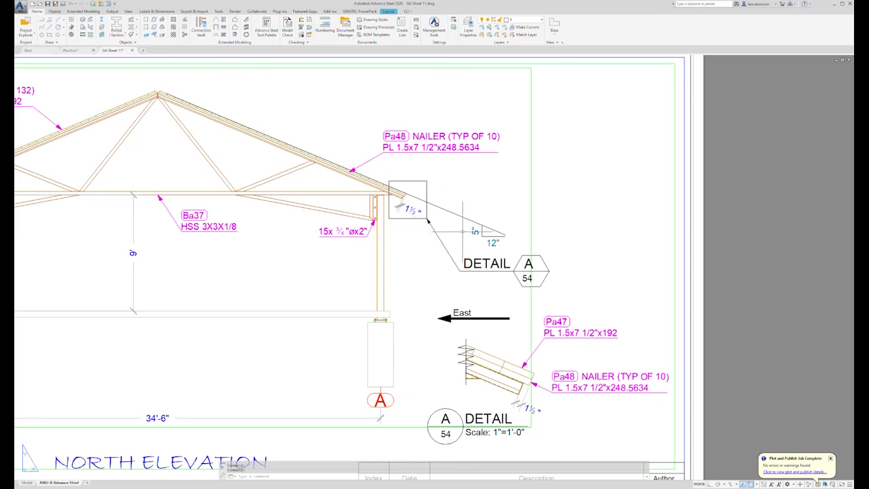
Step: Inspect the enlarged Detail A view of the eave on GA Sheet 11, including its nailer overhang dimension
{"action": "scroll", "coordinate": [449, 340], "scroll_direction": "up", "scroll_amount": 2}
{"action": "scroll", "coordinate": [445, 361], "scroll_direction": "up", "scroll_amount": 1}
{"action": "scroll", "coordinate": [444, 360], "scroll_direction": "up", "scroll_amount": 4}
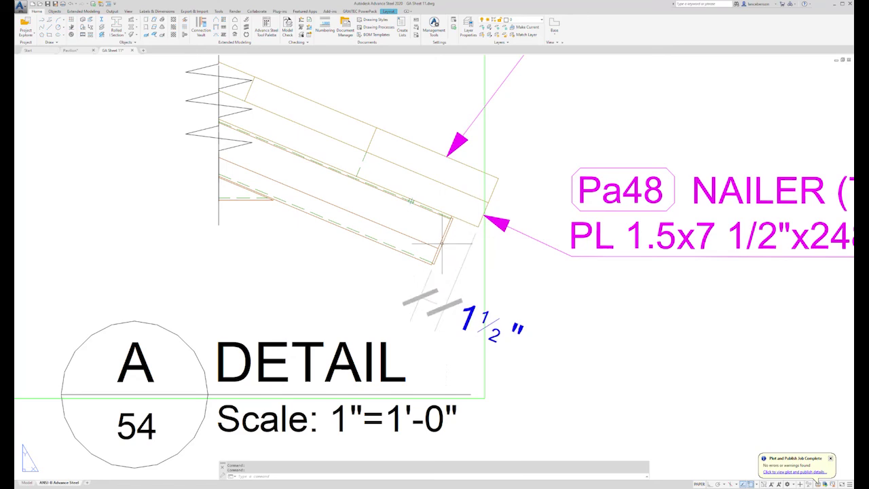
Step: Review Detail A's Pa47 and Pa48 labels, its scale note and the whole GA Sheet 11 North Elevation layout
{"action": "scroll", "coordinate": [445, 281], "scroll_direction": "down", "scroll_amount": 2}
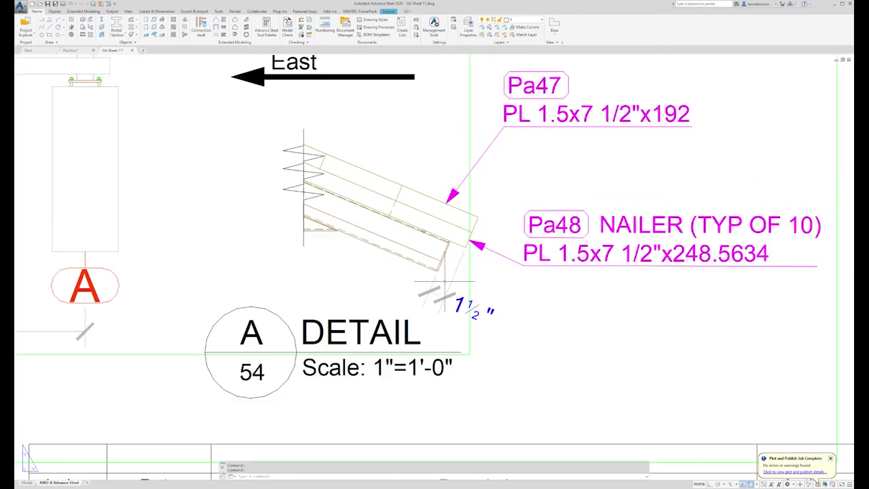
{"action": "scroll", "coordinate": [445, 281], "scroll_direction": "down", "scroll_amount": 4}
{"action": "scroll", "coordinate": [445, 280], "scroll_direction": "down", "scroll_amount": 3}
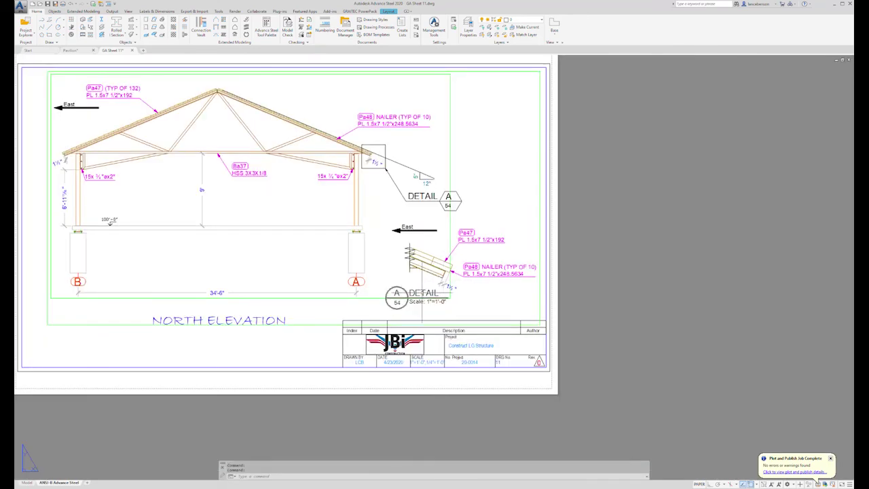
{"action": "mouse_move", "coordinate": [445, 281]}
{"action": "middle_mouse_down"}
{"action": "mouse_move", "coordinate": [531, 293]}
{"action": "mouse_move", "coordinate": [482, 295]}
{"action": "mouse_move", "coordinate": [487, 304]}
{"action": "middle_mouse_up"}
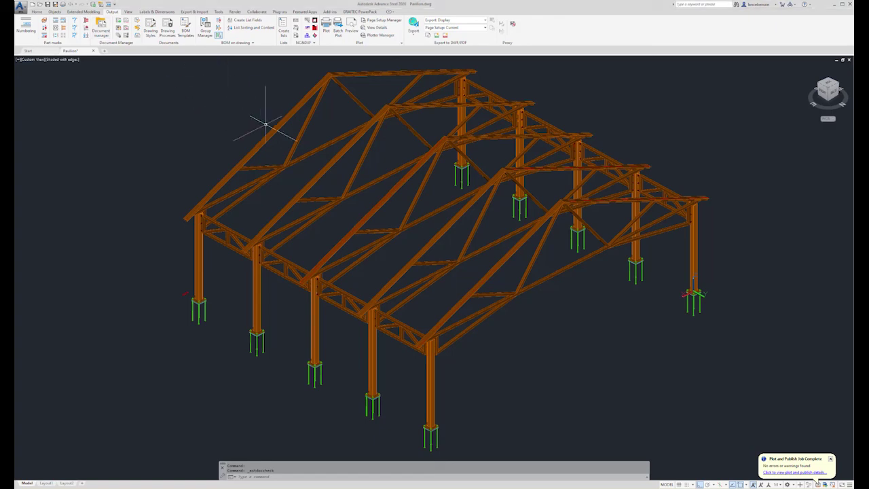
Step: Open the GA Sheet AB1 anchor plan from the up-to-date details in Document Manager
{"action": "left_click", "coordinate": [100, 26]}
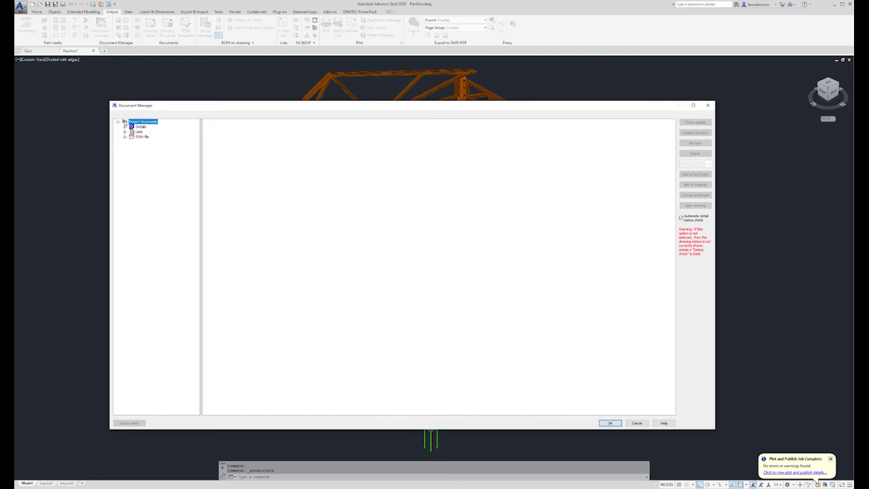
{"action": "left_click", "coordinate": [125, 127]}
{"action": "left_click", "coordinate": [131, 137]}
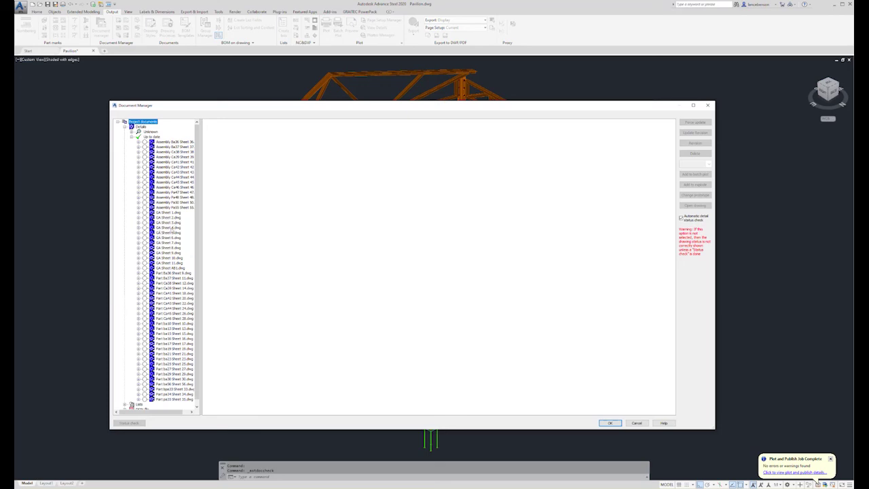
{"action": "left_click", "coordinate": [168, 269]}
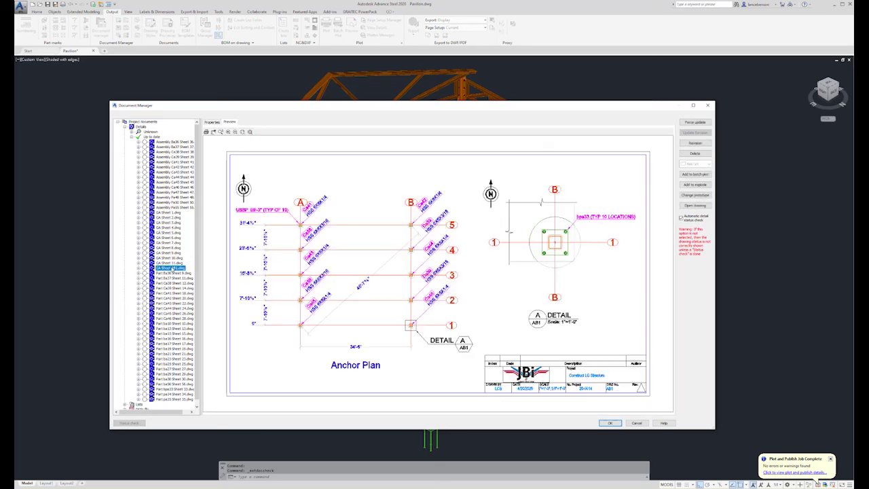
{"action": "double_click", "coordinate": [168, 268]}
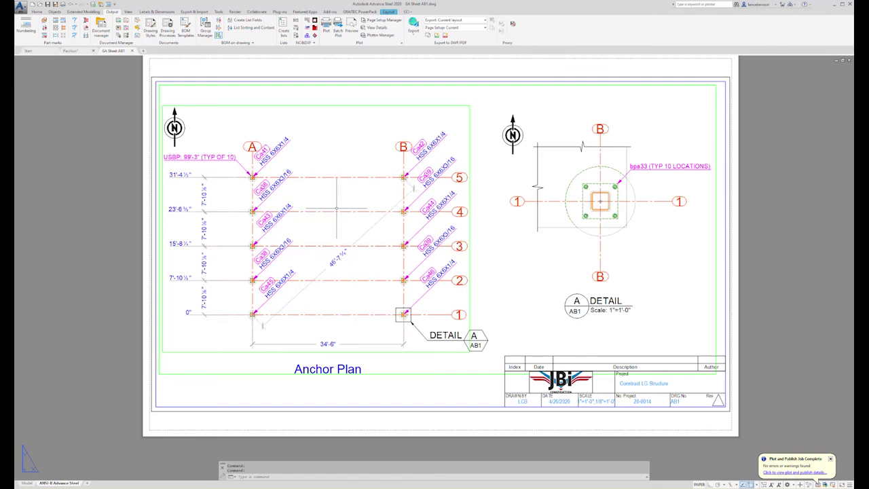
Step: Examine the Anchor Plan's base plate elevation note, column labels, grid spacing and diagonal dimensions, and Detail A callout
{"action": "middle_click_drag", "start_coordinate": [343, 210], "coordinate": [369, 214]}
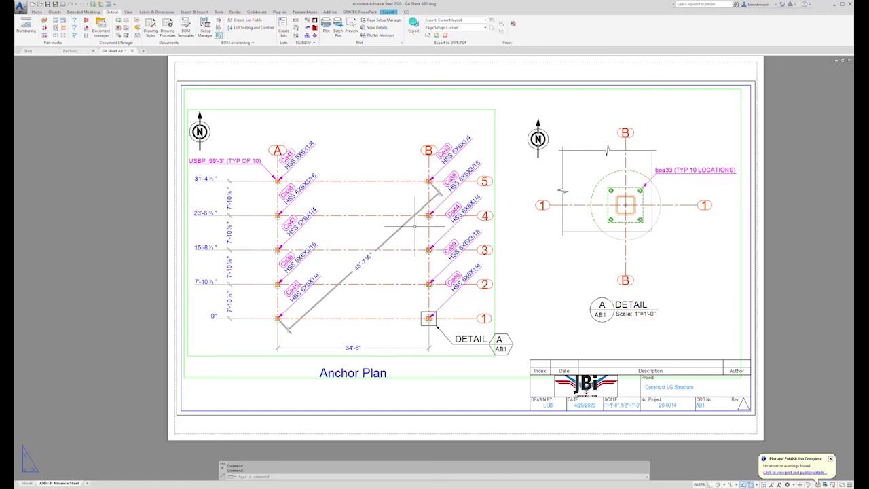
{"action": "left_click", "coordinate": [625, 205]}
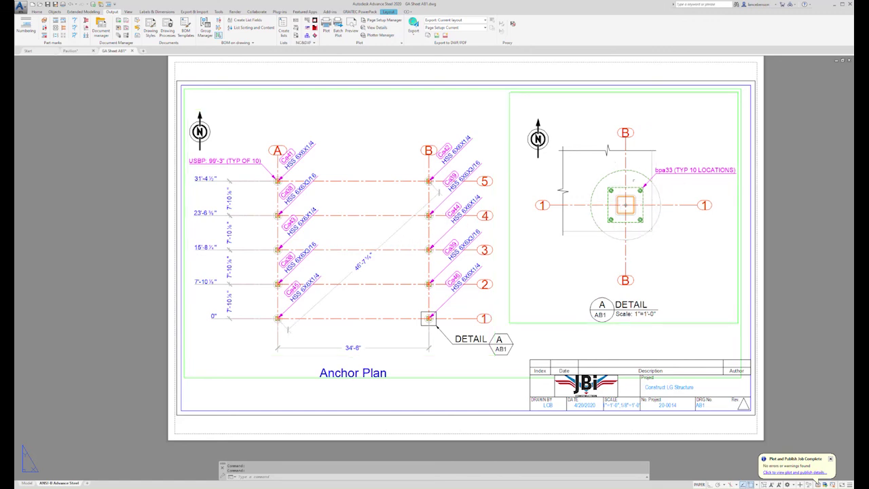
{"action": "left_click", "coordinate": [433, 184]}
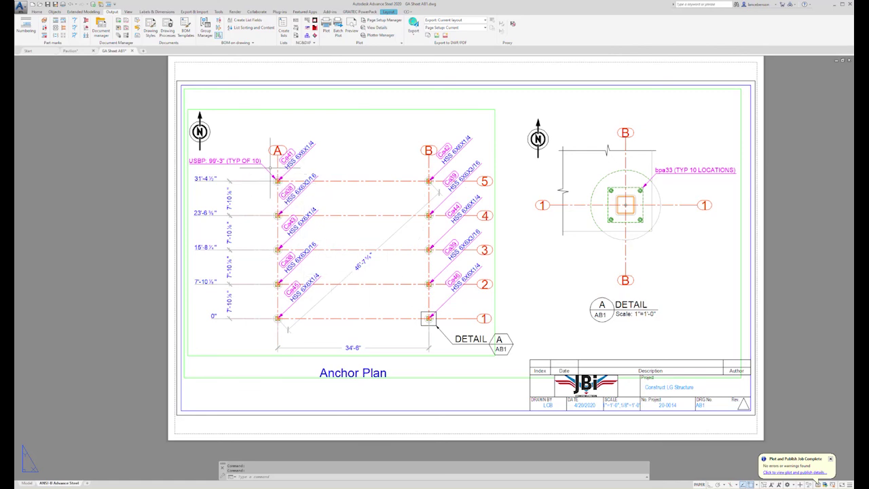
{"action": "scroll", "coordinate": [270, 171], "scroll_direction": "up", "scroll_amount": 2}
{"action": "middle_click_drag", "start_coordinate": [281, 188], "coordinate": [267, 156]}
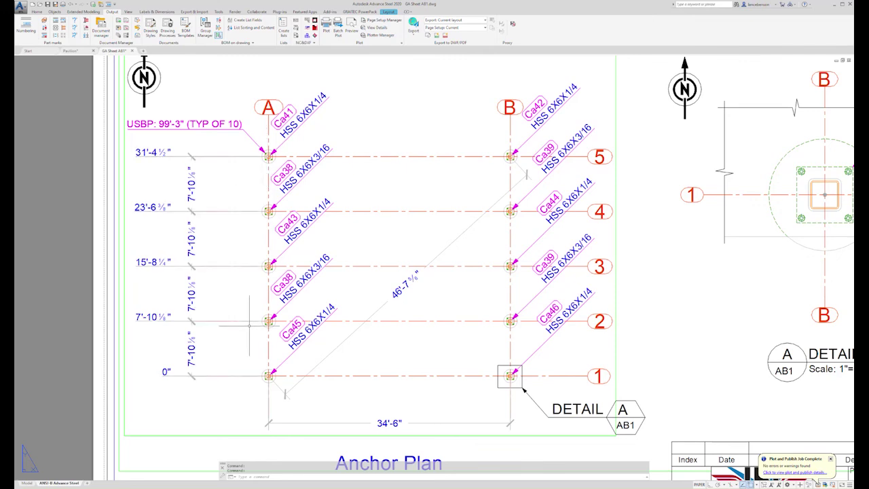
{"action": "middle_click_drag", "start_coordinate": [249, 336], "coordinate": [236, 319]}
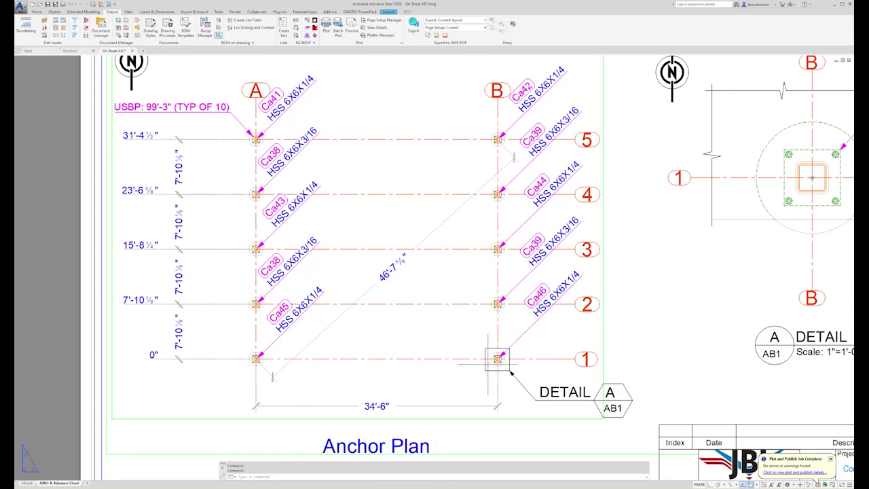
{"action": "middle_click_drag", "start_coordinate": [497, 360], "coordinate": [481, 357]}
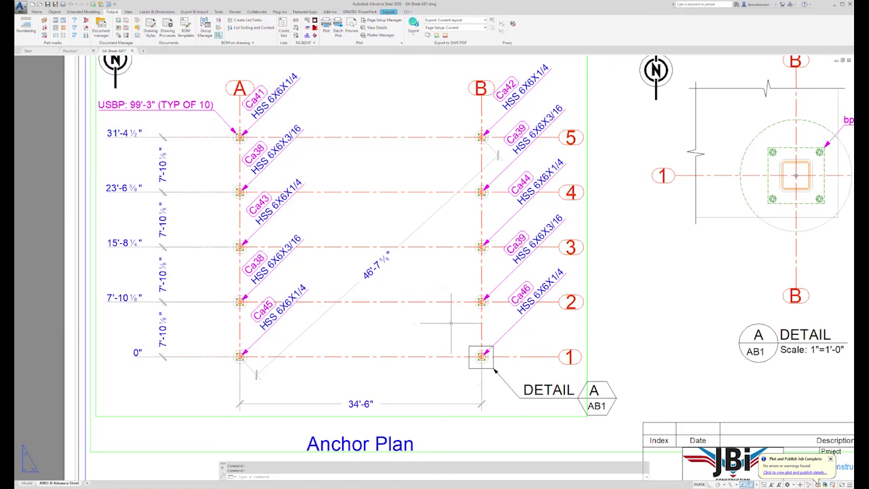
Step: Review the whole GA Sheet AB1 layout, comparing the Anchor Plan with the enlarged Detail A of the column base
{"action": "scroll", "coordinate": [393, 291], "scroll_direction": "down", "scroll_amount": 2}
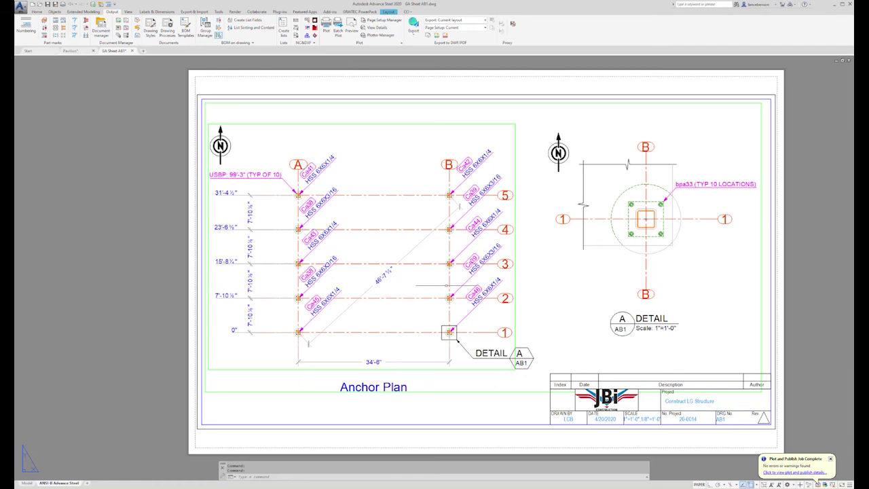
{"action": "middle_click_drag", "start_coordinate": [515, 284], "coordinate": [436, 282]}
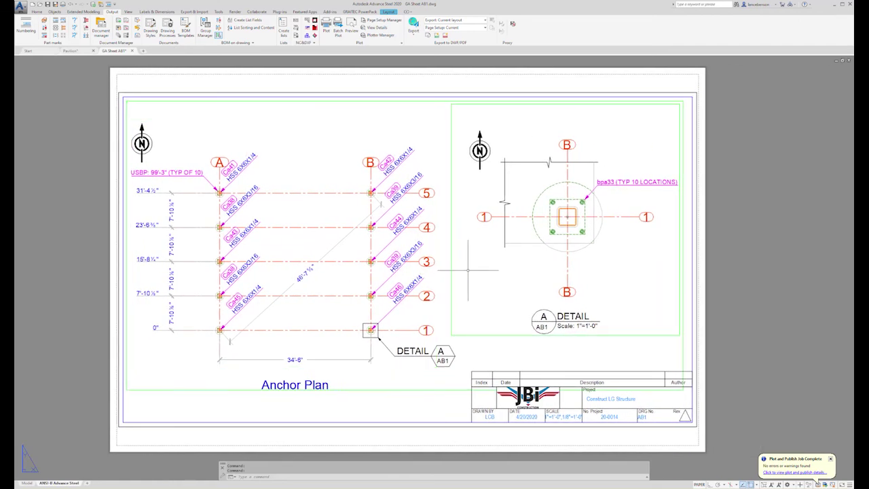
{"action": "middle_click_drag", "start_coordinate": [487, 263], "coordinate": [507, 261]}
{"action": "middle_click_drag", "start_coordinate": [472, 300], "coordinate": [450, 295]}
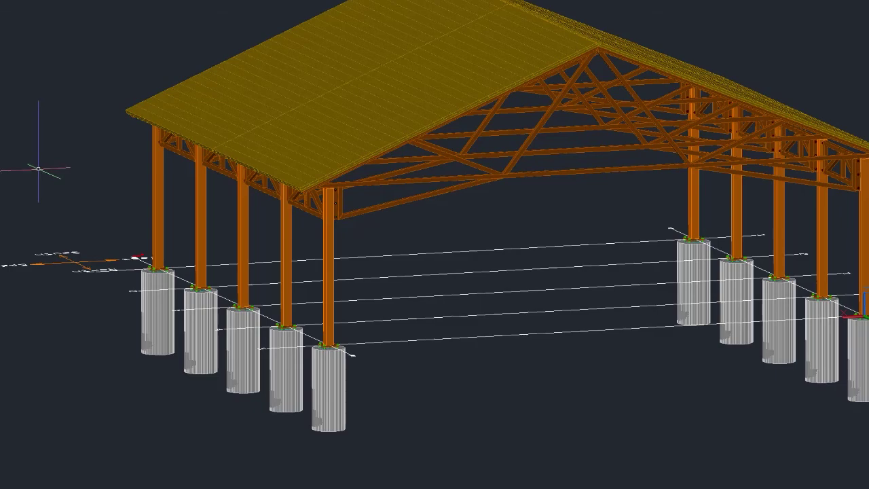
Step: Inspect the pavilion model from below, checking the roof decking and nailers at the ridge and the eave
{"action": "middle_click_drag", "start_coordinate": [37, 169], "coordinate": [48, 197]}
{"action": "middle_click_drag", "start_coordinate": [81, 252], "coordinate": [1, 203], "text": "shift"}
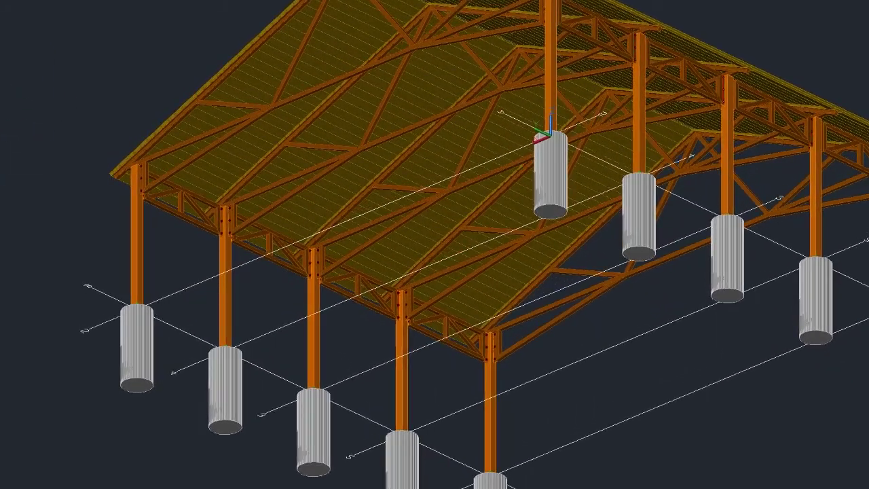
{"action": "middle_click_drag", "start_coordinate": [39, 98], "coordinate": [59, 254]}
{"action": "scroll", "coordinate": [357, 102], "scroll_direction": "up", "scroll_amount": 10}
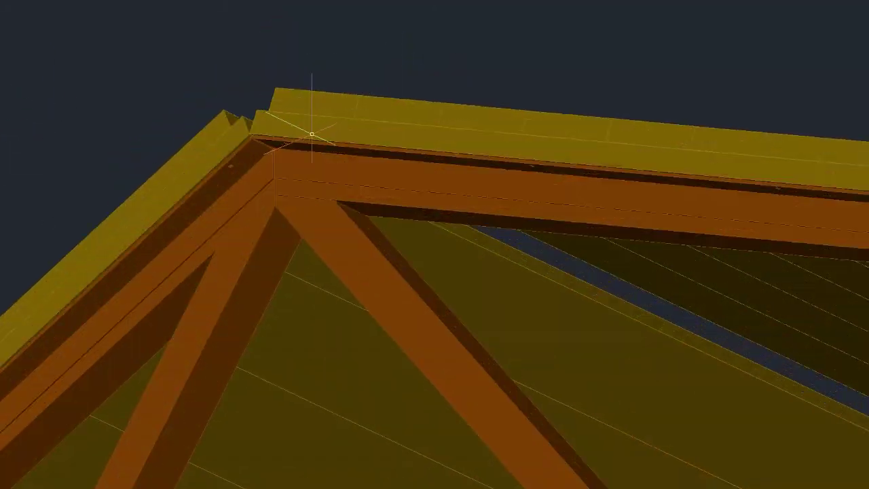
{"action": "scroll", "coordinate": [198, 153], "scroll_direction": "down", "scroll_amount": 6}
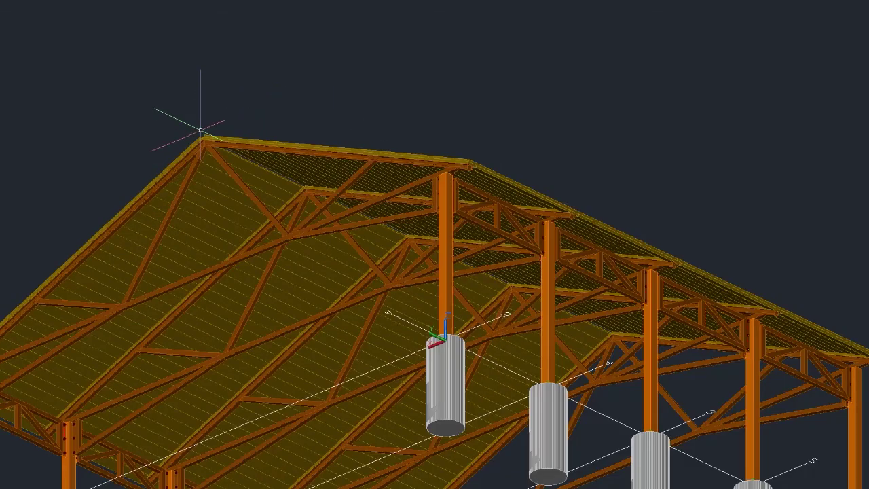
{"action": "scroll", "coordinate": [469, 178], "scroll_direction": "up", "scroll_amount": 7}
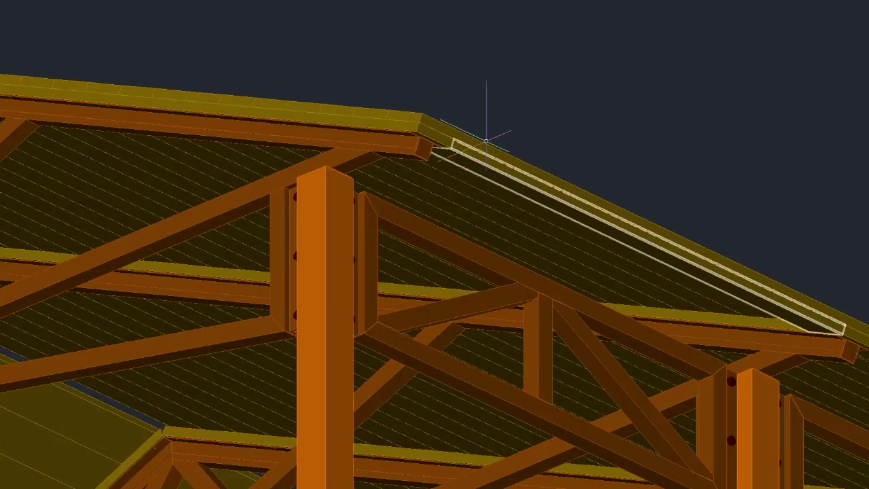
{"action": "scroll", "coordinate": [448, 86], "scroll_direction": "down", "scroll_amount": 3}
{"action": "scroll", "coordinate": [499, 108], "scroll_direction": "down", "scroll_amount": 4}
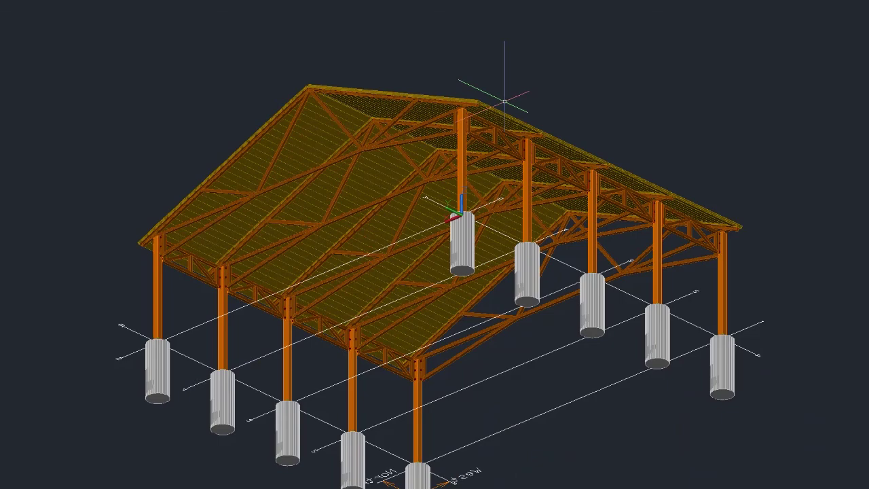
Step: View the pavilion model from above and inspect the concrete piers and column base plates along grid A
{"action": "middle_click_drag", "start_coordinate": [505, 101], "coordinate": [546, 350], "text": "shift"}
{"action": "middle_click_drag", "start_coordinate": [521, 320], "coordinate": [538, 339], "text": "shift"}
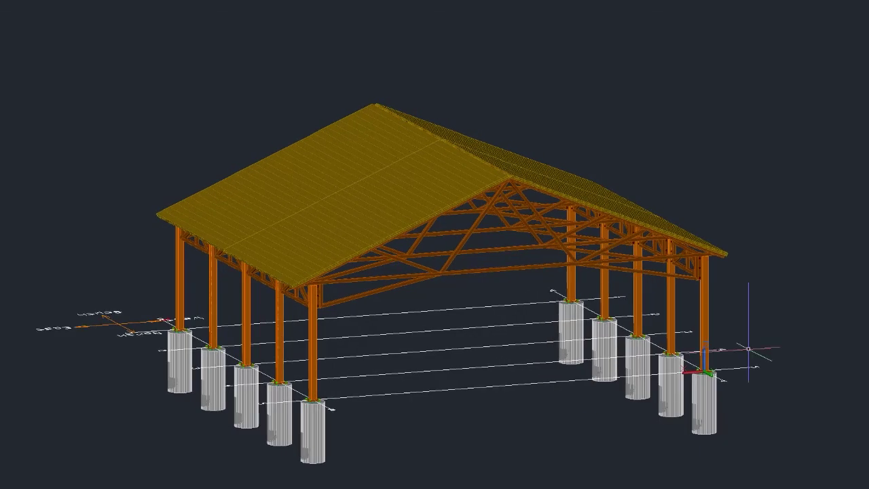
{"action": "scroll", "coordinate": [739, 354], "scroll_direction": "up", "scroll_amount": 6}
{"action": "middle_click_drag", "start_coordinate": [732, 370], "coordinate": [679, 281]}
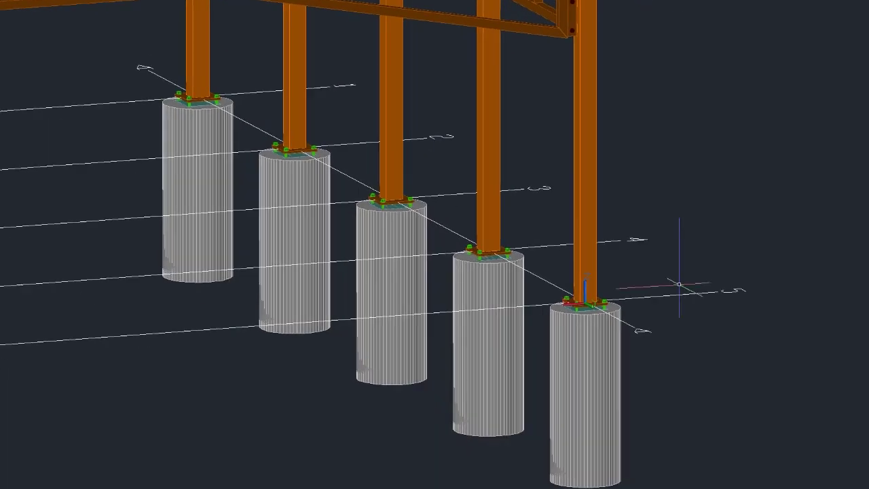
{"action": "scroll", "coordinate": [679, 297], "scroll_direction": "down", "scroll_amount": 3}
{"action": "scroll", "coordinate": [678, 297], "scroll_direction": "up", "scroll_amount": 1}
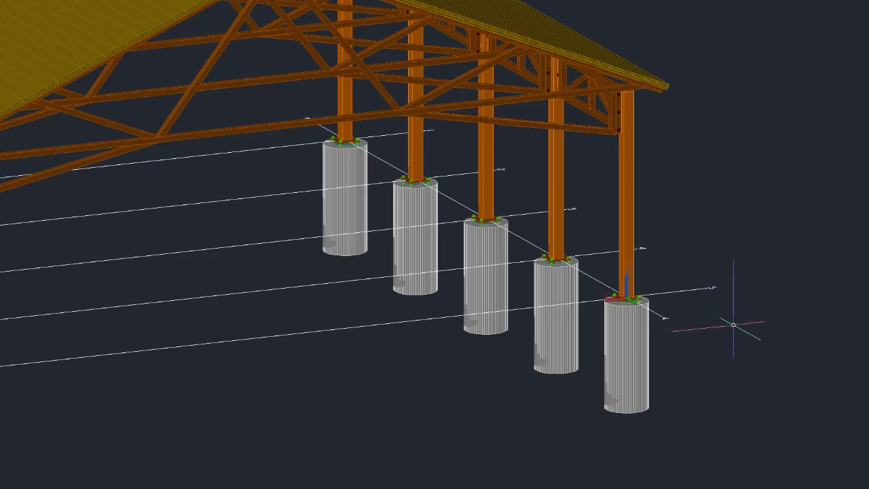
{"action": "middle_click_drag", "start_coordinate": [727, 316], "coordinate": [733, 318]}
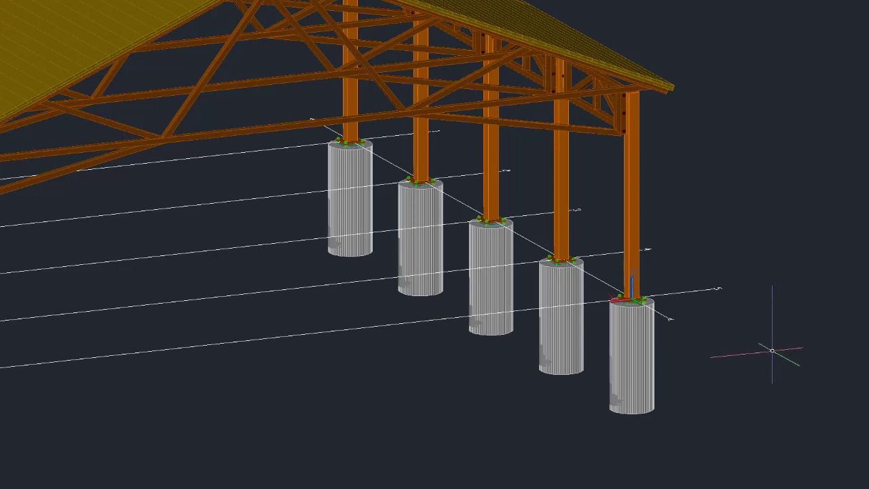
Step: Examine the gable end and side columns from different angles, finishing with a view of the complete pavilion
{"action": "middle_click_drag", "start_coordinate": [728, 315], "coordinate": [748, 319], "text": "shift"}
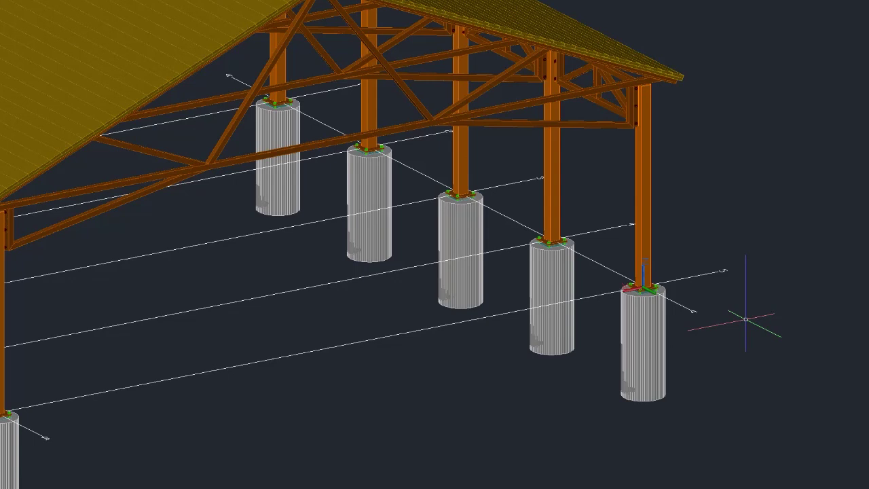
{"action": "middle_click_drag", "start_coordinate": [690, 237], "coordinate": [749, 259], "text": "shift"}
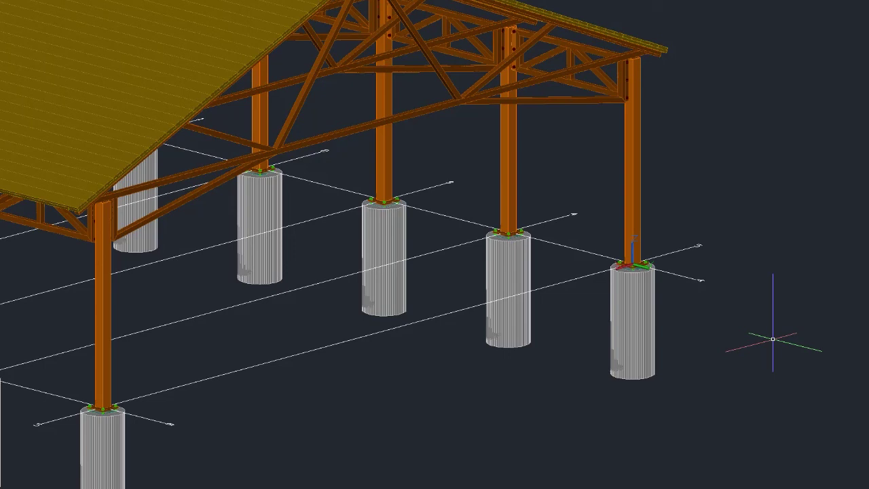
{"action": "middle_click_drag", "start_coordinate": [770, 334], "coordinate": [791, 355]}
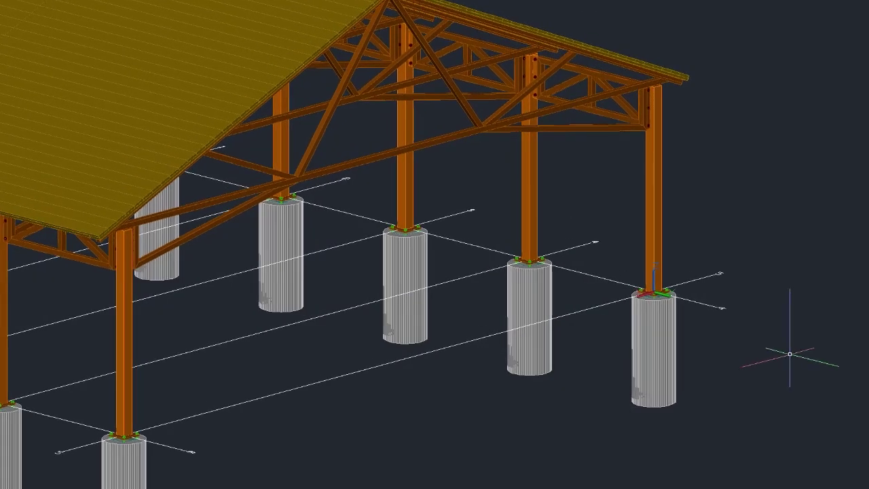
{"action": "scroll", "coordinate": [801, 358], "scroll_direction": "down", "scroll_amount": 3}
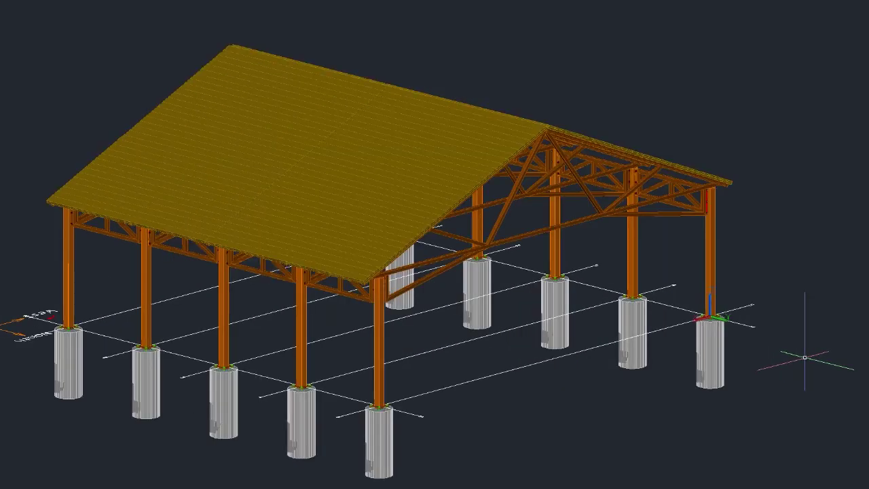